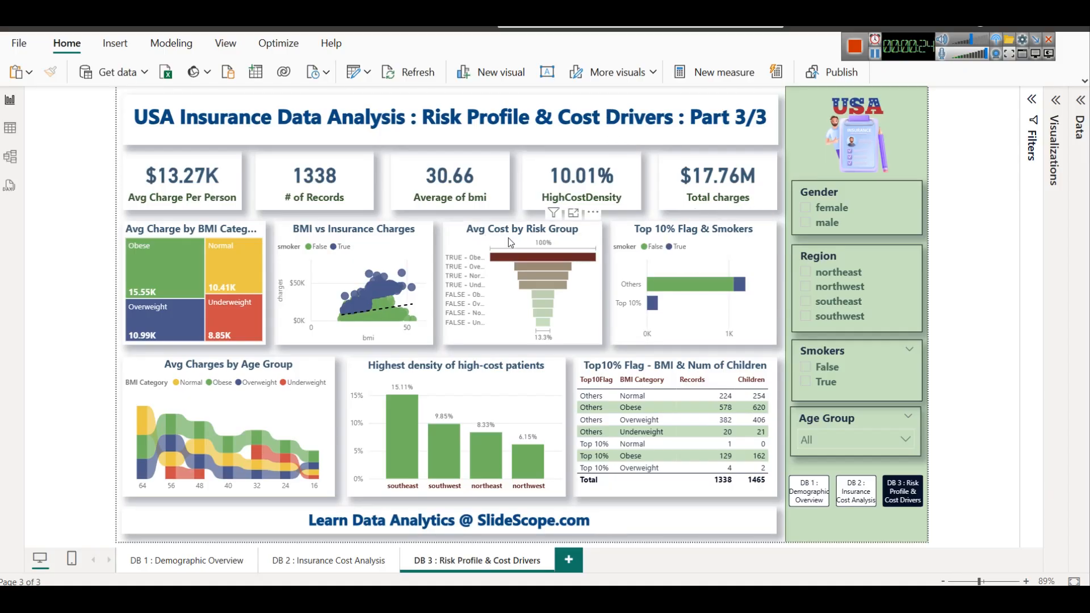
# Enlarge the BMI vs Insurance Charges scatter chart in focus mode to examine it, and return to the report
pyautogui.moveTo(479, 261)
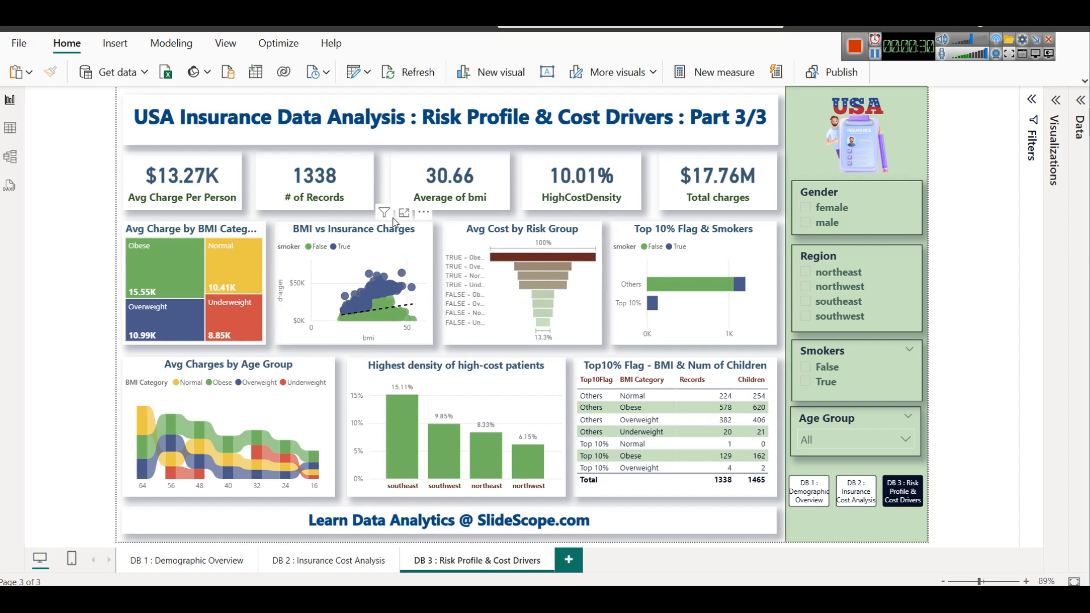
pyautogui.click(403, 213)
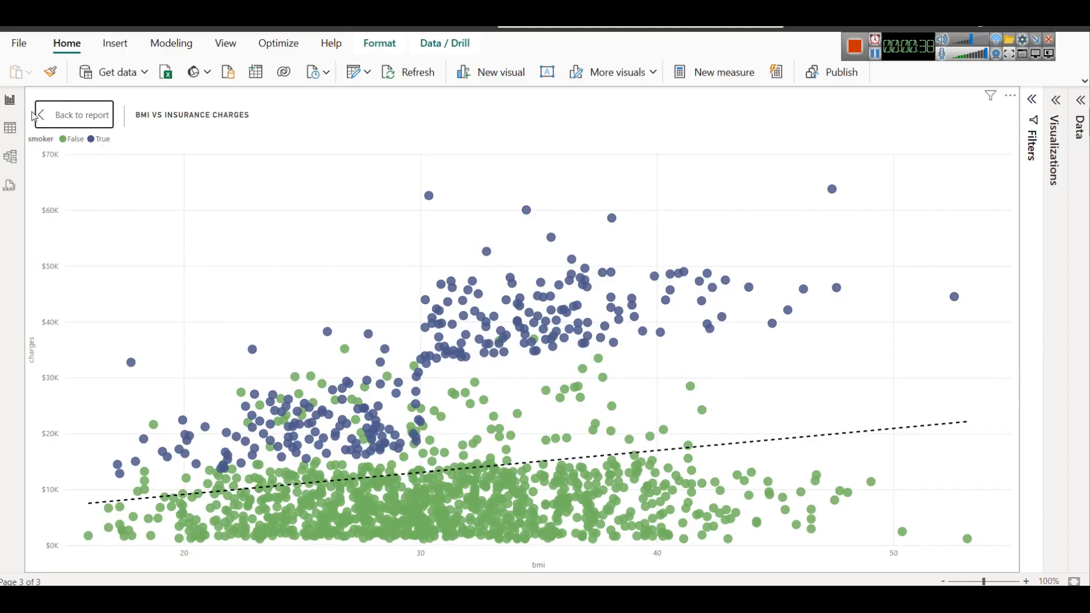
pyautogui.click(52, 110)
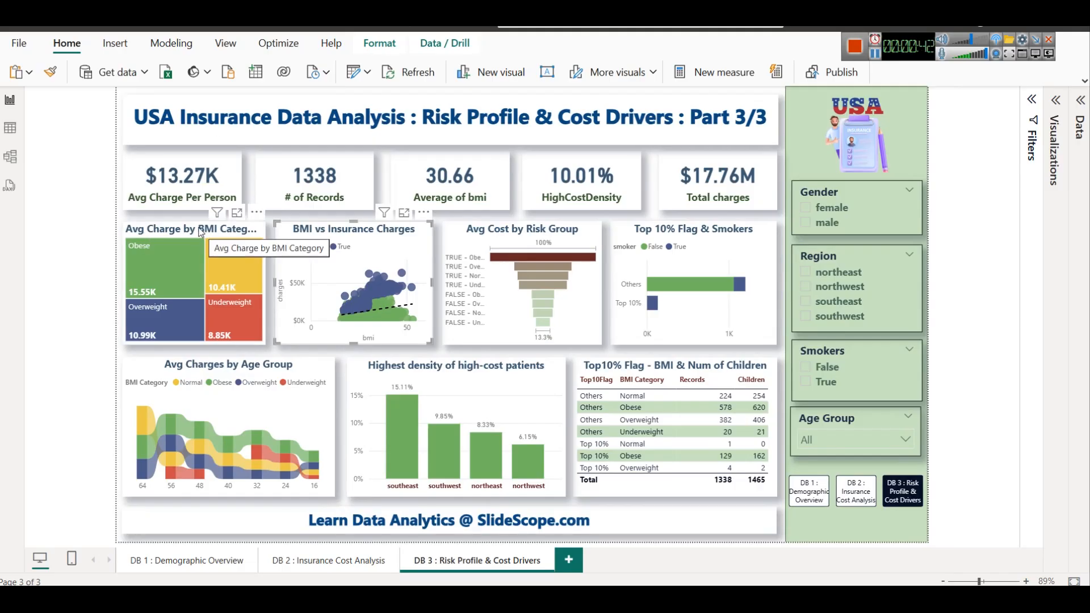
# Review the DAX formulas of BMI Category, HighCostDensity, Risk Group and Top10Flag in the Insurance table
pyautogui.click(1081, 102)
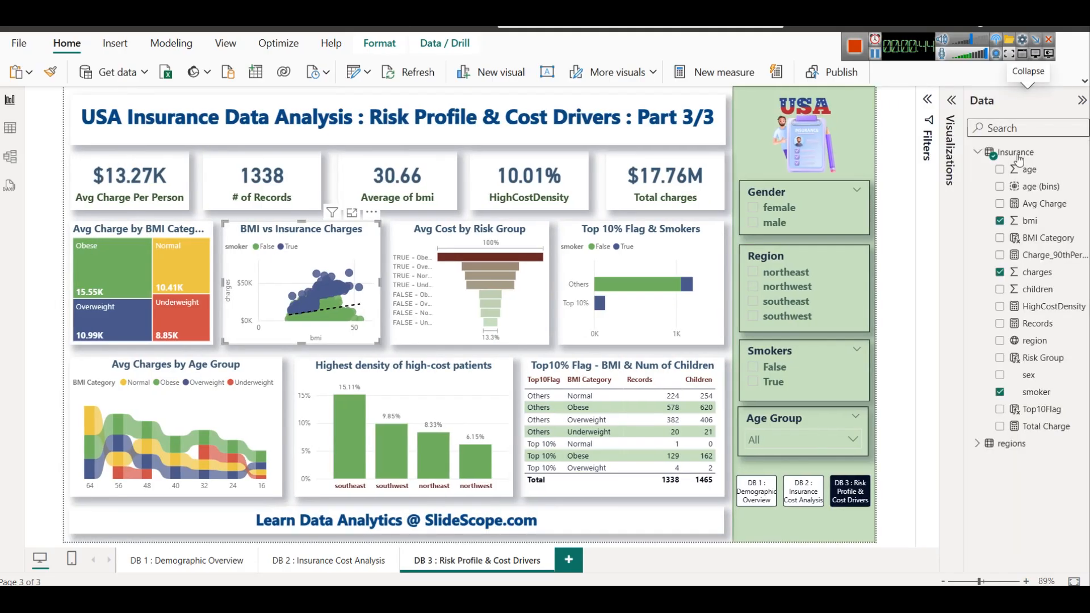
pyautogui.click(1047, 249)
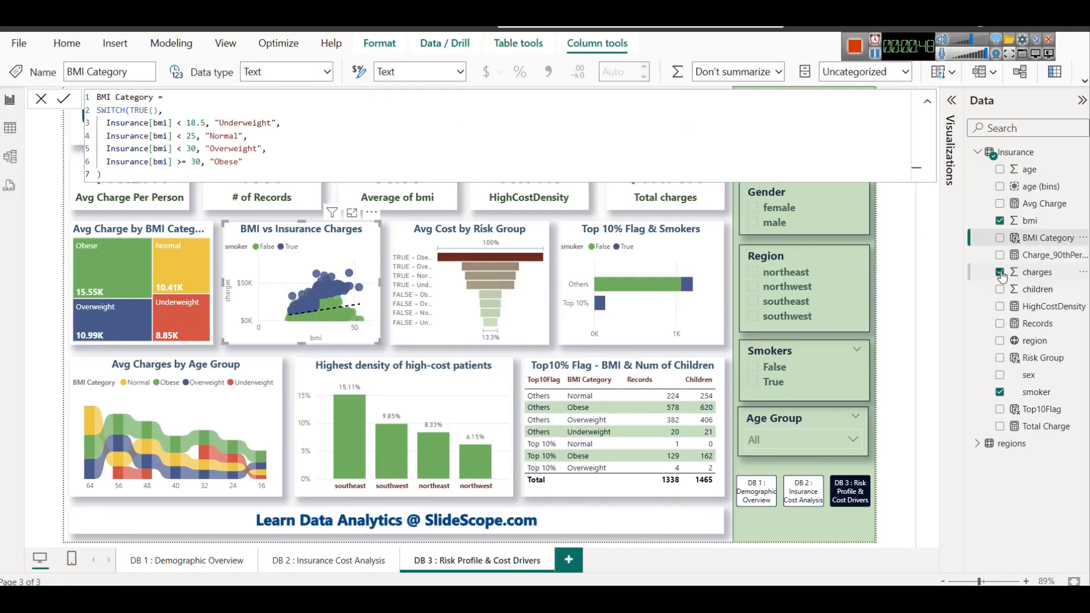
pyautogui.click(1048, 307)
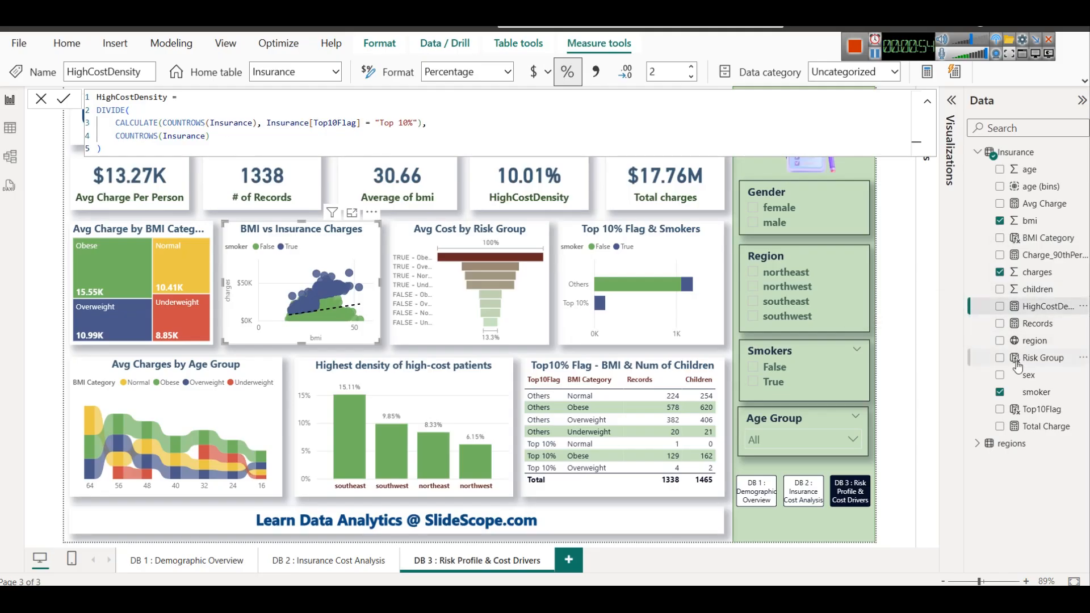
pyautogui.click(1041, 358)
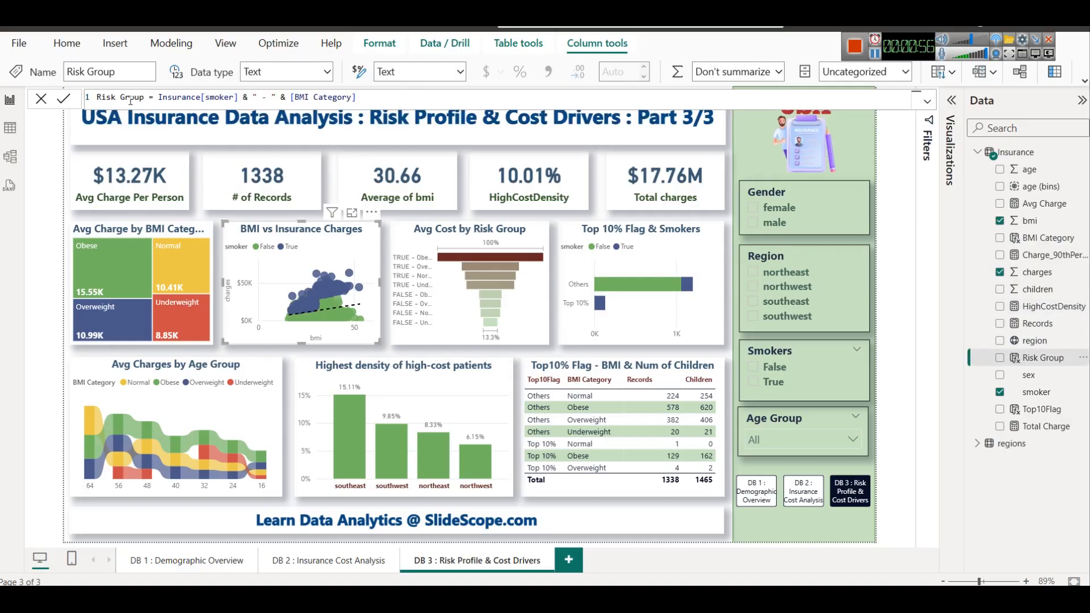
pyautogui.click(1048, 410)
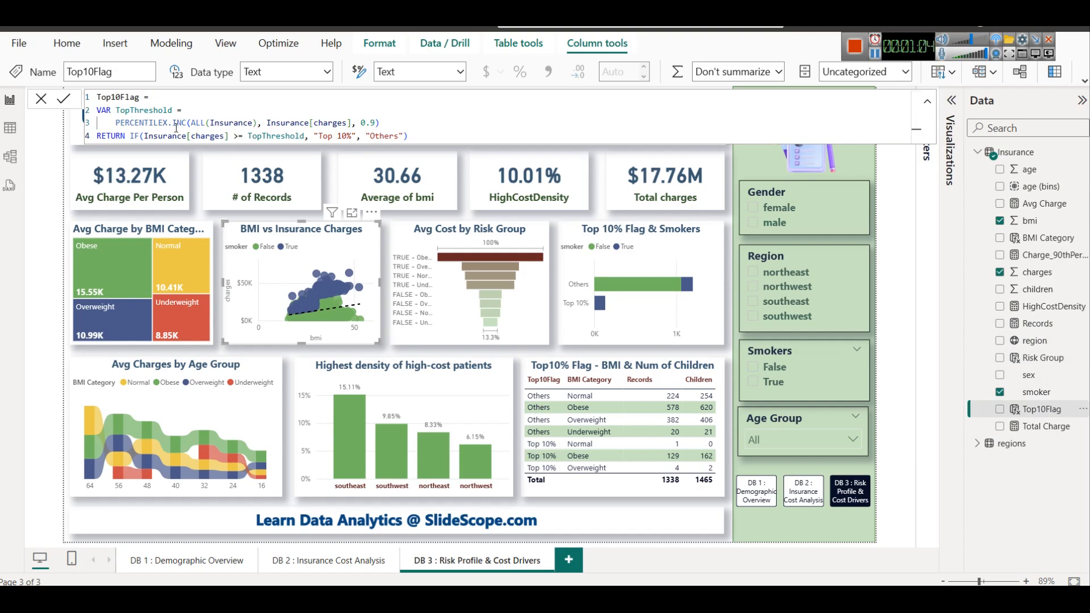
pyautogui.click(517, 372)
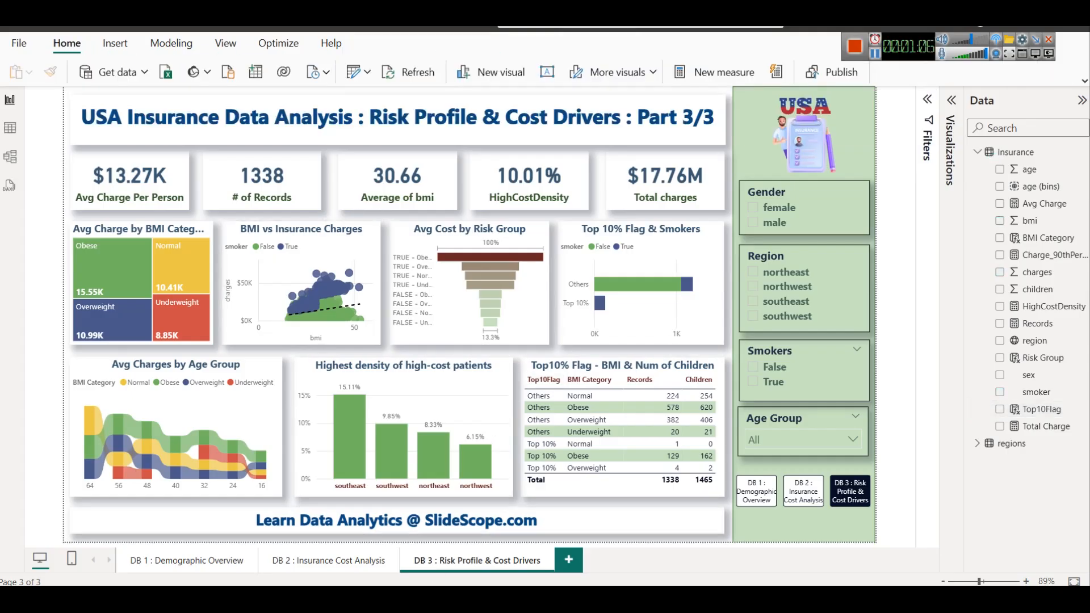
# Switch to the browser article and review the dashboard questions, the DAX steps for the top 10% costliest patients and the suggested interpretation
pyautogui.hotkey('alt', 'Tab')
pyautogui.scroll(10, 573, 358)
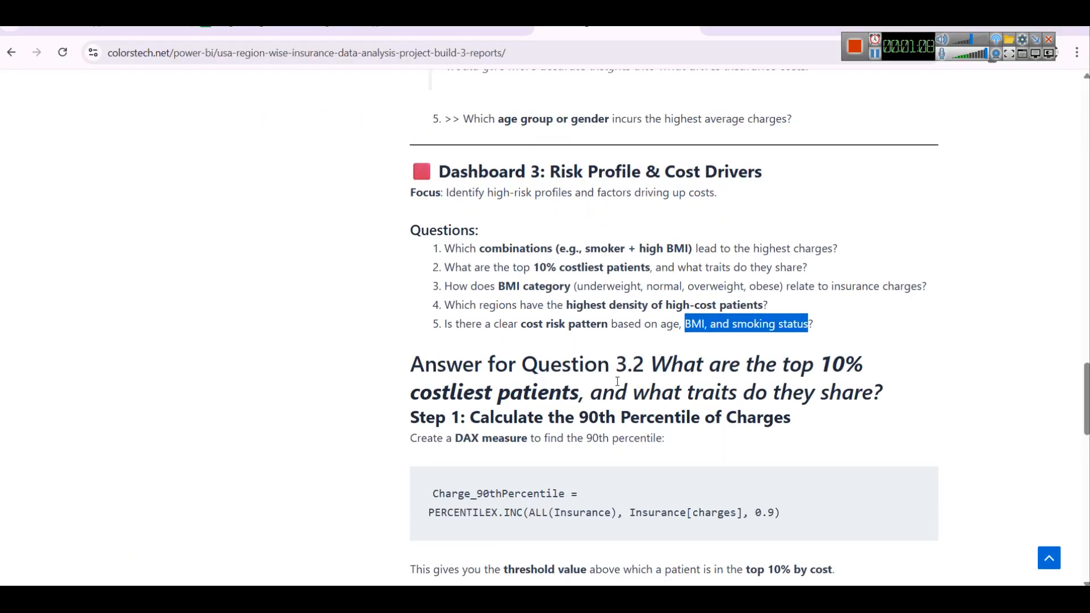
pyautogui.scroll(4, 574, 357)
pyautogui.scroll(-15, 576, 318)
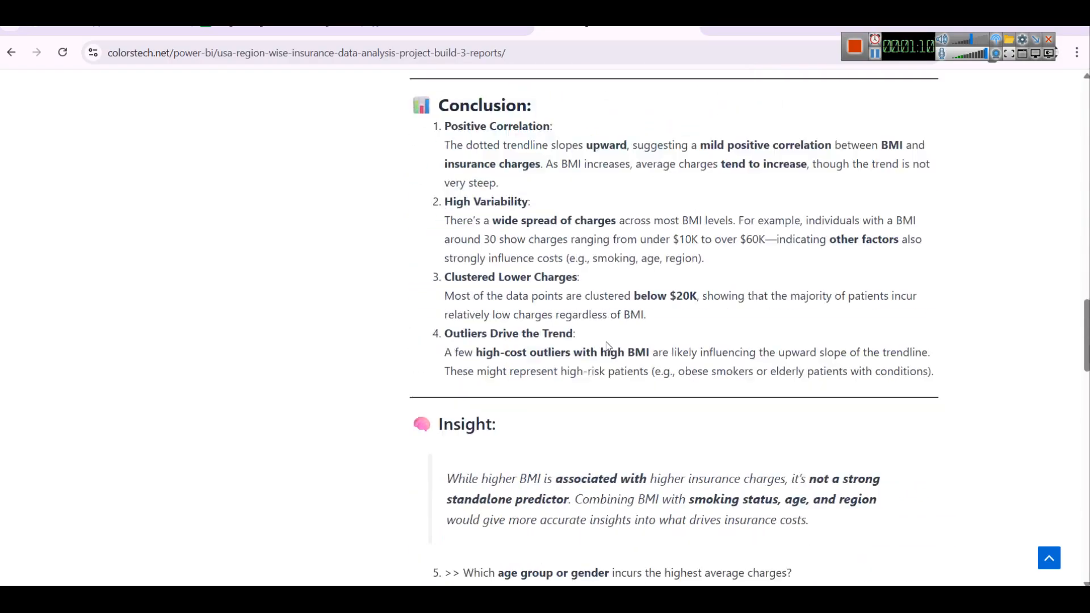
pyautogui.scroll(-10, 577, 281)
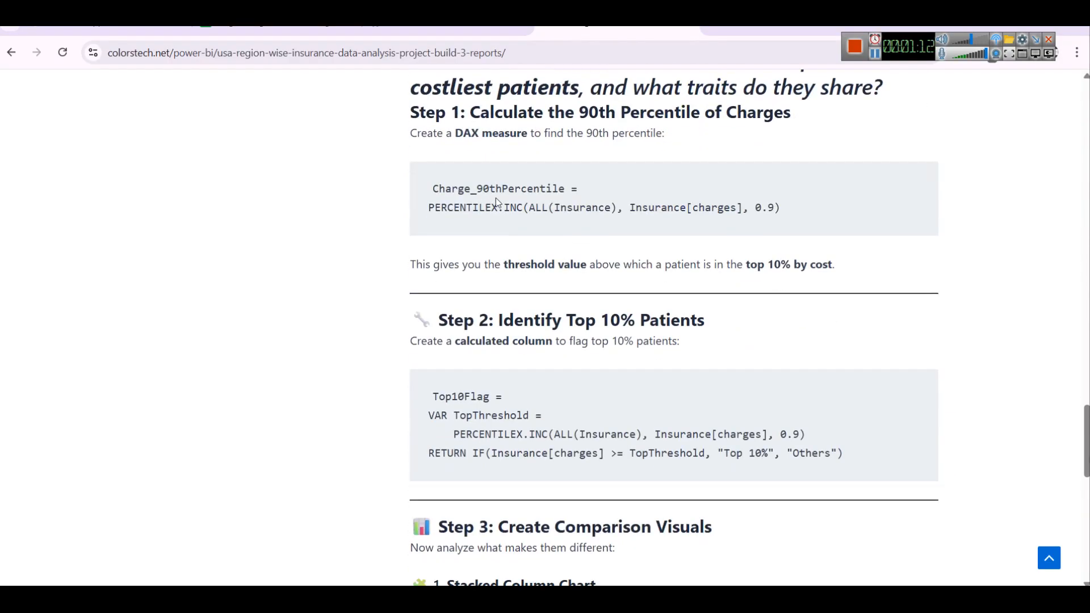
pyautogui.scroll(-6, 508, 210)
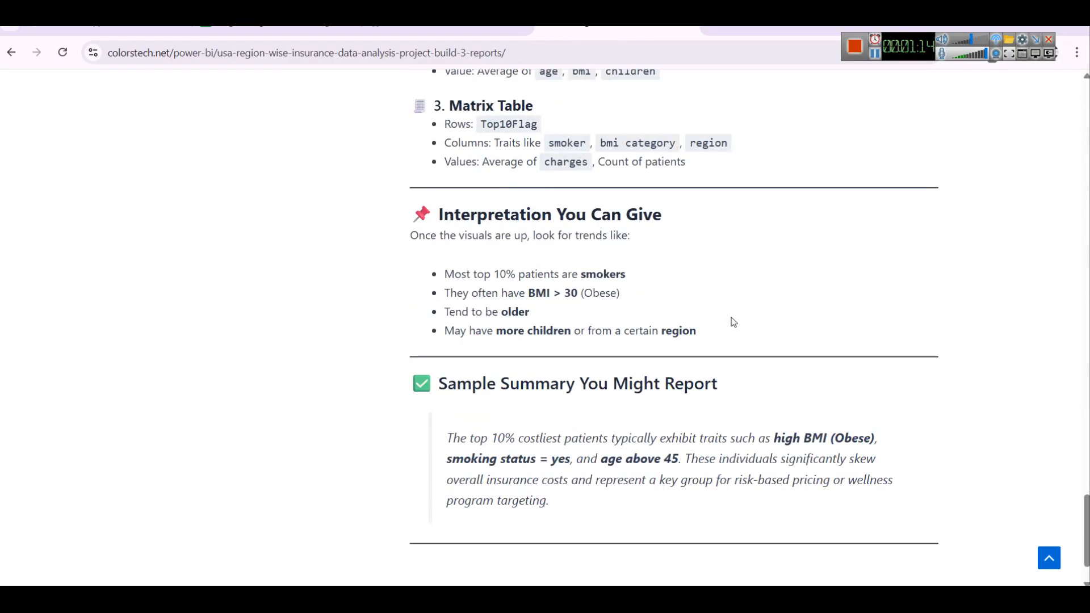
pyautogui.scroll(20, 675, 372)
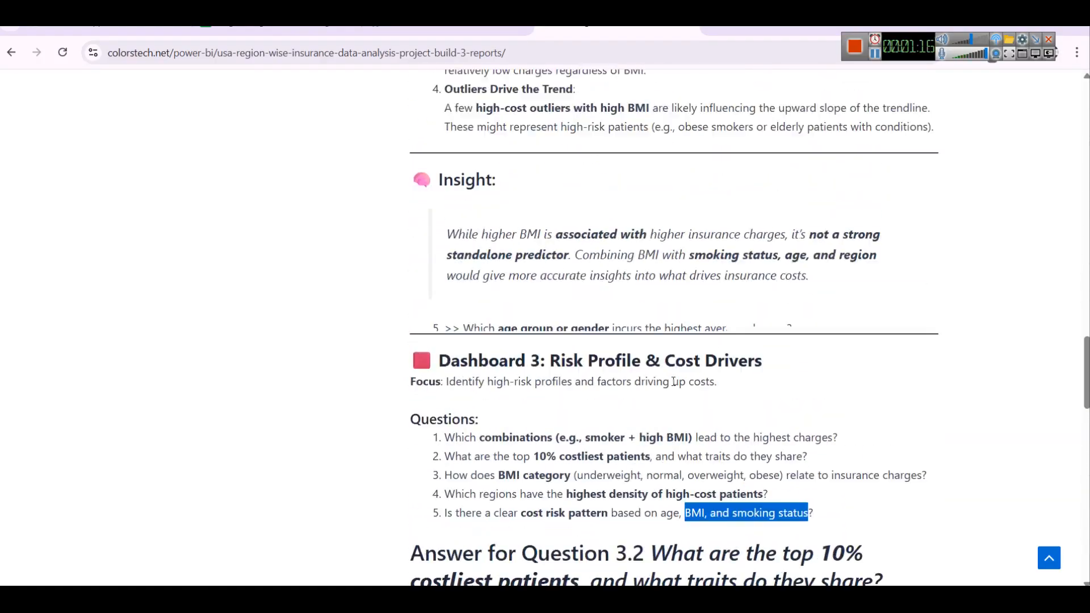
pyautogui.scroll(10, 673, 380)
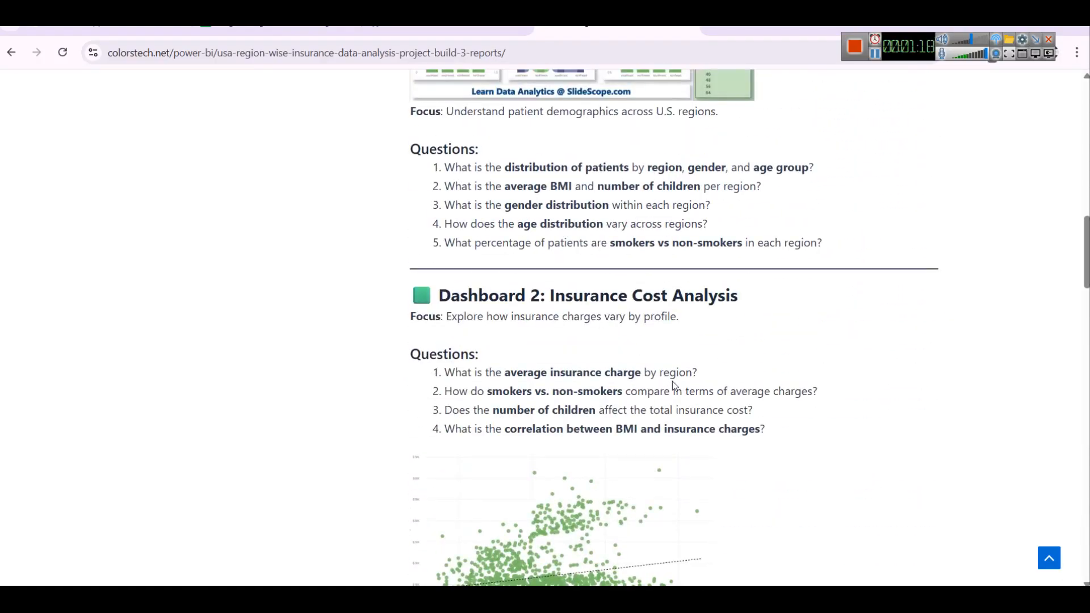
pyautogui.scroll(-6, 672, 381)
pyautogui.scroll(-10, 667, 387)
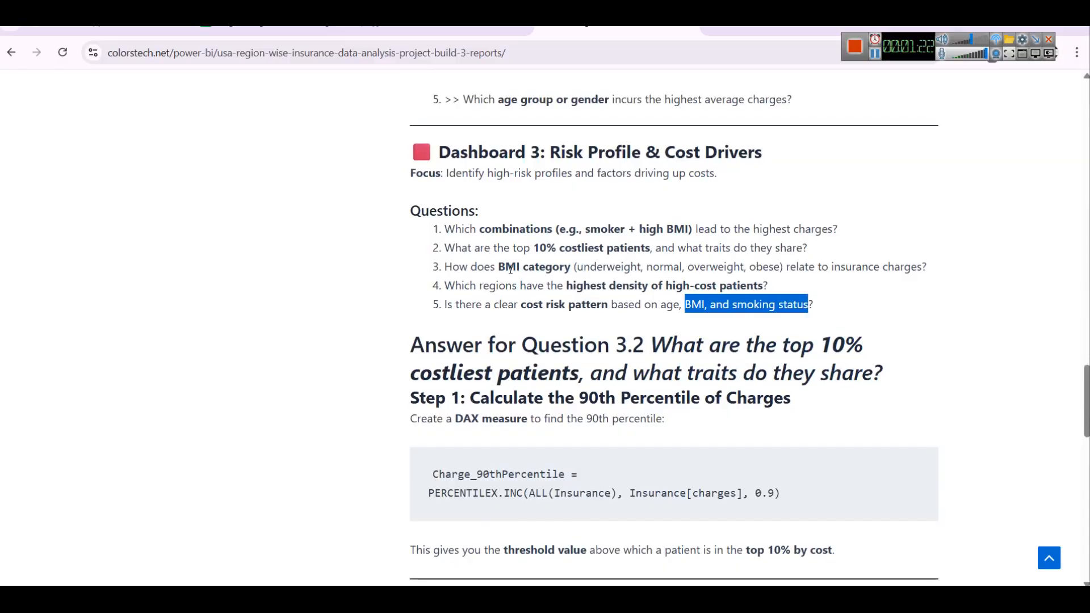
pyautogui.hotkey('alt', 'Tab')
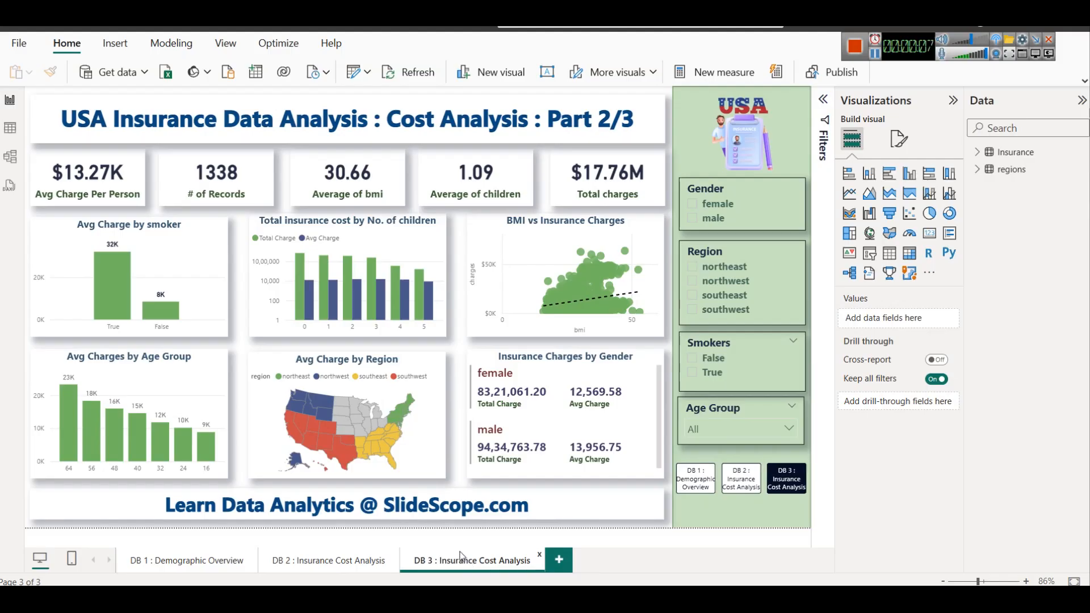
# Switch to the browser article and compare the Dashboard 2 questions with those for Dashboard 3: Risk Profile & Cost Drivers
pyautogui.hotkey('alt', 'Tab')
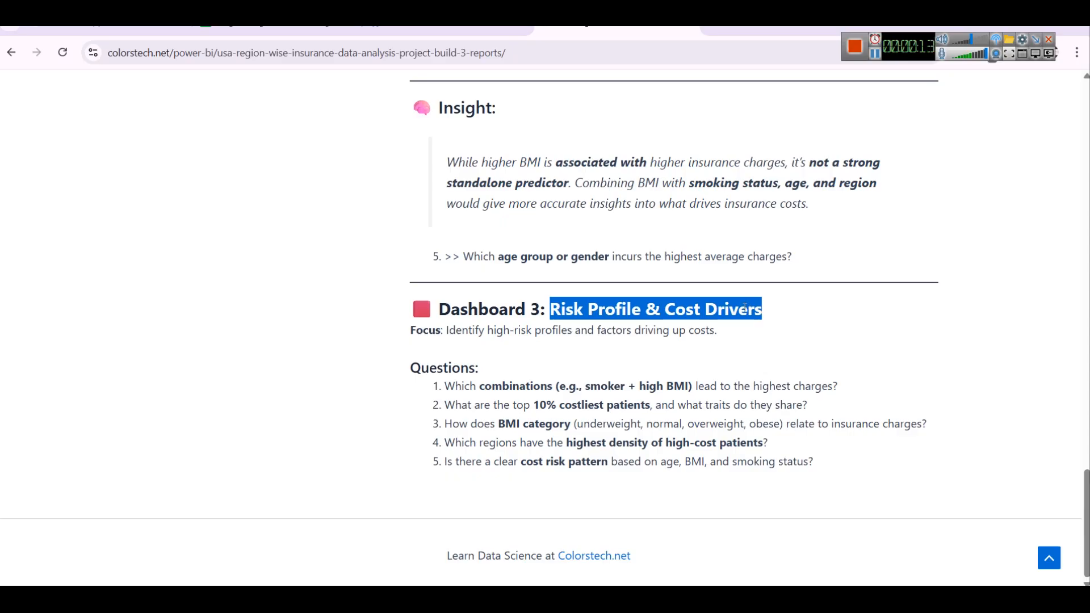
pyautogui.scroll(10, 681, 394)
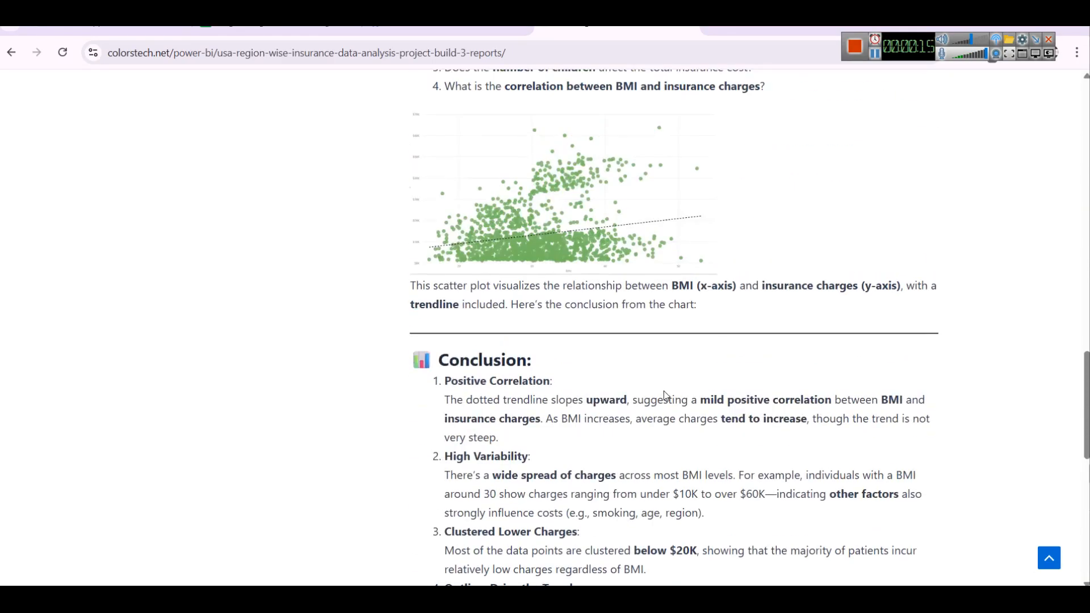
pyautogui.scroll(10, 665, 396)
pyautogui.scroll(-14, 665, 395)
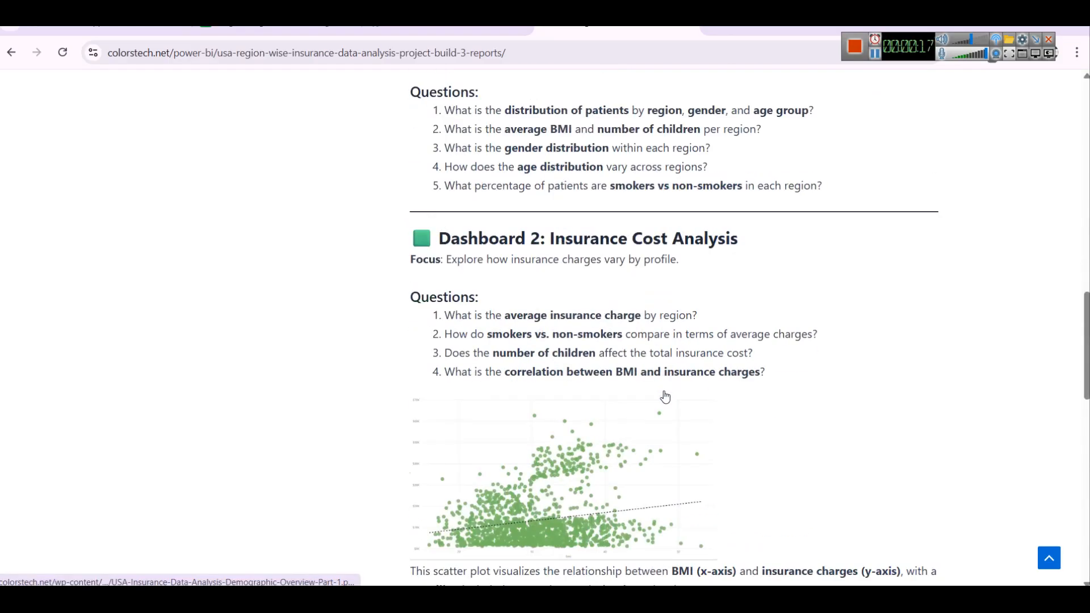
pyautogui.scroll(-7, 665, 396)
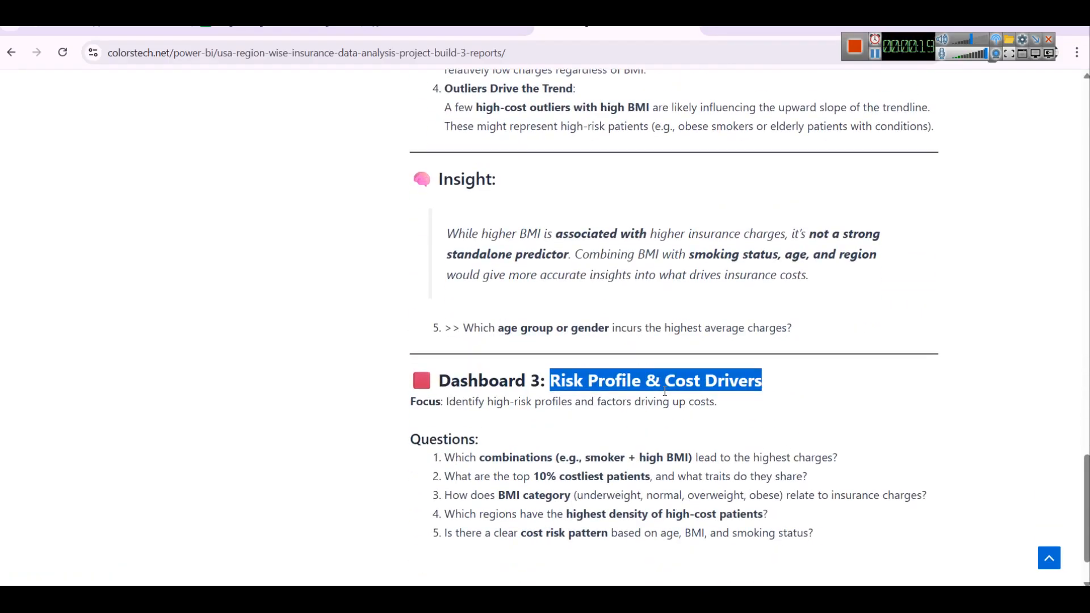
pyautogui.scroll(-2, 665, 391)
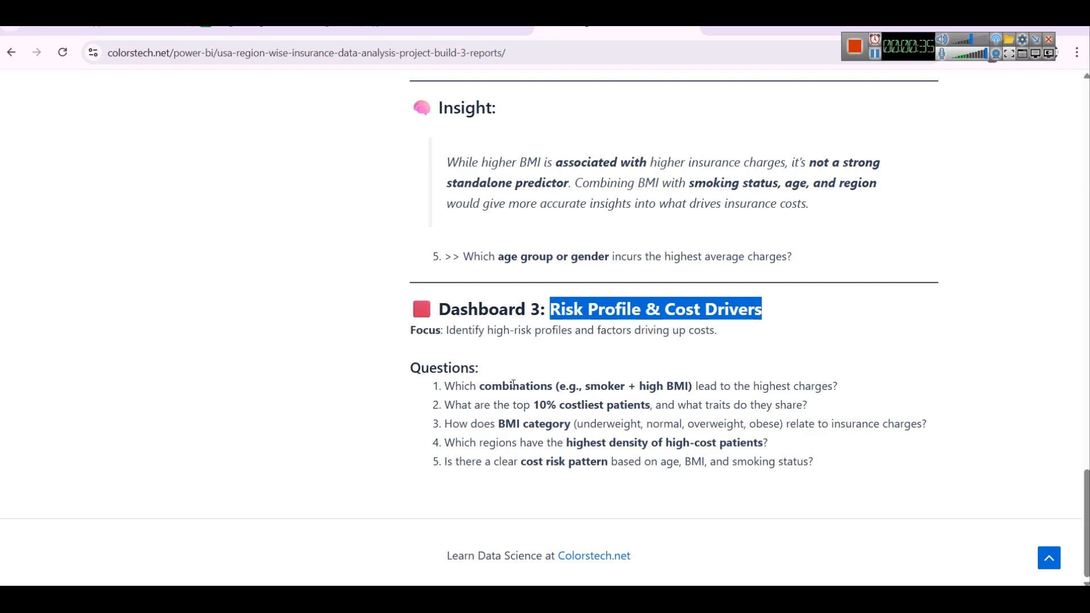
# Switch to Power BI and rename the third report page as DB 3 : Risk Profile & Cost Drivers
pyautogui.click(510, 581)
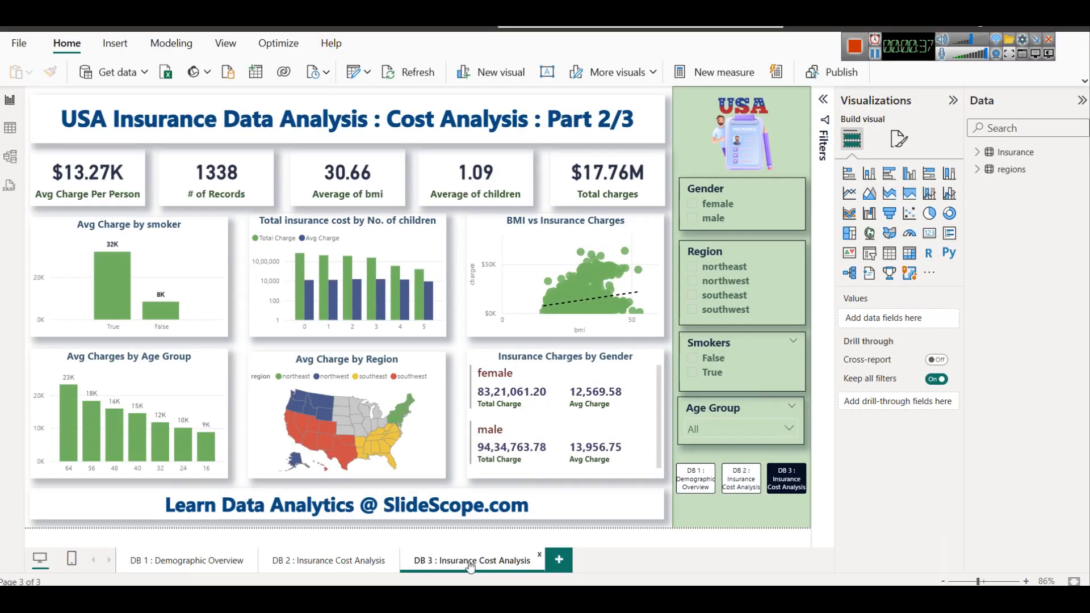
pyautogui.rightClick(472, 564)
pyautogui.click(513, 501)
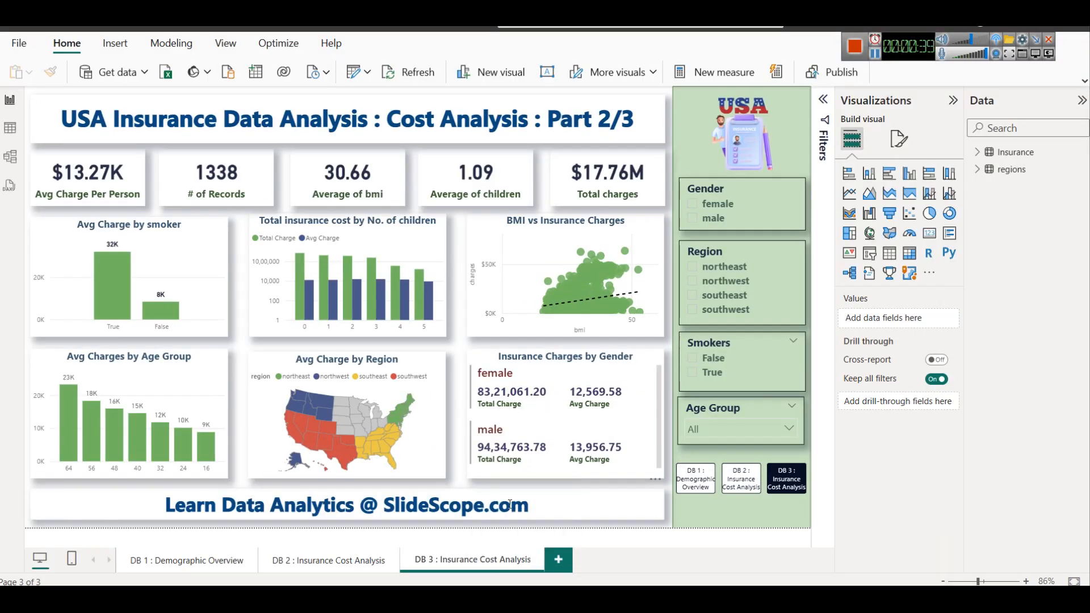
pyautogui.hotkey('shift', 'Left')
pyautogui.hotkey('shift', 'Left')
pyautogui.hotkey('shift', 'Left')
pyautogui.hotkey('shift', 'Left')
pyautogui.hotkey('shift', 'Left')
pyautogui.hotkey('shift', 'Left')
pyautogui.hotkey('shift', 'Left')
pyautogui.hotkey('shift', 'Left')
pyautogui.hotkey('shift', 'Left')
pyautogui.hotkey('shift', 'Left')
pyautogui.hotkey('shift', 'Left')
pyautogui.hotkey('shift', 'Left')
pyautogui.hotkey('shift', 'Left')
pyautogui.hotkey('shift', 'Left')
pyautogui.hotkey('shift', 'Left')
pyautogui.hotkey('shift', 'Left')
pyautogui.hotkey('shift', 'Left')
pyautogui.hotkey('shift', 'Left')
pyautogui.hotkey('shift', 'Left')
pyautogui.hotkey('shift', 'Left')
pyautogui.write('Risk Profile & Cost Drivers')
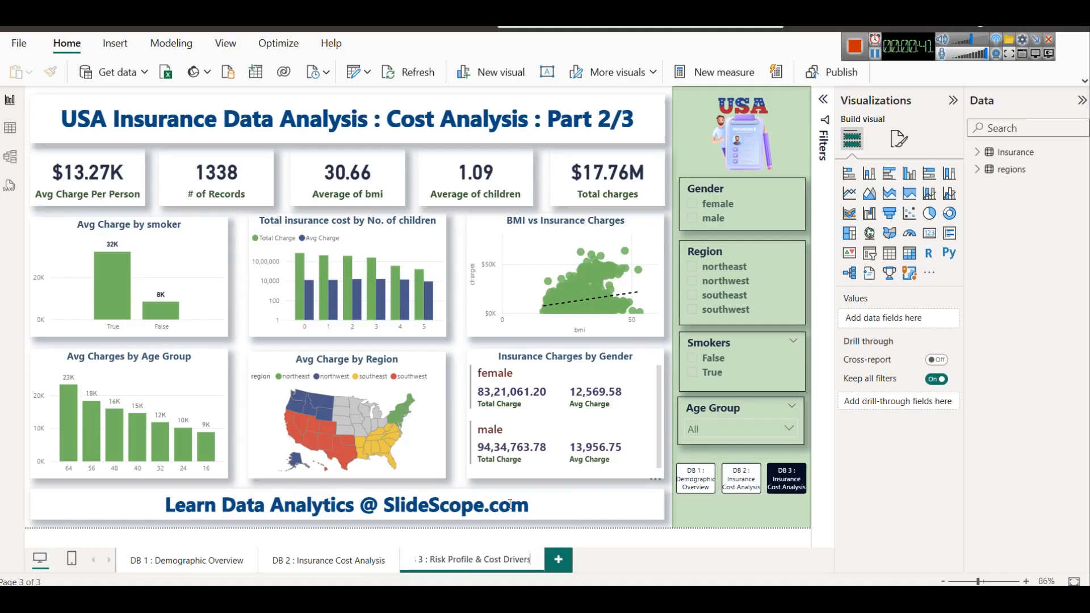
pyautogui.click(614, 557)
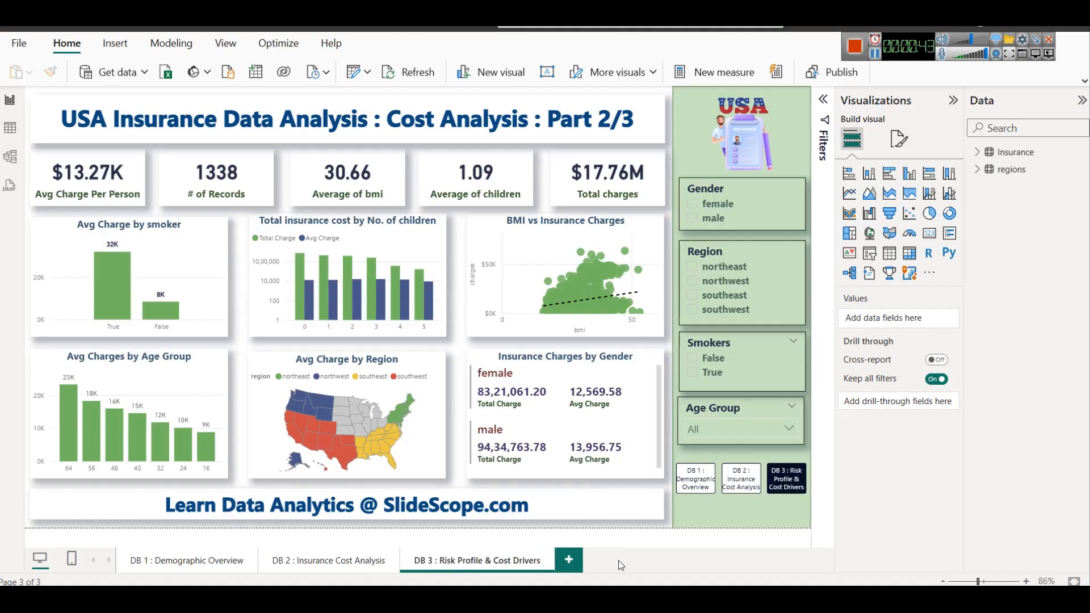
# Change the third page's heading to "USA Insurance Data Analysis : Risk Profile & Cost Drivers : Part 3/3", keeping the heading's original formatting
pyautogui.click(399, 109)
pyautogui.moveTo(386, 119); pyautogui.dragTo(531, 119)
pyautogui.write('Risk Profile & Cost Drivers')
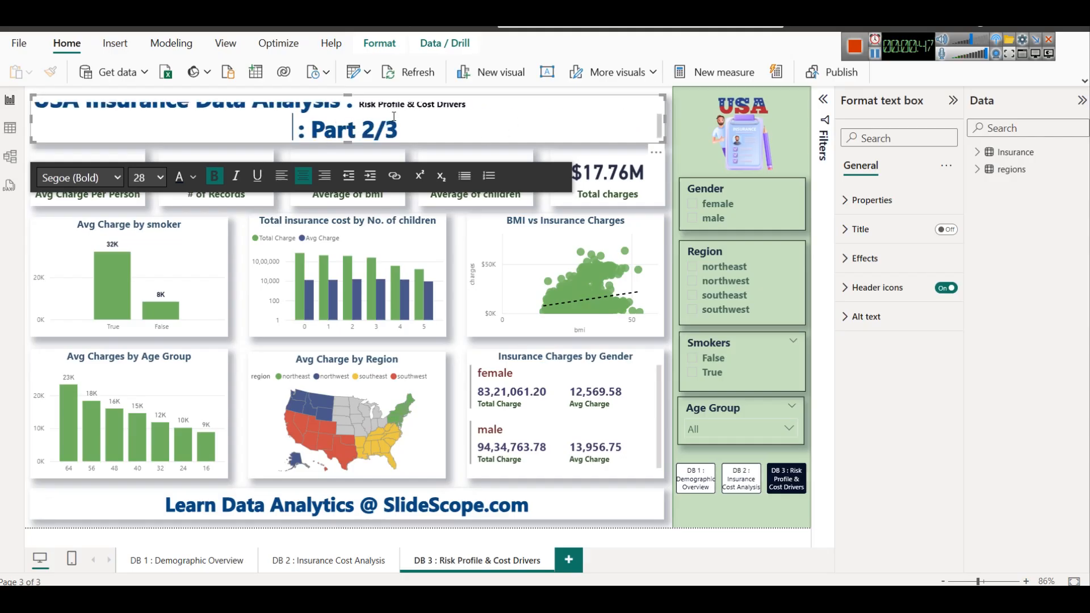
pyautogui.hotkey('ctrl', 'z')
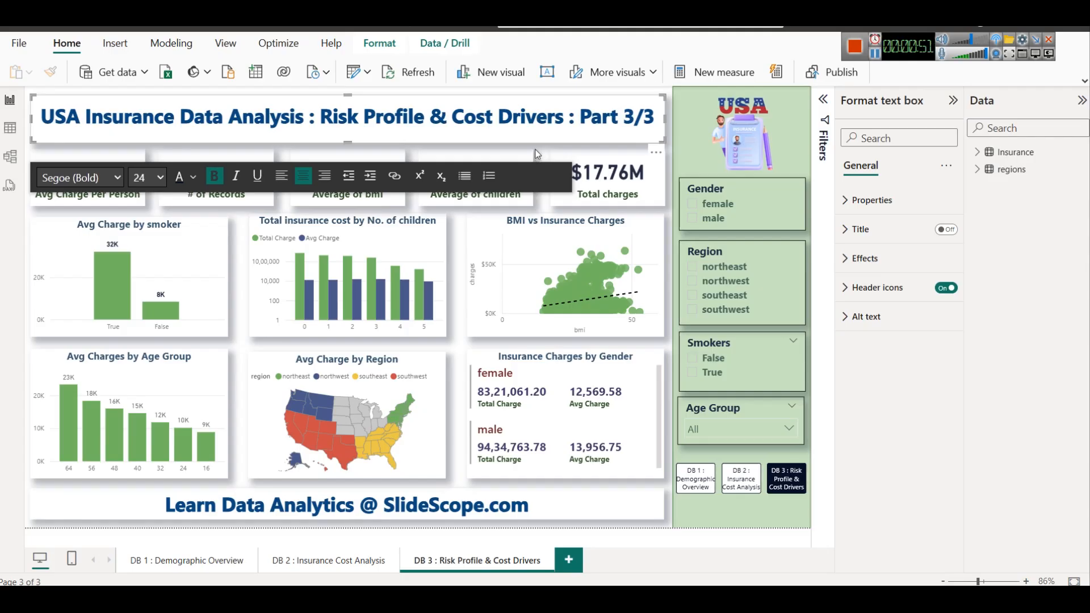
pyautogui.click(533, 153)
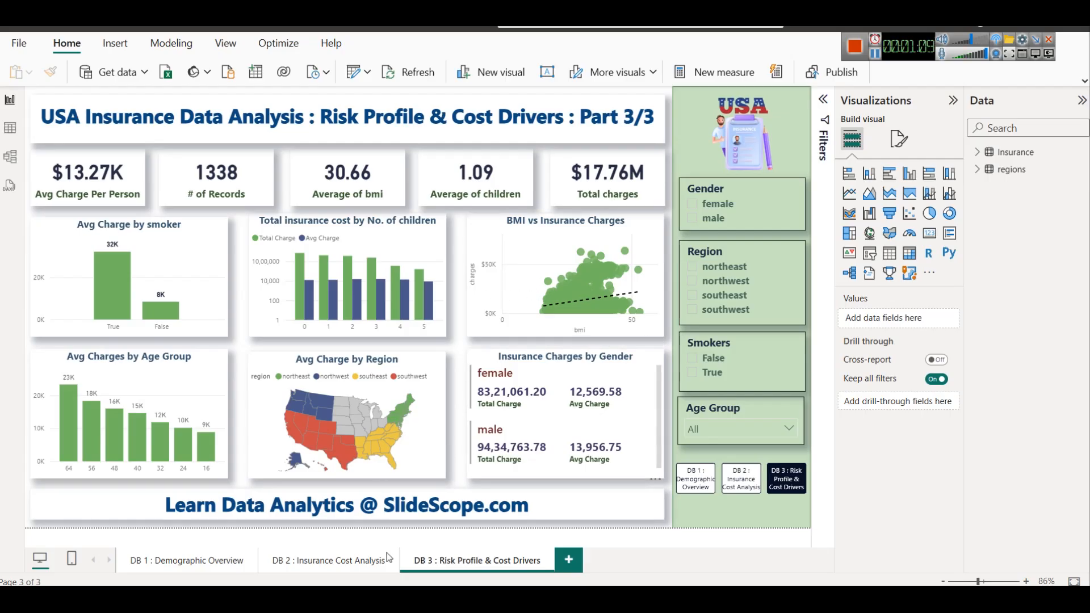
# Switch to the browser article and highlight Dashboard 3's first question, about which combinations lead to the highest charges
pyautogui.click(398, 599)
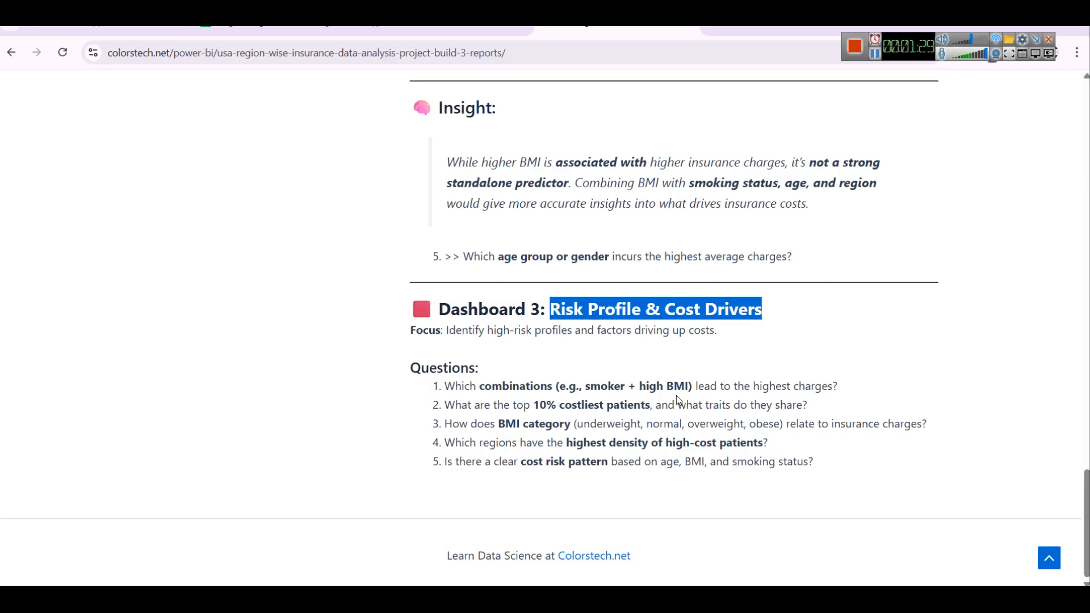
pyautogui.moveTo(842, 387); pyautogui.dragTo(449, 390)
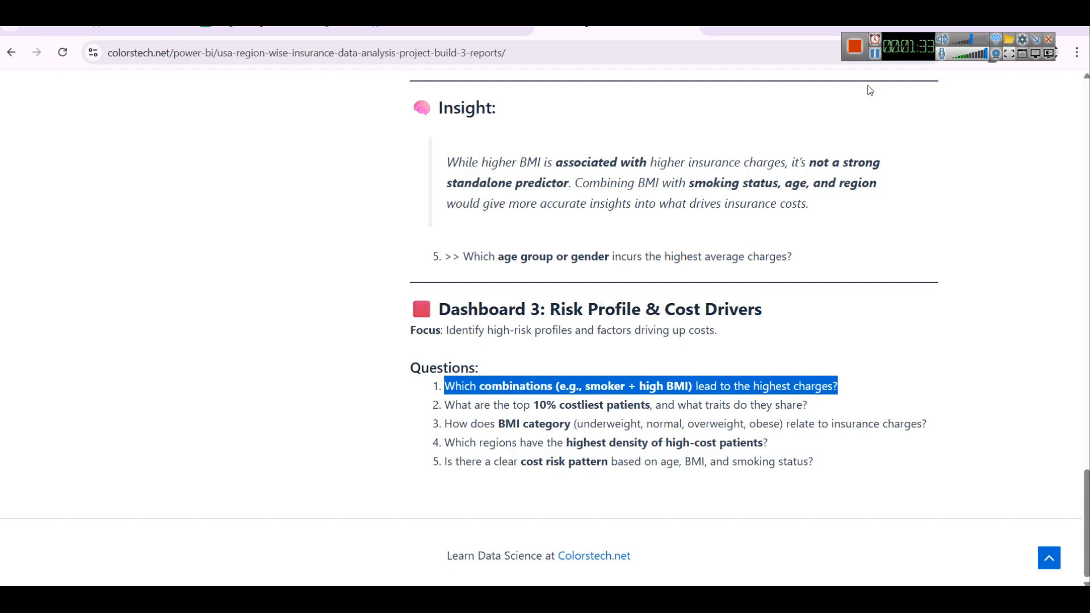
pyautogui.click(875, 53)
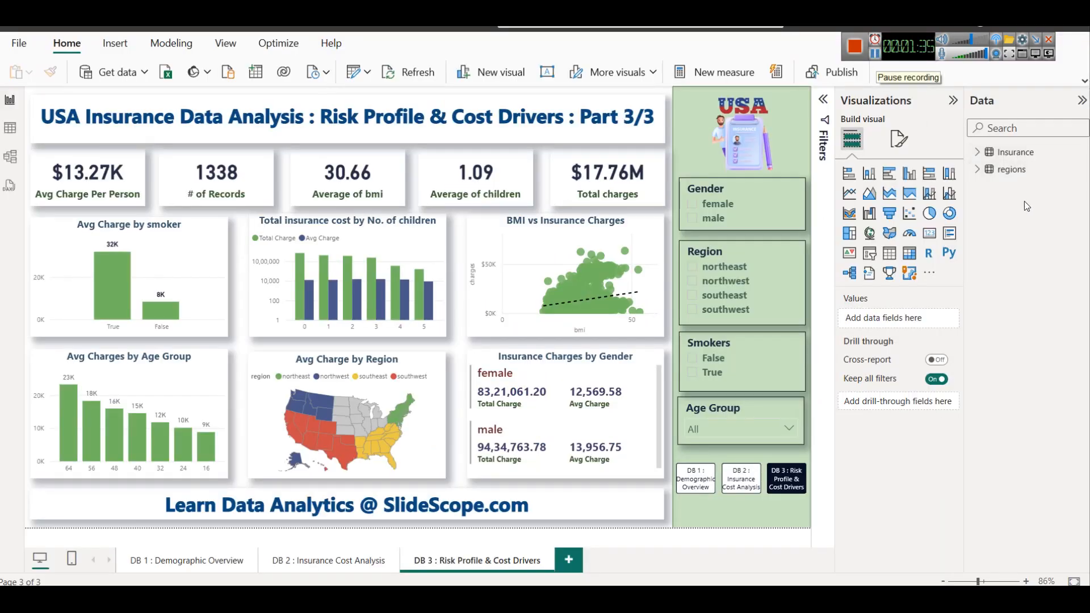
# Examine the range of distinct bmi values in the Insurance table's data
pyautogui.click(977, 153)
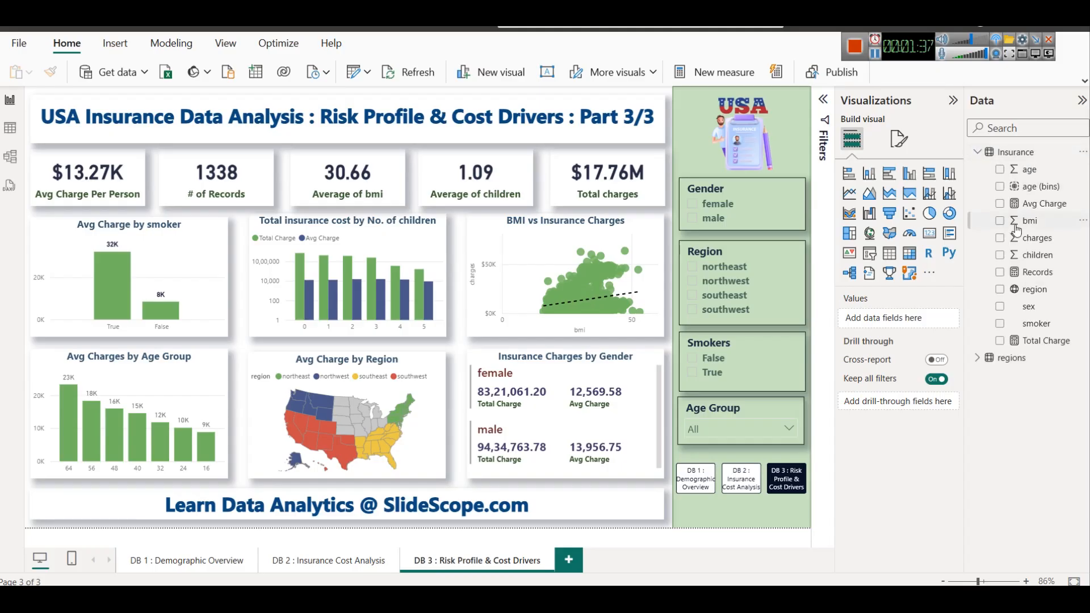
pyautogui.click(10, 129)
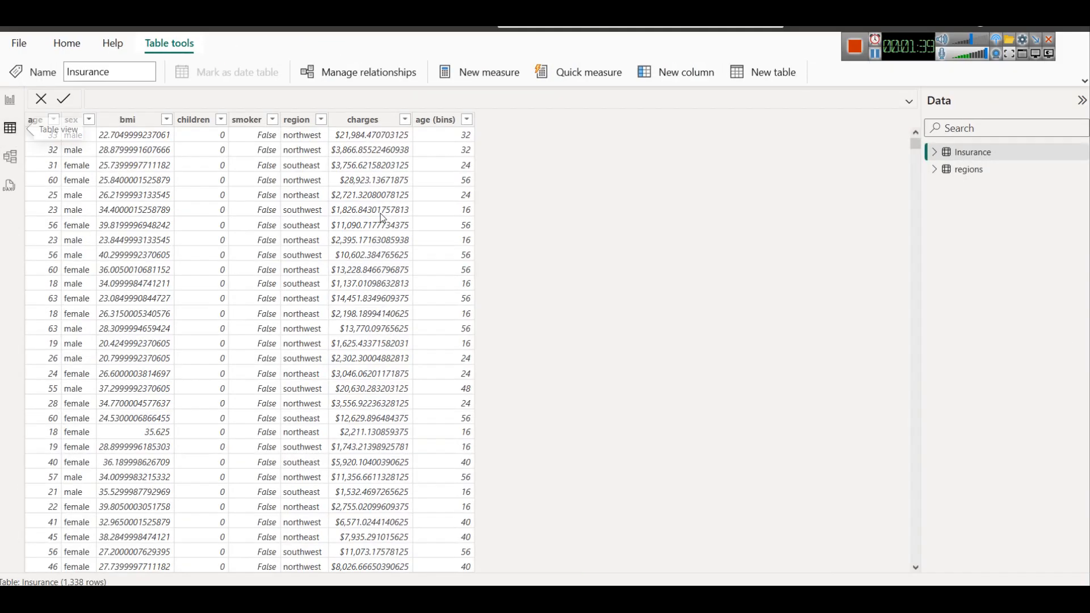
pyautogui.click(166, 119)
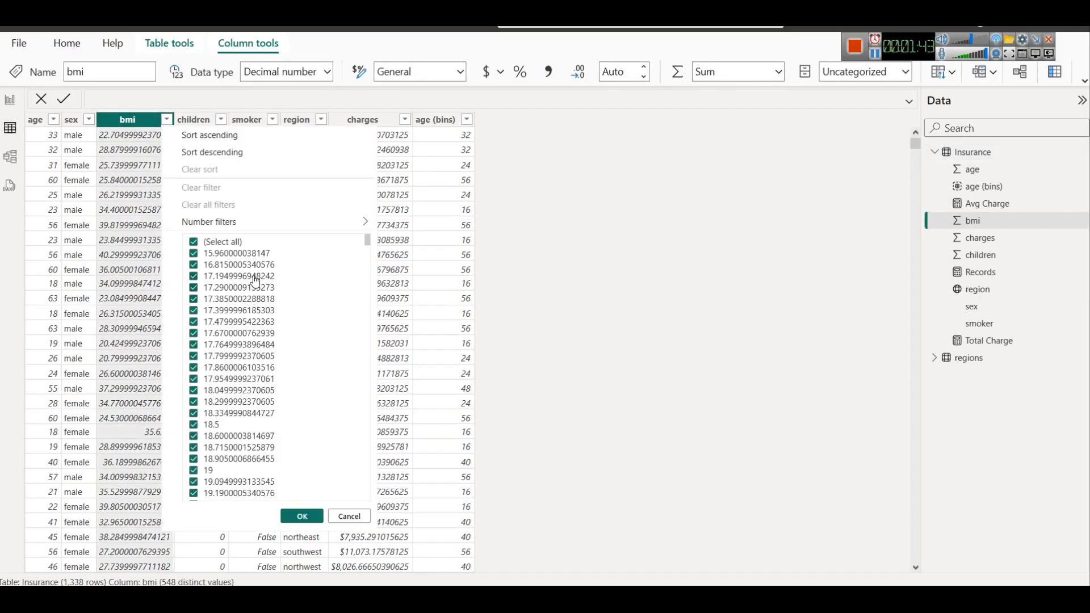
pyautogui.scroll(-10, 251, 273)
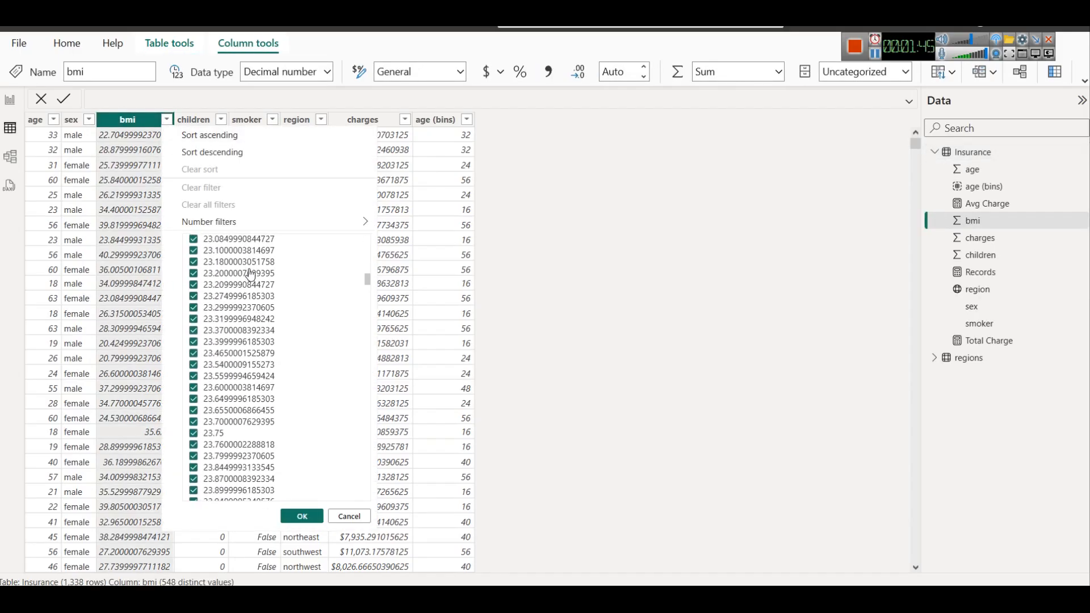
pyautogui.click(778, 268)
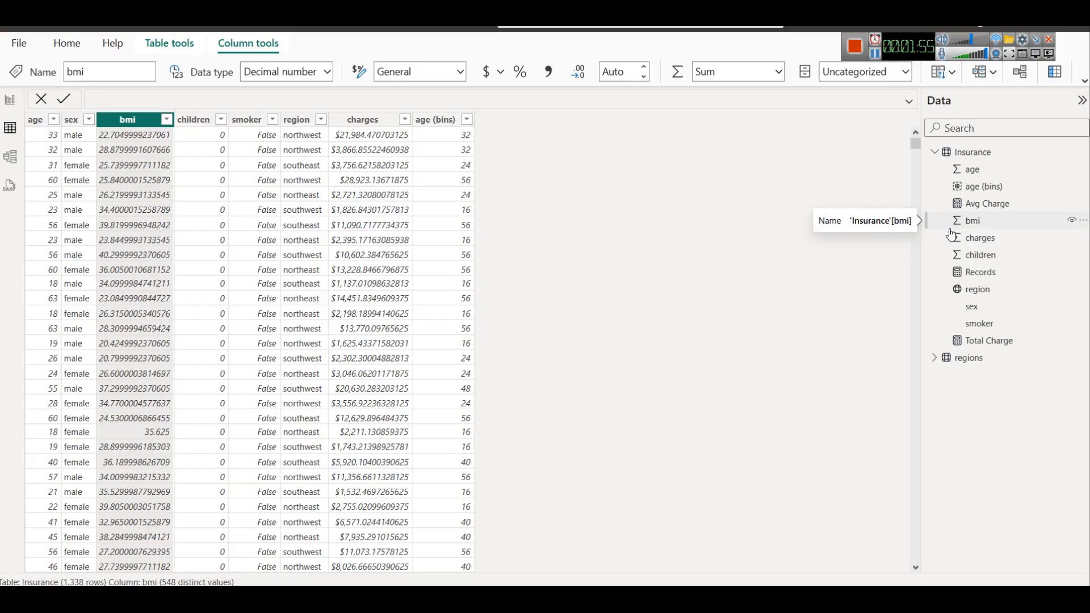
# Add a calculated column BMI Category to Insurance using SWITCH on bmi: < 18.5 Underweight, < 25 Normal, < 30 Overweight, >= 30 Obese
pyautogui.rightClick(972, 154)
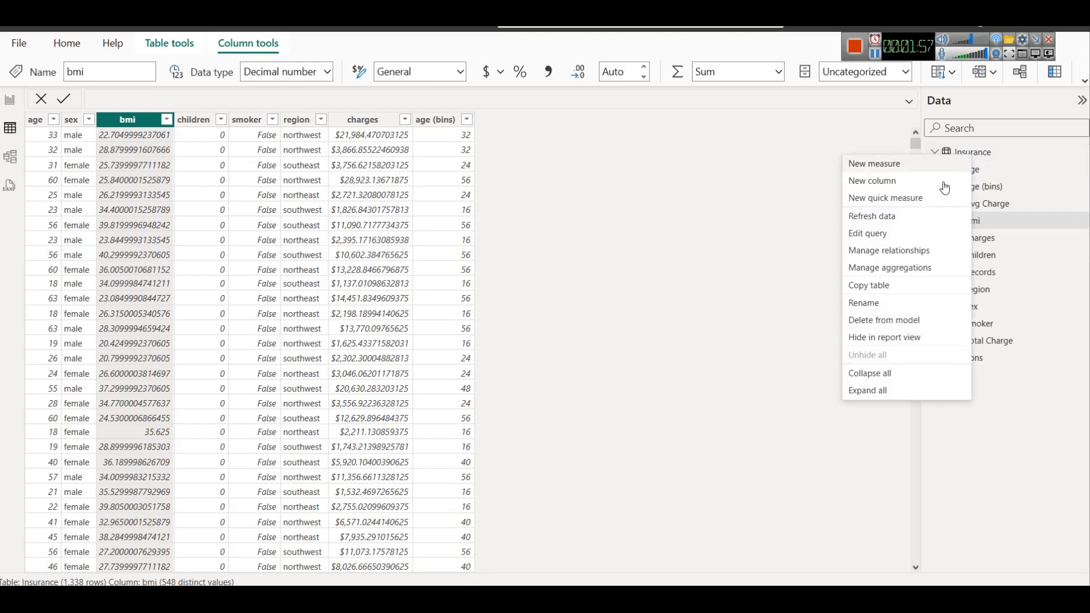
pyautogui.click(917, 182)
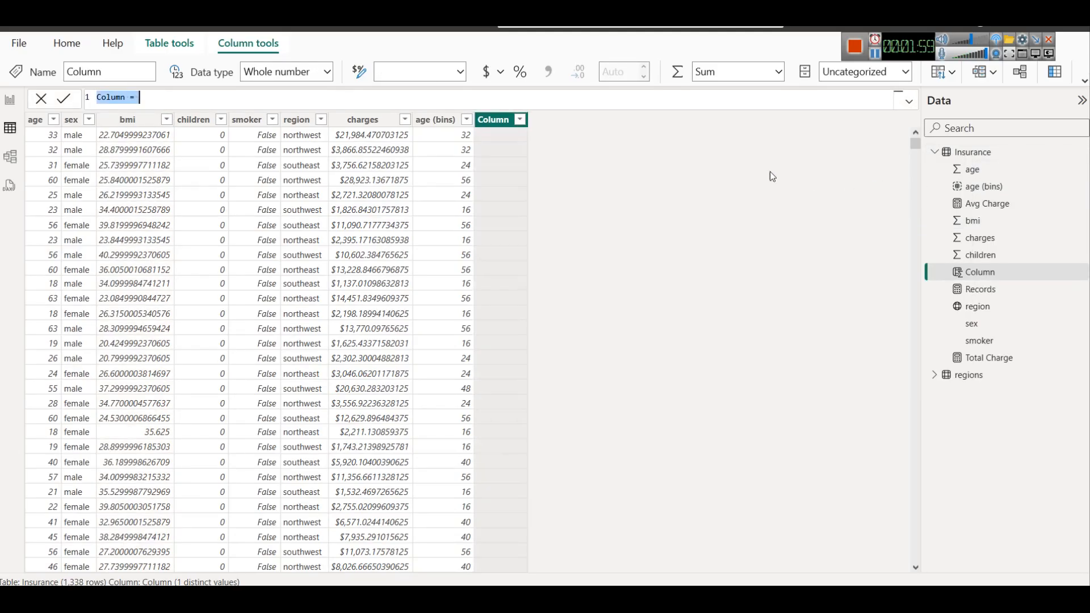
pyautogui.write('BMI Category = SWITCH(TRUE(),   Insurance[bmi] < 18.5, "Underweight",   Insurance[bmi] < 25, "Normal",   Insurance[bmi] < 30, "Overweight",   Insurance[bmi] >= 30, "Obese" )')
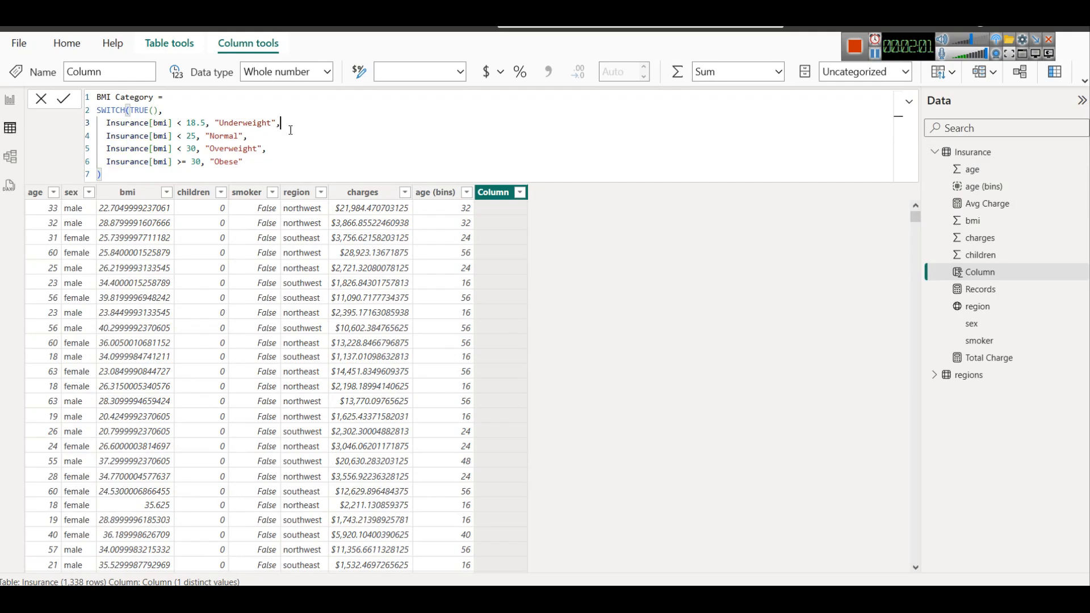
pyautogui.doubleClick(136, 111)
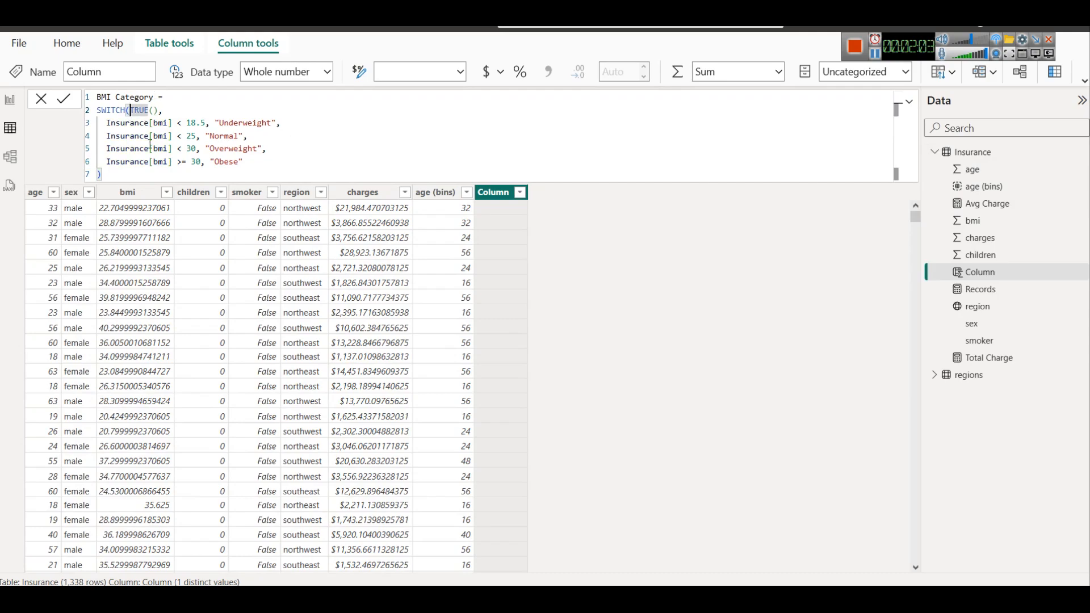
pyautogui.press('BackSpace')
pyautogui.write('9')
pyautogui.press('BackSpace')
pyautogui.write('(')
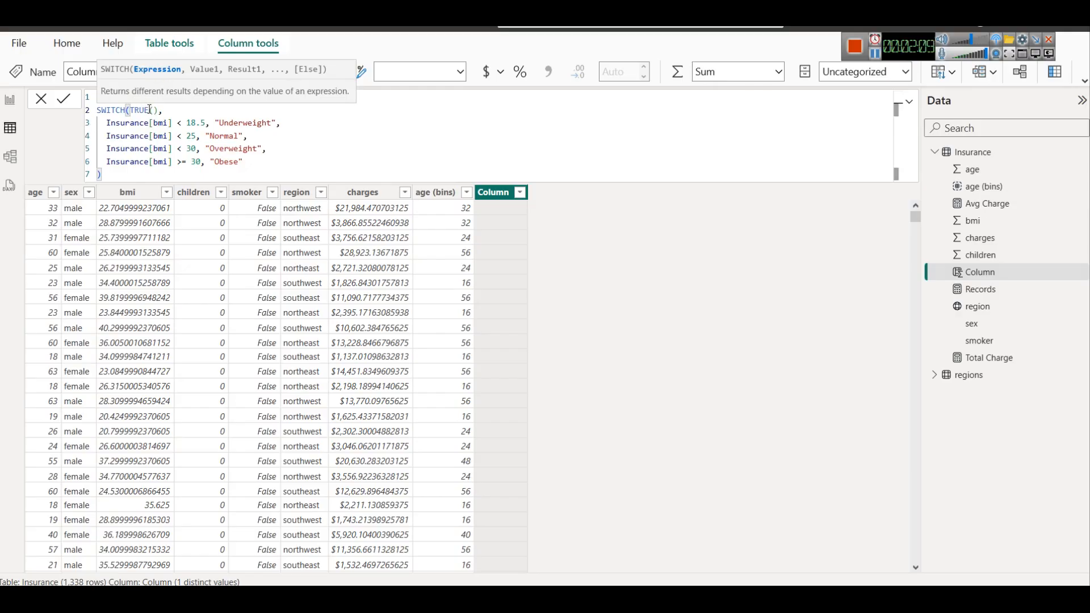
pyautogui.moveTo(107, 121); pyautogui.dragTo(206, 122)
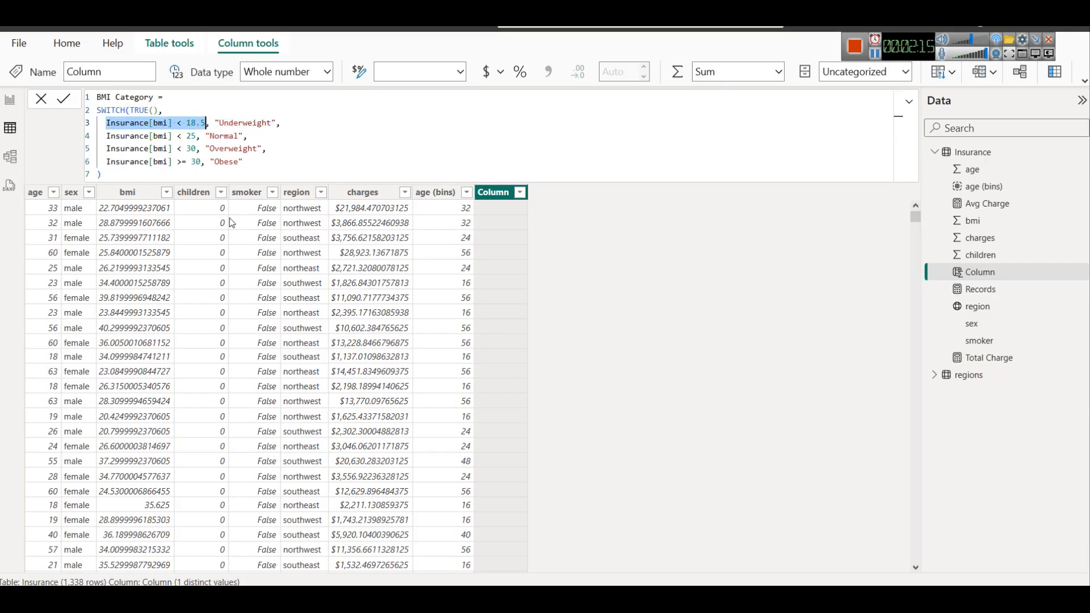
pyautogui.click(239, 123)
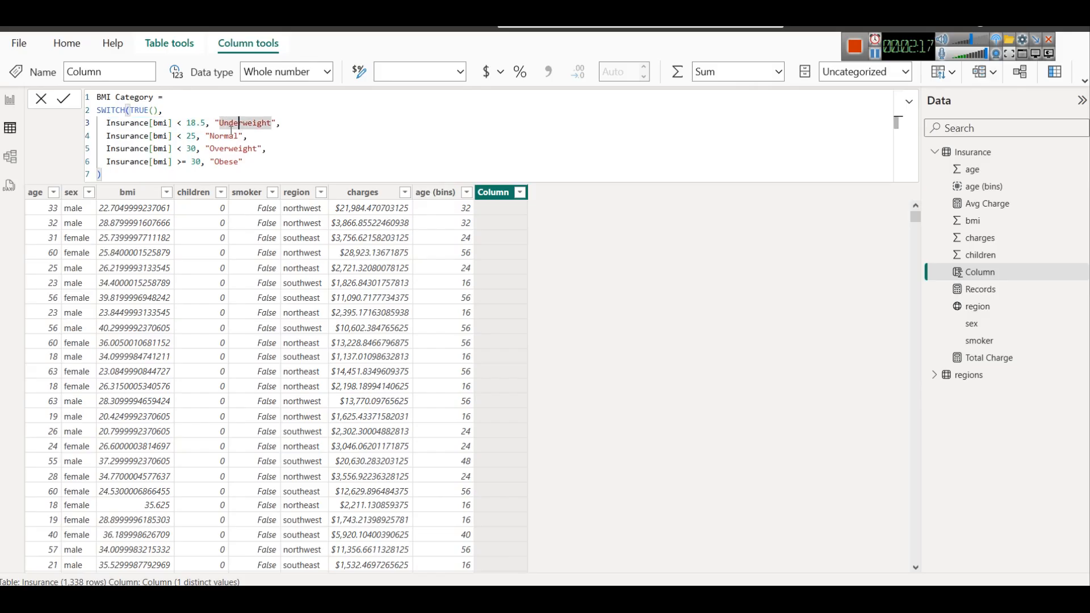
pyautogui.moveTo(210, 123); pyautogui.dragTo(92, 123)
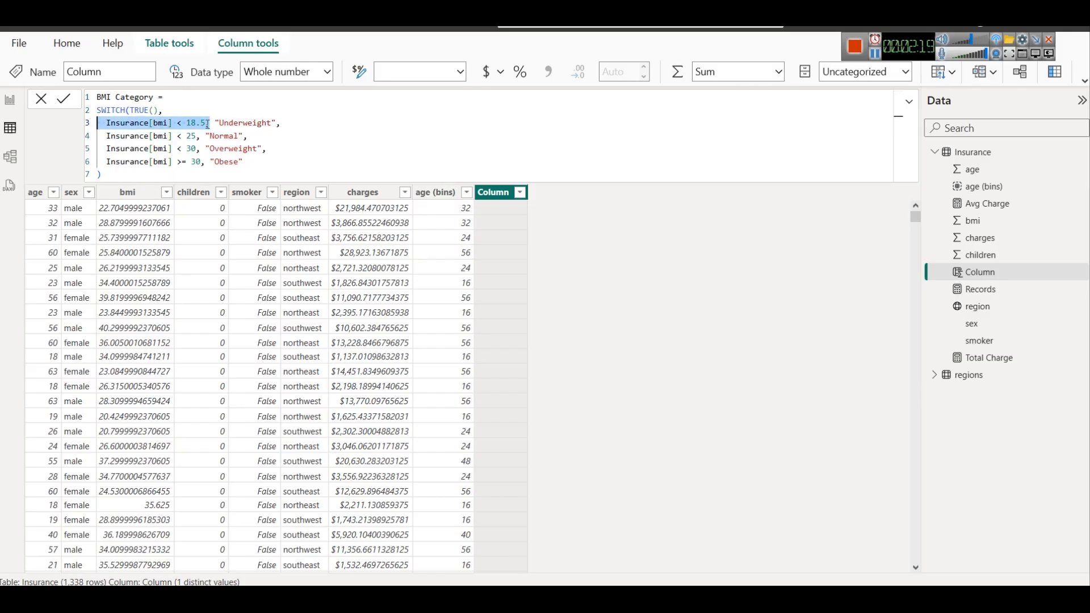
pyautogui.moveTo(216, 124); pyautogui.dragTo(277, 128)
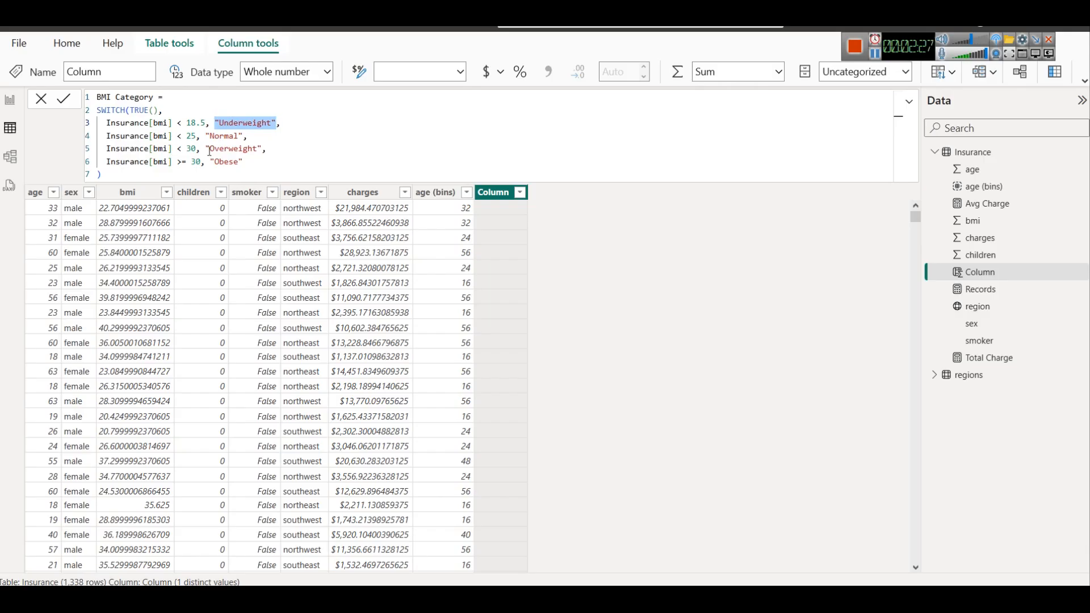
pyautogui.click(63, 99)
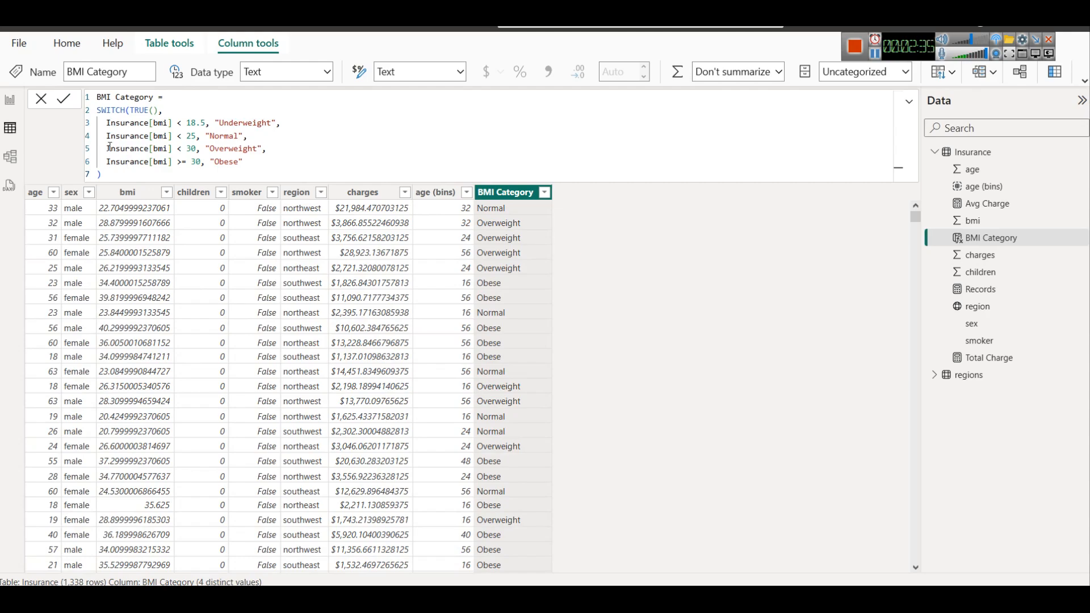
# Replace smoker with BMI Category on the X-axis of the report's Avg Charge by smoker column chart and inspect its bars
pyautogui.click(9, 99)
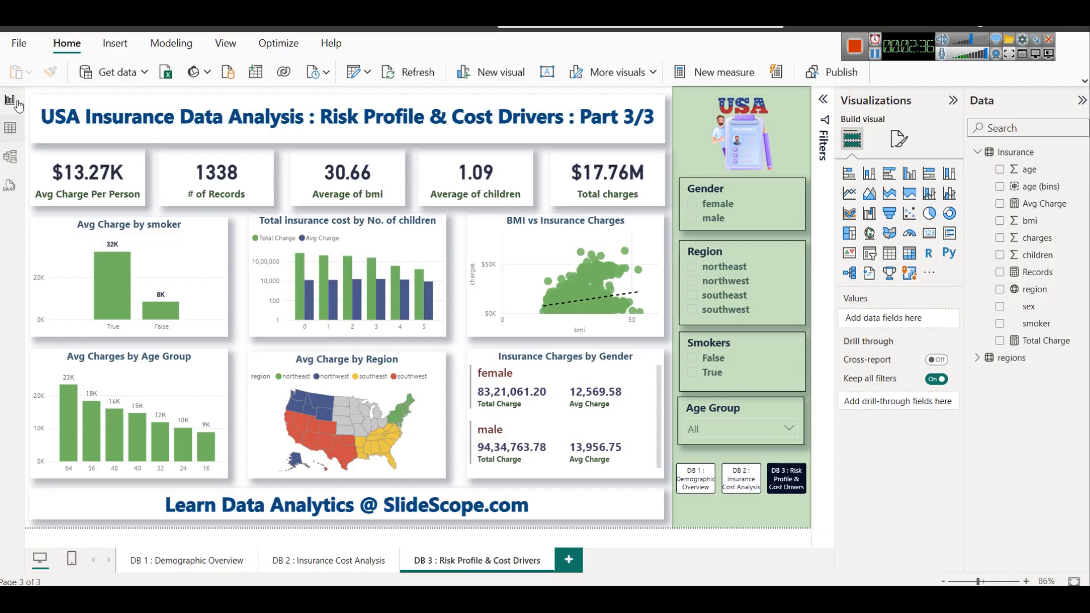
pyautogui.click(184, 255)
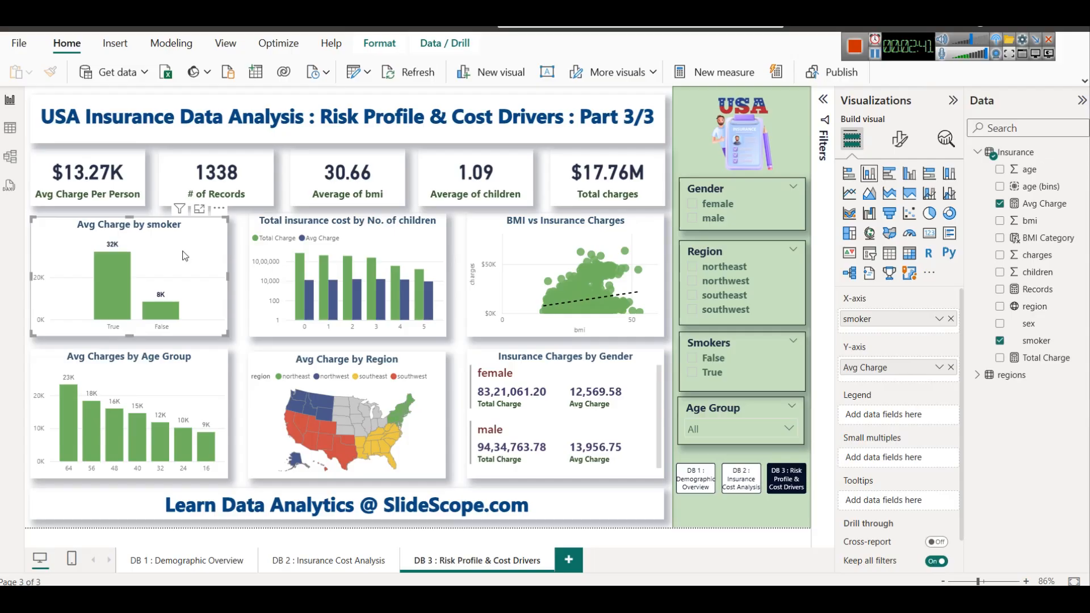
pyautogui.click(951, 318)
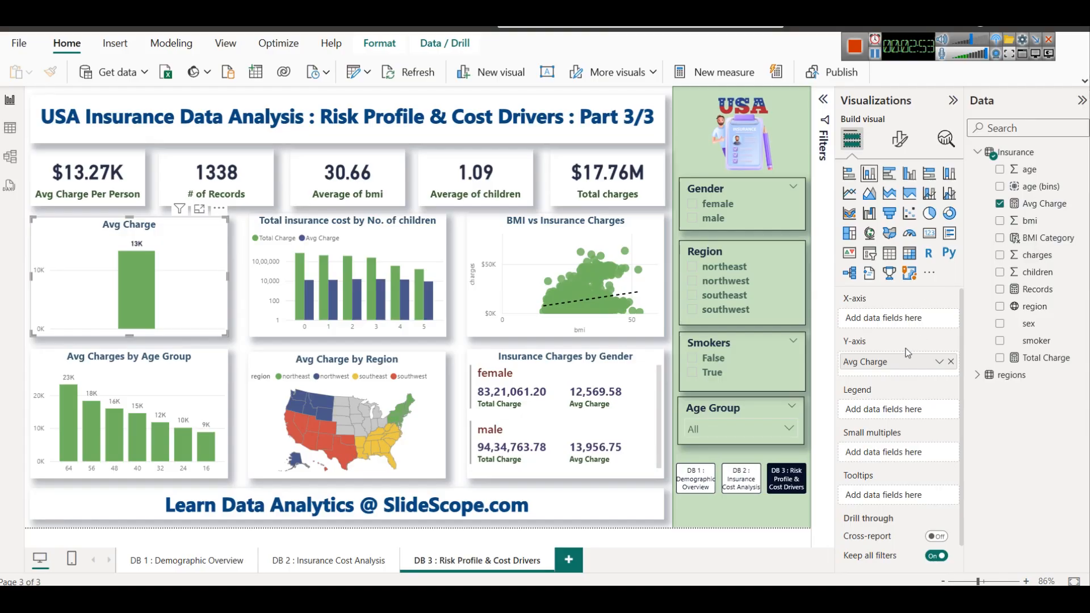
pyautogui.moveTo(1055, 238); pyautogui.dragTo(899, 318)
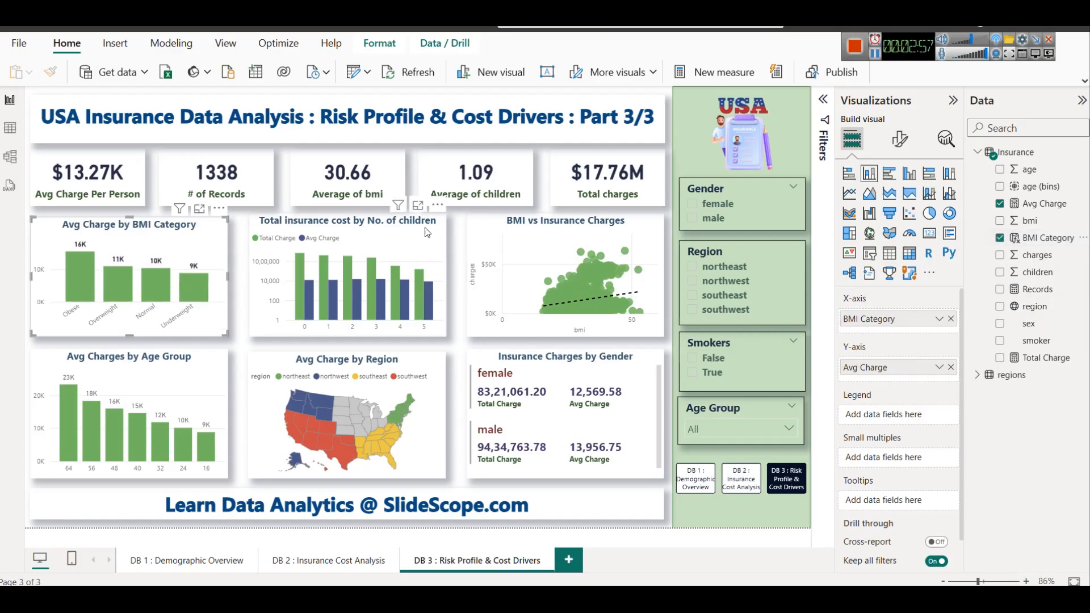
pyautogui.moveTo(78, 298)
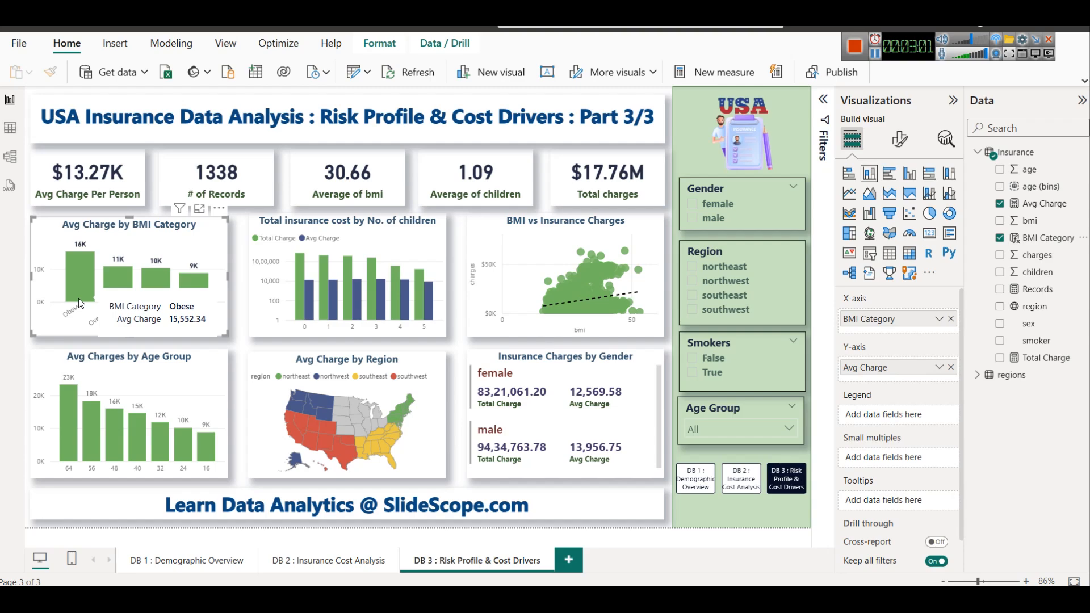
pyautogui.moveTo(188, 282)
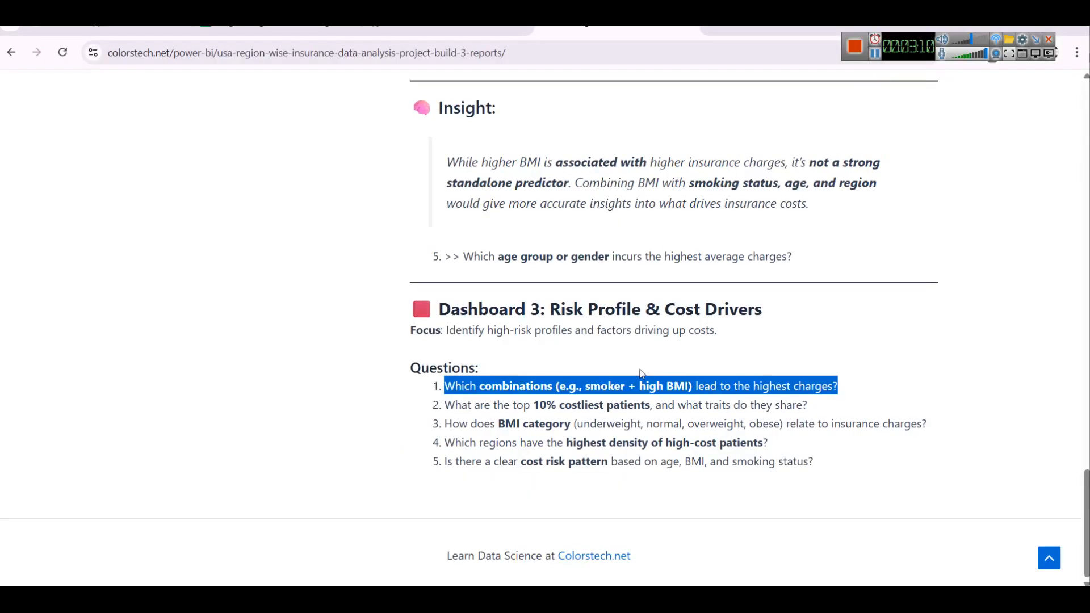
# Recheck the browser article's Dashboard 3 questions, and in Power BI add an Insurance column Risk Group = Insurance[smoker] & " - " & [BMI Category]
pyautogui.click(641, 374)
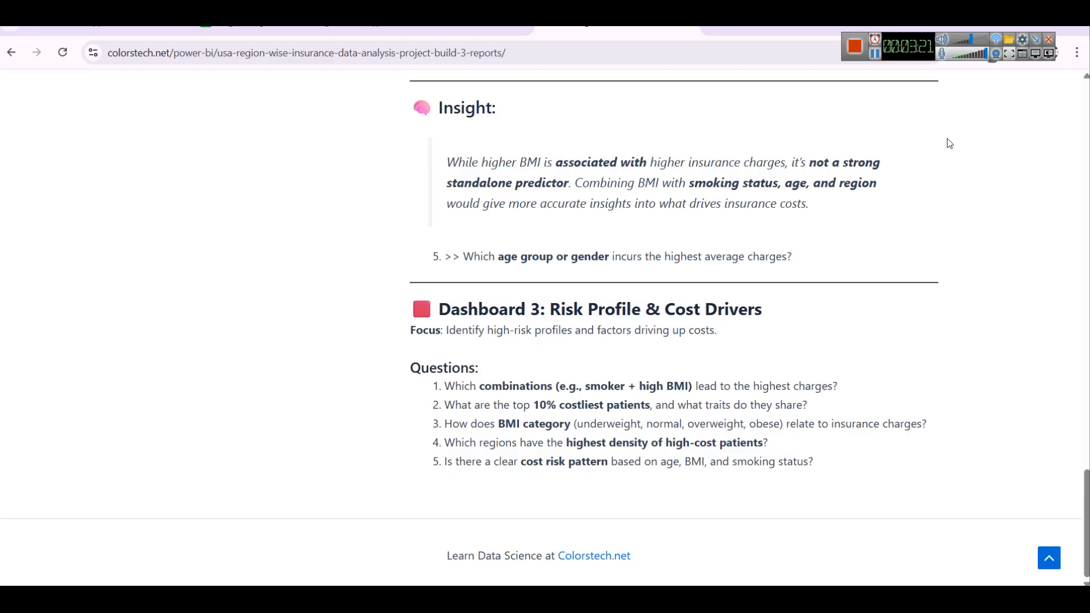
pyautogui.hotkey('alt', 'Tab')
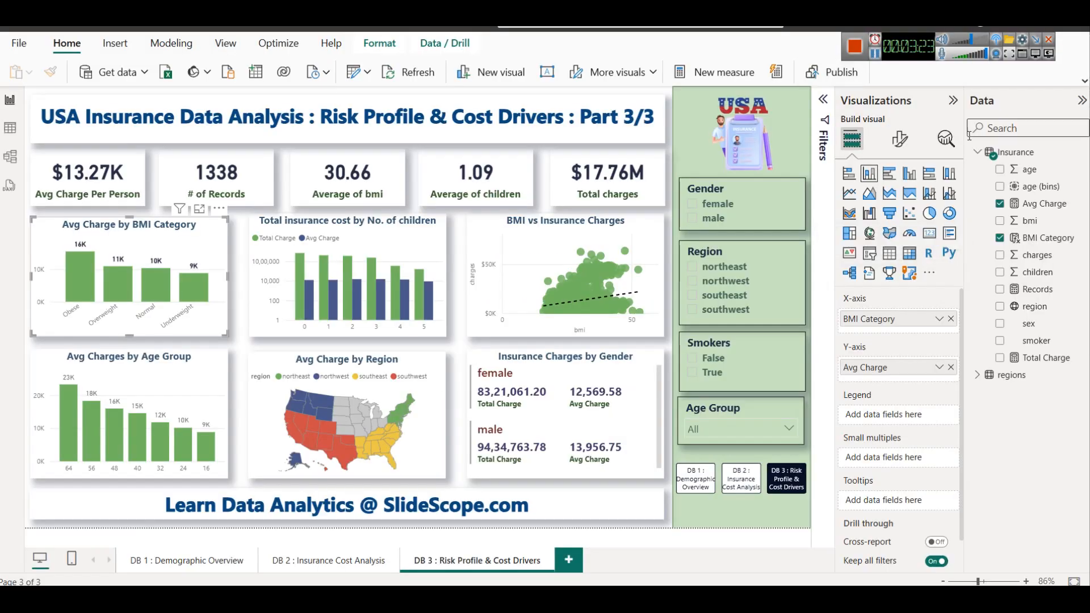
pyautogui.click(16, 127)
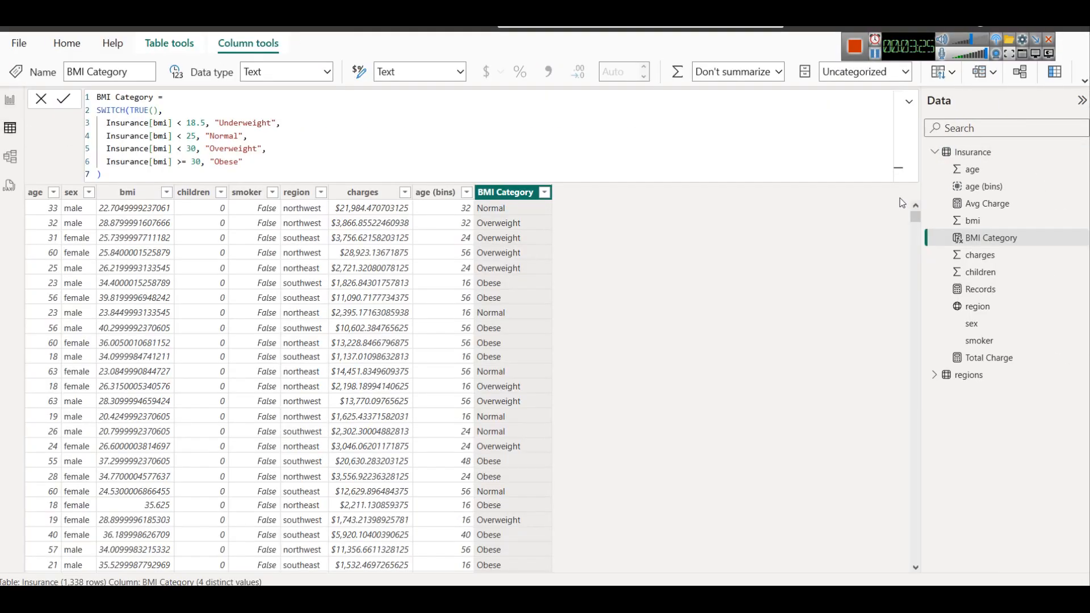
pyautogui.rightClick(971, 150)
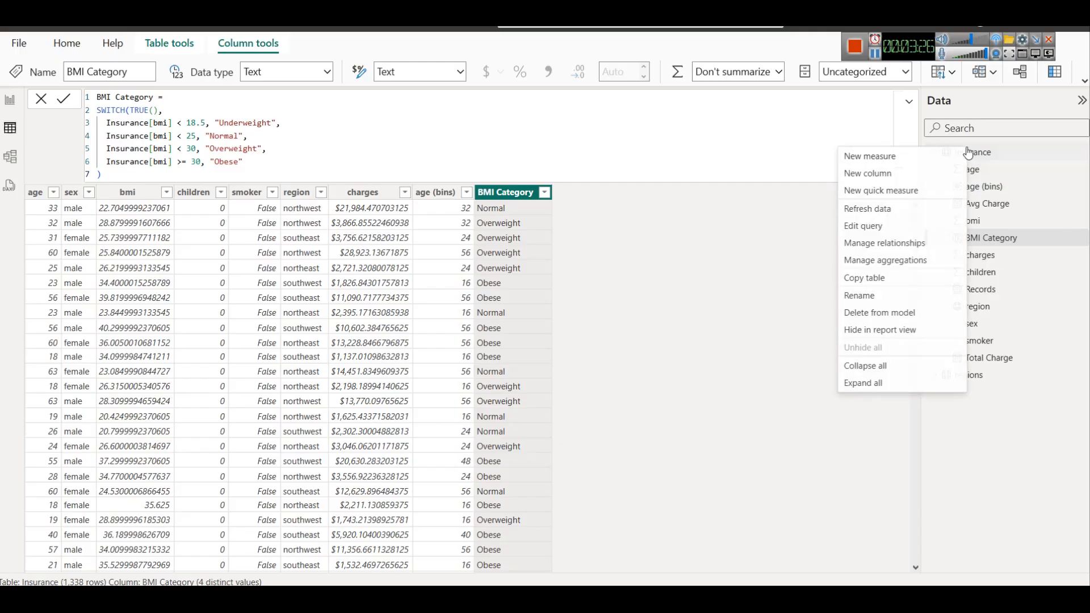
pyautogui.click(902, 174)
pyautogui.write('Risk Group = Insurance[smoker] & " - " & [BMI Category]')
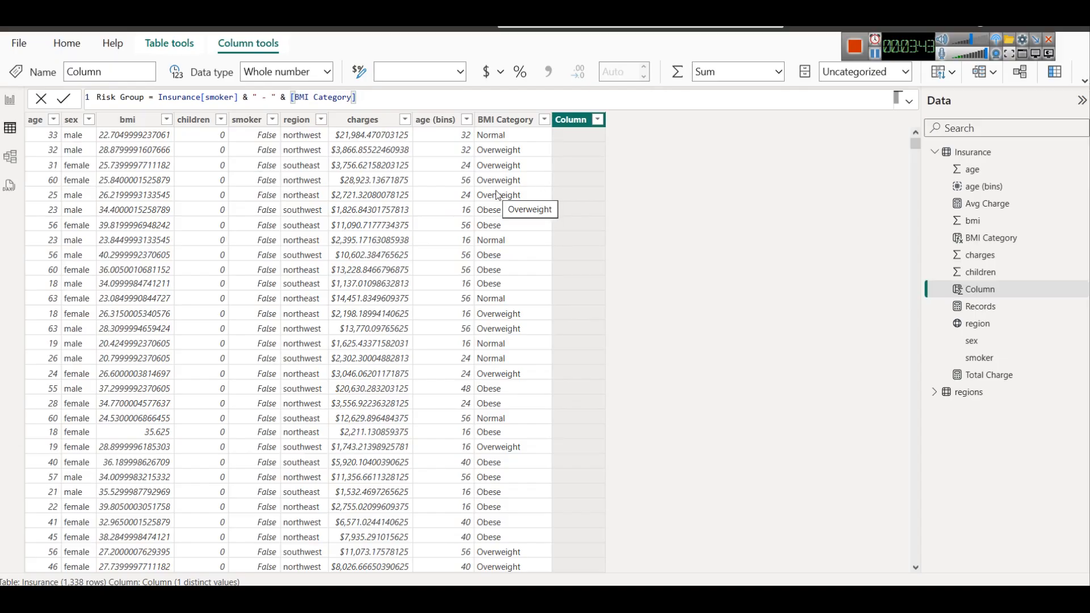
pyautogui.click(64, 101)
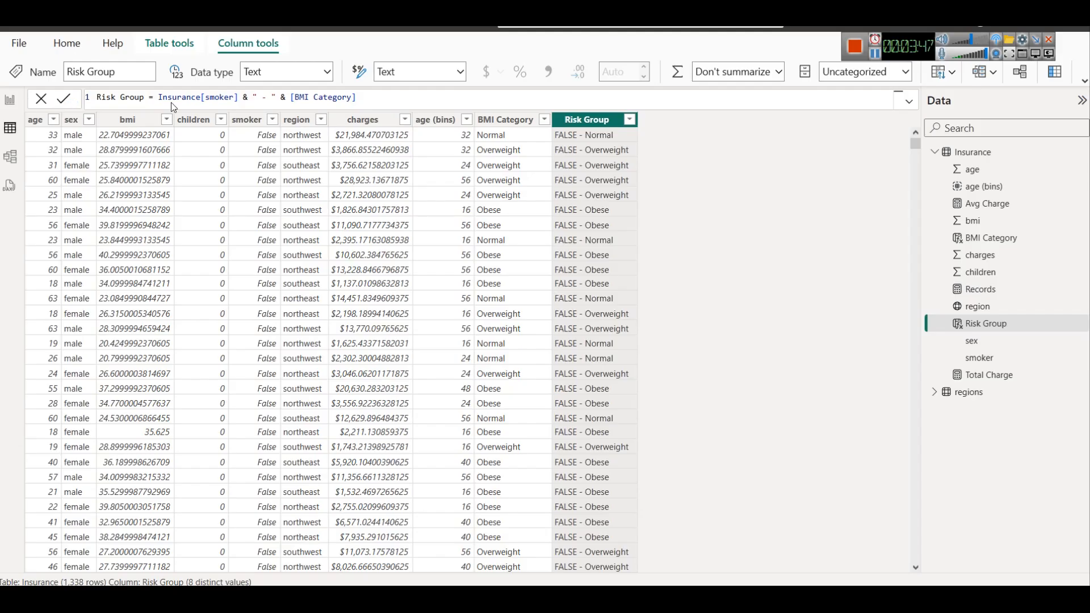
pyautogui.scroll(-6, 630, 224)
pyautogui.scroll(6, 630, 223)
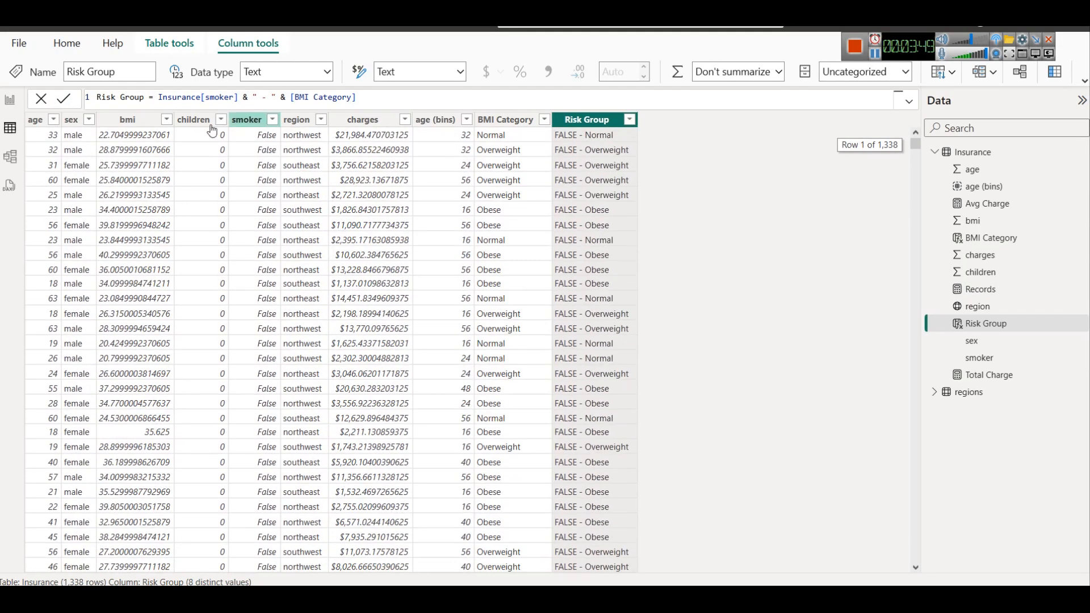
# Convert the report's Total insurance cost by No. of children chart to a funnel and replace its children category with Risk Group
pyautogui.click(10, 100)
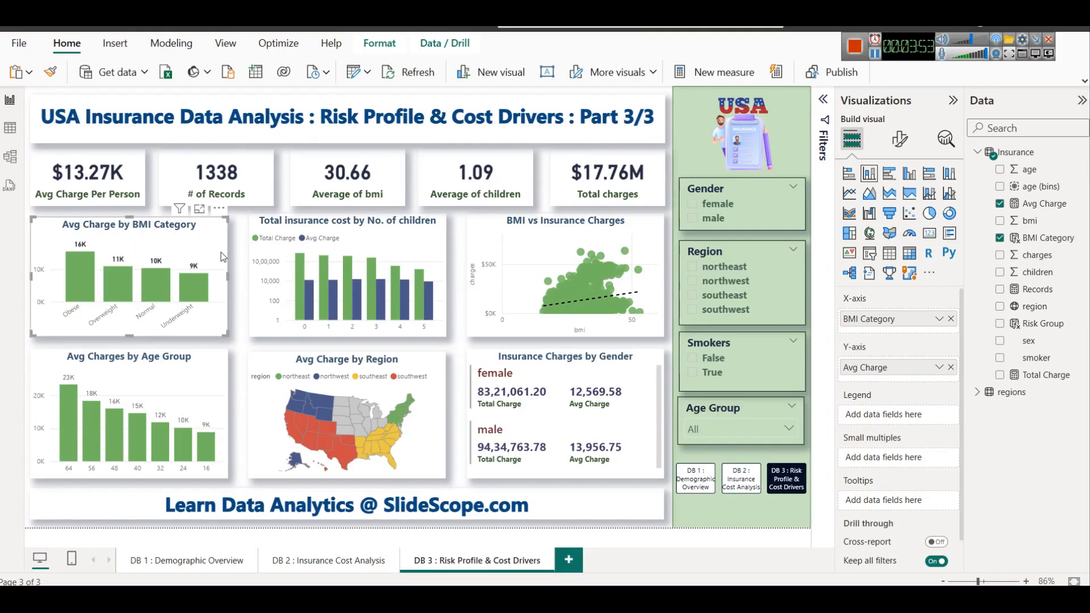
pyautogui.click(324, 231)
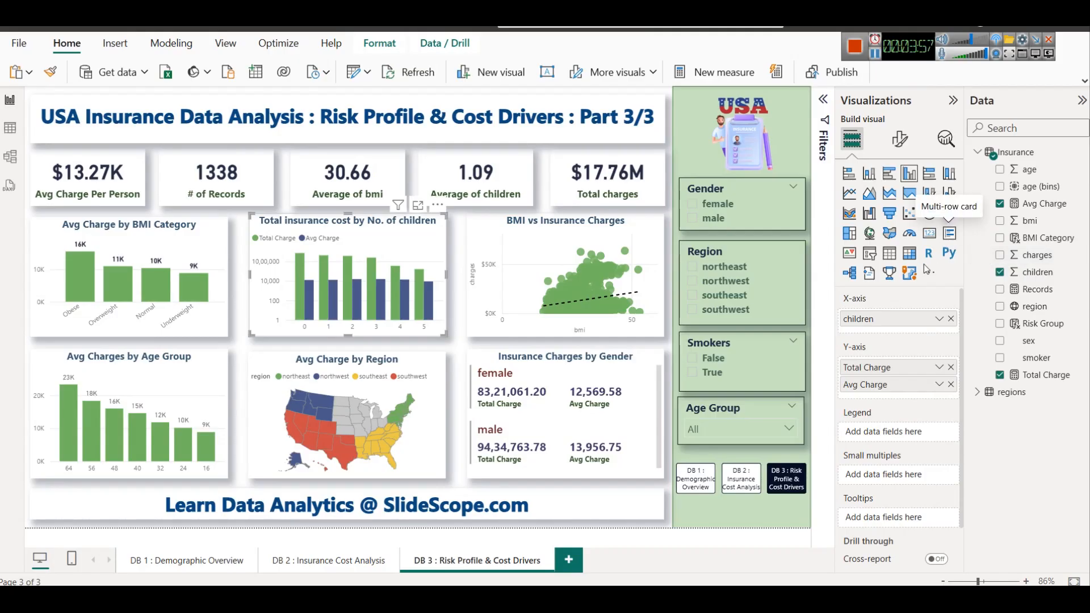
pyautogui.click(888, 215)
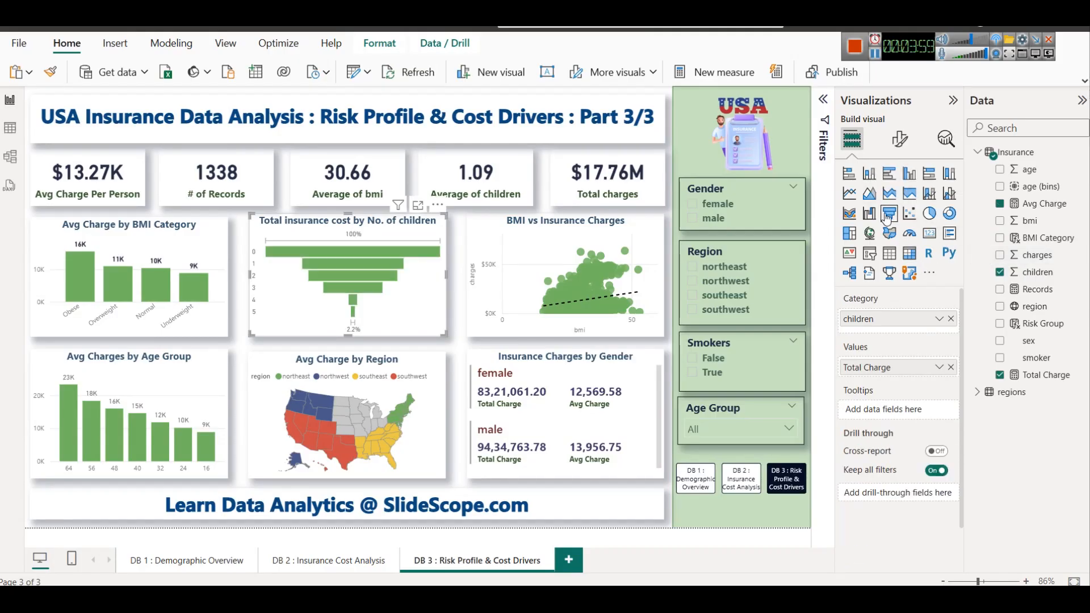
pyautogui.click(951, 319)
pyautogui.moveTo(1022, 325); pyautogui.dragTo(890, 318)
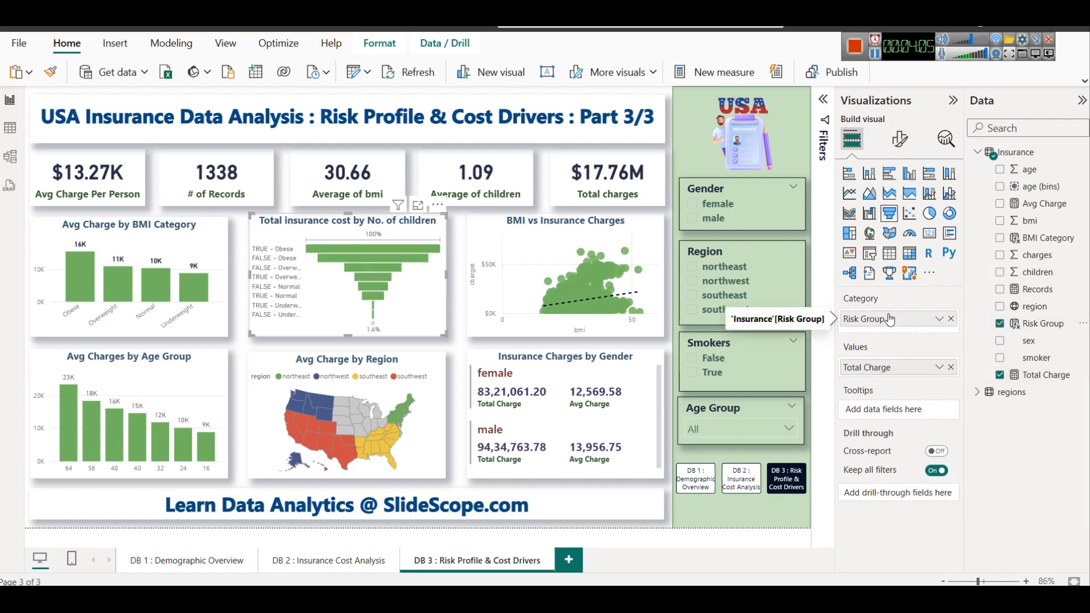
# Replace Total Charge with Avg Charge as the funnel chart's value and enlarge the chart in focus mode
pyautogui.click(951, 367)
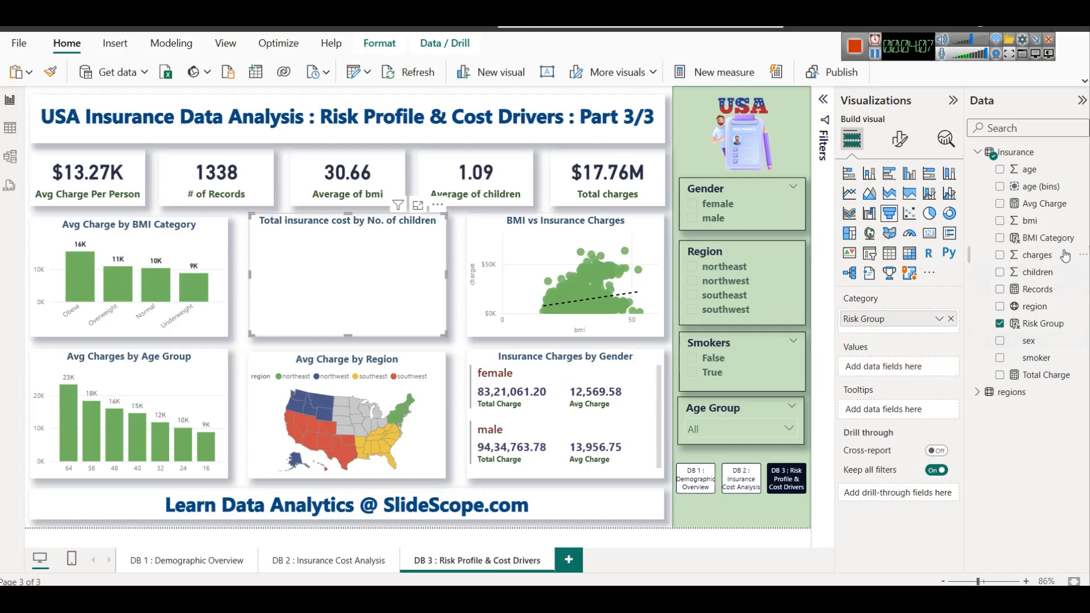
pyautogui.moveTo(1047, 204); pyautogui.dragTo(905, 368)
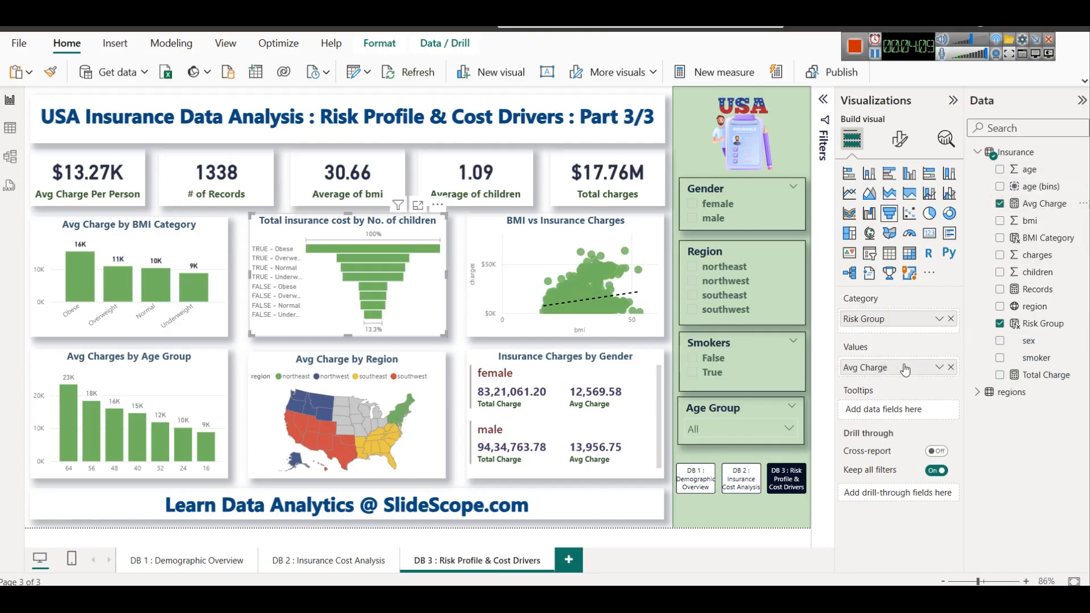
pyautogui.click(420, 206)
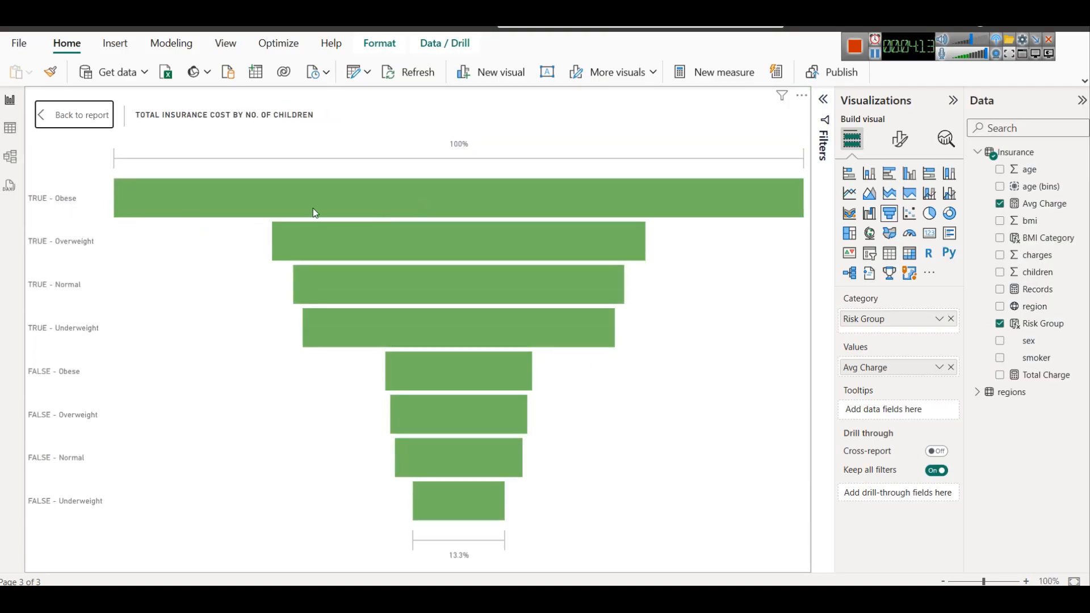
# Inspect the funnel's bars by risk group and return from the enlarged view to the report page
pyautogui.moveTo(315, 196)
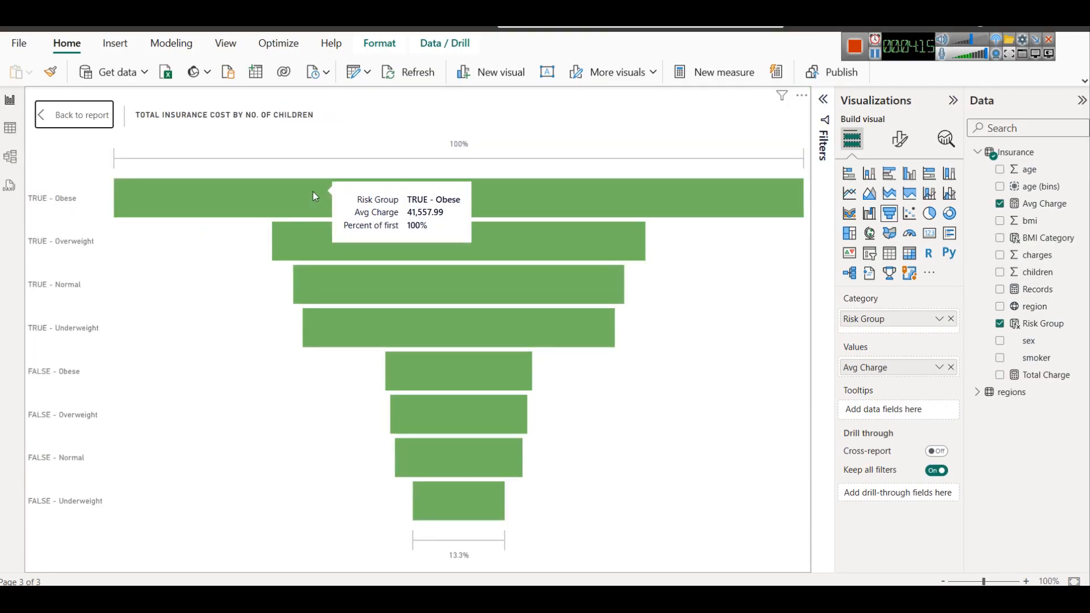
pyautogui.click(67, 117)
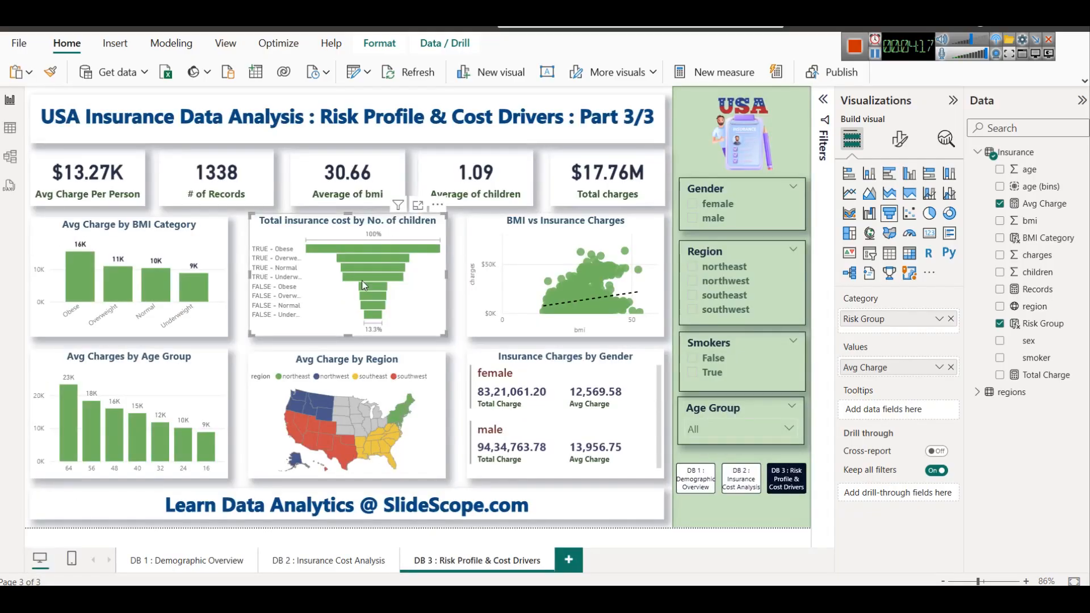
pyautogui.moveTo(376, 318)
# Open conditional formatting for the funnel's default bar color and set its format style to Gradient
pyautogui.click(903, 141)
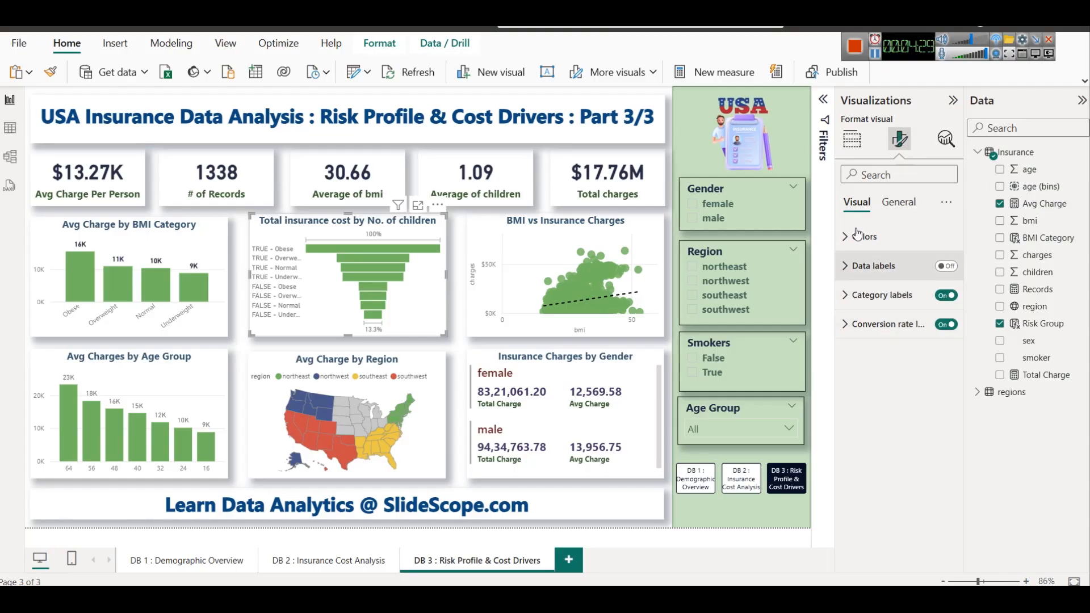
pyautogui.click(857, 230)
pyautogui.click(874, 285)
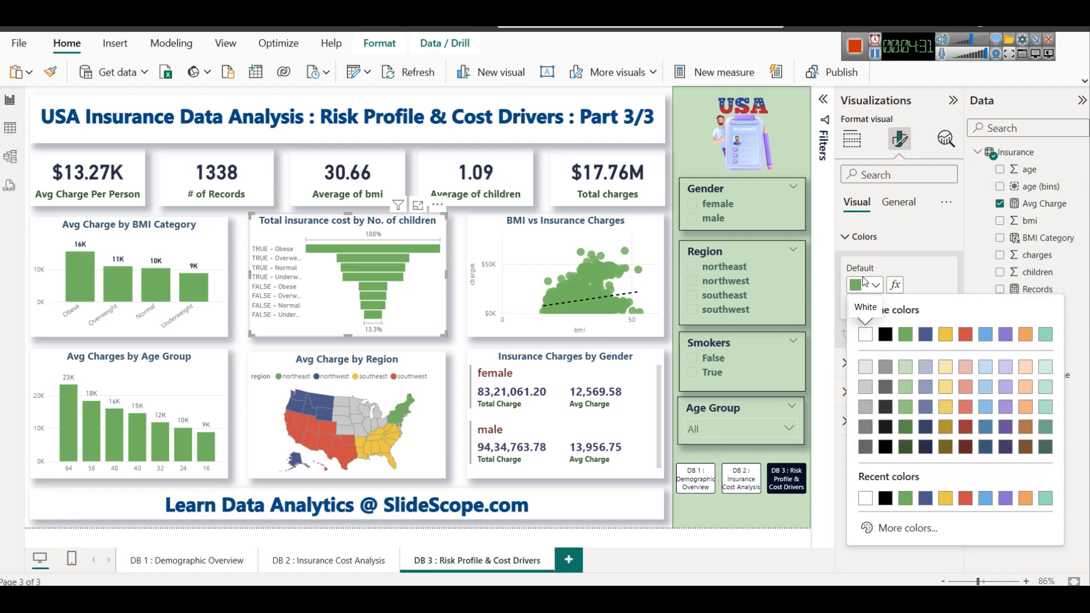
pyautogui.click(894, 284)
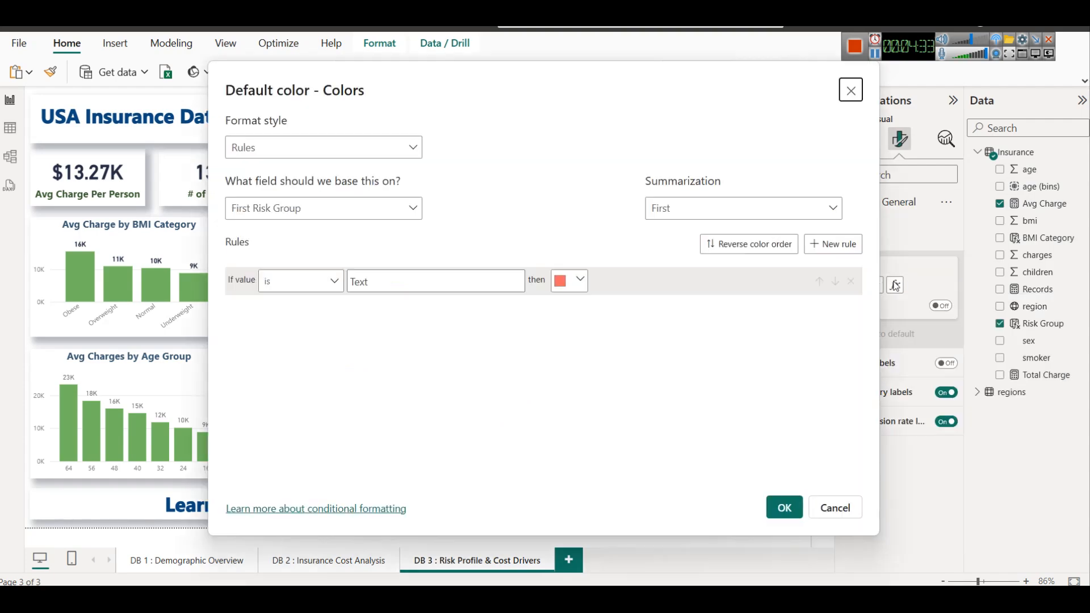
pyautogui.click(305, 154)
pyautogui.click(309, 166)
# Base the funnel's color gradient on the Insurance table's Avg Charge measure
pyautogui.click(324, 210)
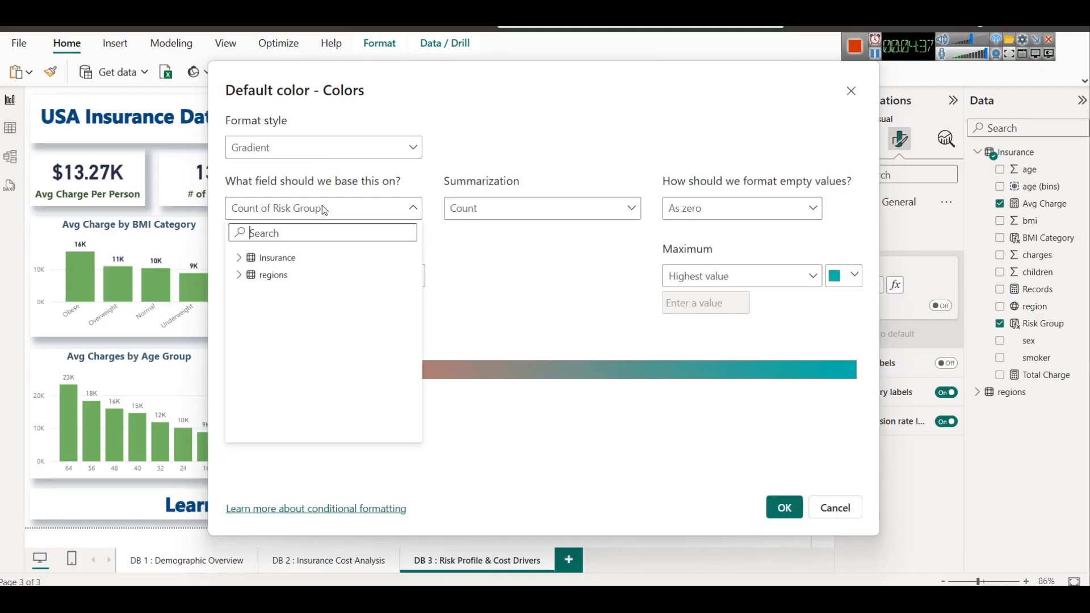
pyautogui.click(239, 258)
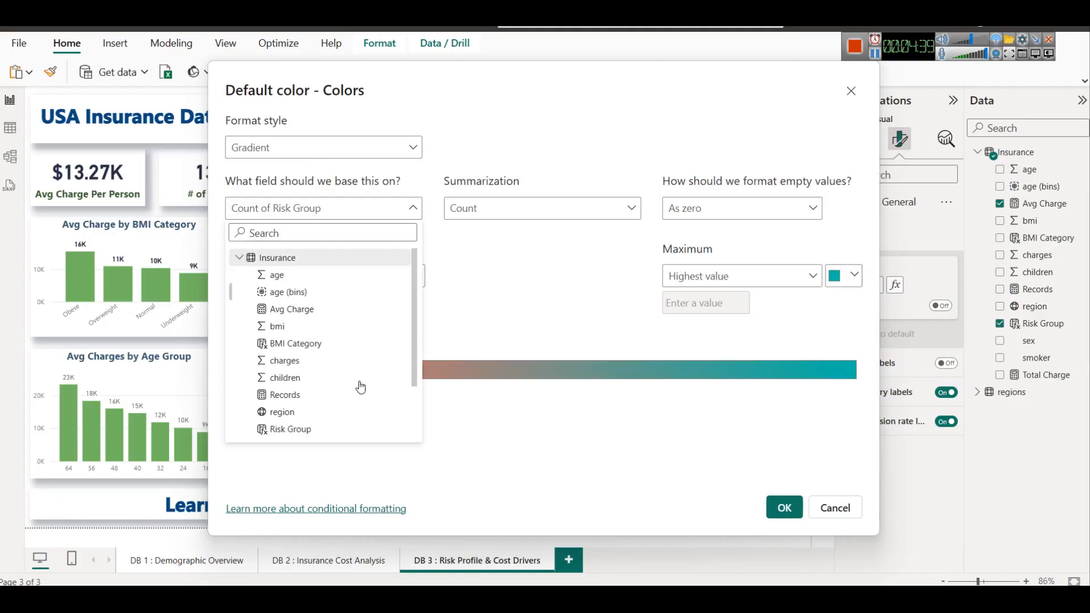
pyautogui.scroll(-3, 360, 386)
pyautogui.scroll(3, 364, 380)
pyautogui.scroll(-1, 365, 355)
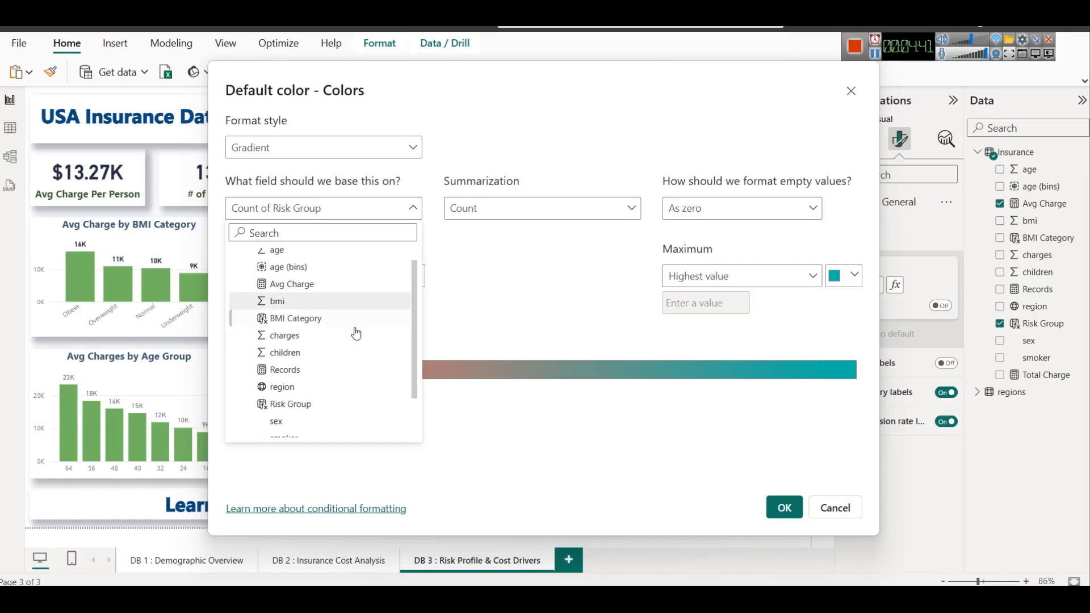
pyautogui.scroll(-2, 355, 343)
pyautogui.scroll(3, 347, 401)
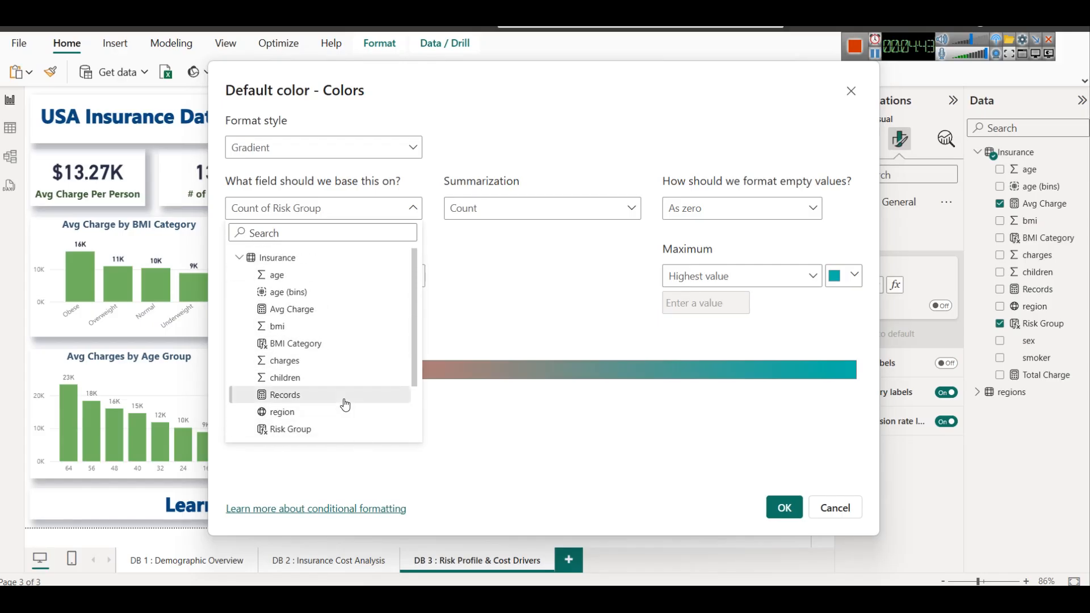
pyautogui.click(317, 310)
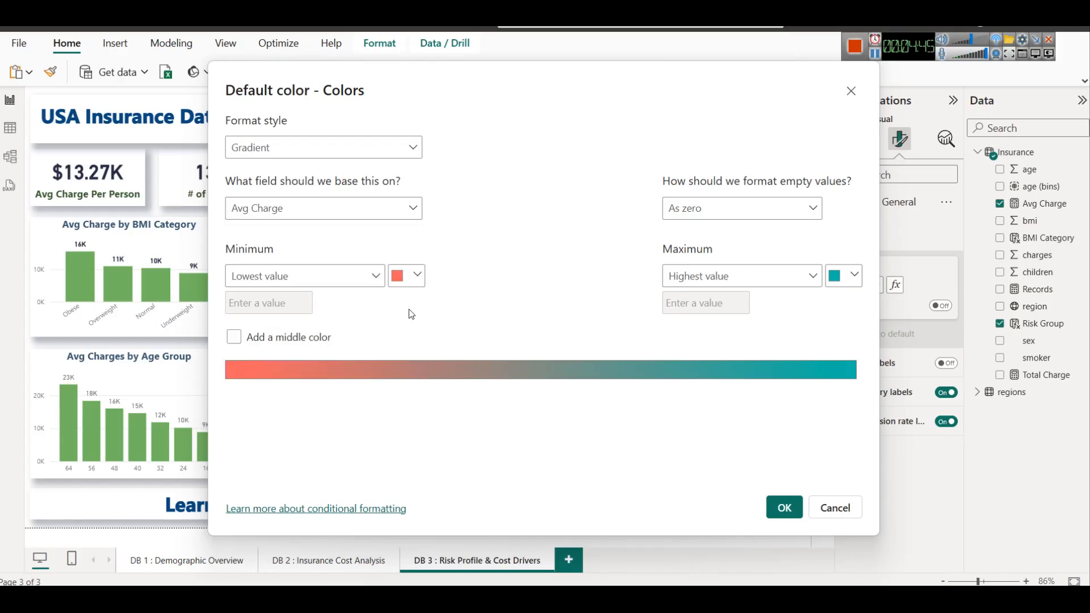
# Apply a gradient from light blue-gray at the lowest value to dark green at the highest value on the funnel
pyautogui.click(411, 280)
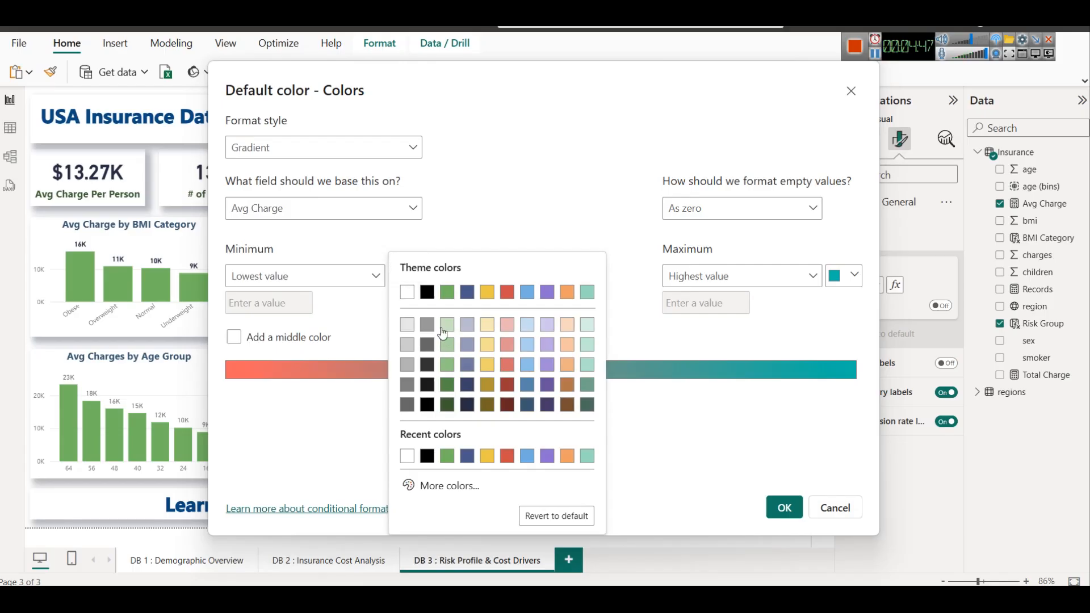
pyautogui.click(469, 328)
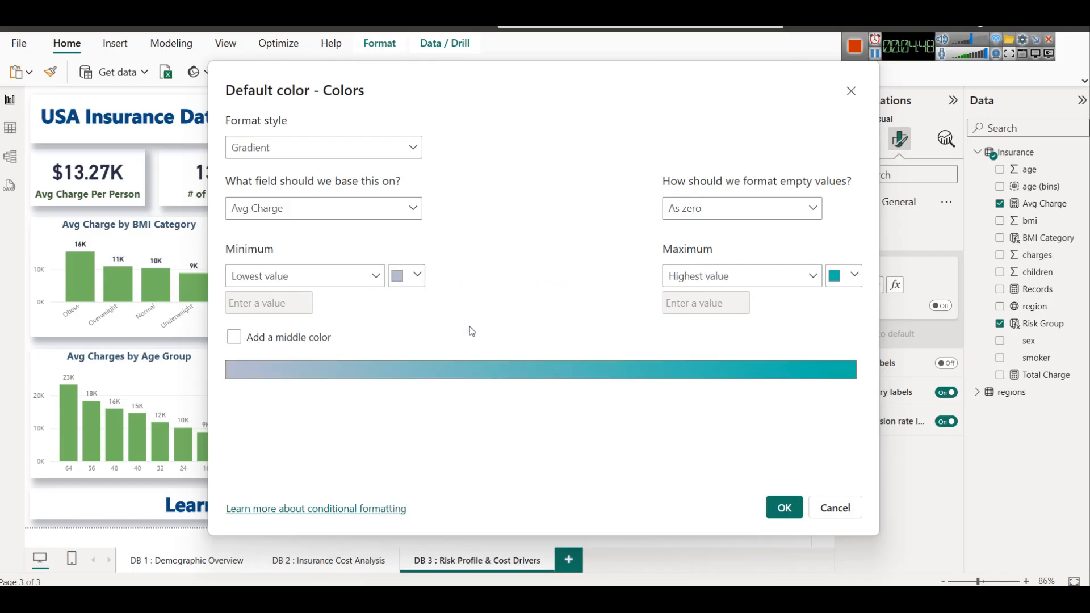
pyautogui.click(847, 274)
pyautogui.click(614, 292)
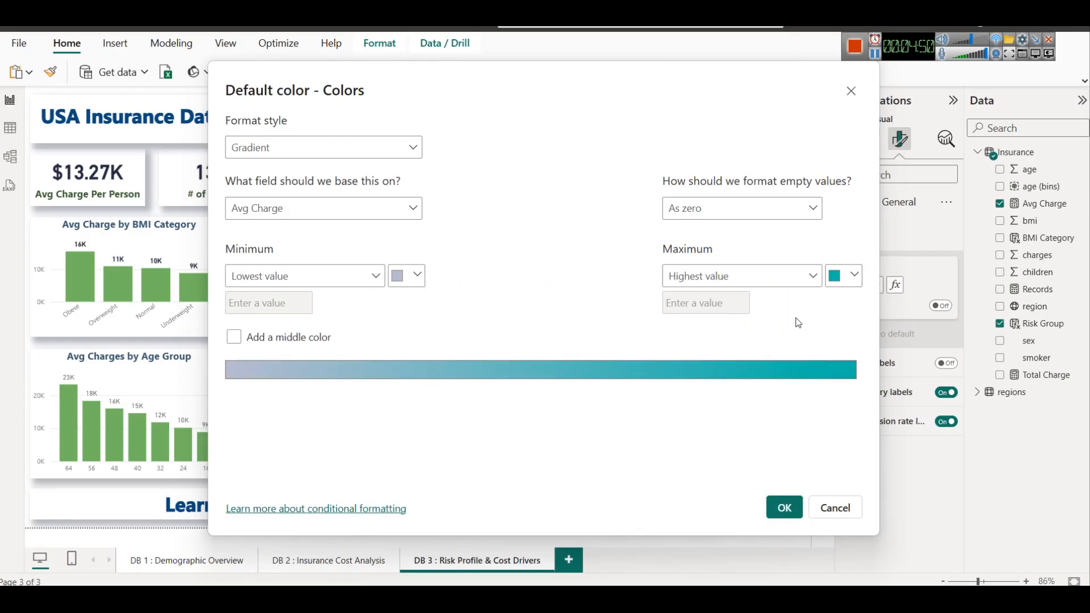
pyautogui.click(845, 278)
pyautogui.click(701, 404)
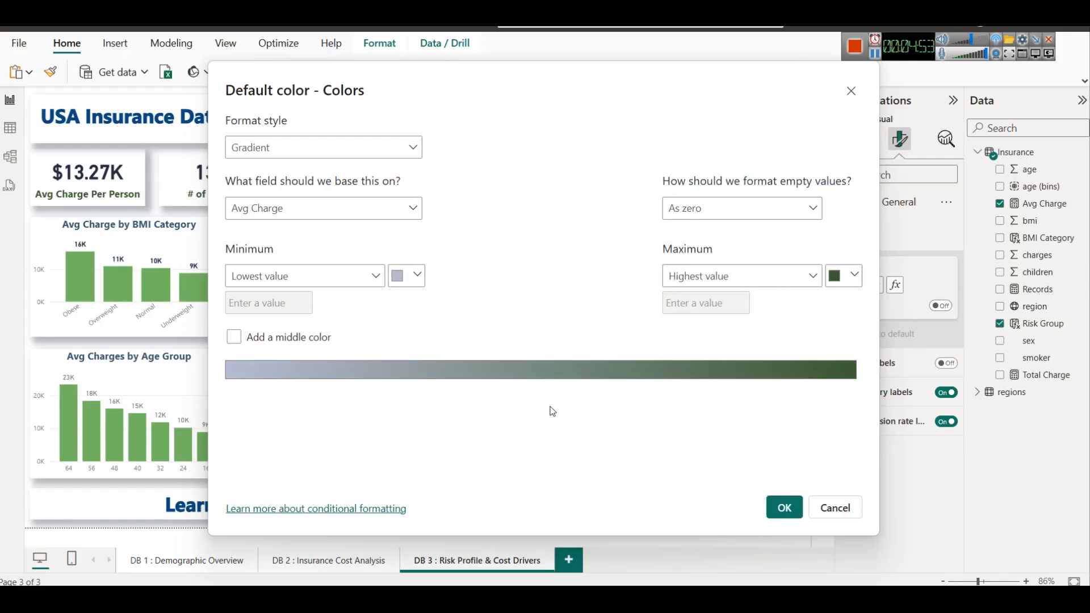
pyautogui.click(782, 505)
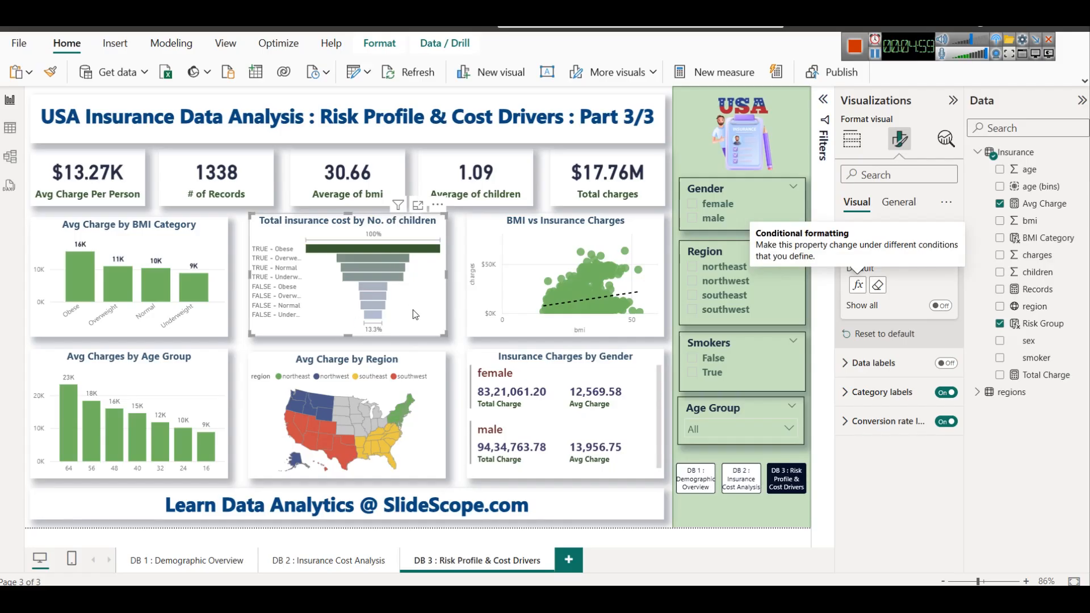
pyautogui.moveTo(379, 295)
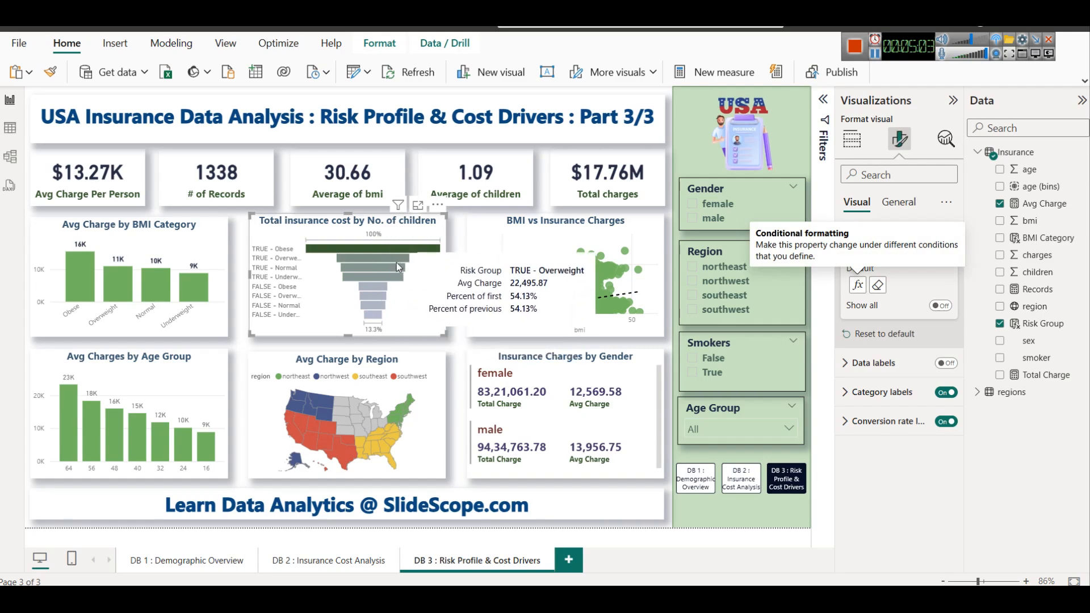
pyautogui.moveTo(393, 250)
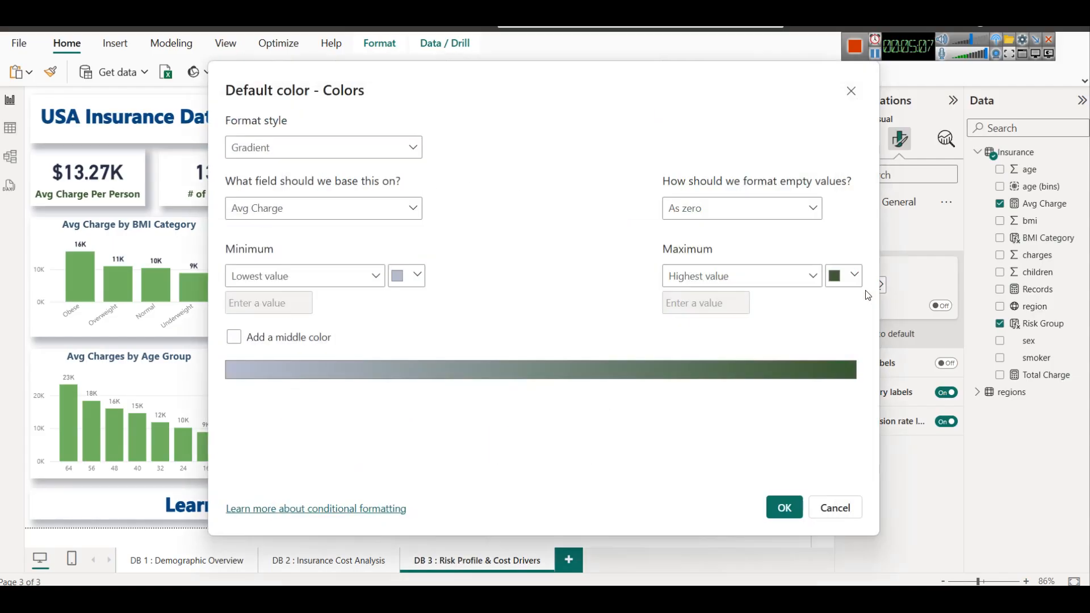
# Recolor the funnel's gradient with dark red for the highest value and light green for the lowest value
pyautogui.click(858, 284)
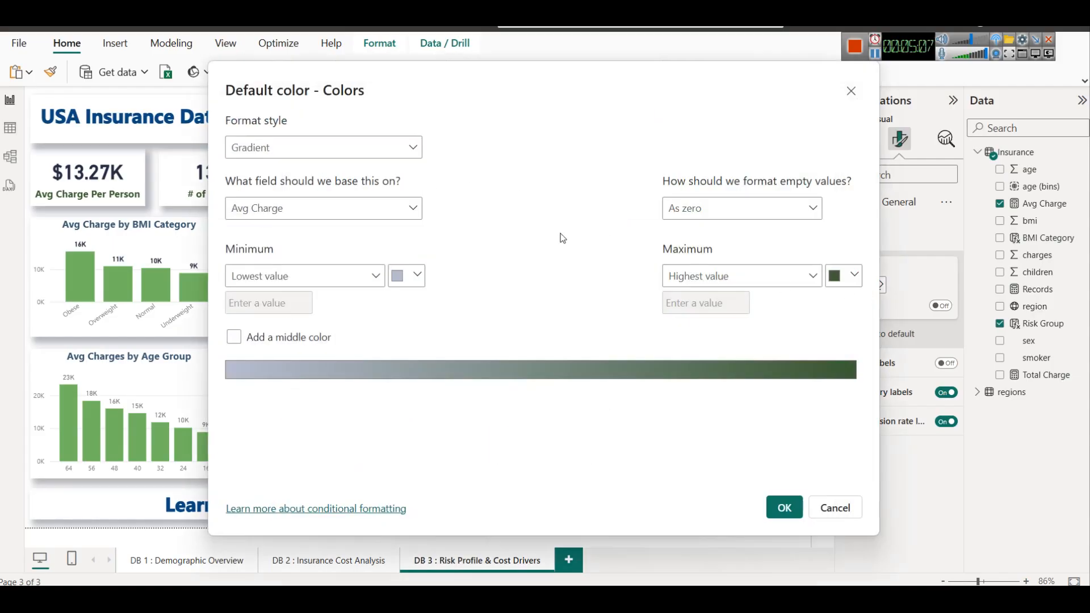
pyautogui.click(849, 275)
pyautogui.click(760, 404)
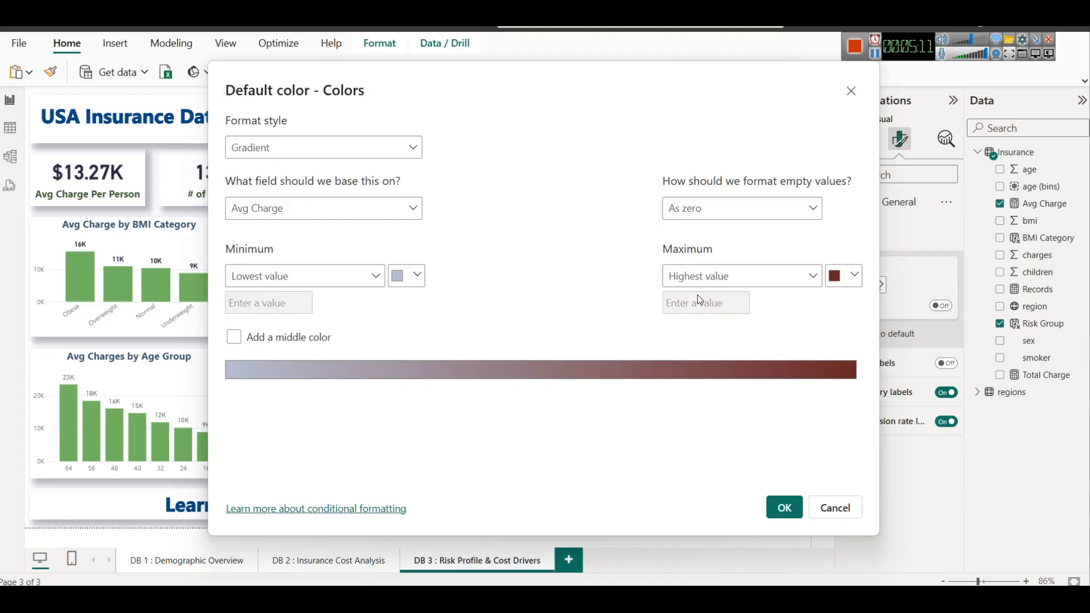
pyautogui.click(417, 276)
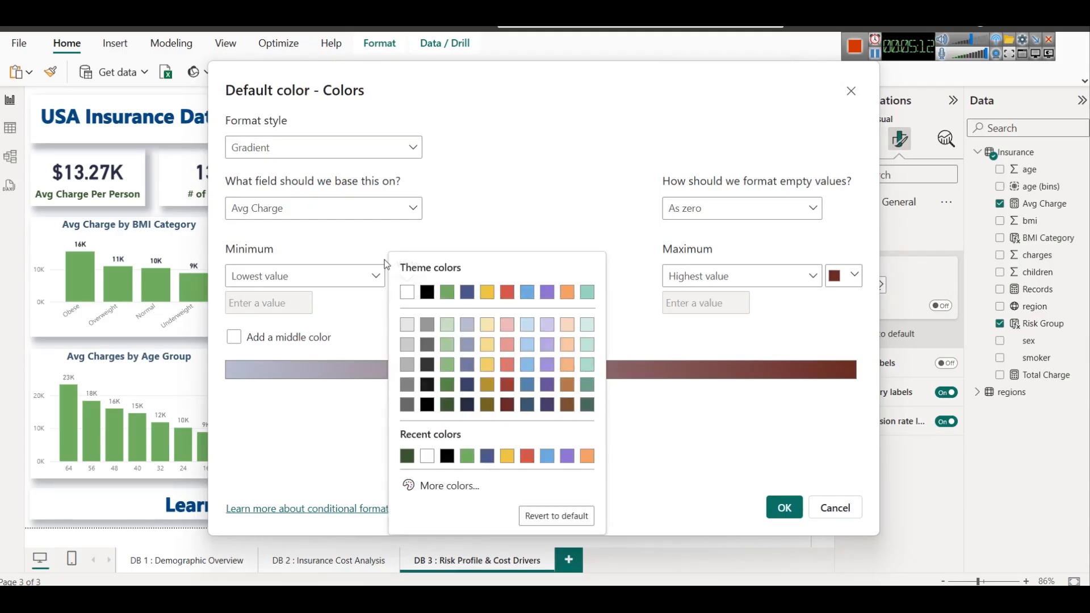
pyautogui.click(446, 327)
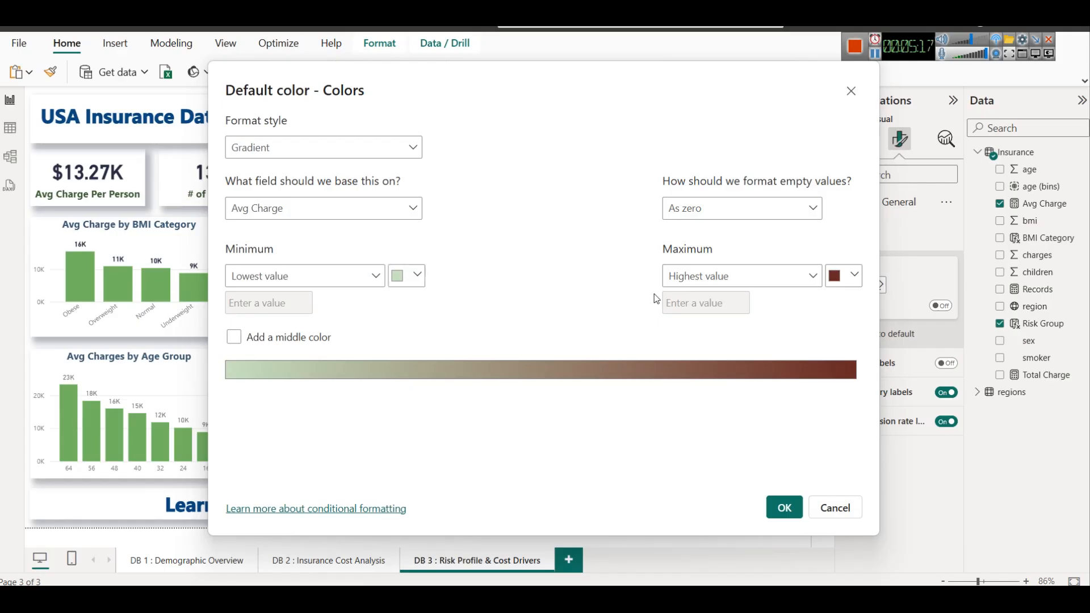
pyautogui.click(784, 506)
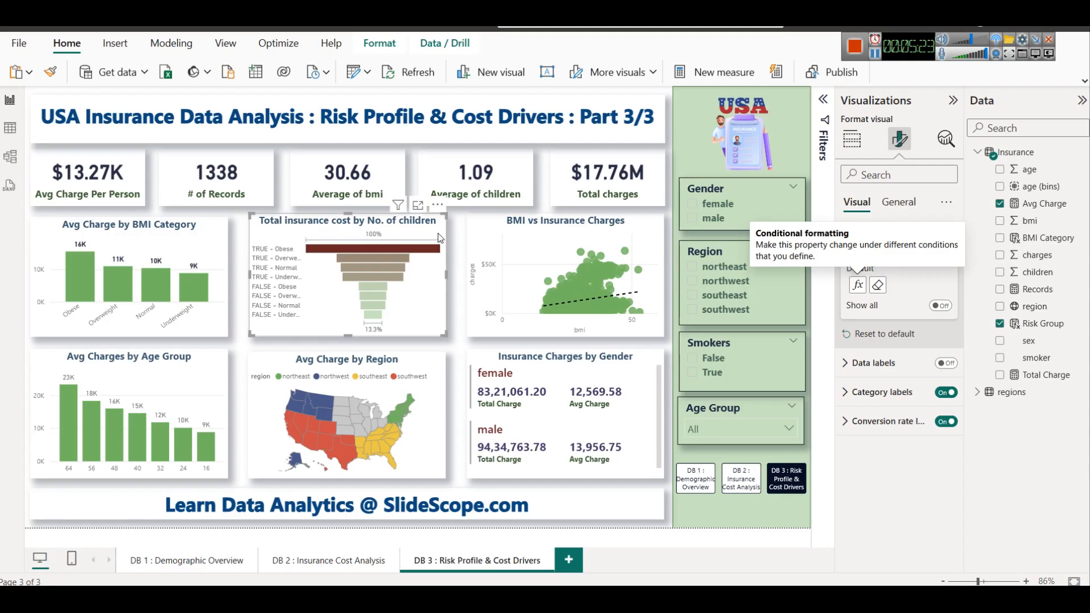
# Set the funnel chart's title to Avg Cost by Risk Group
pyautogui.click(862, 149)
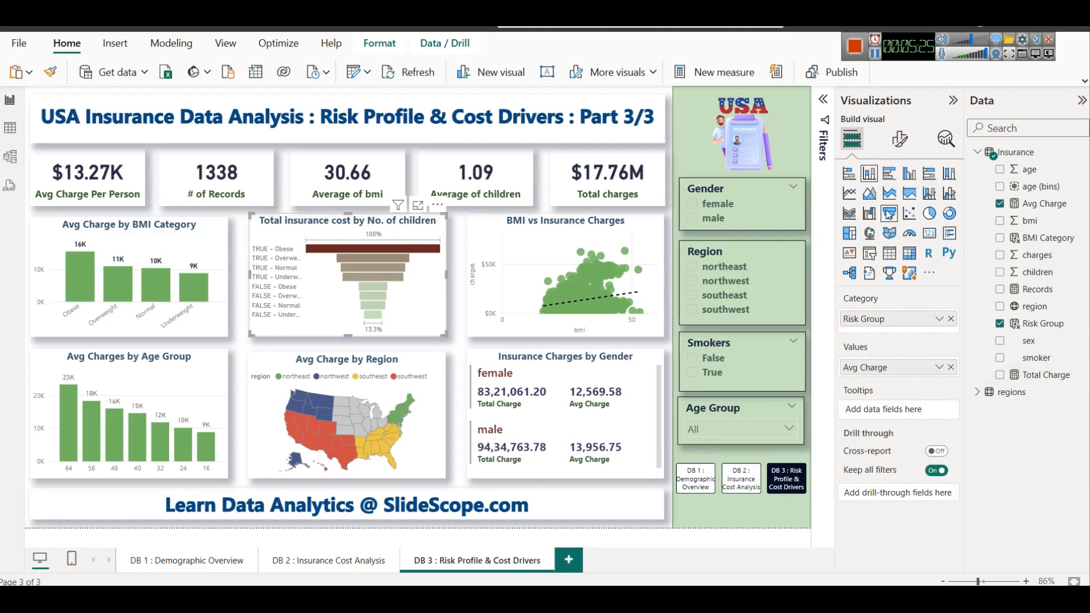
pyautogui.click(901, 142)
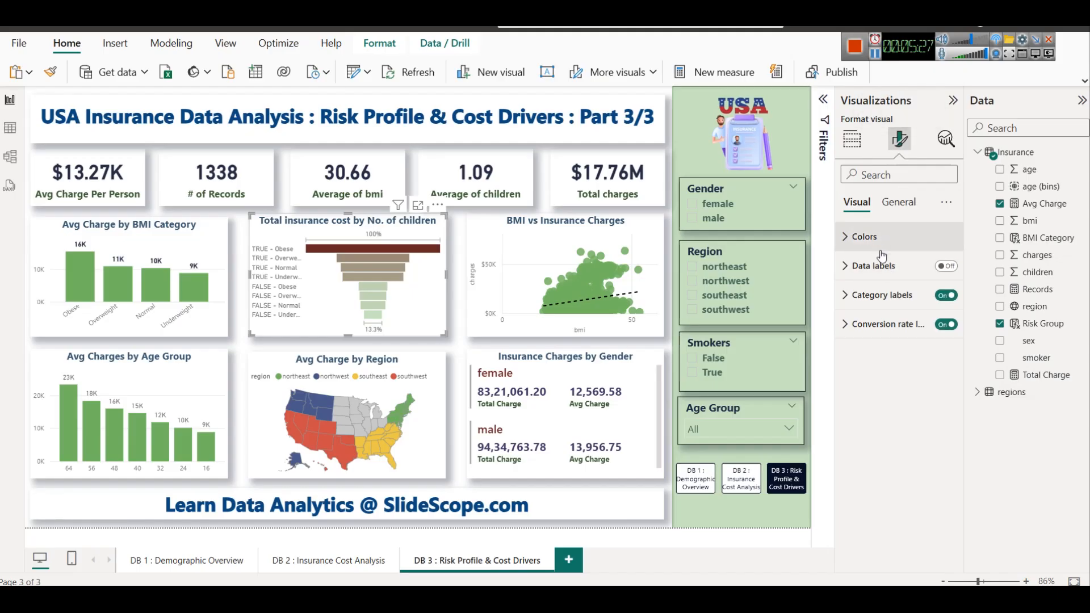
pyautogui.click(898, 202)
pyautogui.click(897, 275)
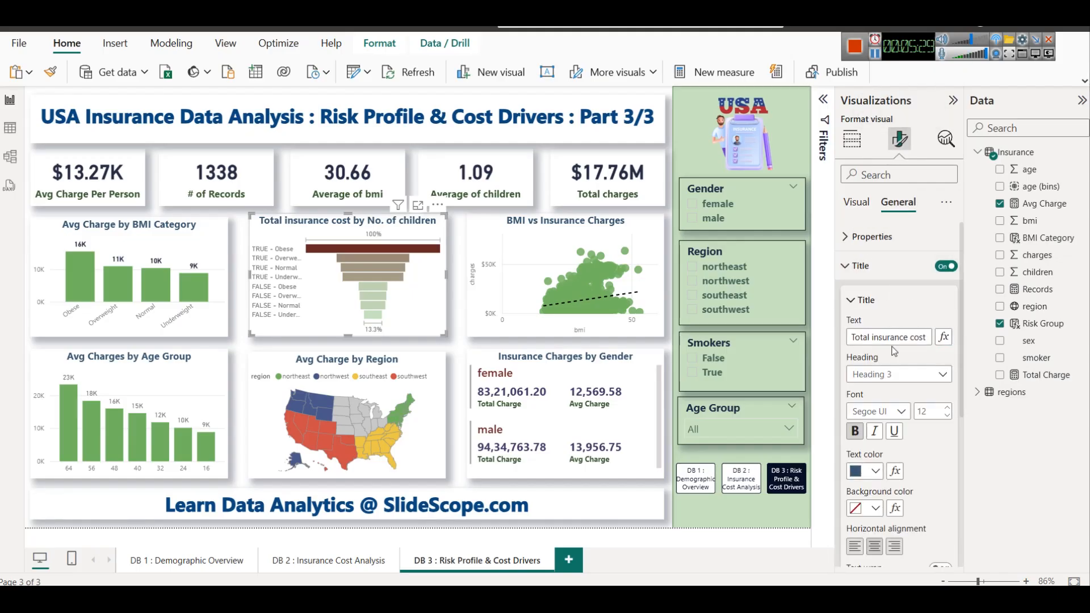
pyautogui.click(892, 338)
pyautogui.write('Avg ')
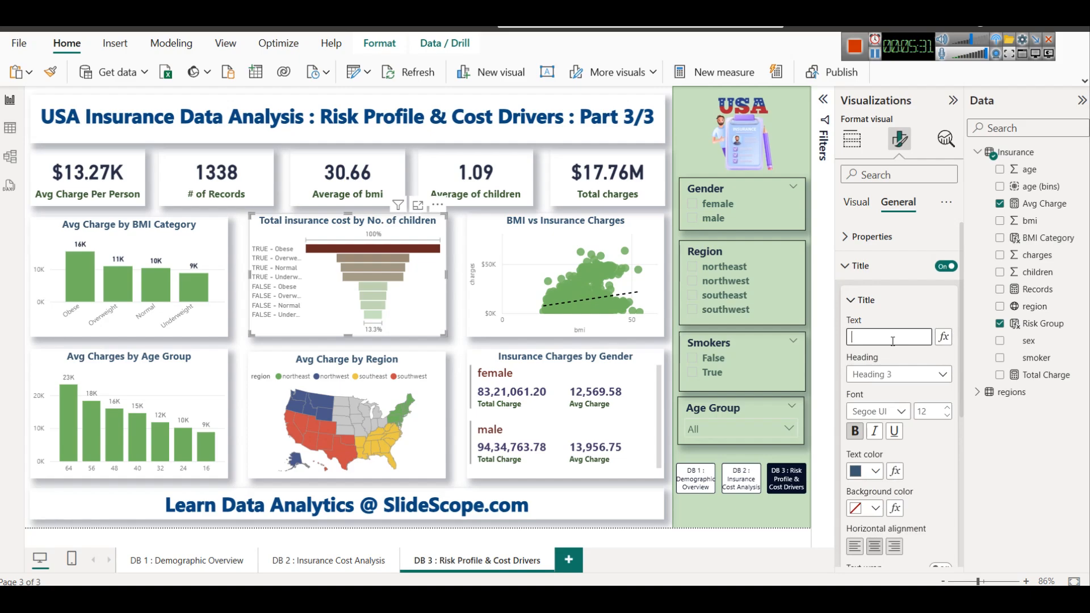
pyautogui.write('C')
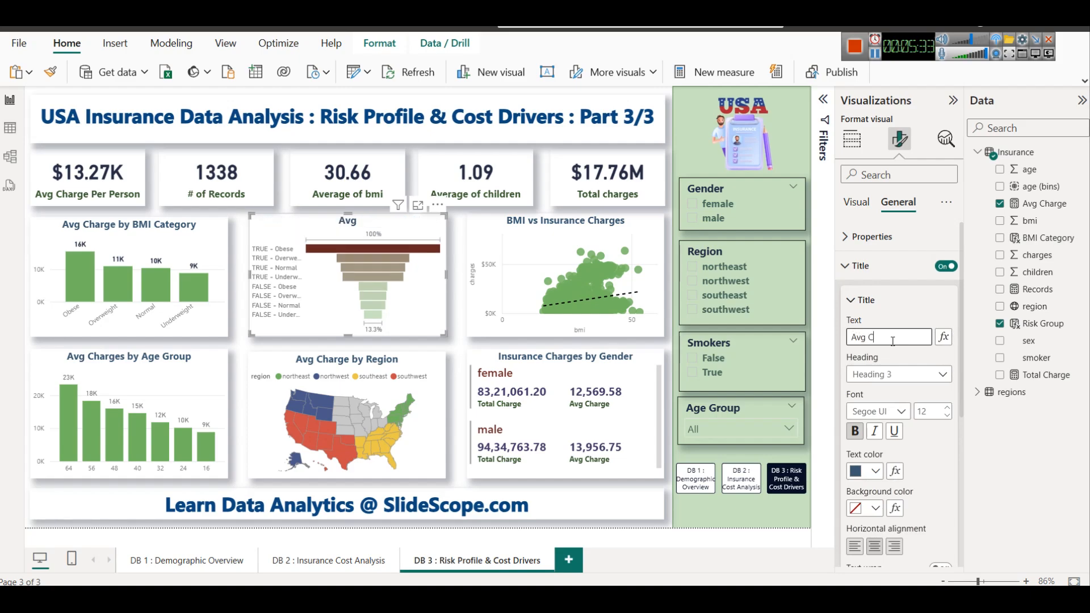
pyautogui.write('ost by Risk Gro')
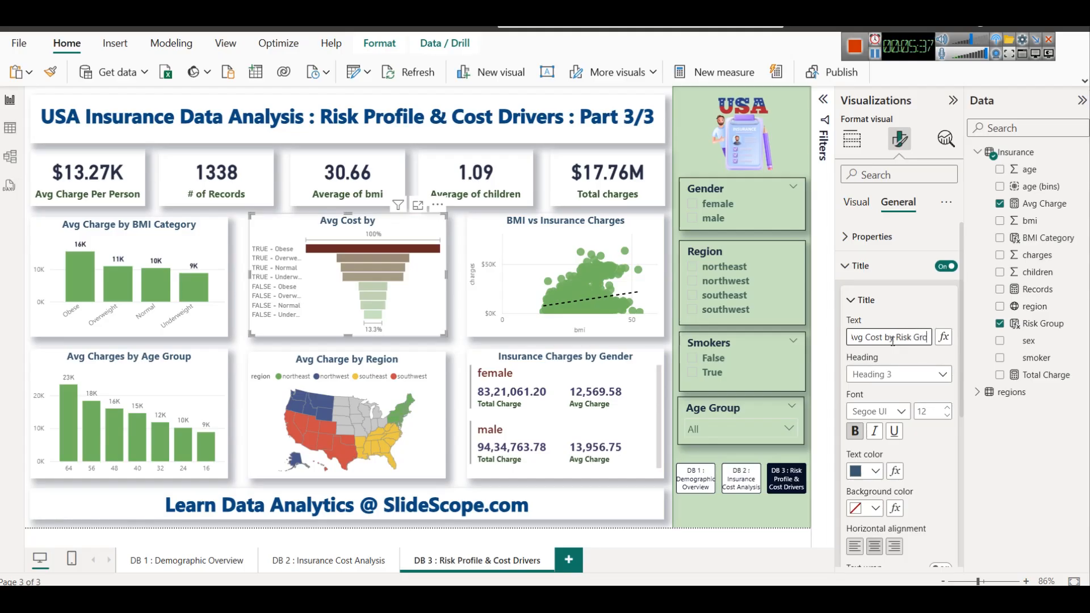
pyautogui.write('up')
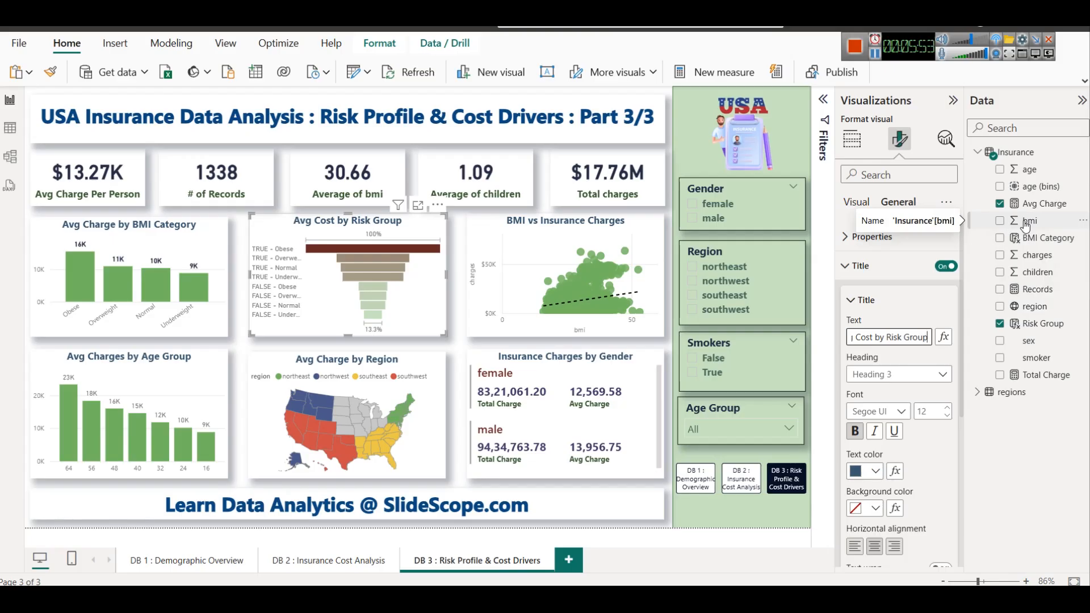
# Check the browser article's Dashboard 3 question on the top 10% costliest patients and return to Power BI
pyautogui.click(874, 57)
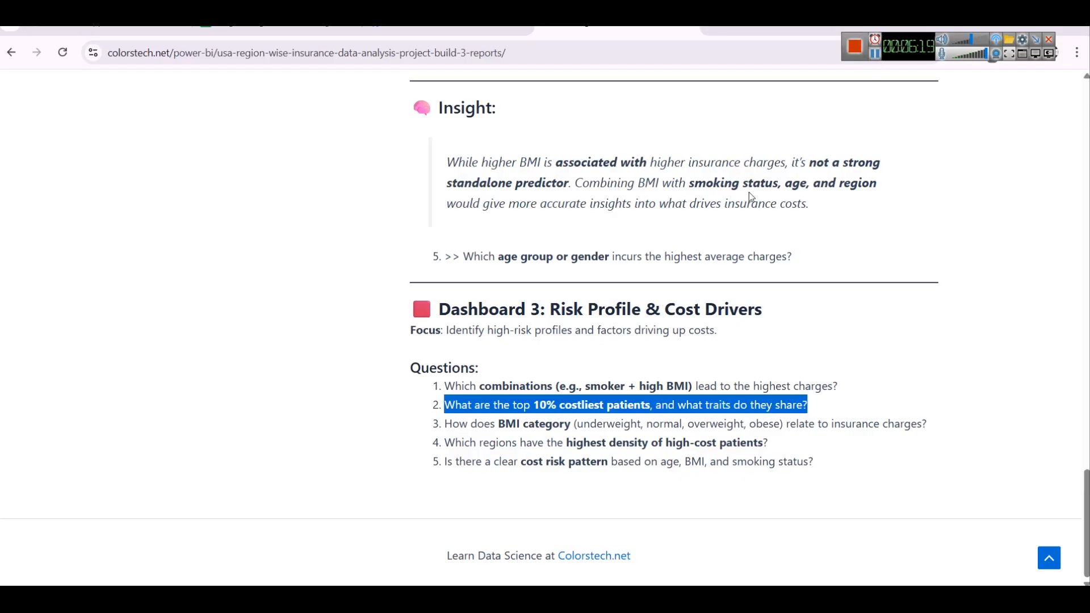
pyautogui.click(748, 192)
pyautogui.click(433, 597)
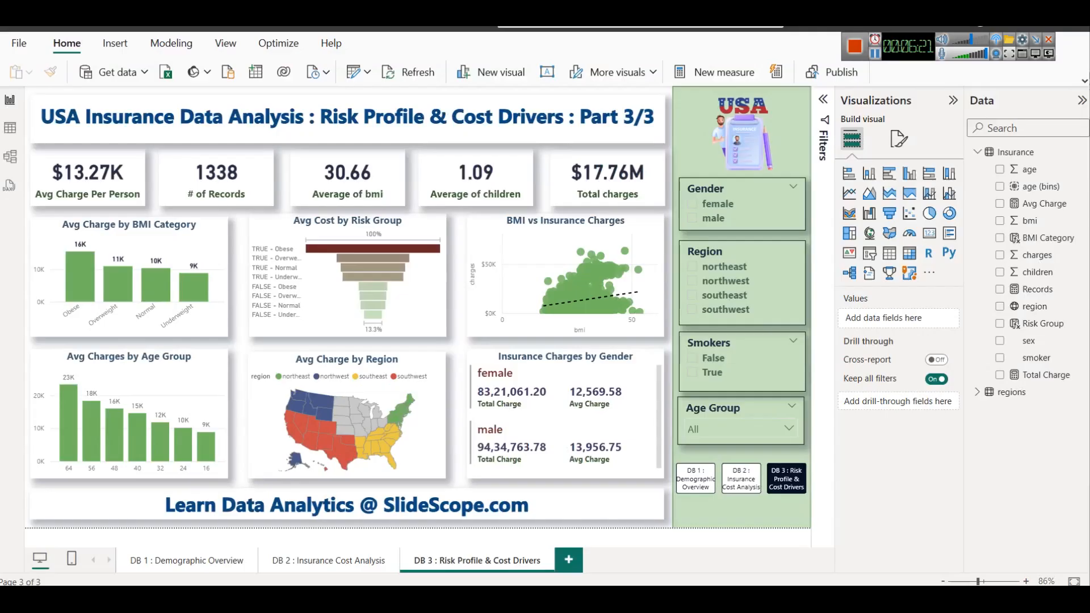
# Create the Insurance measure Charge_90thPercentile with the formula PERCENTILEX.INC(ALL(Insurance), Insurance[charges], 0.9)
pyautogui.rightClick(1030, 156)
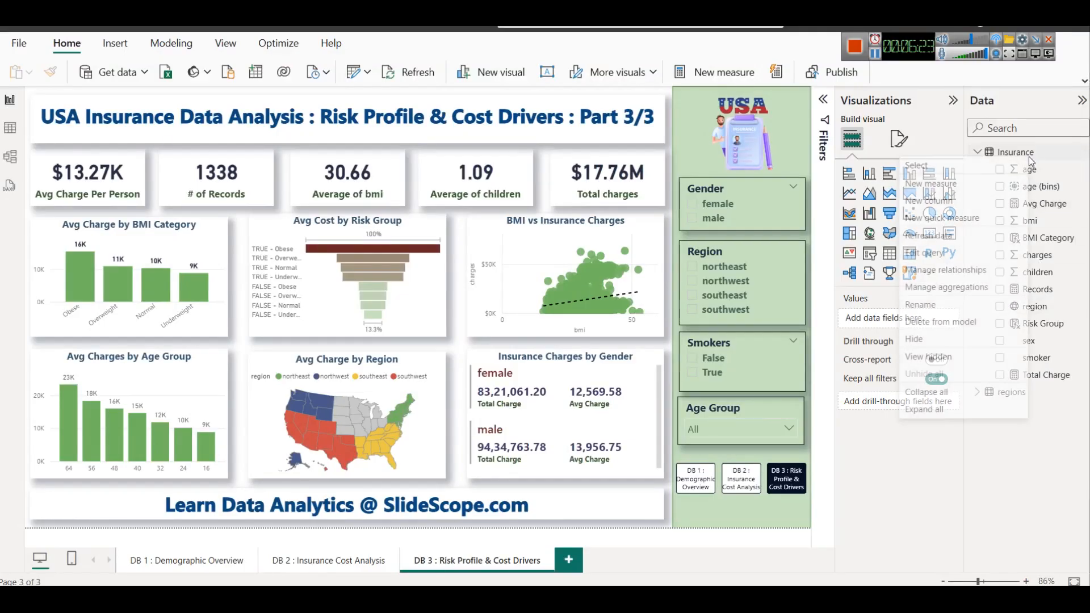
pyautogui.click(956, 183)
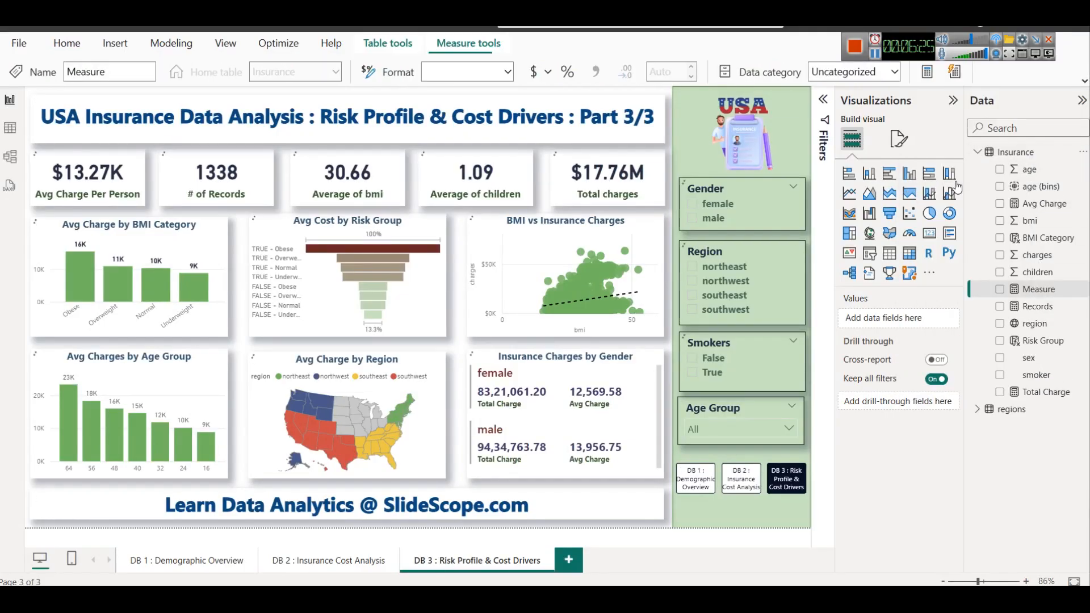
pyautogui.write('Charge_90thPercentile = PERCENTILEX.INC(ALL(Insurance), Insurance[charges], 0.9)')
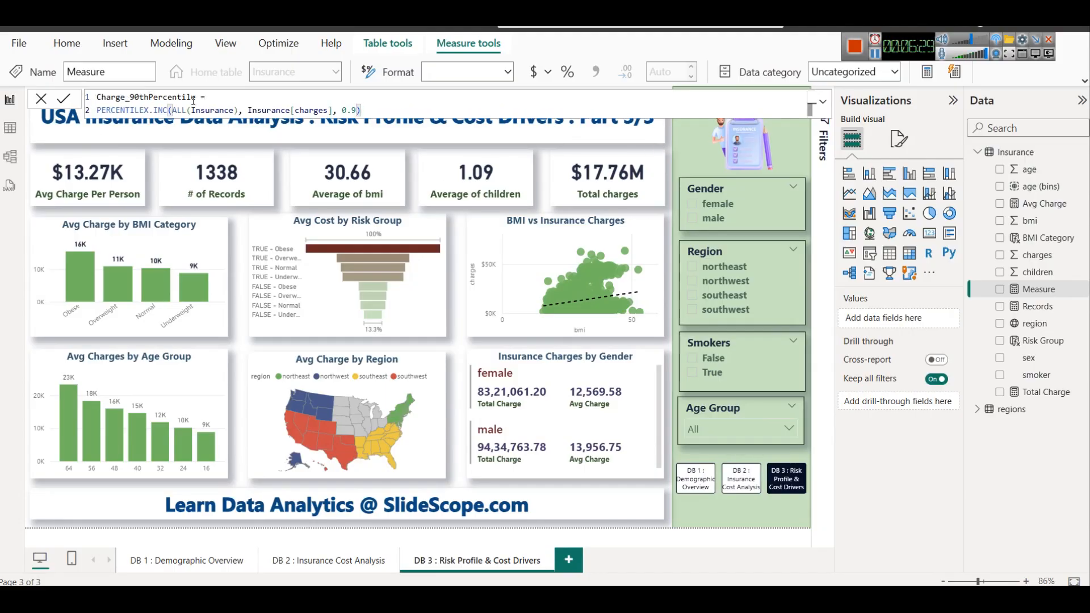
pyautogui.doubleClick(130, 110)
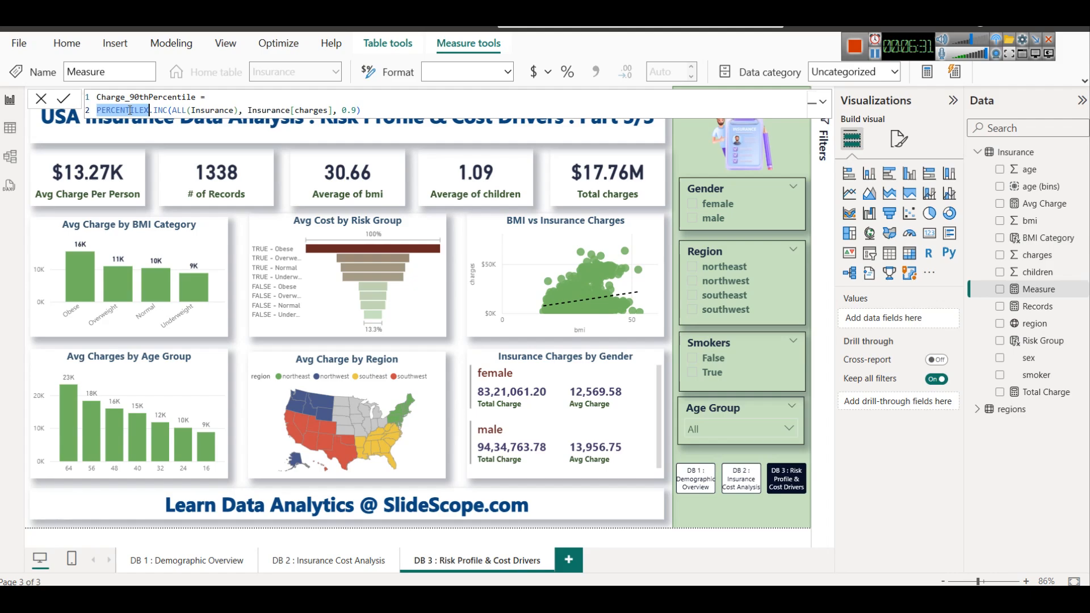
pyautogui.press('Right')
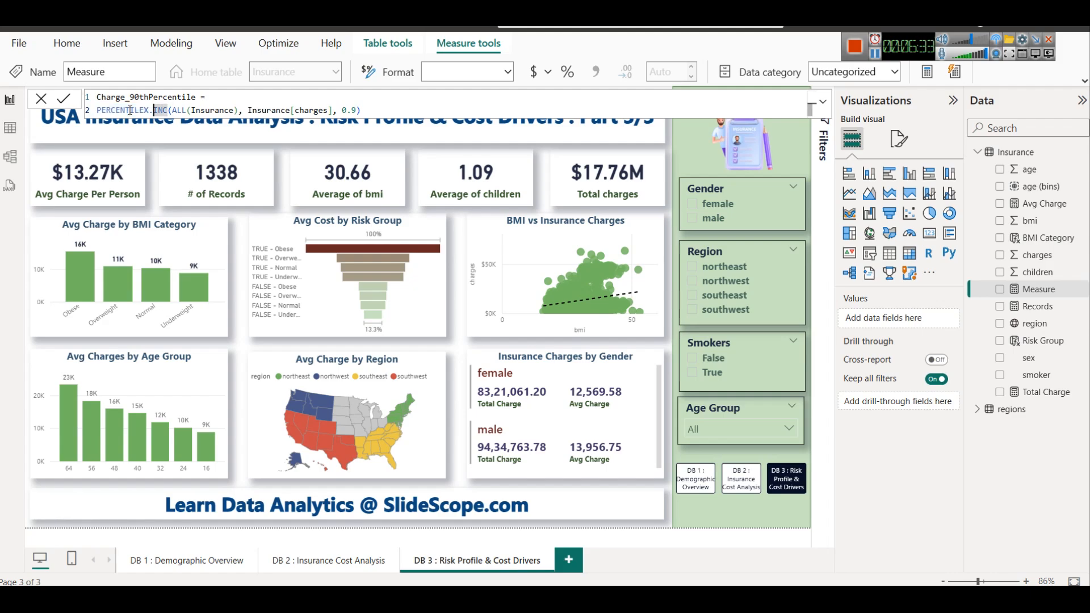
pyautogui.press('Right')
pyautogui.press('Right')
pyautogui.press('Right')
pyautogui.press('Right')
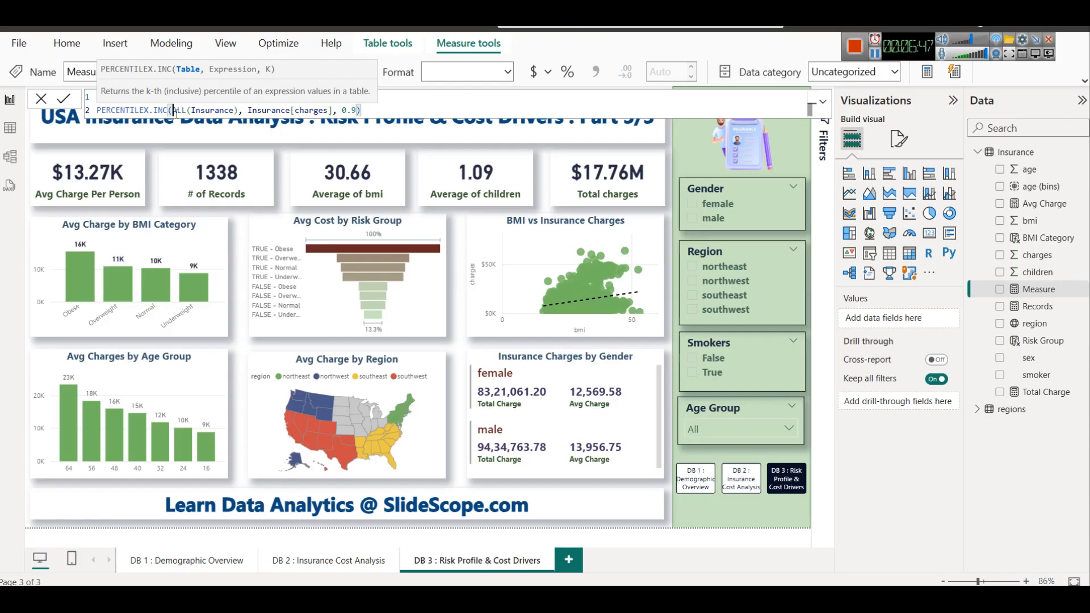
pyautogui.click(196, 111)
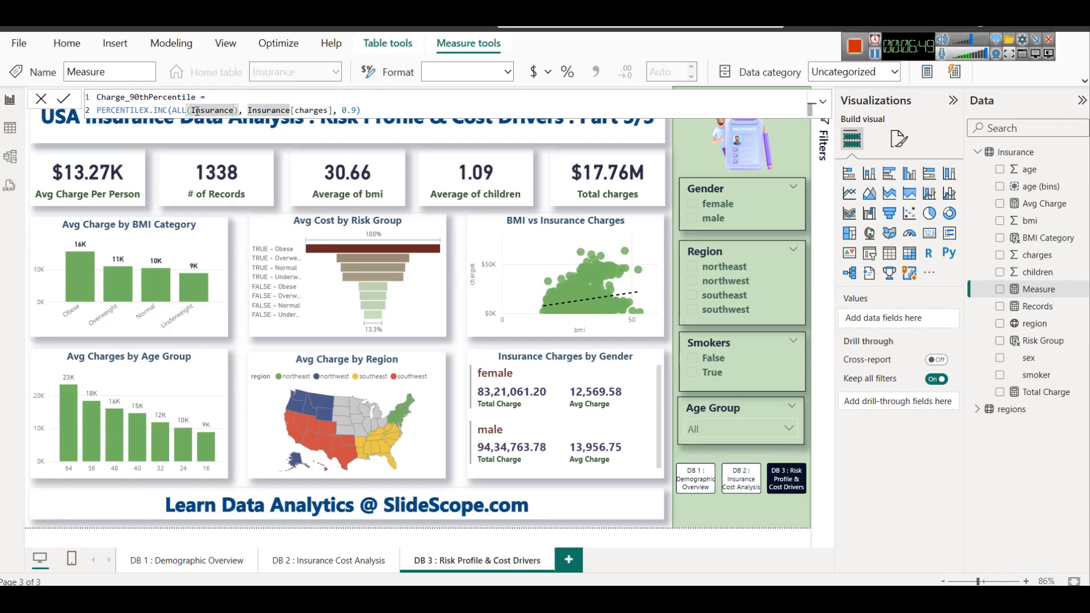
pyautogui.press('BackSpace')
pyautogui.write('(')
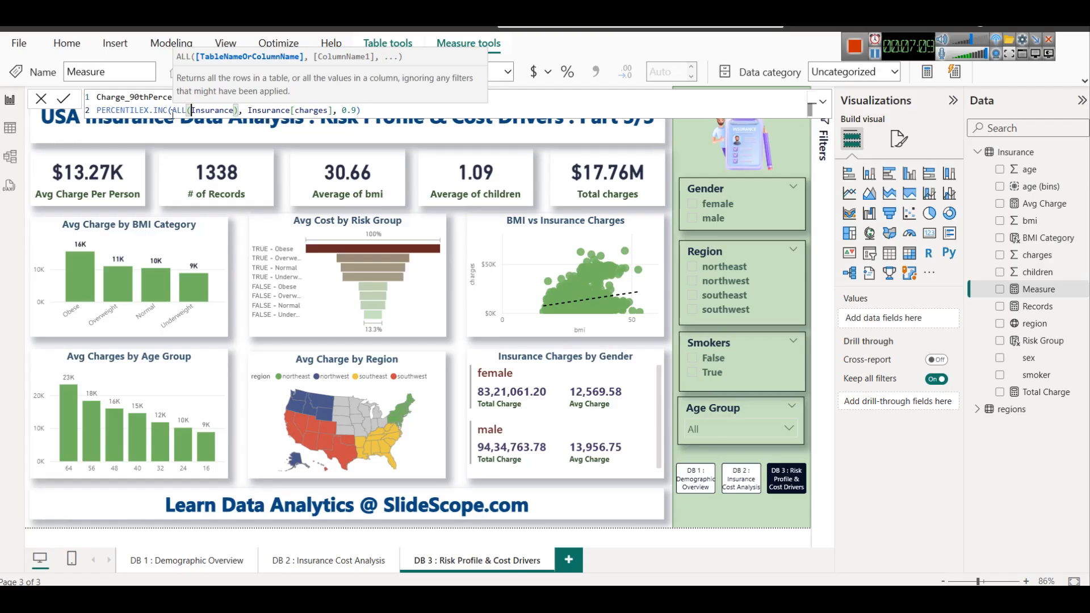
pyautogui.click(173, 111)
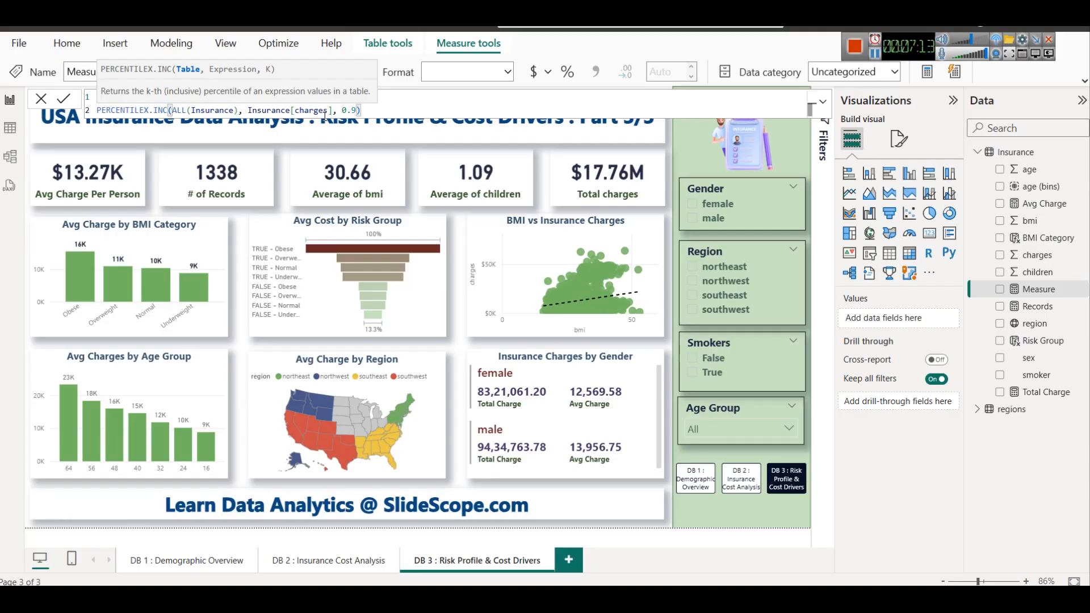
pyautogui.click(415, 102)
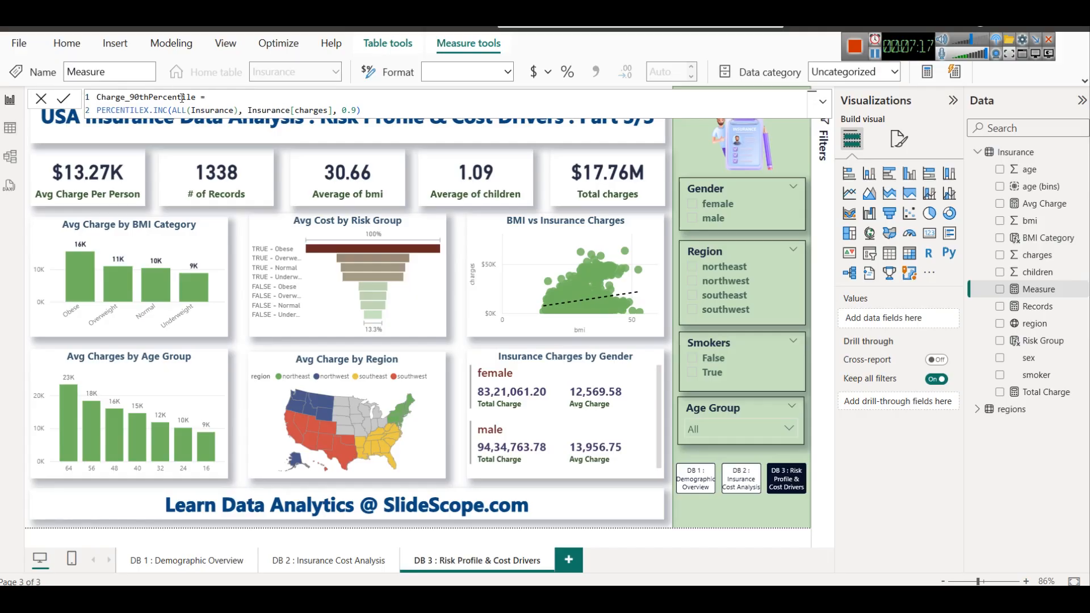
pyautogui.click(63, 100)
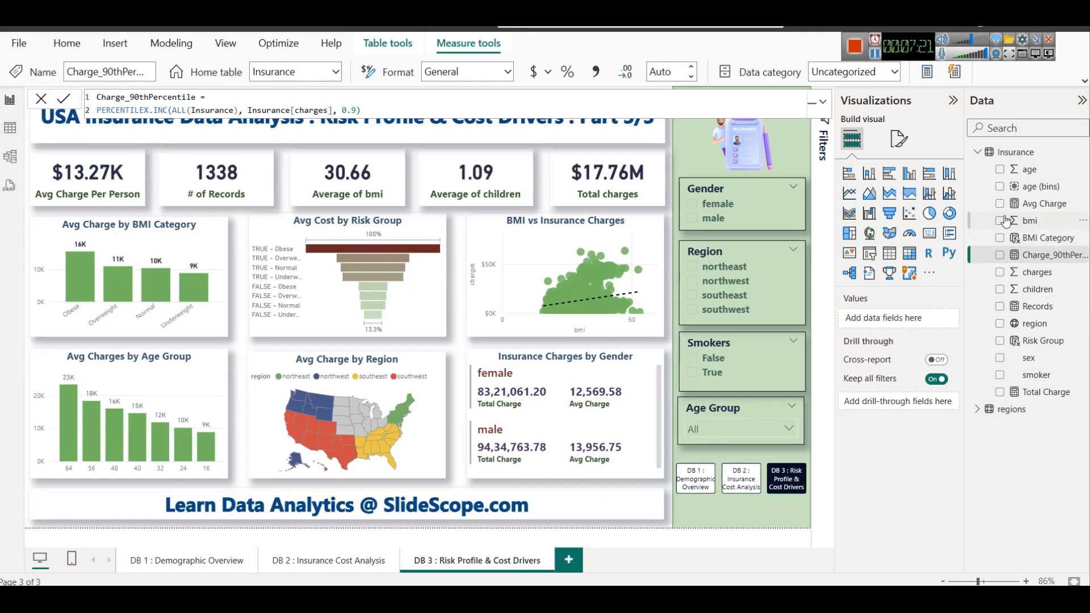
pyautogui.hotkey('alt', 'Tab')
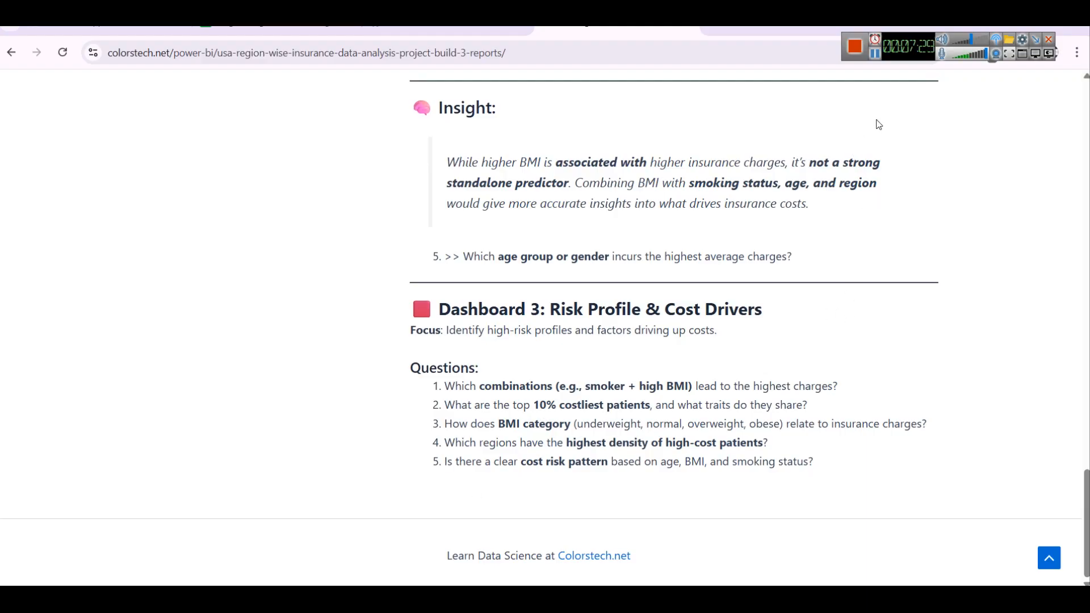
pyautogui.hotkey('alt', 'Tab')
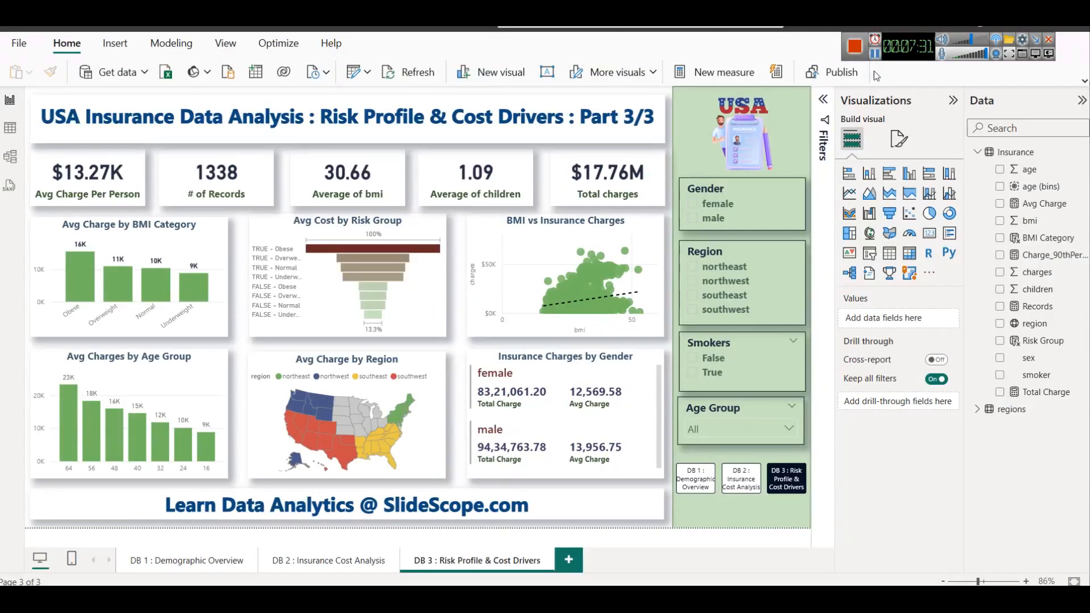
pyautogui.rightClick(1019, 152)
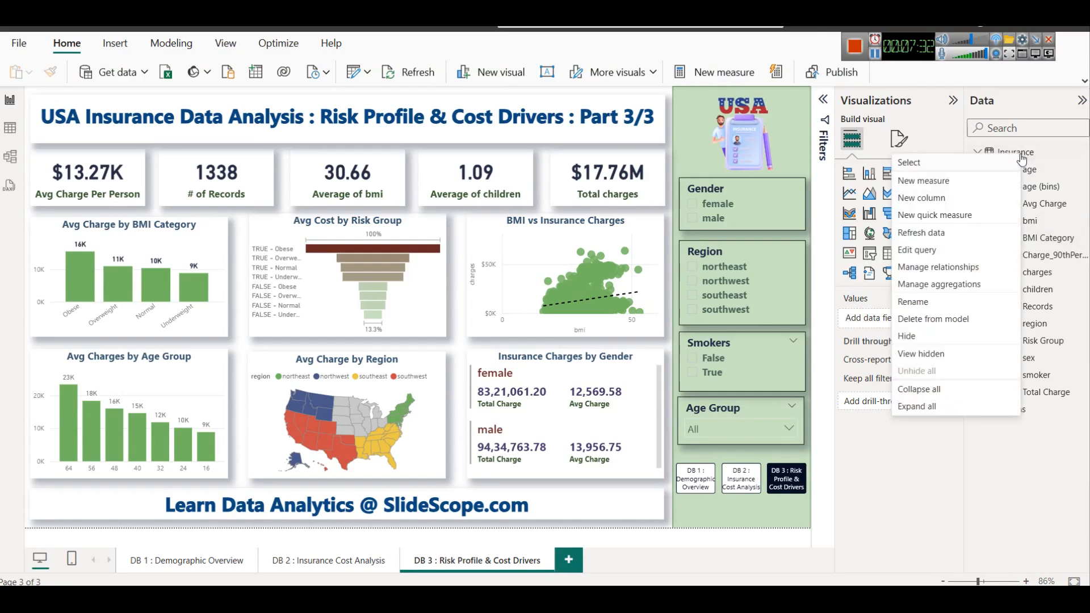
pyautogui.click(956, 183)
pyautogui.hotkey('ctrl', 'a')
pyautogui.write('Top10Flag = VAR TopThreshold =     PERCENTILEX.INC(ALL(Insurance), Insurance[charges], 0.9) RETURN IF(Insurance[charges] >= TopThreshold, "Top 10%", "Others")')
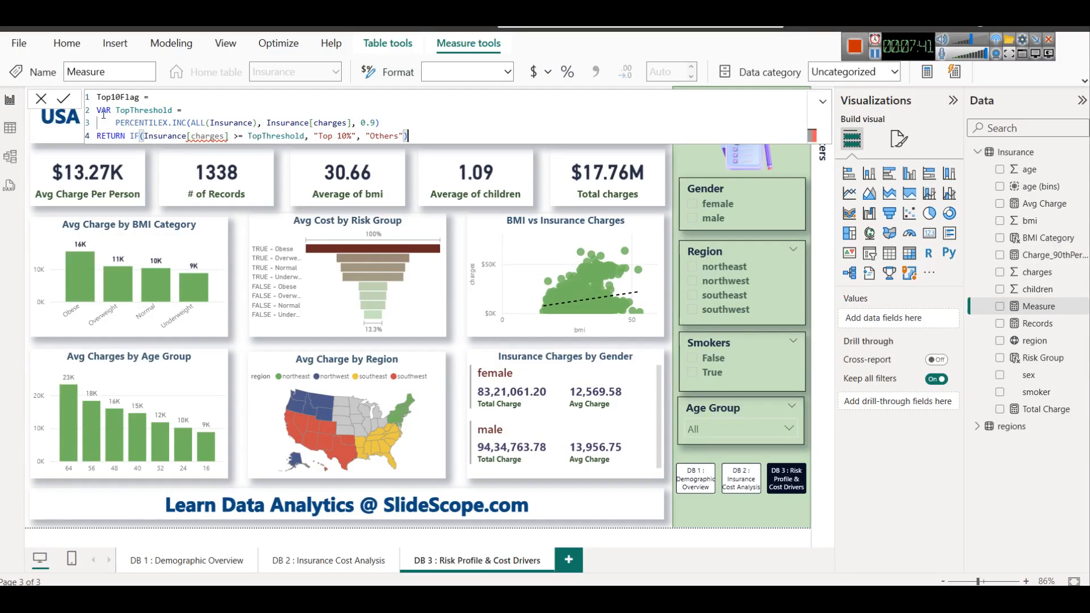
pyautogui.doubleClick(143, 111)
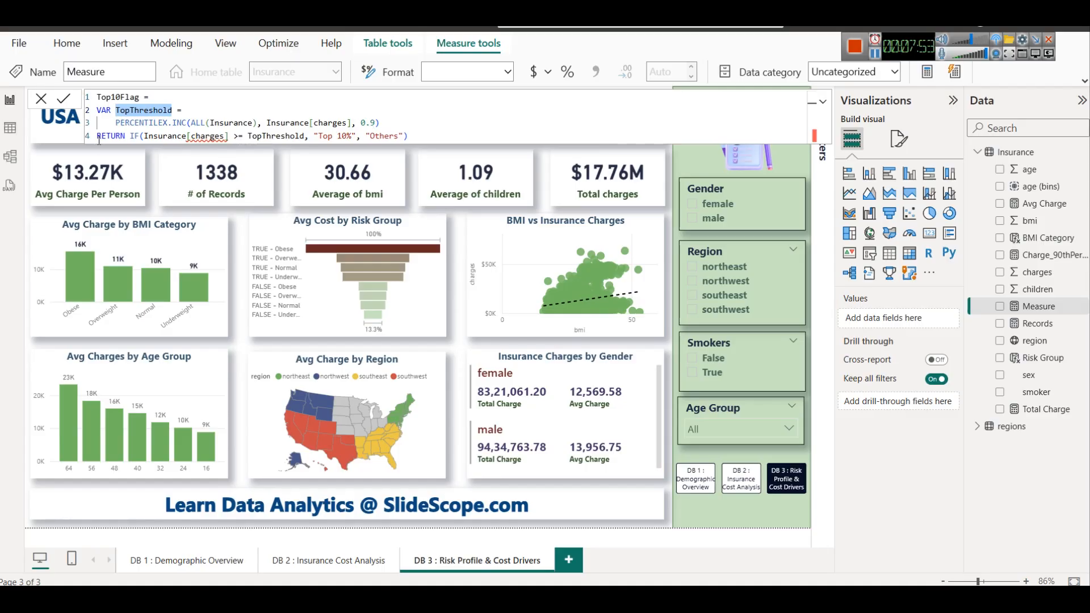
pyautogui.doubleClick(206, 136)
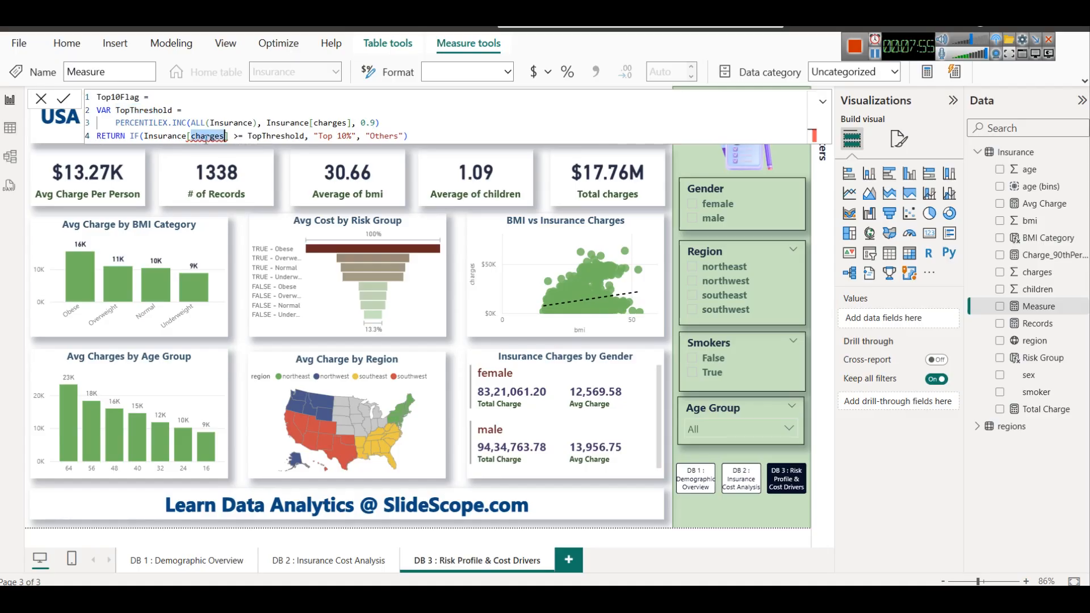
pyautogui.press('BackSpace')
pyautogui.press('Down')
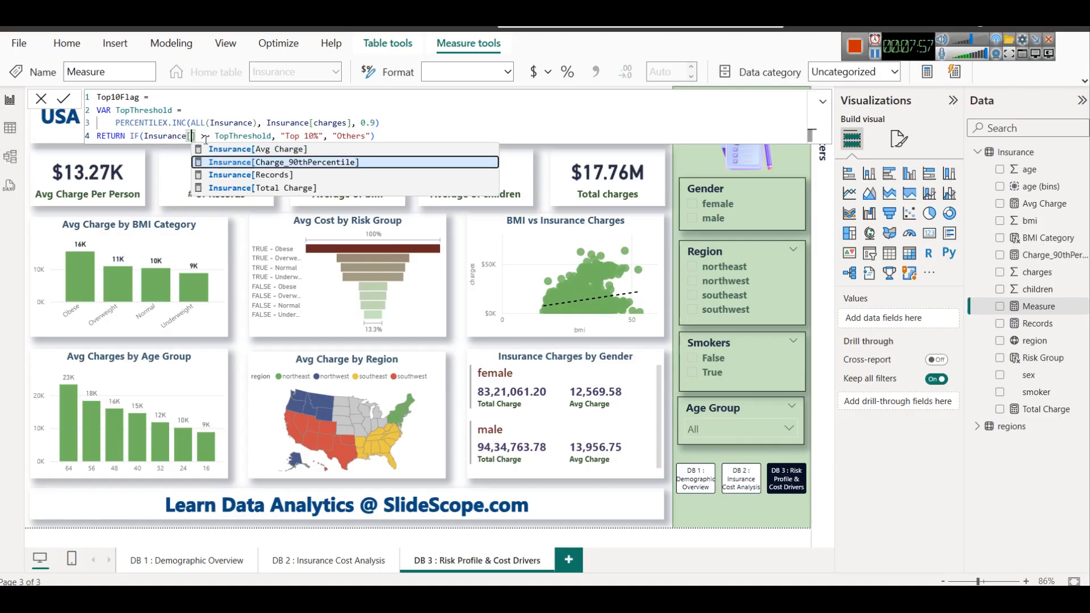
pyautogui.press('Up')
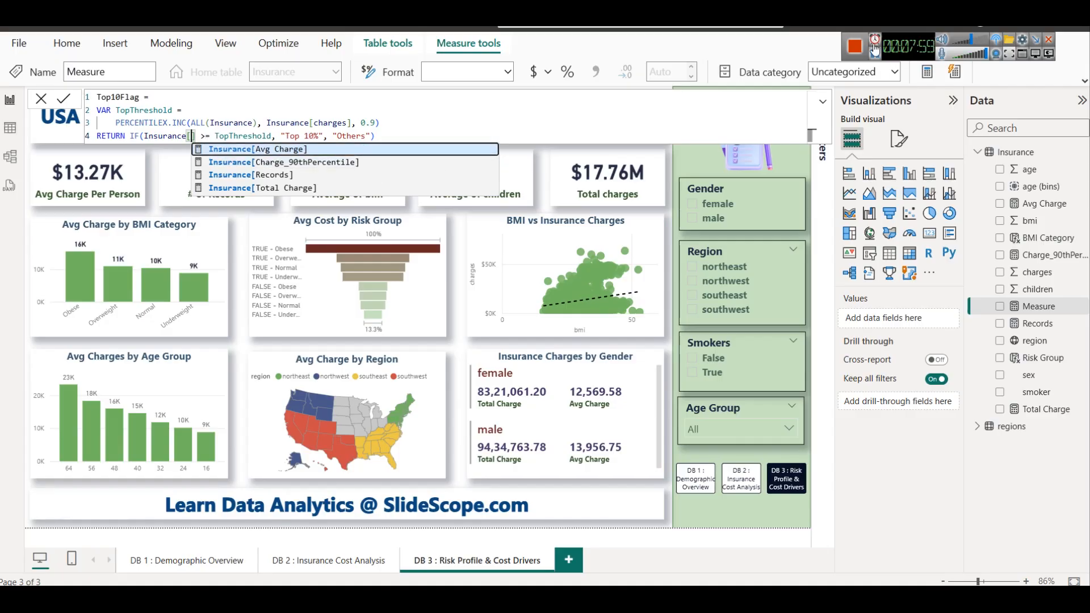
pyautogui.click(874, 53)
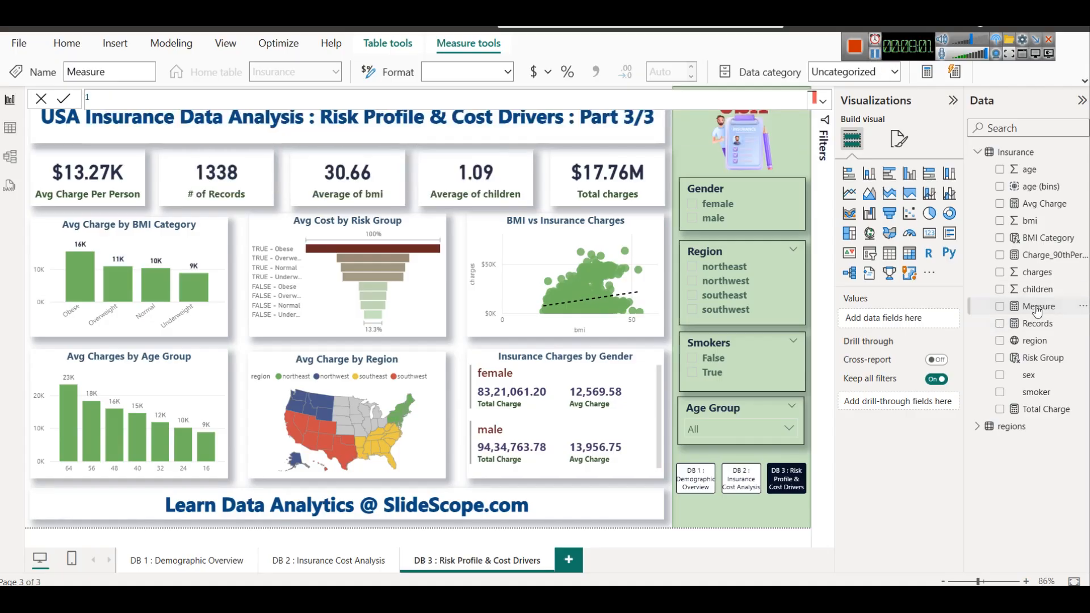
pyautogui.click(40, 98)
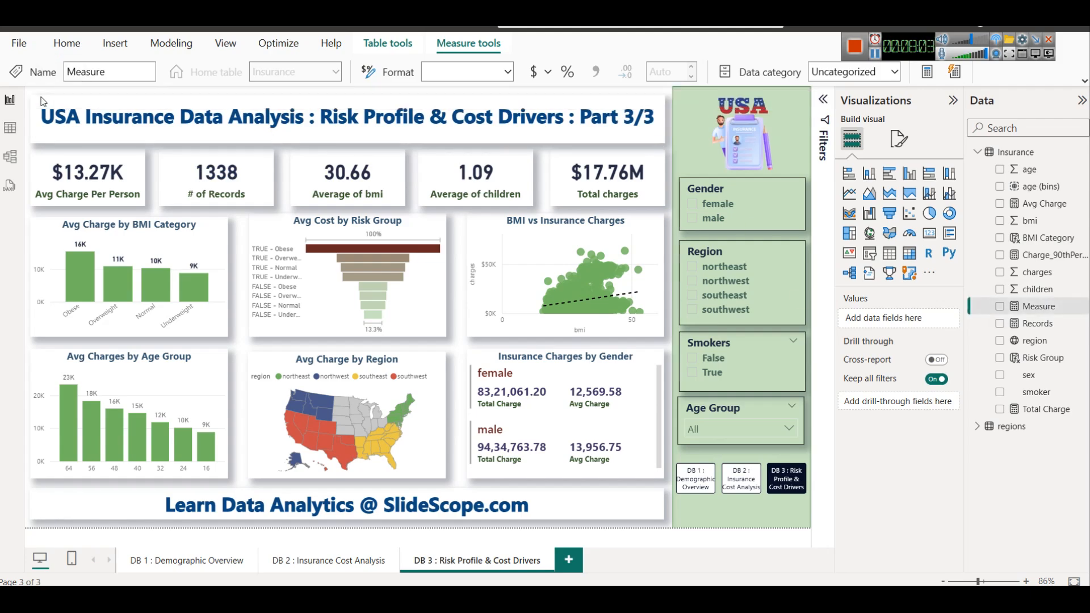
# Add the Insurance calculated column Top10Flag: TopThreshold = PERCENTILEX.INC(ALL(Insurance), Insurance[charges], 0.9), returning "Top 10%" if charges >= TopThreshold, otherwise "Others"
pyautogui.rightClick(1034, 151)
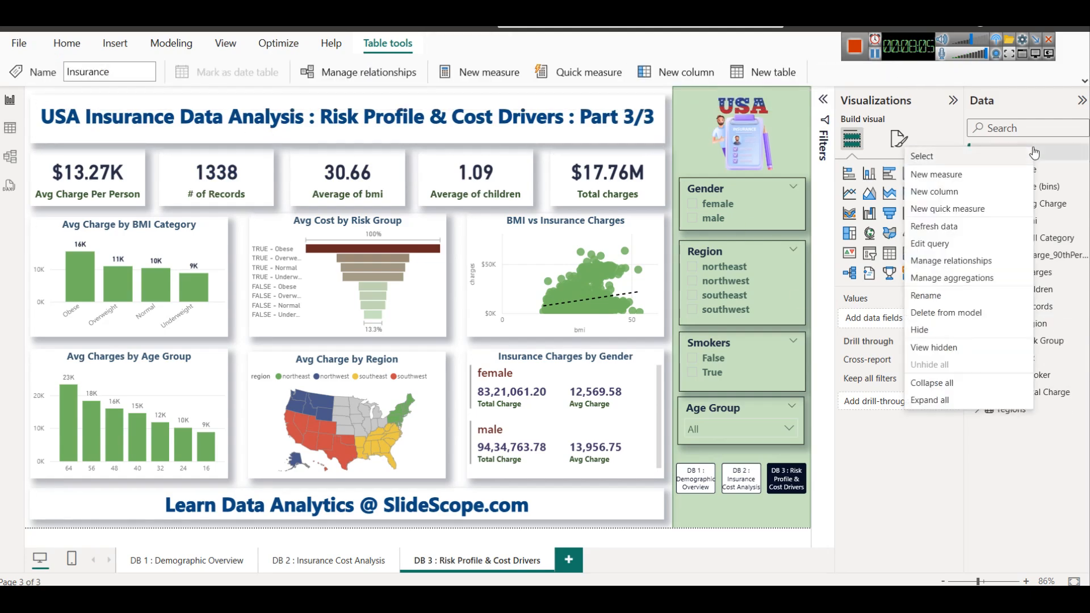
pyautogui.click(983, 193)
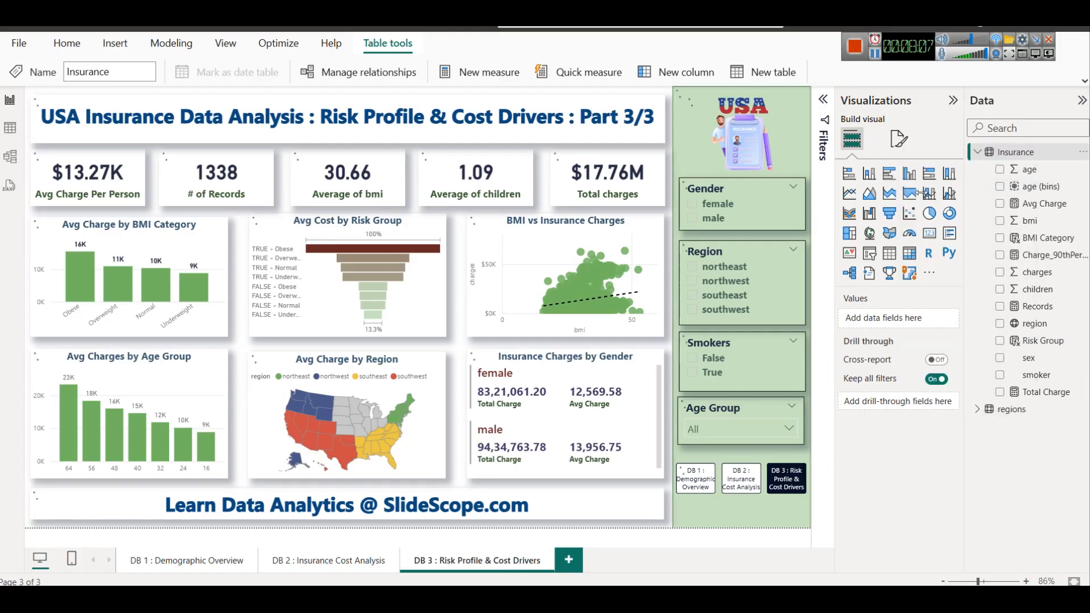
pyautogui.hotkey('ctrl', 'a')
pyautogui.write('Top10Flag = VAR TopThreshold =     PERCENTILEX.INC(ALL(Insurance), Insurance[charges], 0.9) RETURN IF(Insurance[charges] >= TopThreshold, "Top 10%", "Others")')
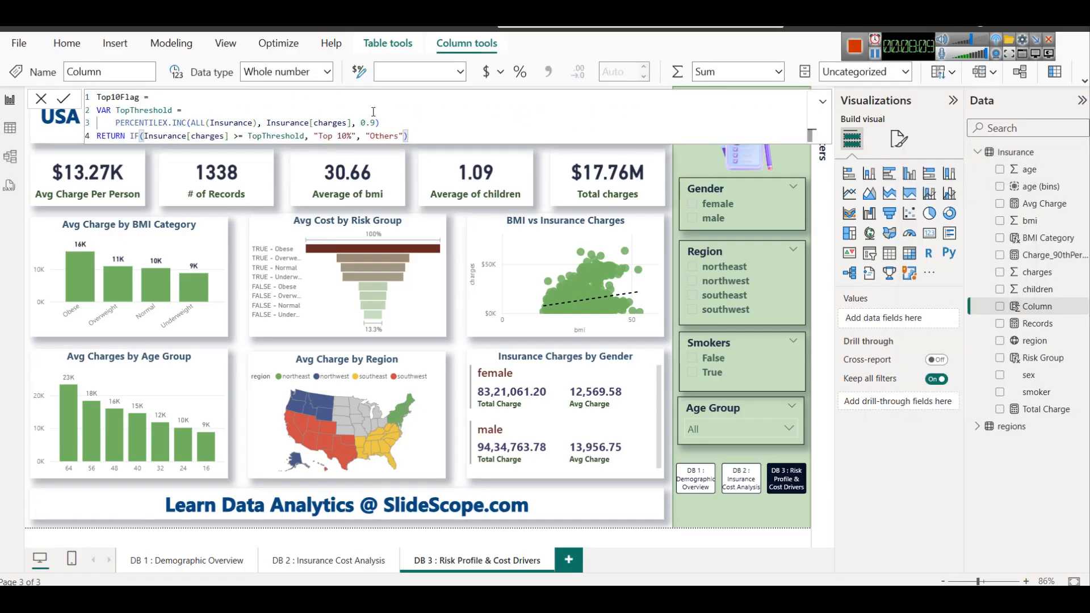
pyautogui.click(430, 122)
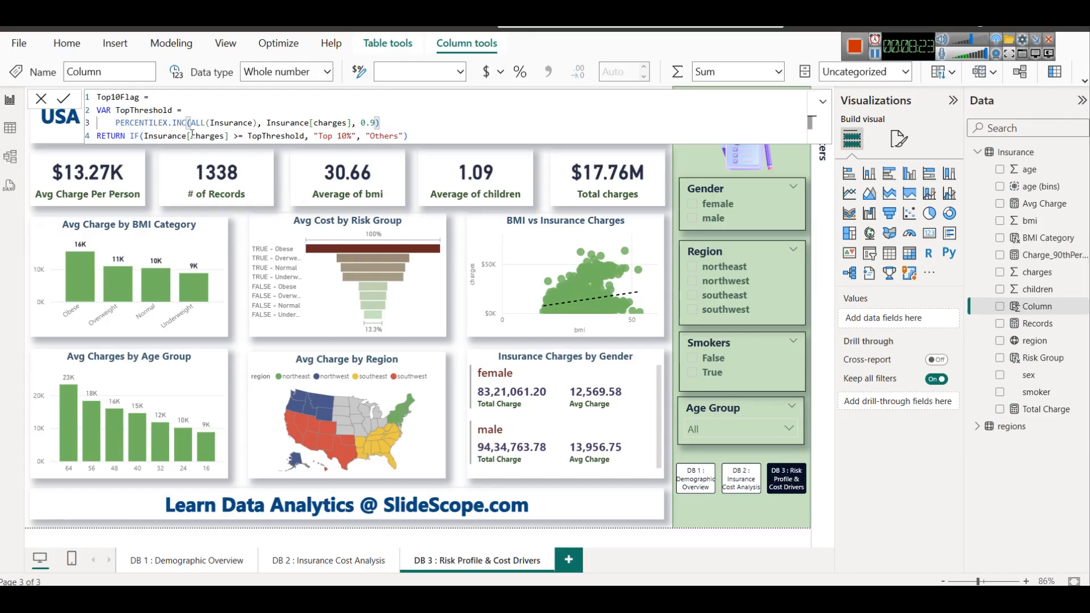
pyautogui.doubleClick(262, 135)
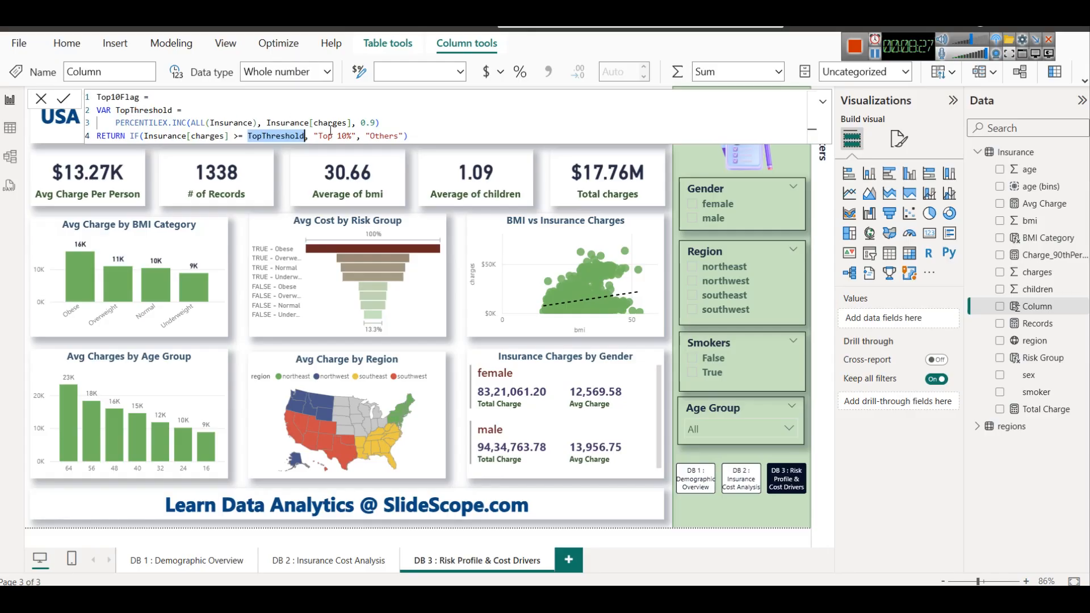
pyautogui.doubleClick(383, 136)
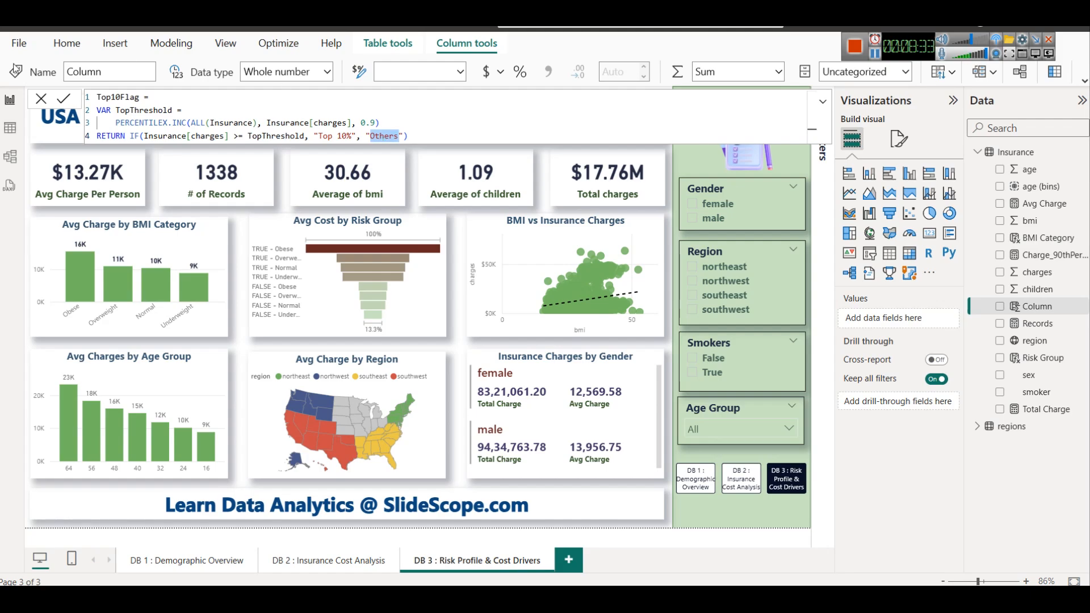
pyautogui.click(192, 123)
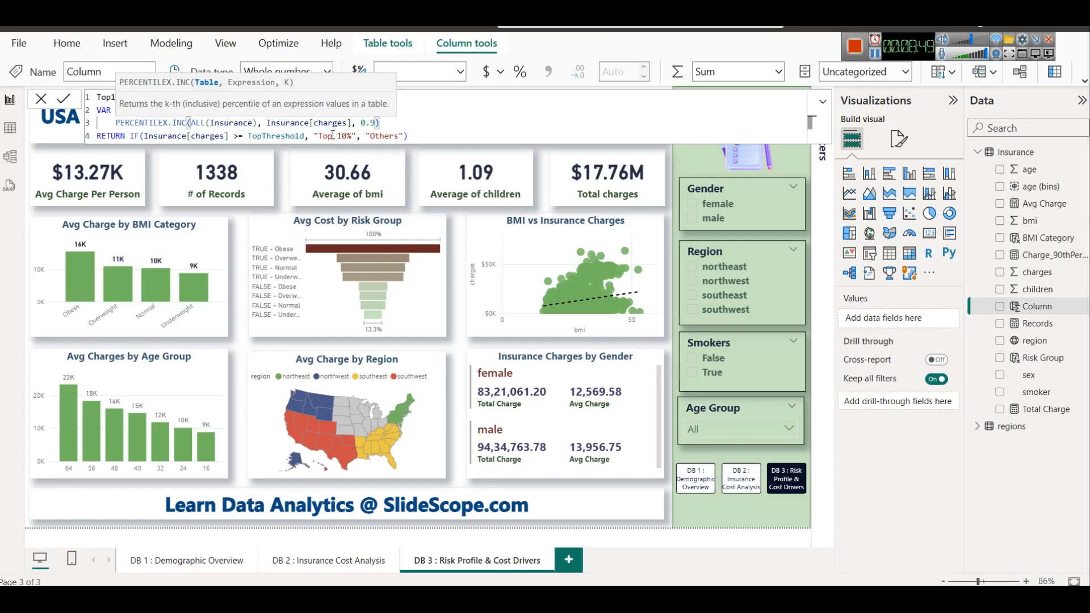
pyautogui.click(411, 137)
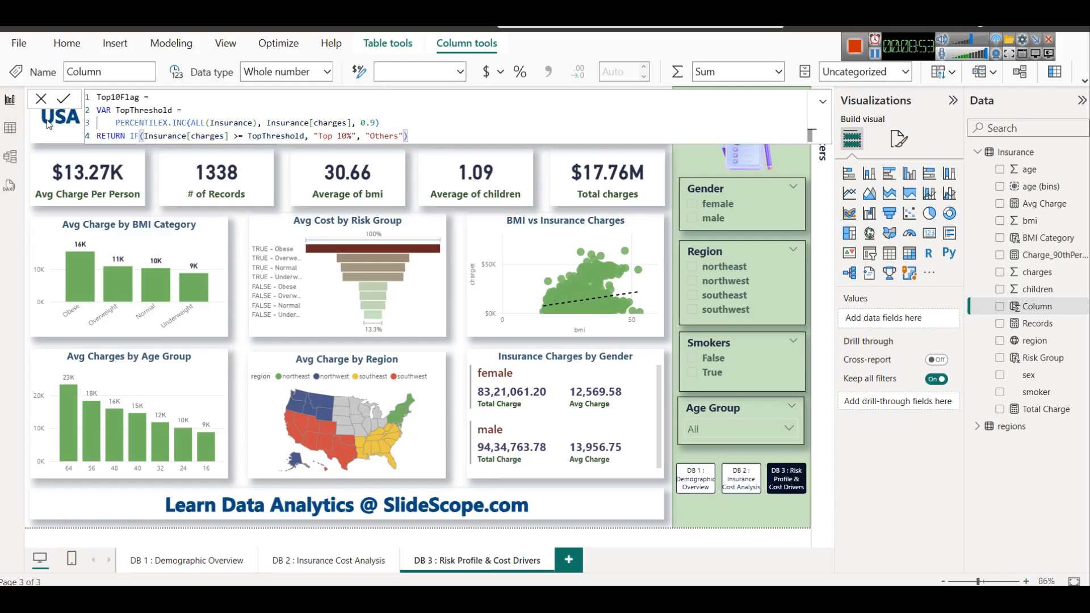
pyautogui.click(64, 99)
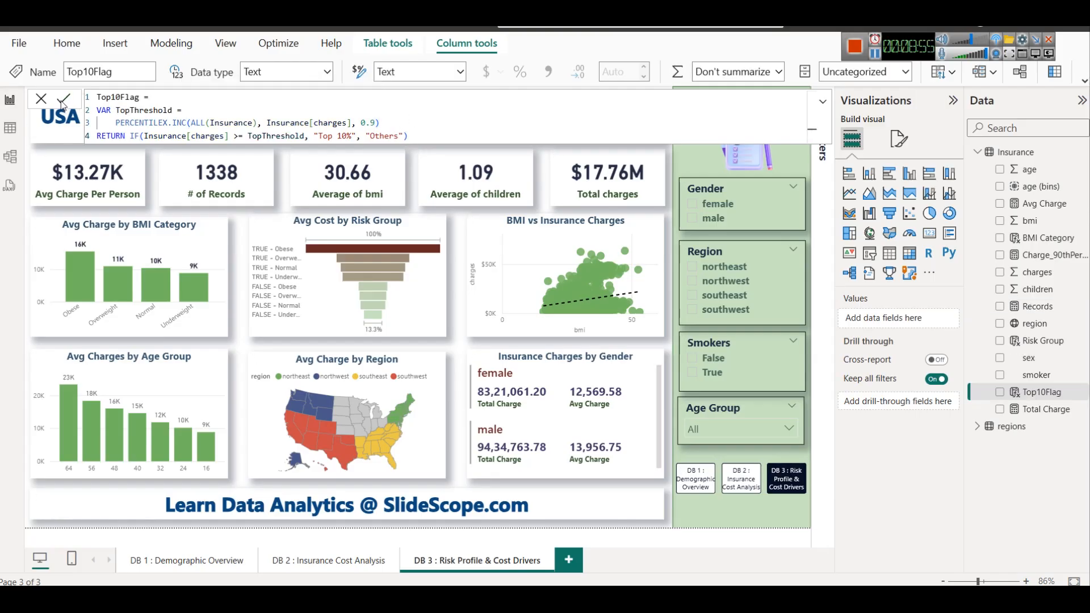
# Inspect the Top10Flag column in the Insurance data table, filtering it to Top 10% and including the Others rows again
pyautogui.click(10, 128)
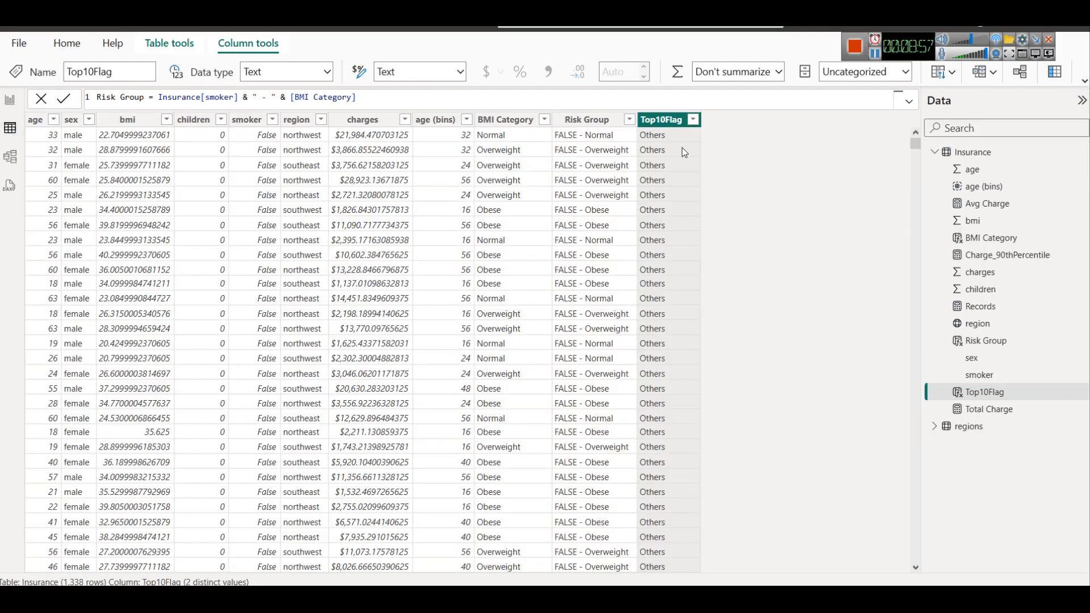
pyautogui.scroll(-10, 679, 170)
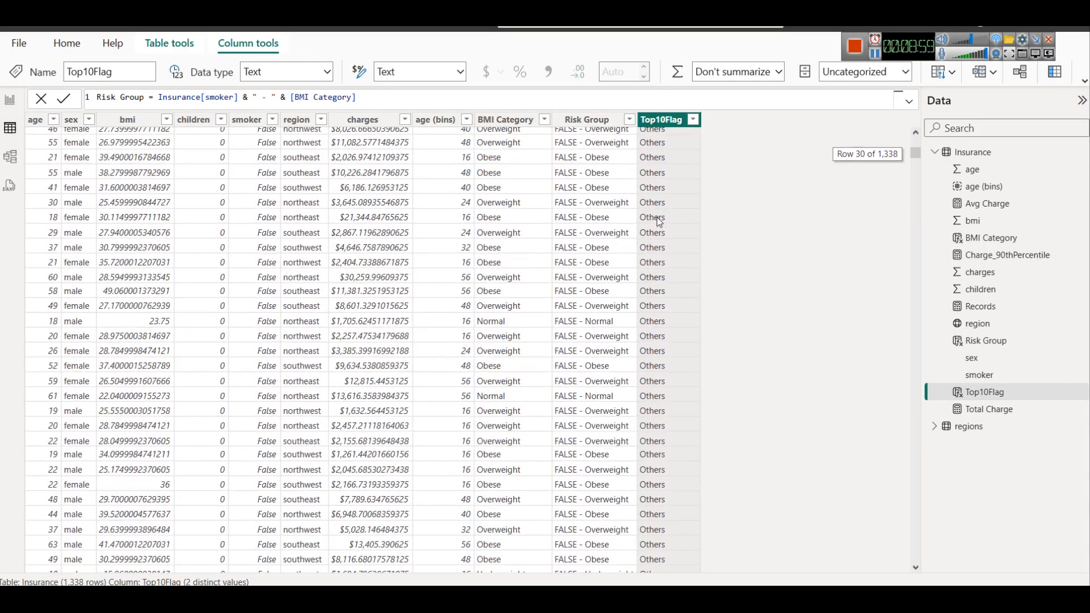
pyautogui.scroll(10, 656, 217)
pyautogui.click(693, 119)
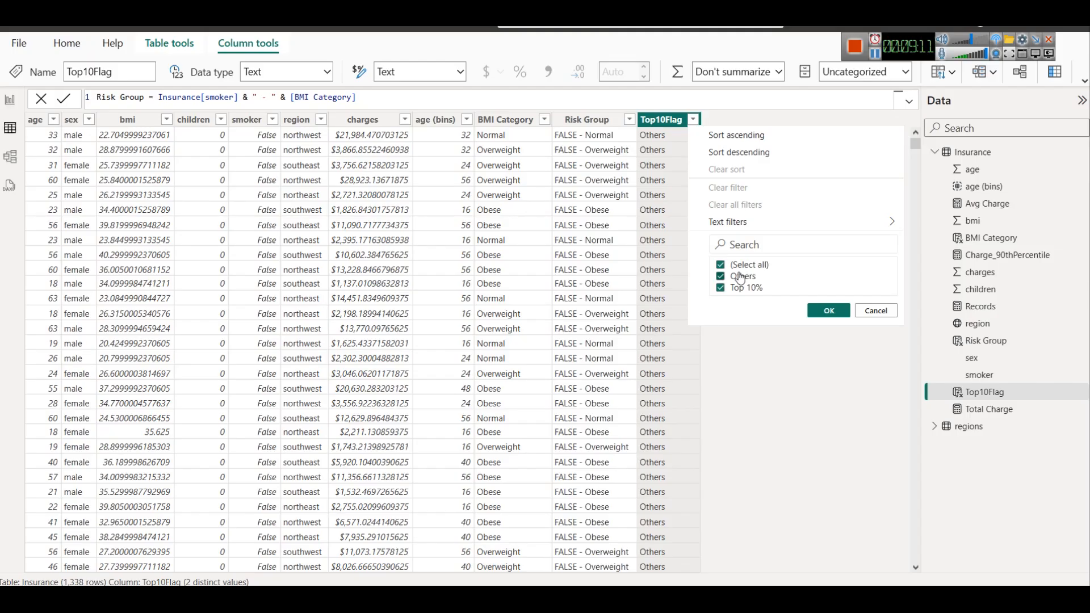
pyautogui.click(720, 265)
pyautogui.click(720, 288)
pyautogui.click(828, 311)
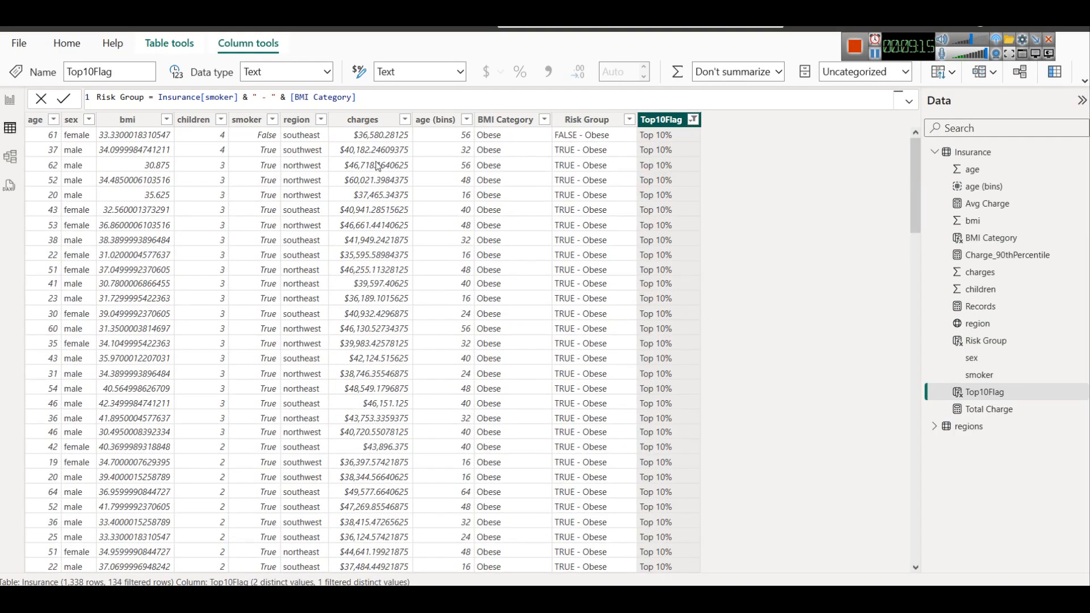
pyautogui.click(692, 120)
pyautogui.click(742, 274)
pyautogui.click(828, 311)
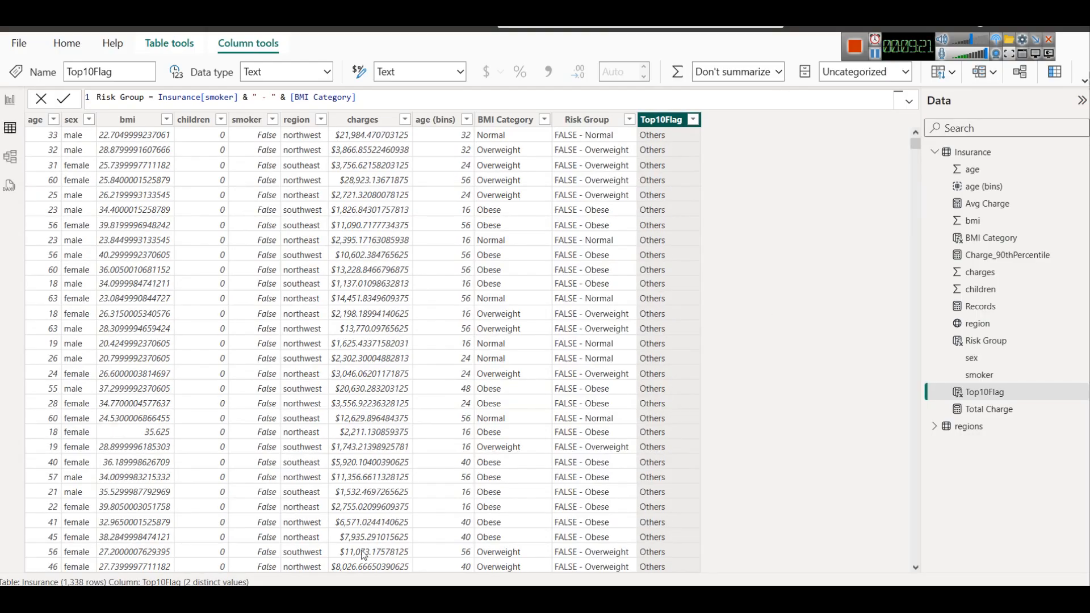
# Check the article's Dashboard 3 questions, return to Power BI and filter the Insurance table's Top10Flag column to Top 10% only
pyautogui.hotkey('alt', 'Tab')
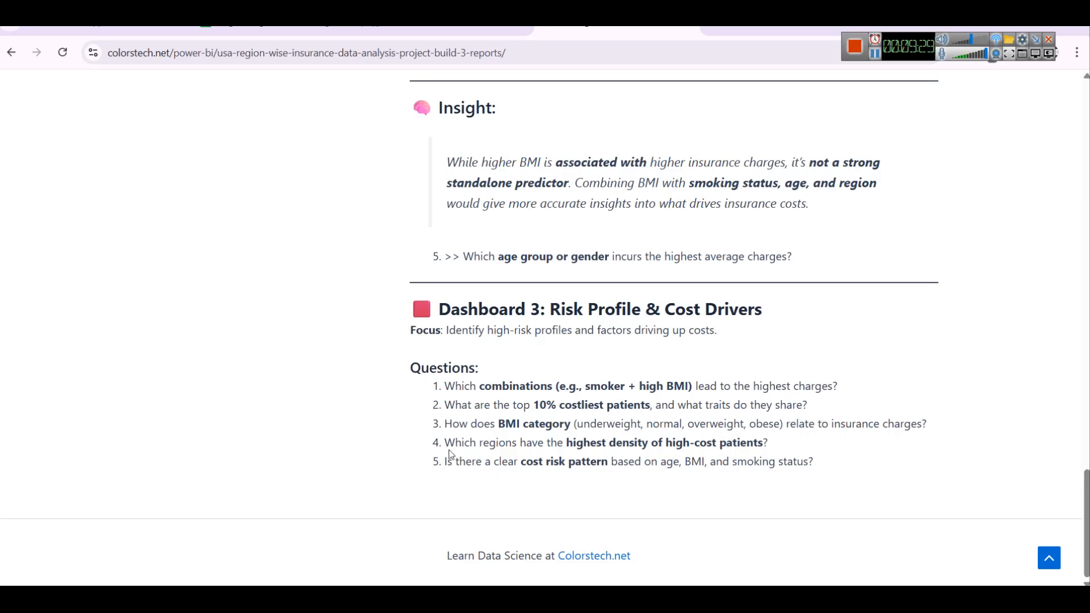
pyautogui.click(681, 597)
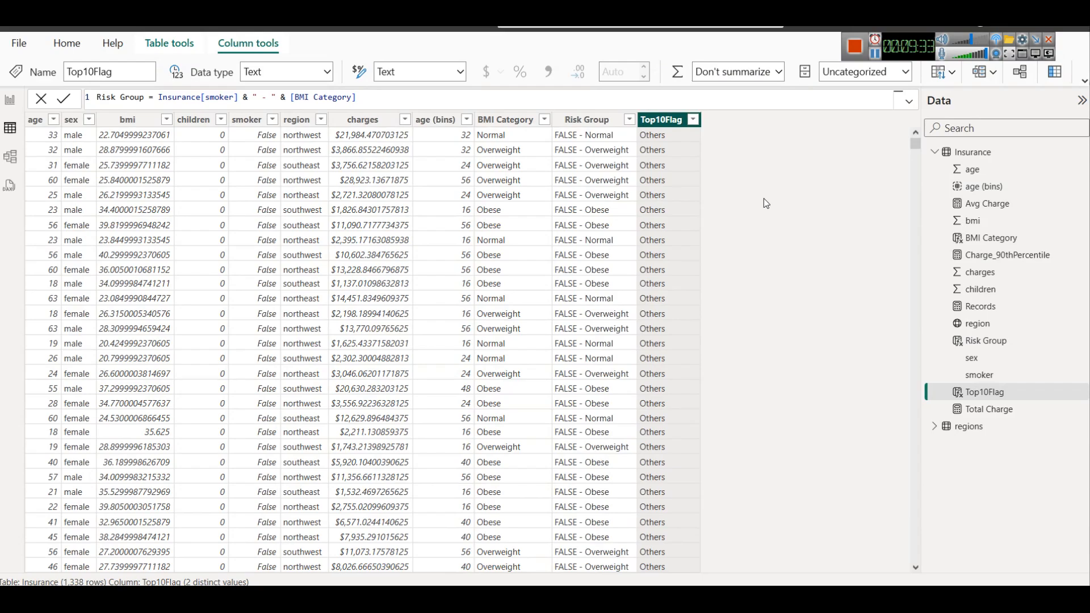
pyautogui.click(697, 123)
pyautogui.click(748, 265)
pyautogui.click(746, 288)
pyautogui.click(826, 311)
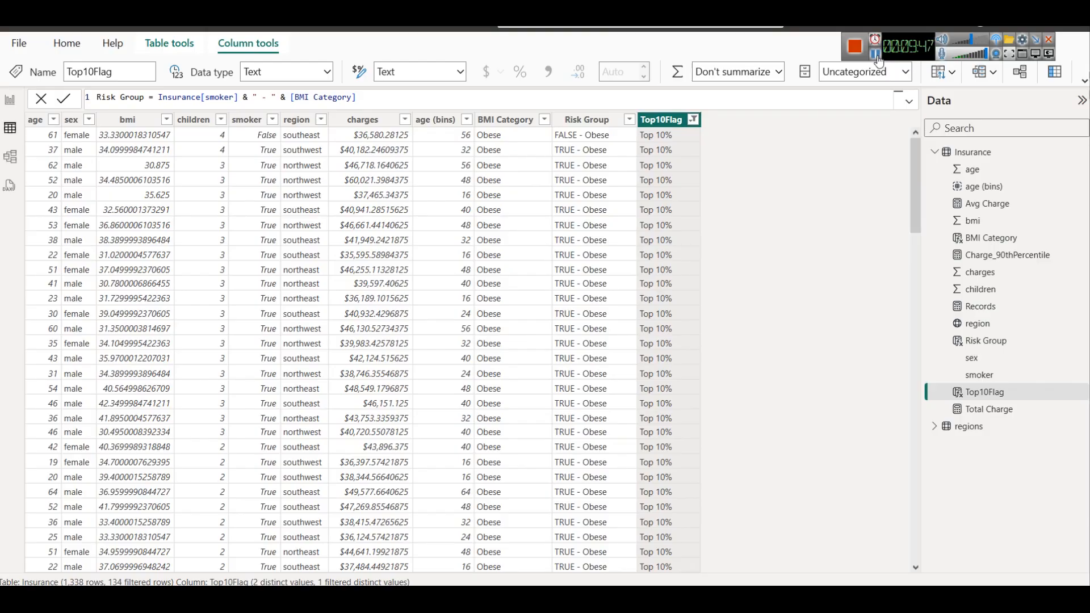
# Review the article's Question 3.2 answer, covering the 90th percentile measure, Top10Flag column and comparison visuals, and return to Power BI's report view
pyautogui.hotkey('alt', 'Tab')
pyautogui.scroll(-10, 685, 264)
pyautogui.scroll(-20, 685, 264)
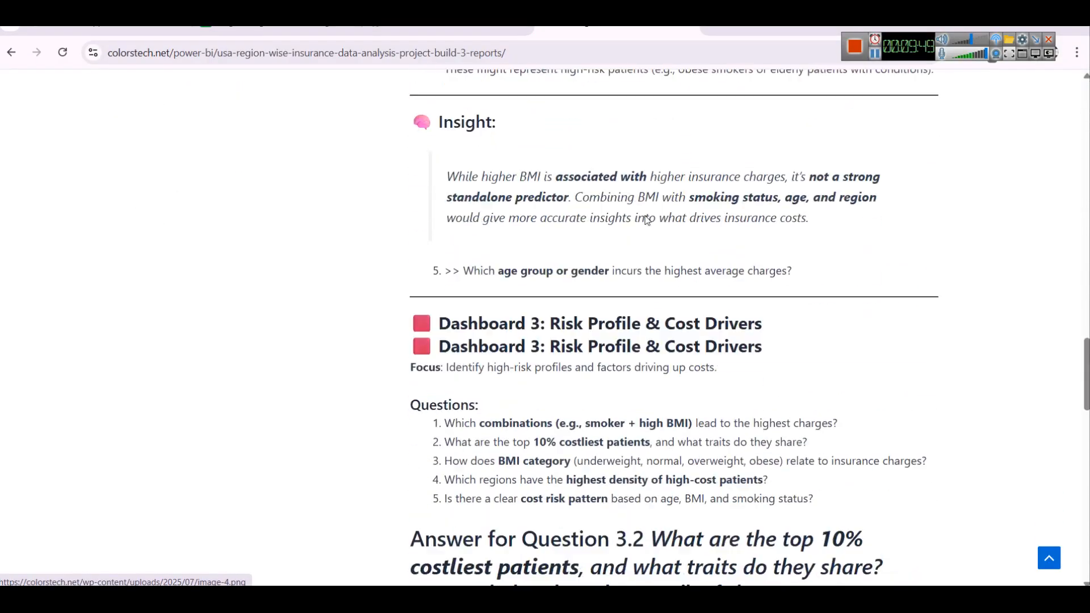
pyautogui.scroll(5, 634, 213)
pyautogui.scroll(-1, 557, 220)
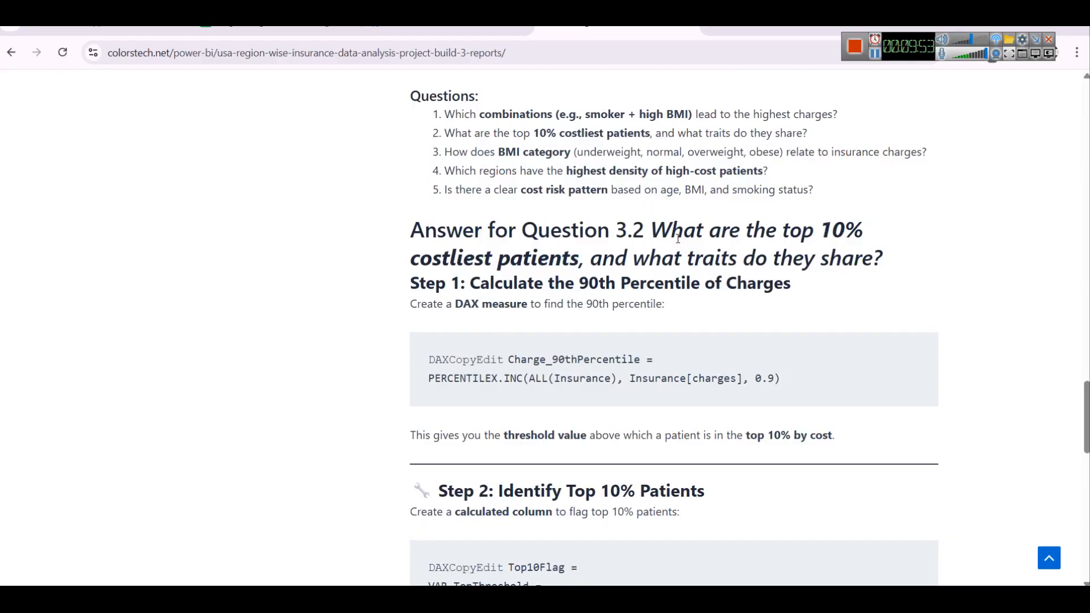
pyautogui.scroll(-2, 679, 239)
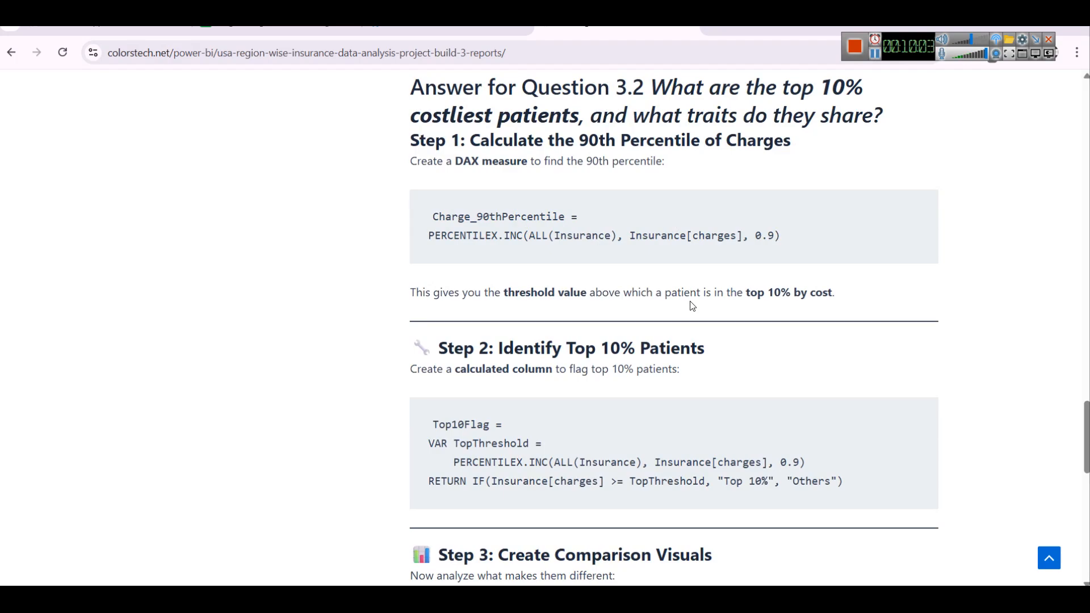
pyautogui.scroll(-3, 748, 280)
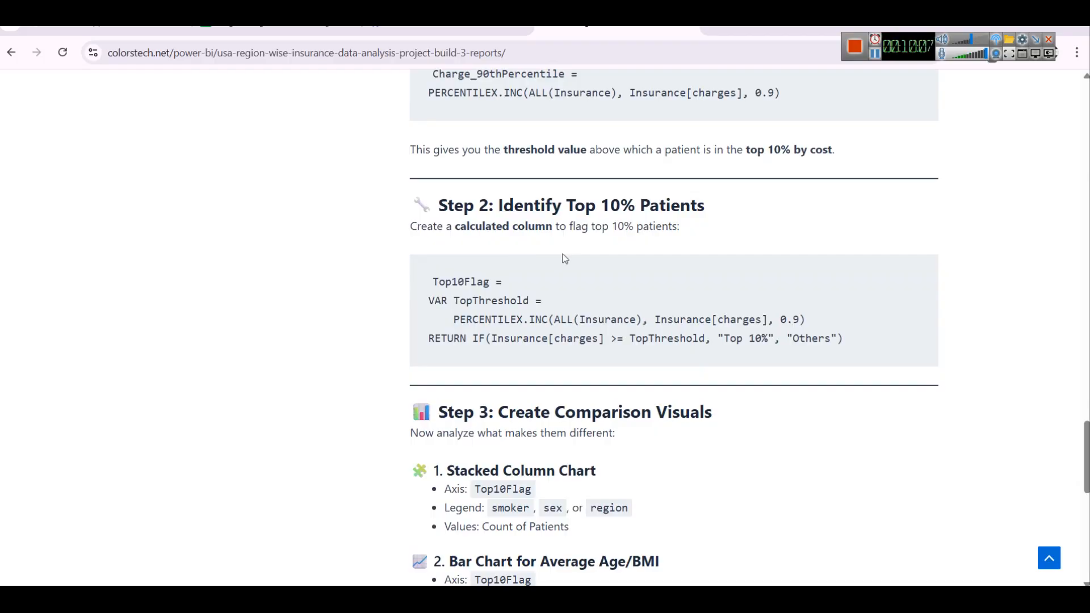
pyautogui.moveTo(411, 301); pyautogui.dragTo(834, 327)
pyautogui.scroll(1, 595, 243)
pyautogui.scroll(-2, 546, 159)
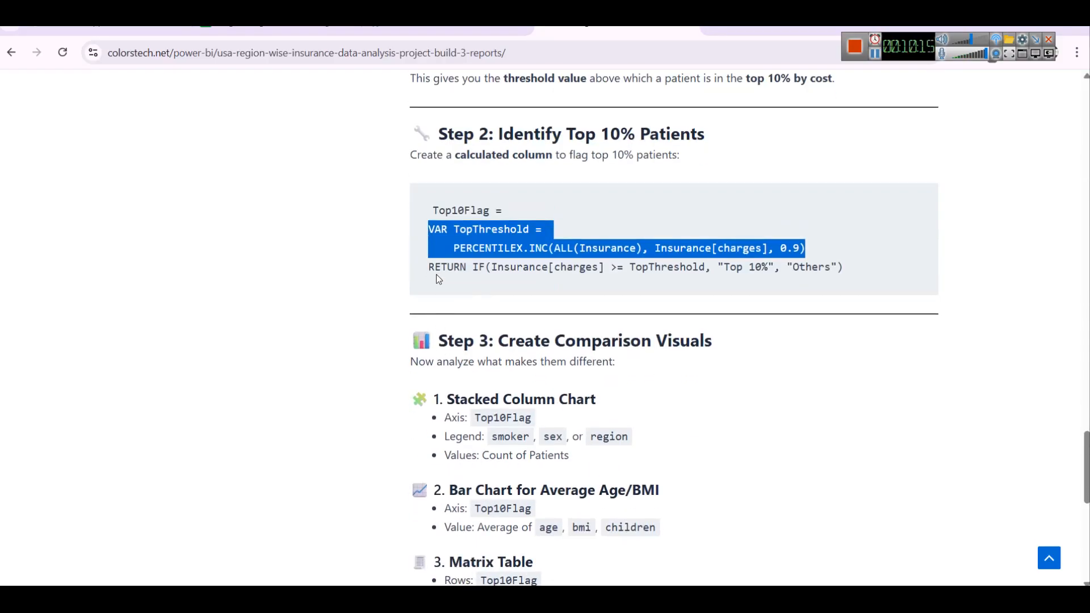
pyautogui.click(436, 274)
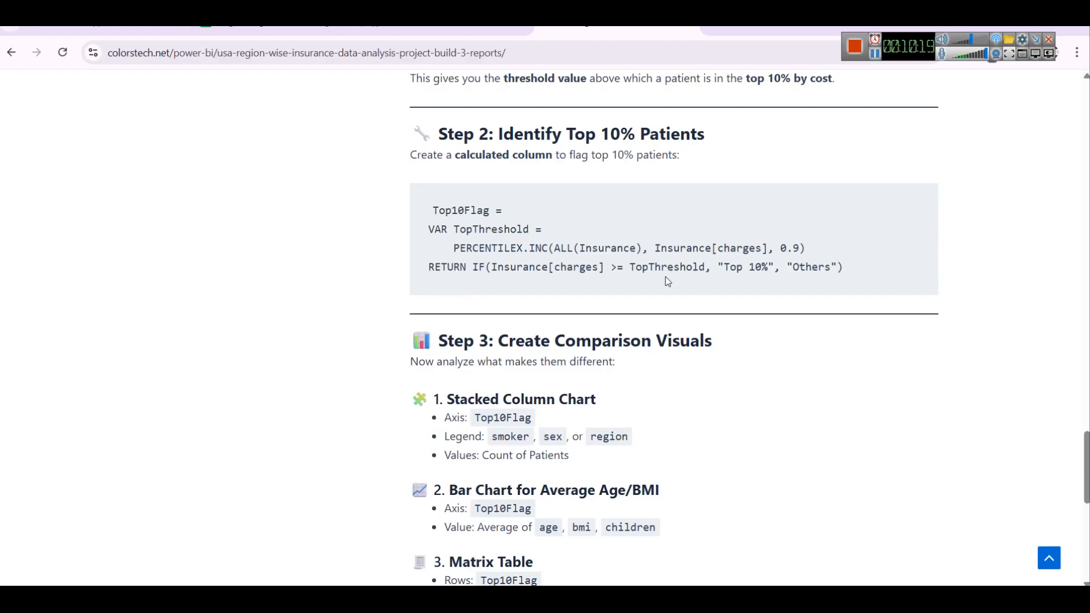
pyautogui.scroll(-1, 661, 276)
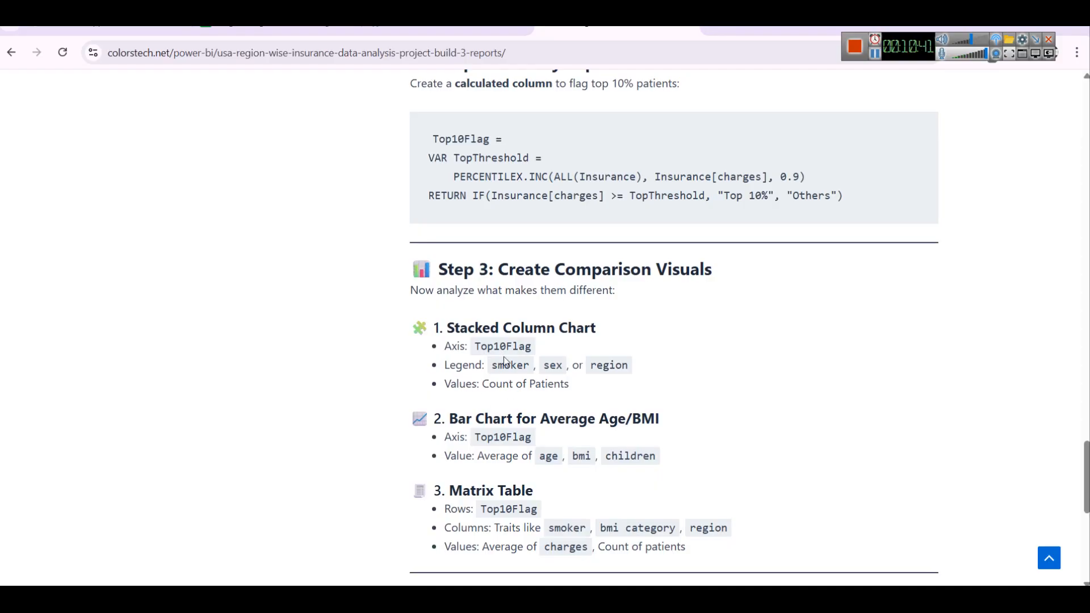
pyautogui.hotkey('alt', 'Tab')
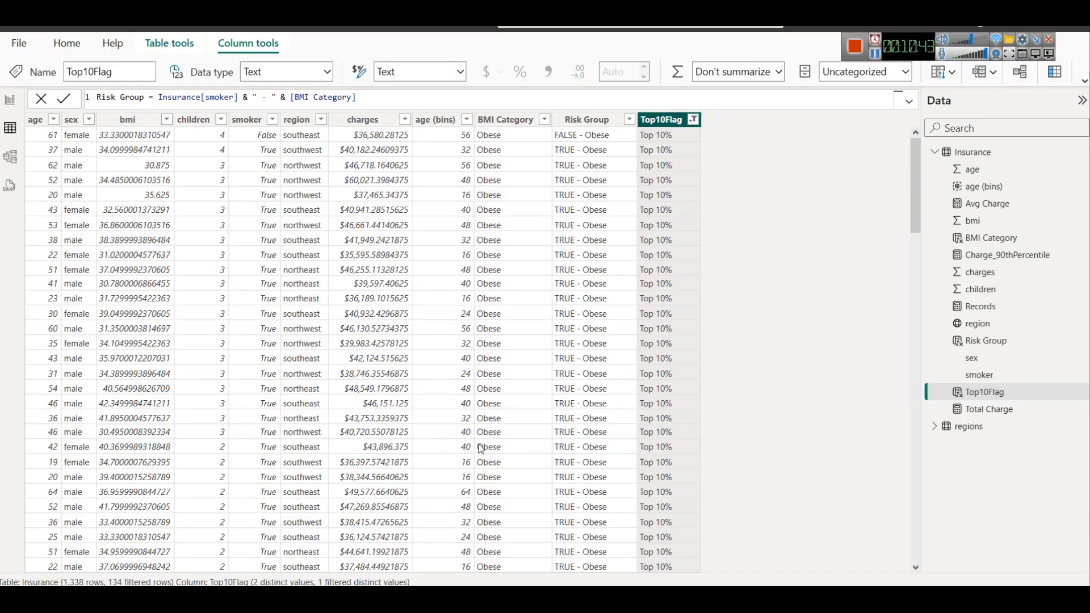
pyautogui.click(9, 100)
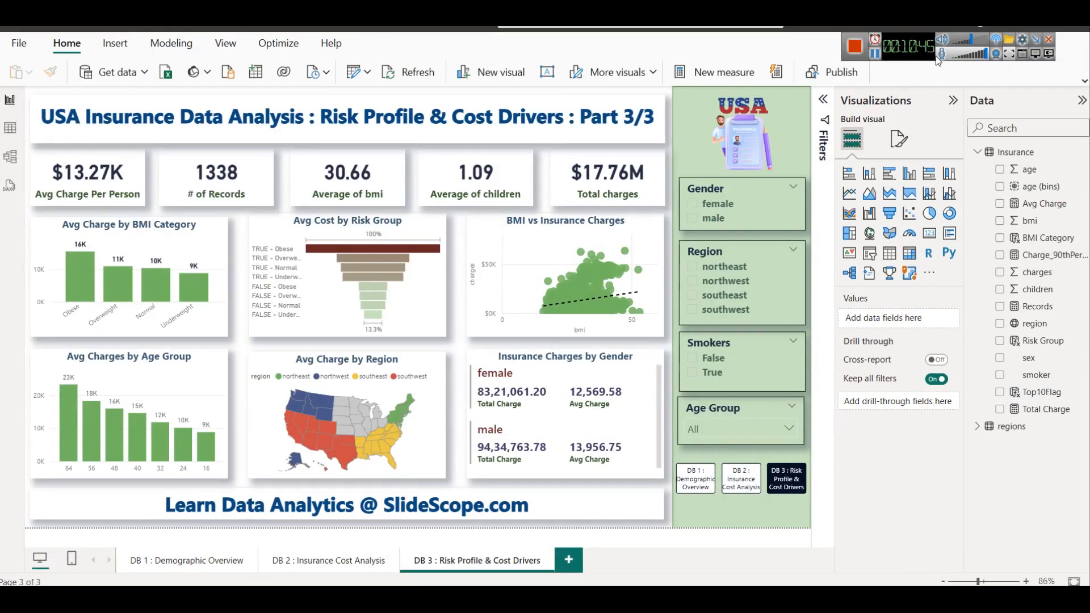
pyautogui.click(565, 221)
pyautogui.press('Delete')
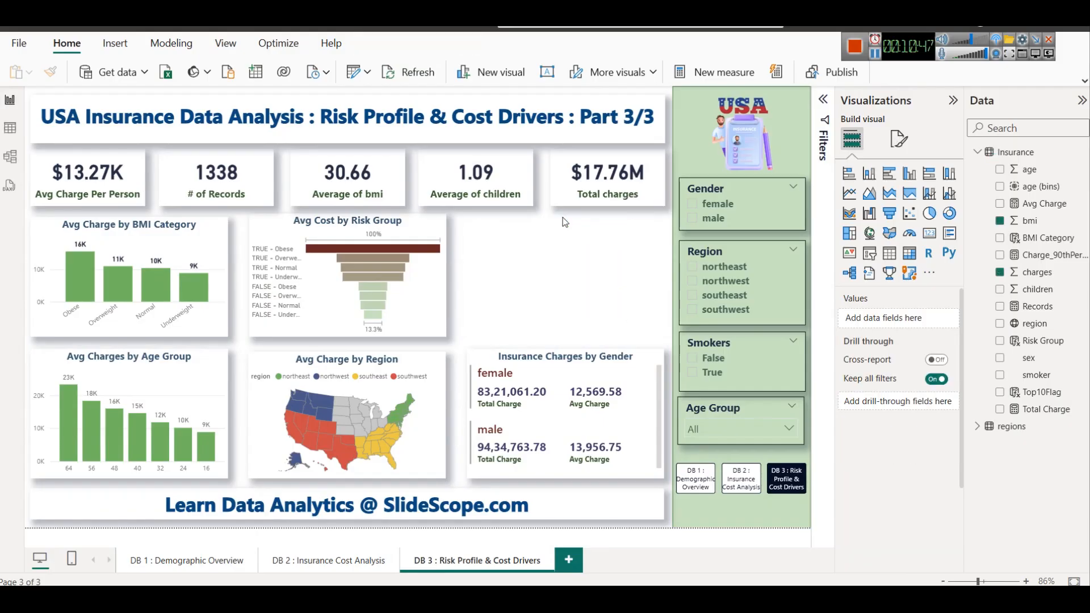
pyautogui.hotkey('ctrl', 'z')
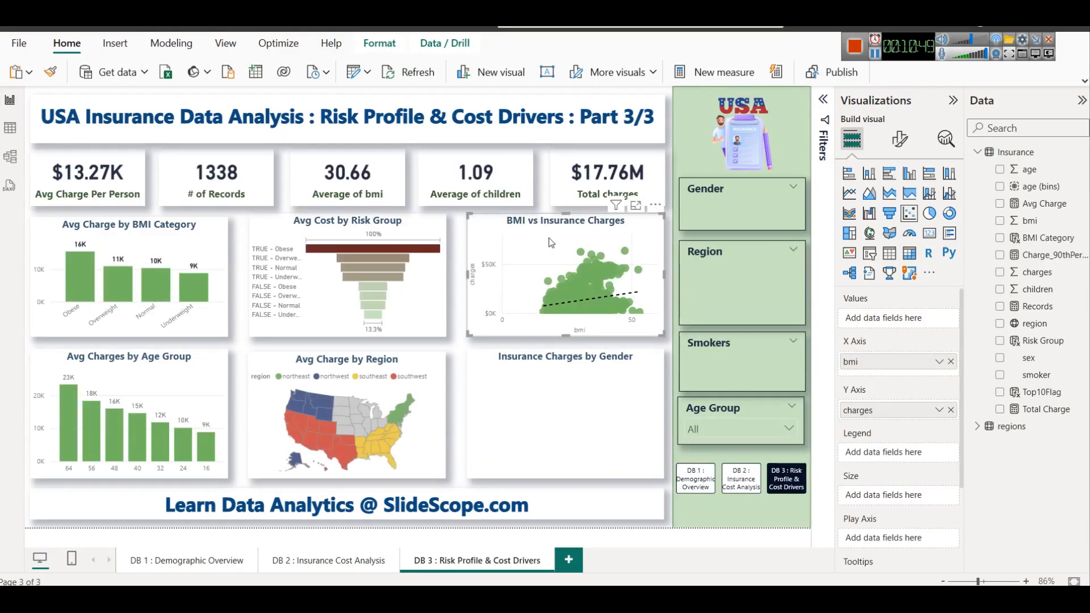
# Convert the BMI vs Insurance Charges scatter chart to a stacked column chart and remove its charges and bmi fields
pyautogui.click(870, 173)
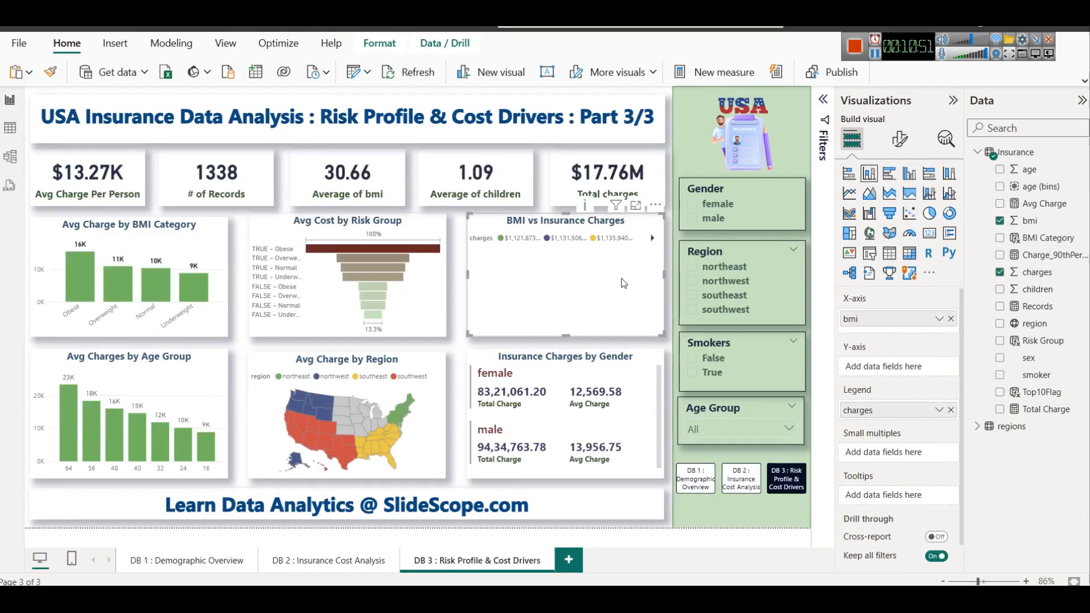
pyautogui.click(950, 409)
pyautogui.click(951, 319)
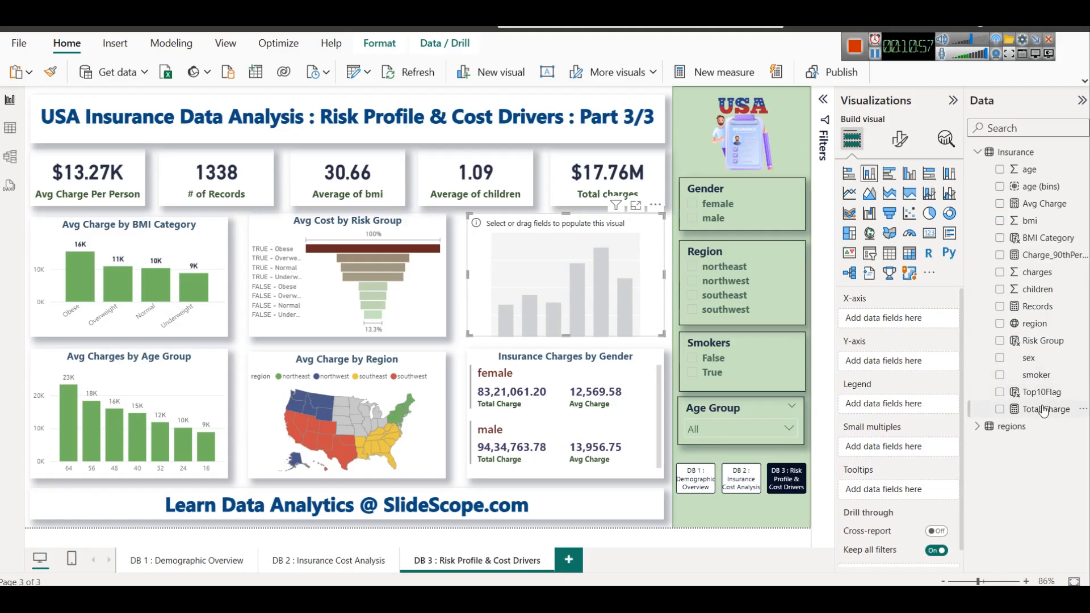
# Set the stacked column chart's X-axis to Top10Flag, legend to smoker and Y-axis to Records, and inspect it enlarged
pyautogui.moveTo(1040, 392); pyautogui.dragTo(877, 315)
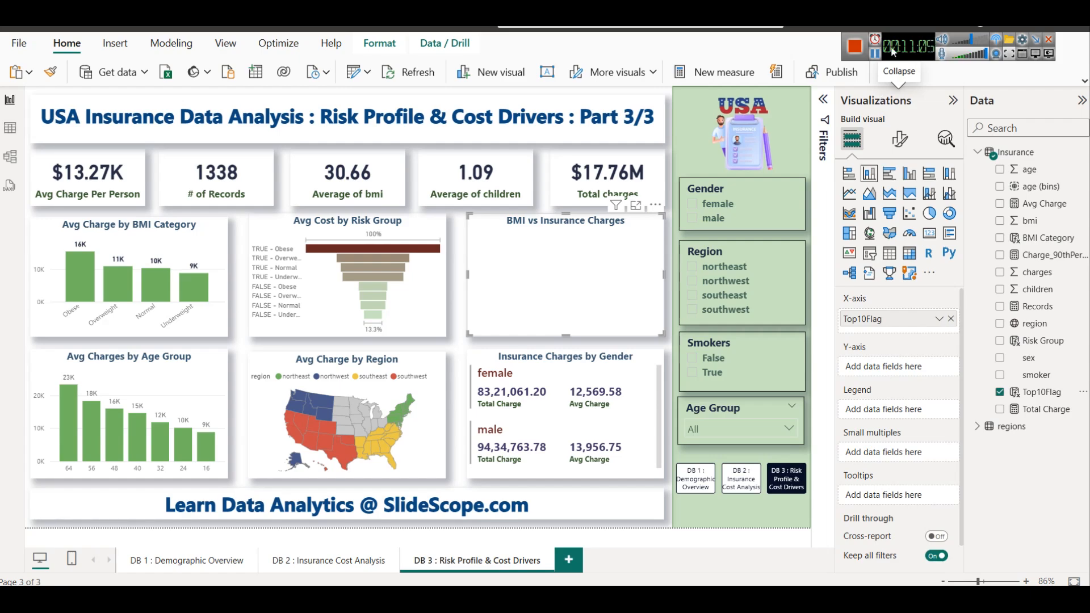
pyautogui.moveTo(1037, 374); pyautogui.dragTo(897, 409)
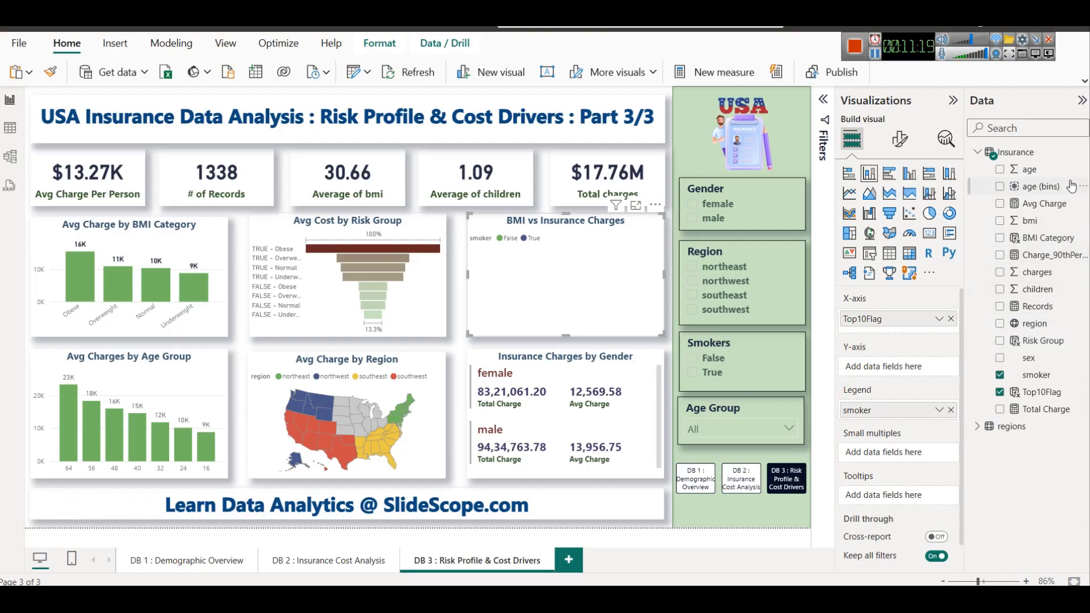
pyautogui.click(1037, 307)
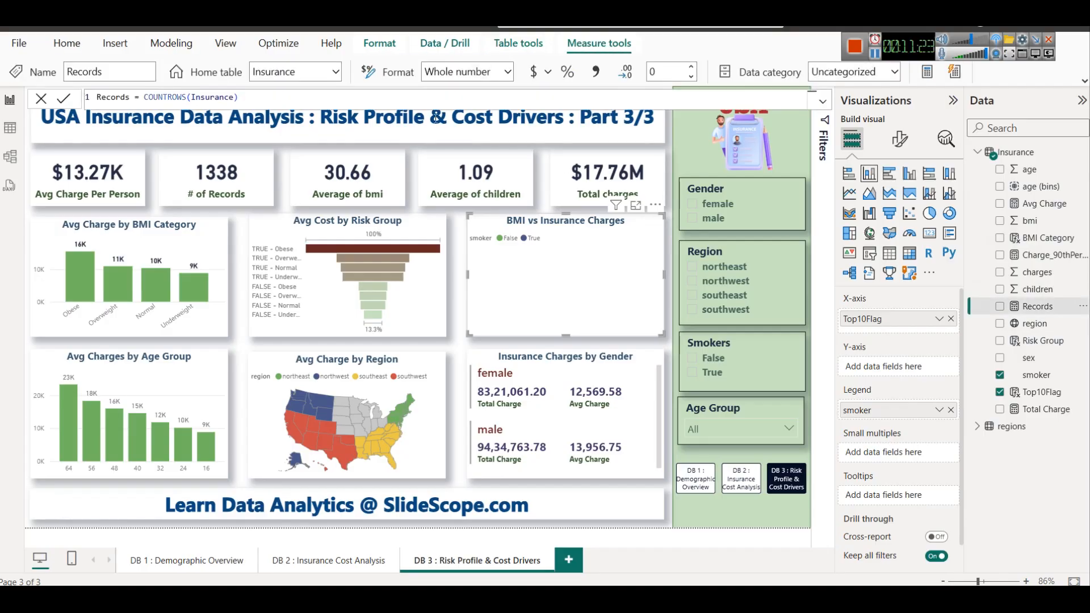
pyautogui.moveTo(1047, 315); pyautogui.dragTo(896, 371)
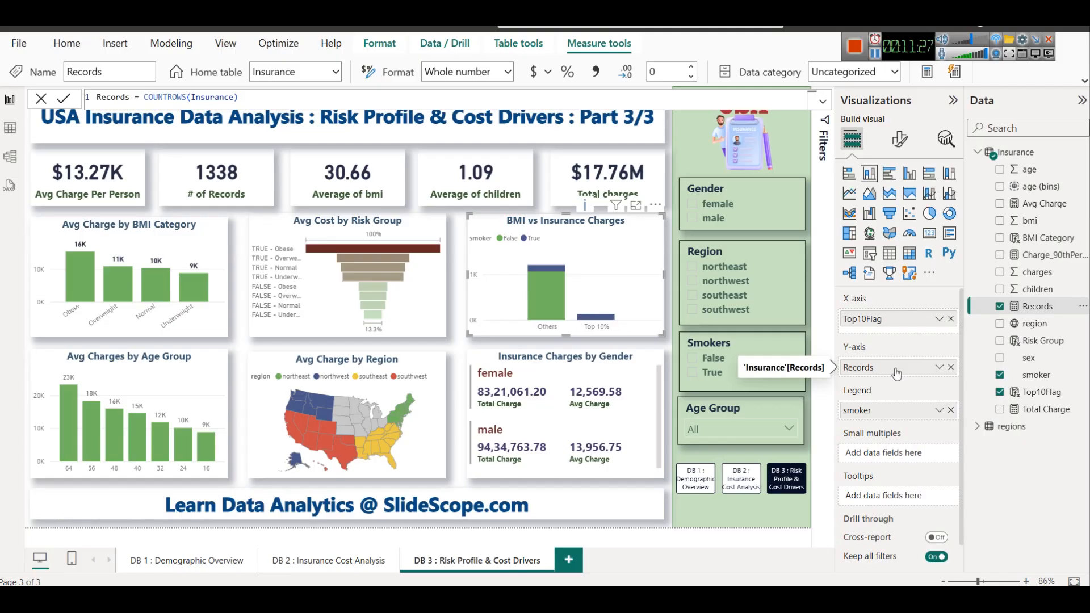
pyautogui.click(636, 205)
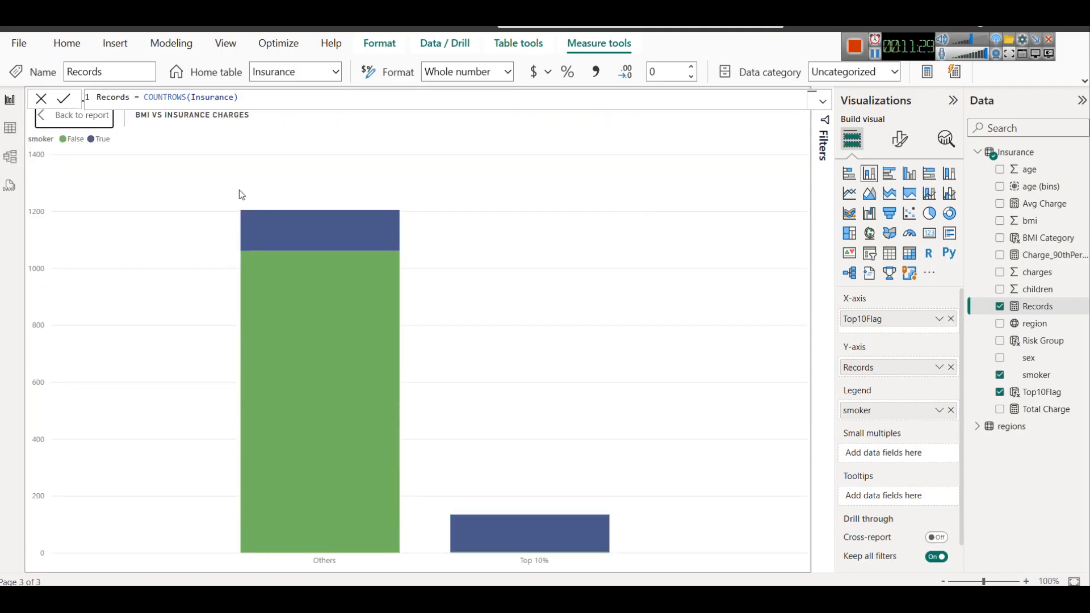
pyautogui.click(82, 116)
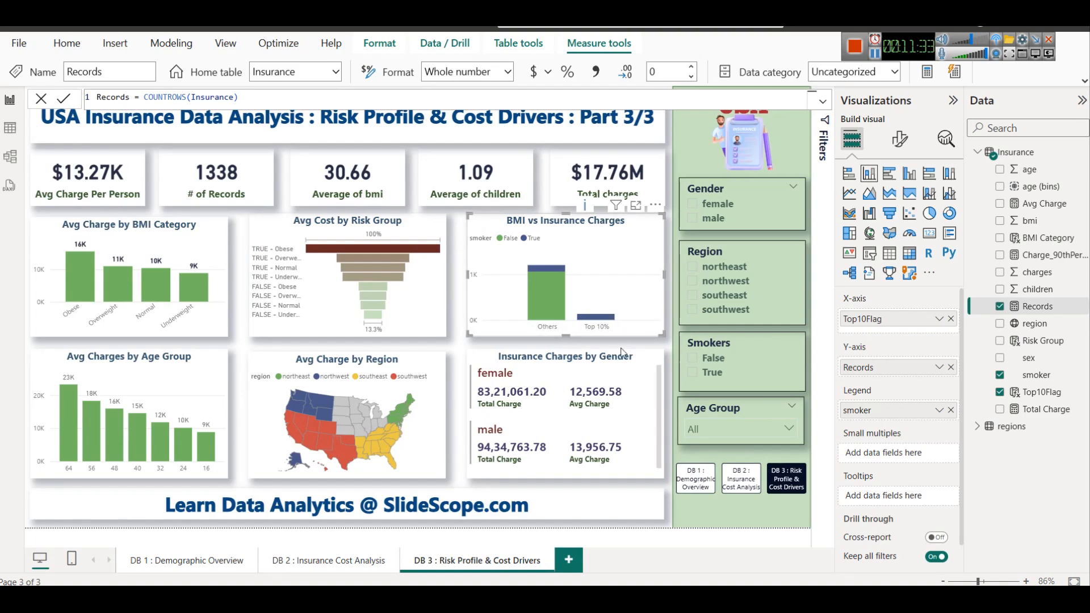
# Retitle the stacked column chart as "Top 10% Flag & Smokers"
pyautogui.moveTo(608, 322)
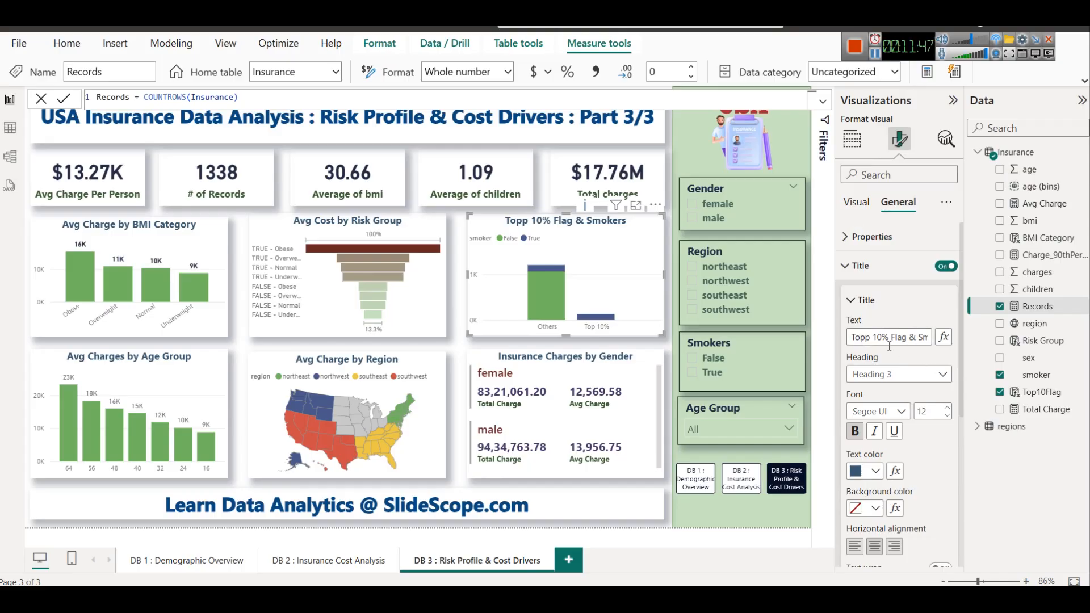
pyautogui.click(869, 337)
pyautogui.press('BackSpace')
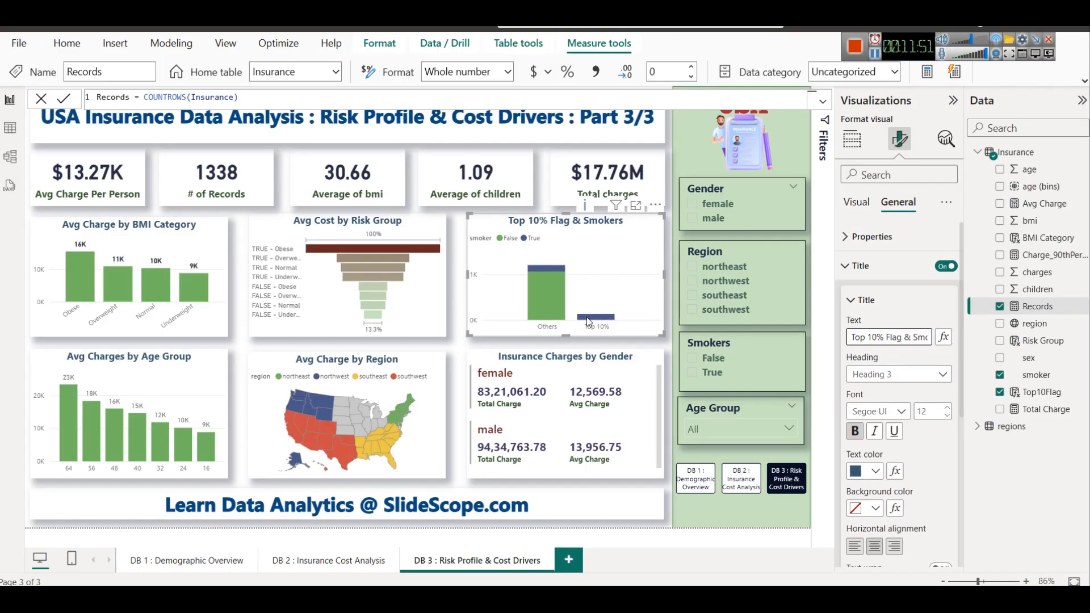
# Convert the Top 10% Flag & Smokers chart to a stacked bar chart and inspect its Top 10% bar
pyautogui.click(851, 139)
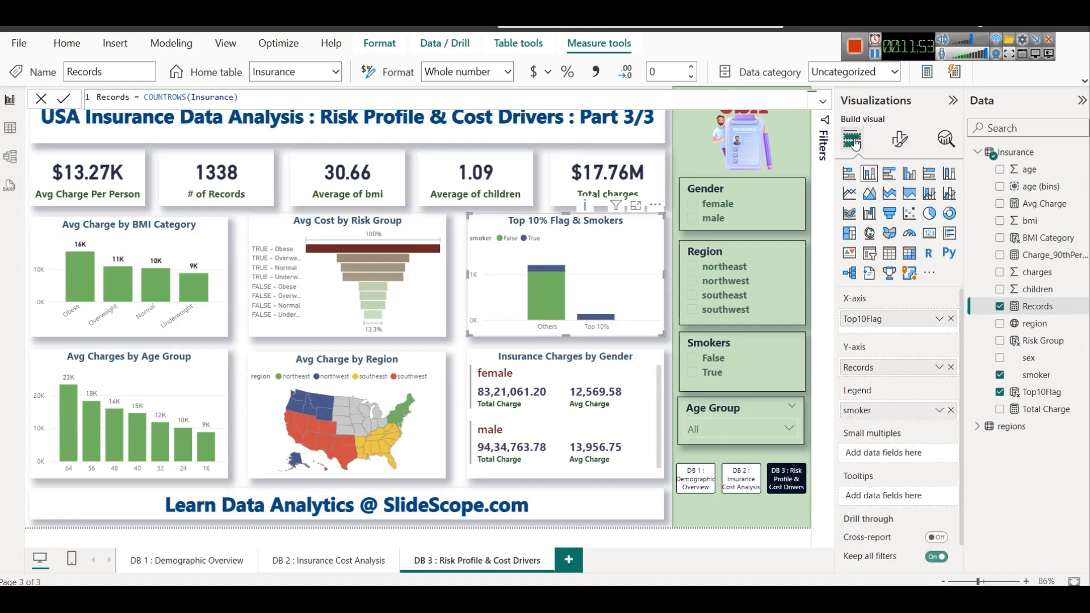
pyautogui.click(880, 87)
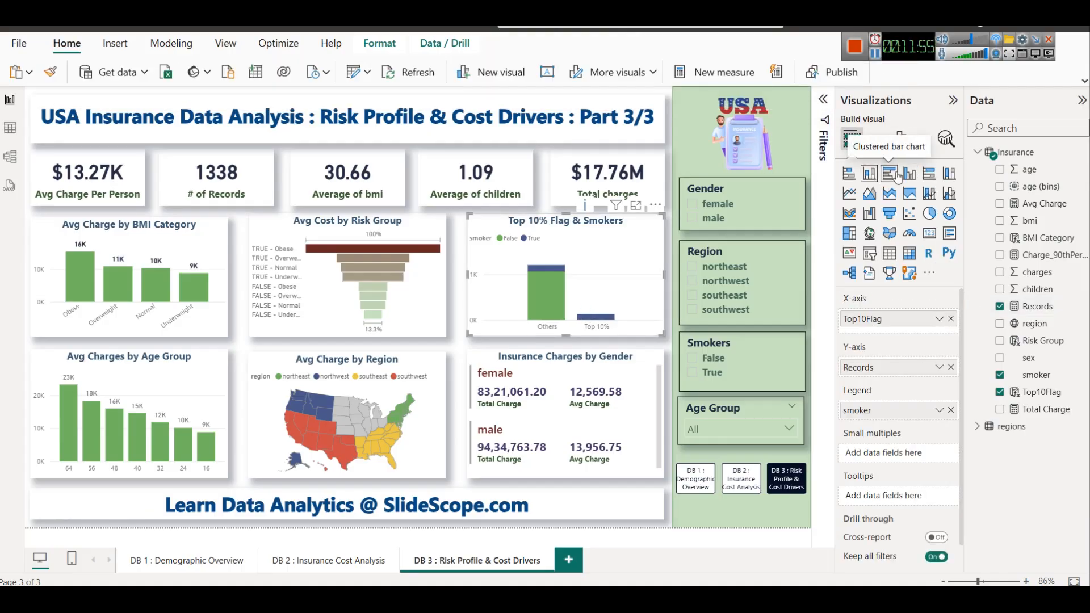
pyautogui.click(849, 173)
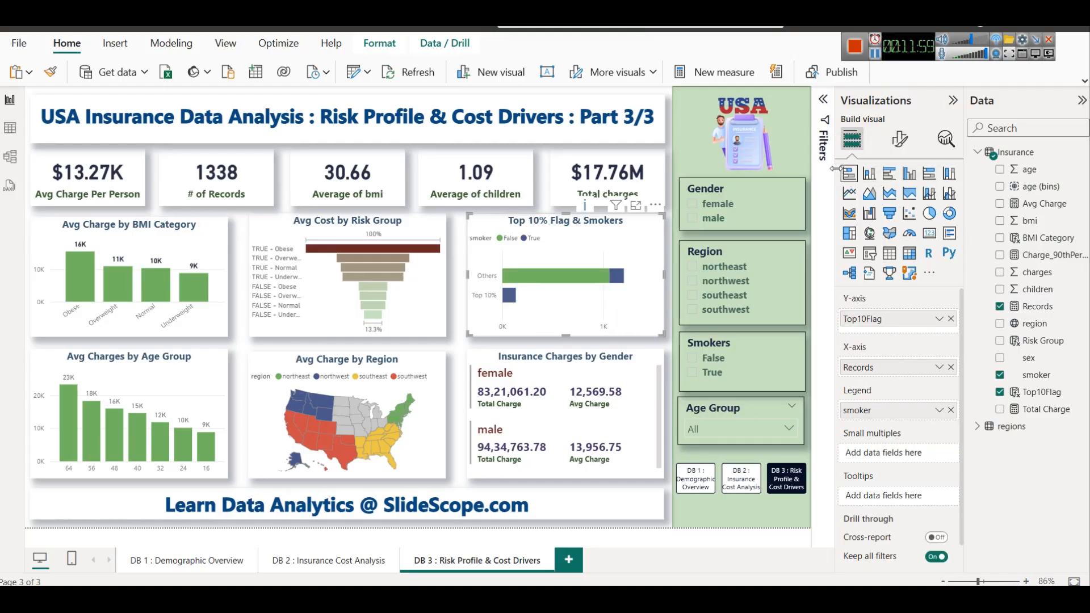
pyautogui.click(546, 346)
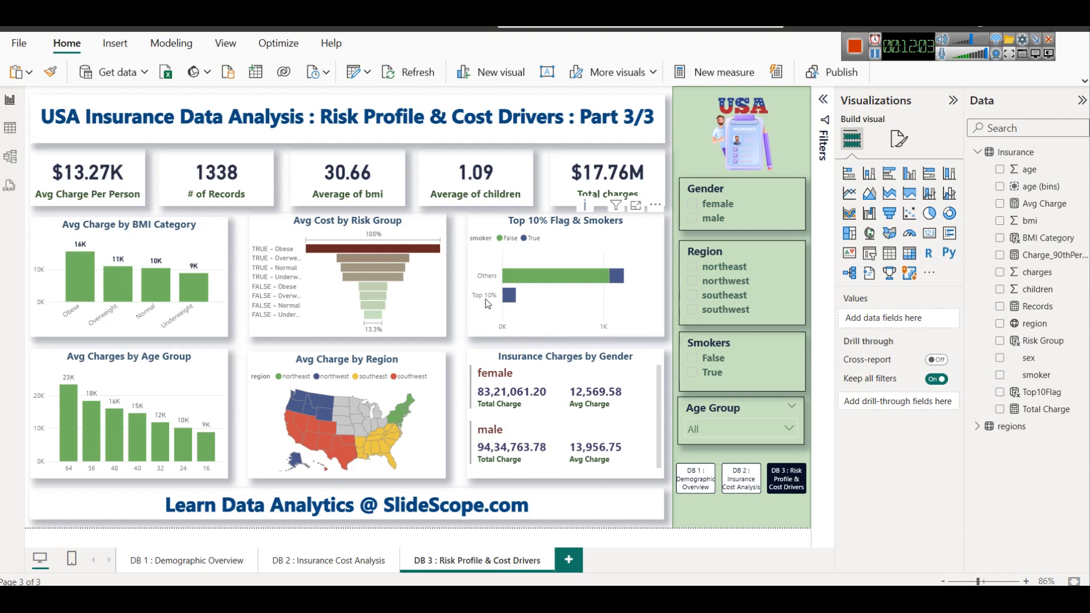
pyautogui.moveTo(509, 304)
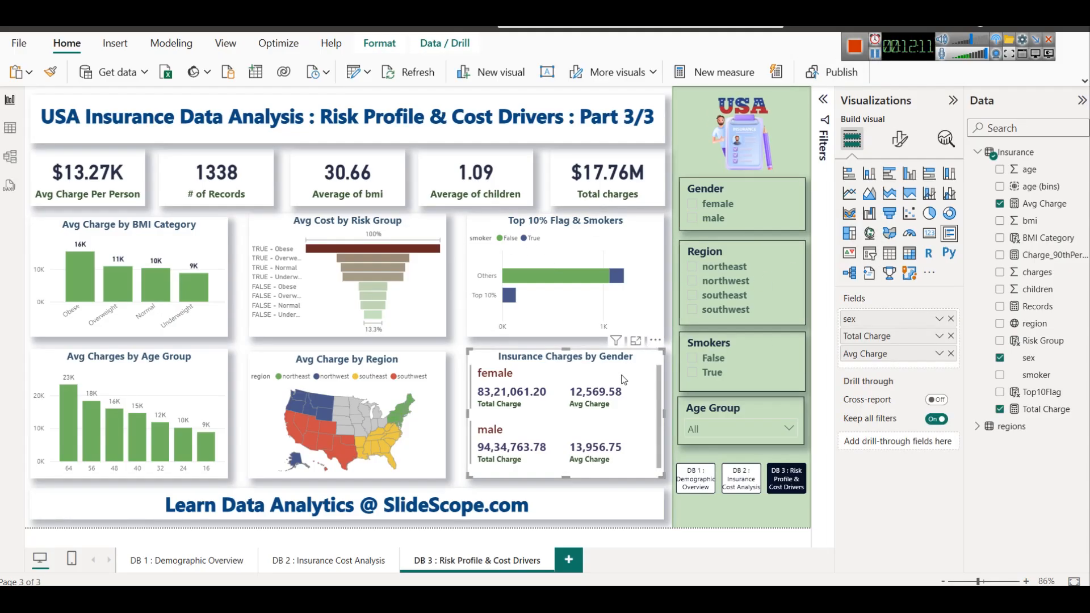
# Convert the Insurance Charges by Gender card to a matrix and remove its Avg Charge, Total Charge and sex fields
pyautogui.click(908, 253)
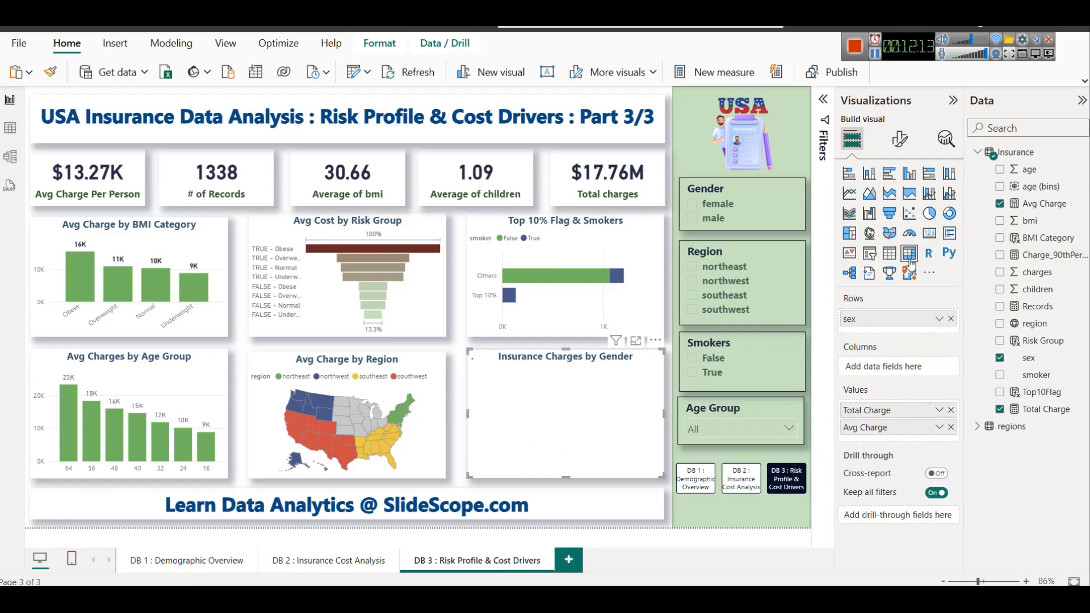
pyautogui.click(950, 427)
pyautogui.click(951, 410)
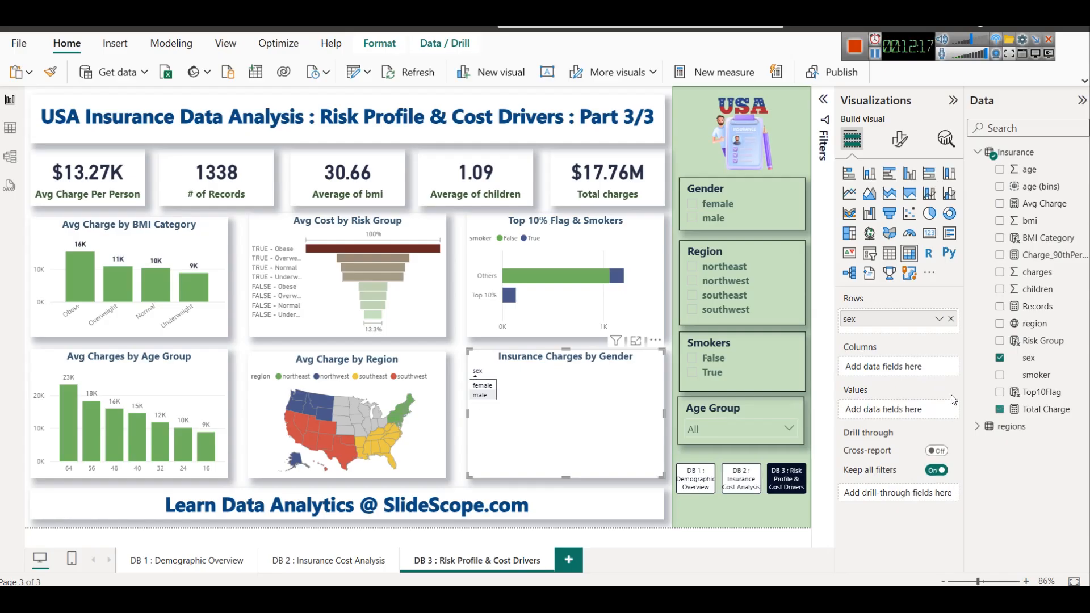
pyautogui.click(950, 318)
# Set the matrix rows to Top10Flag, columns to BMI Category and values to Records, and view it enlarged
pyautogui.moveTo(1040, 393); pyautogui.dragTo(913, 321)
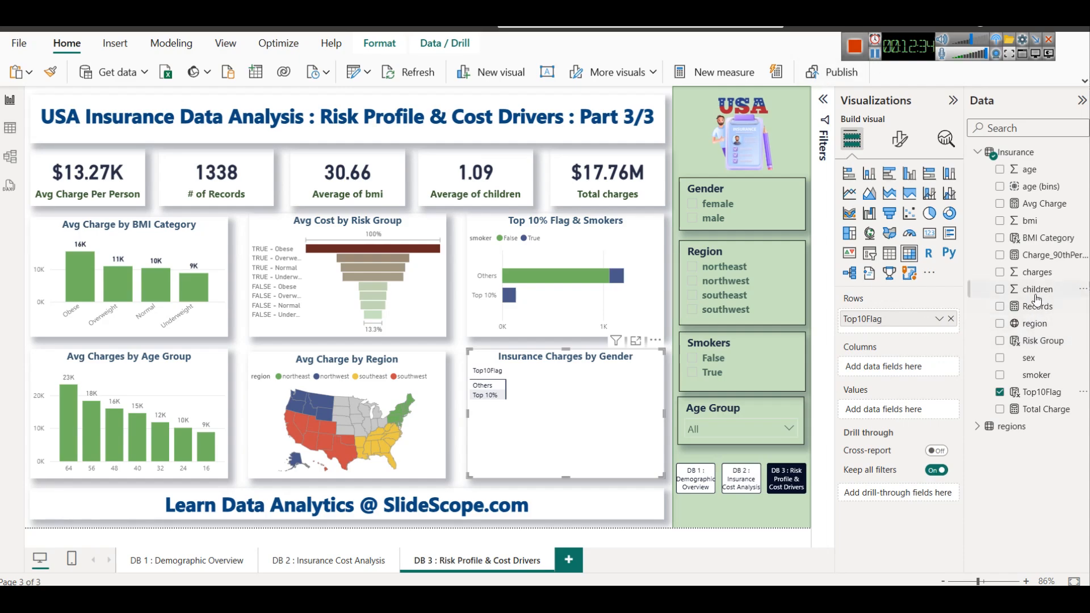
pyautogui.moveTo(1044, 238); pyautogui.dragTo(890, 370)
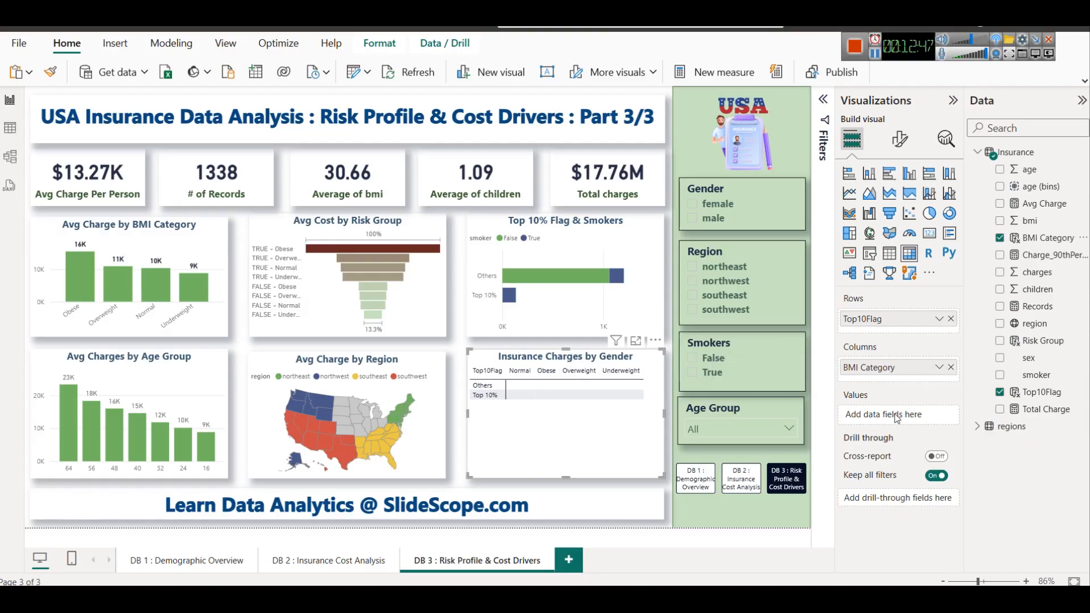
pyautogui.moveTo(1037, 306); pyautogui.dragTo(879, 416)
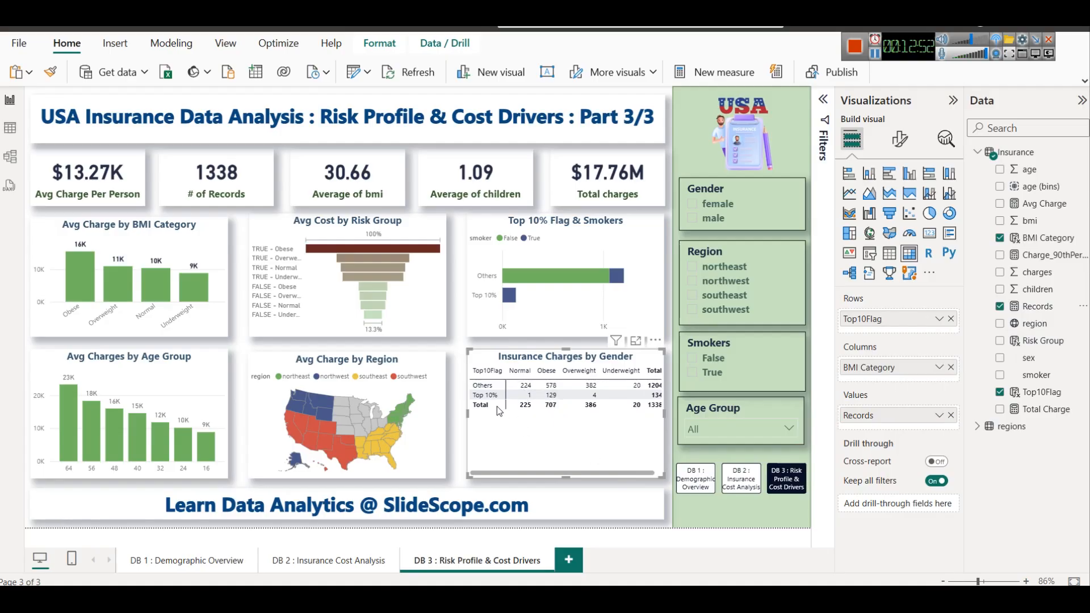
pyautogui.click(634, 341)
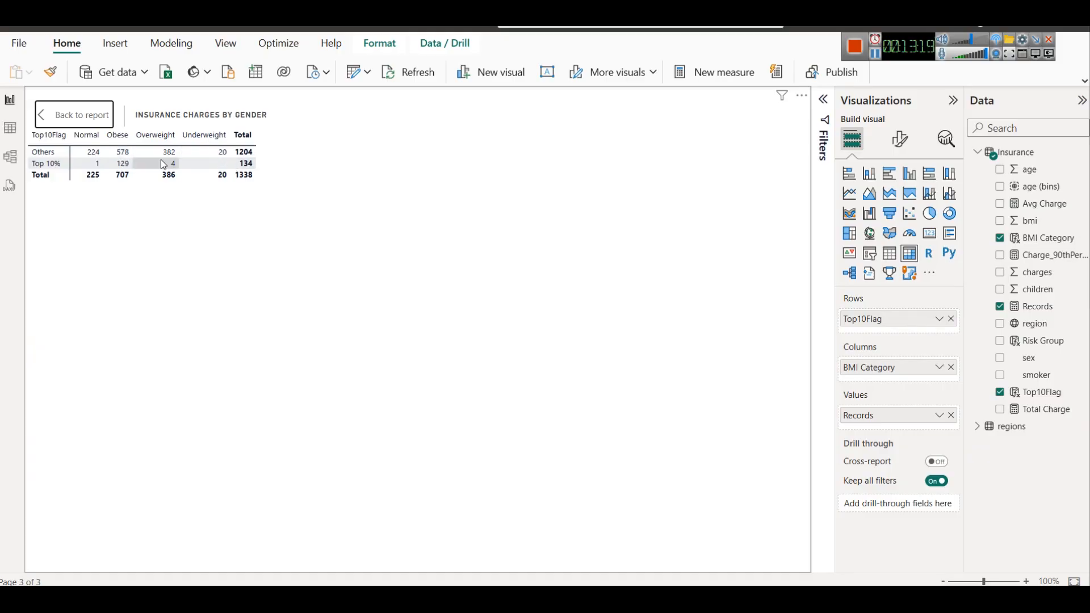
# Return to the report, convert the Insurance Charges by Gender matrix to a table and add the children field
pyautogui.click(41, 116)
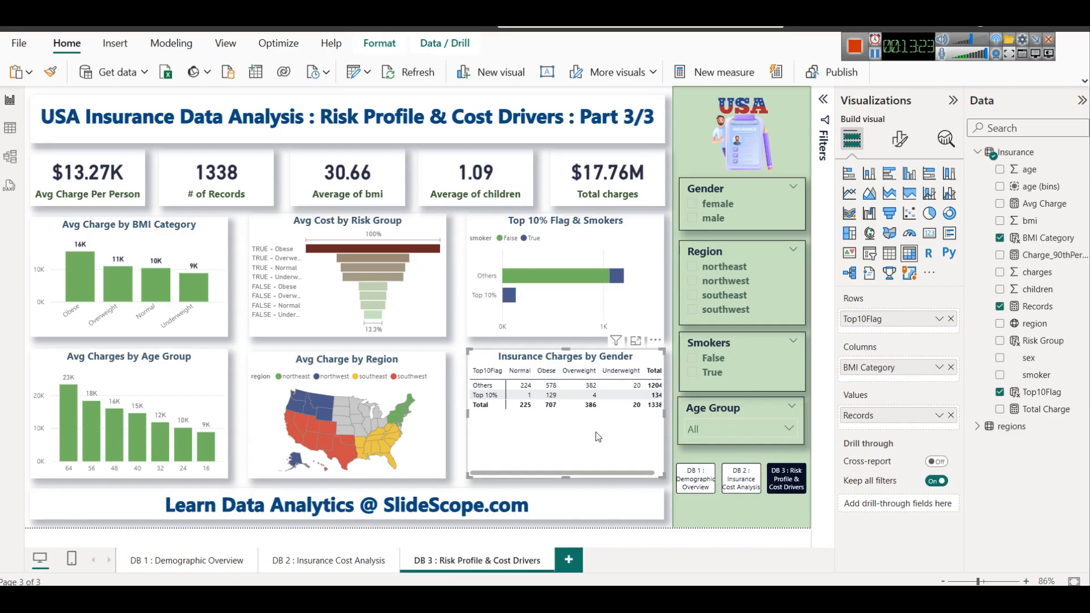
pyautogui.click(888, 253)
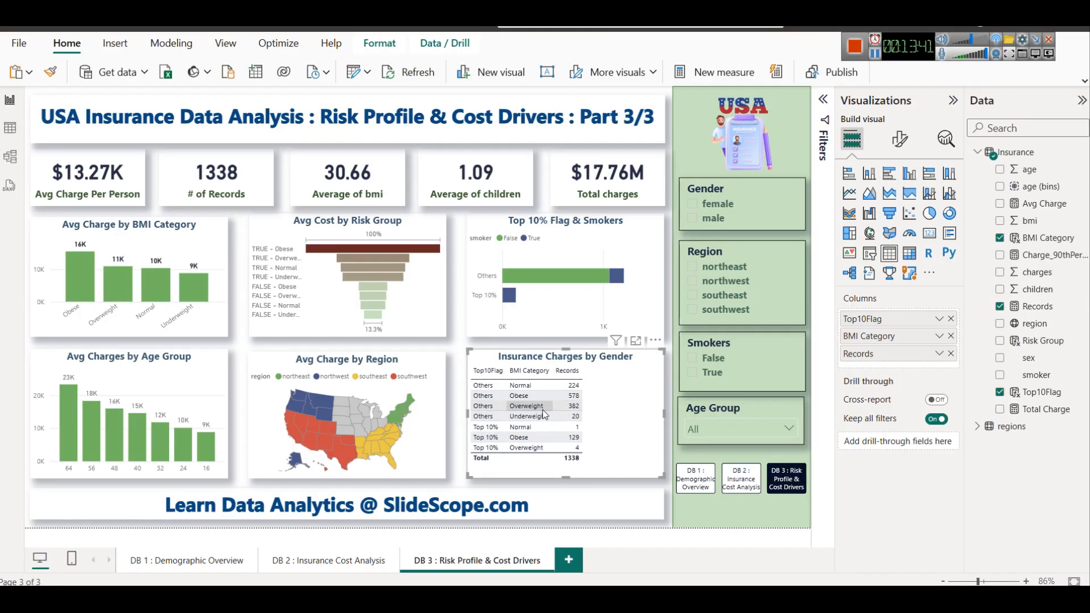
pyautogui.moveTo(1051, 294); pyautogui.dragTo(896, 364)
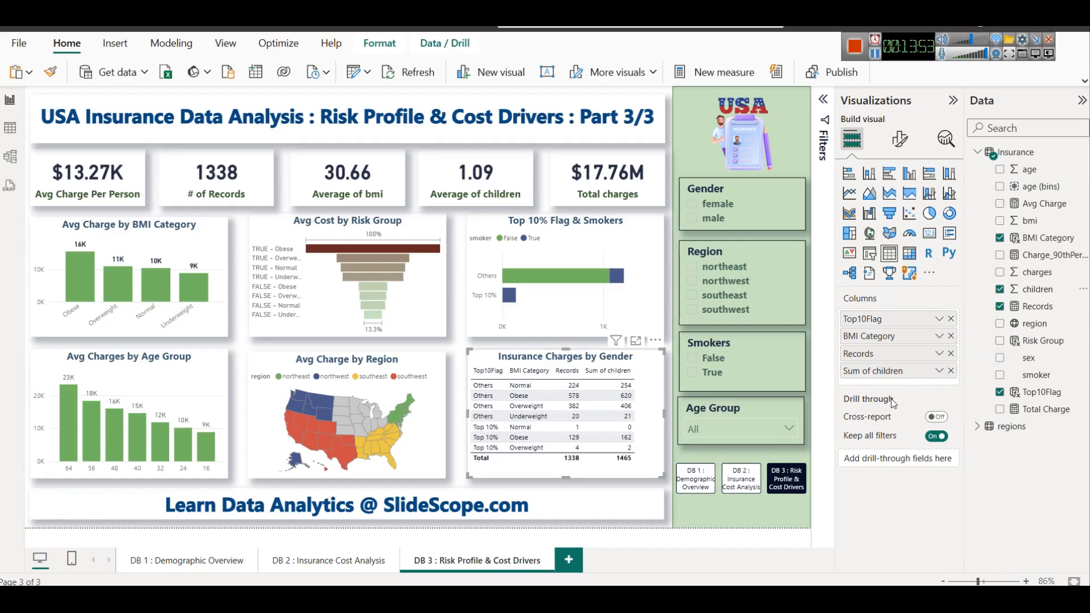
# Retitle the table as "Top10% Flag - BMI & Num of Children"
pyautogui.moveTo(893, 402)
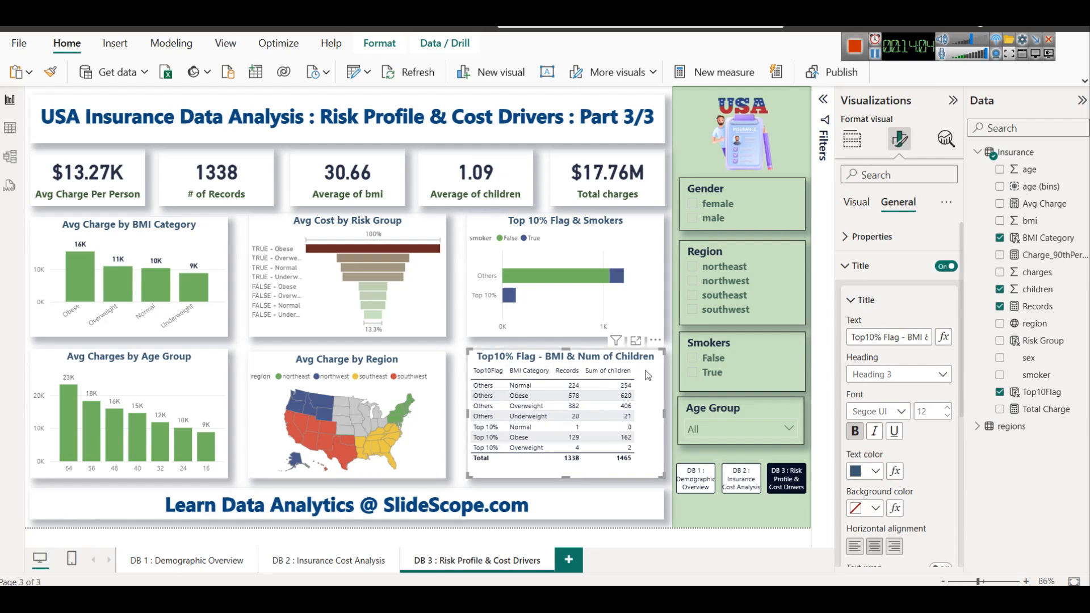
pyautogui.click(856, 265)
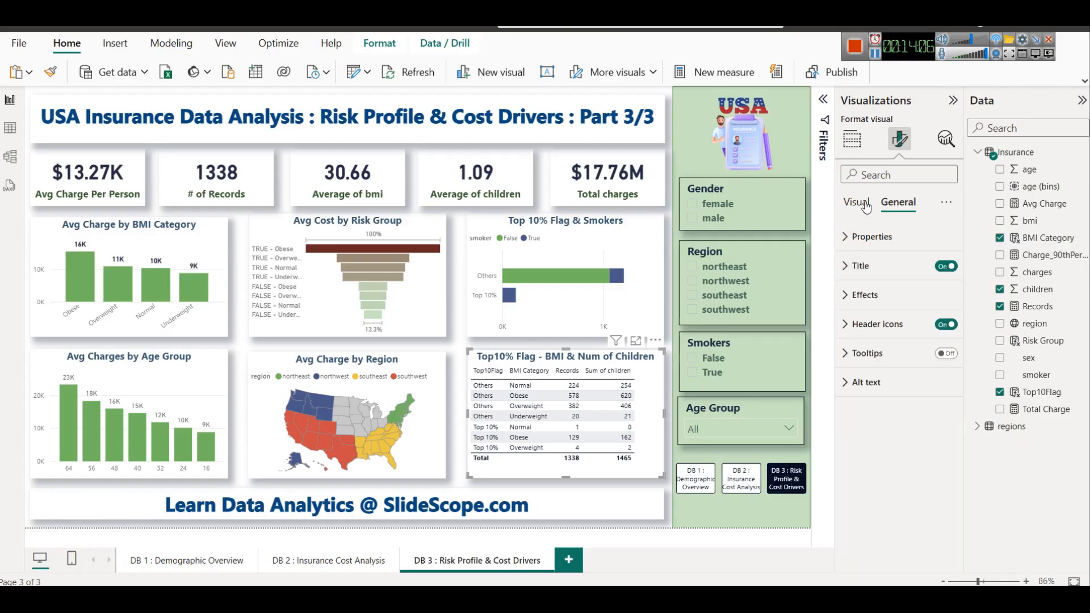
# Set the table's values to font size 9 with a dark navy text color
pyautogui.click(863, 202)
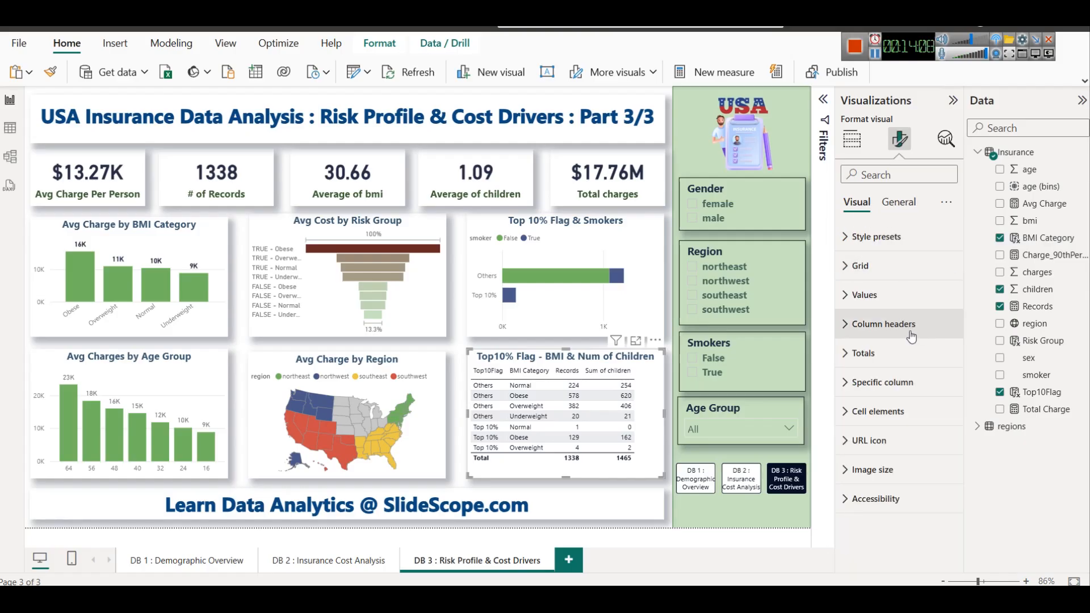
pyautogui.click(874, 296)
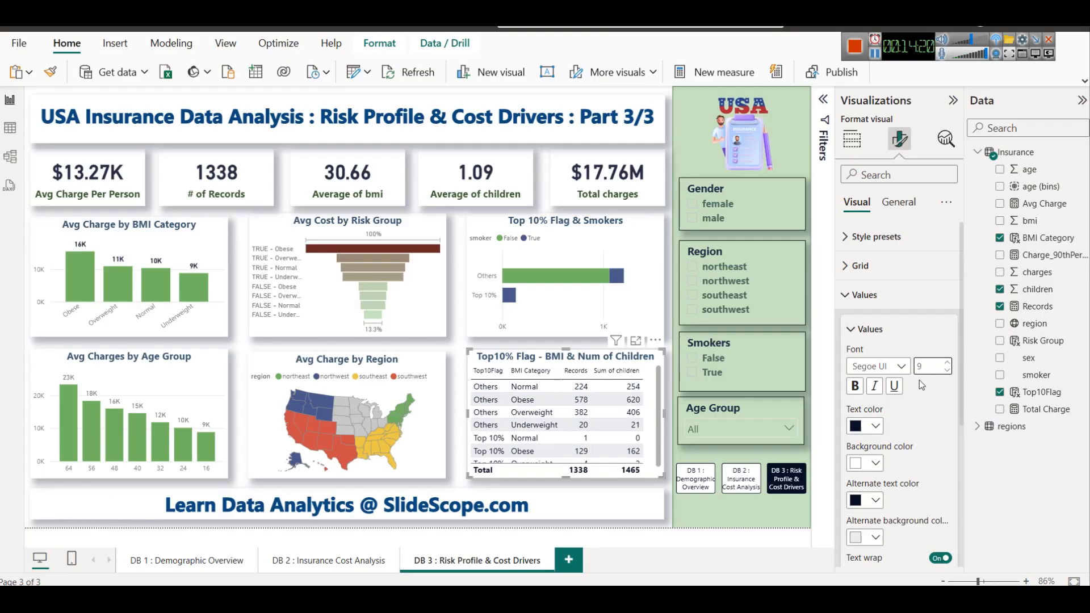
pyautogui.click(875, 426)
pyautogui.click(928, 315)
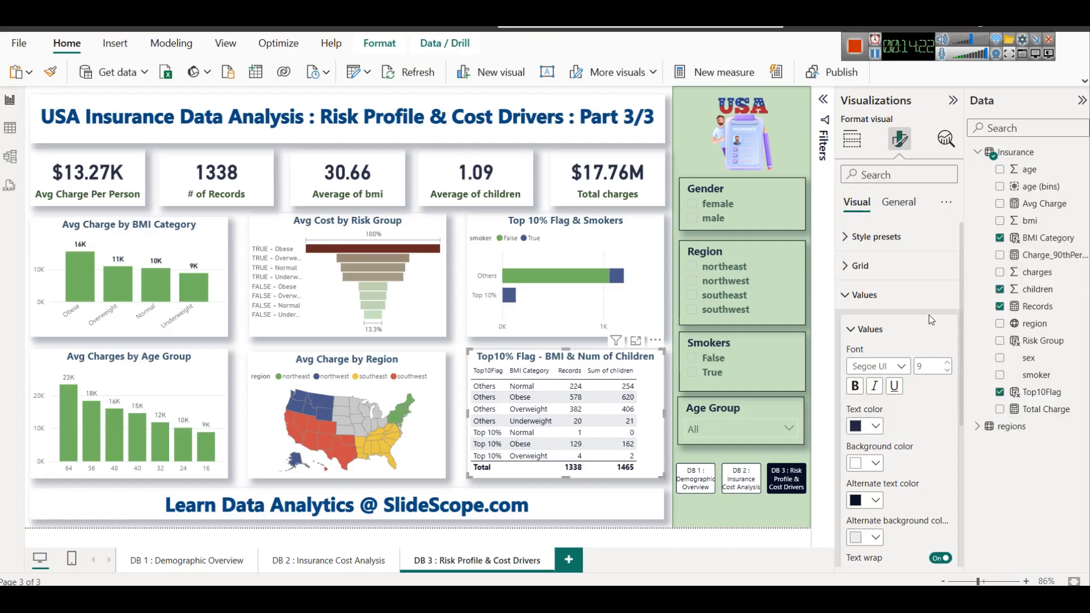
# Set the alternate background color of the table's values to light green
pyautogui.scroll(-3, 890, 436)
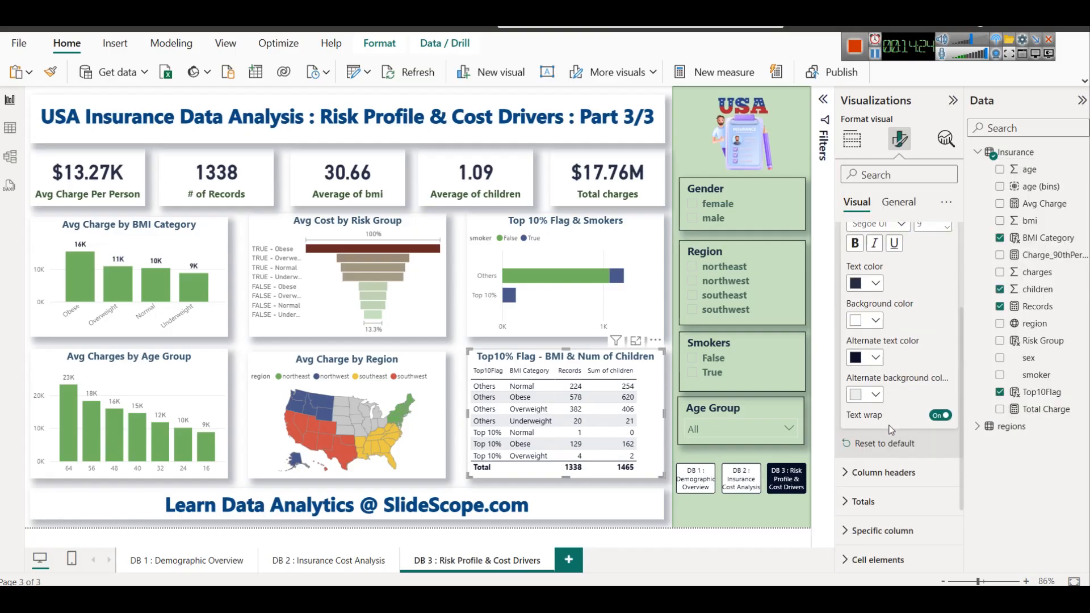
pyautogui.click(875, 394)
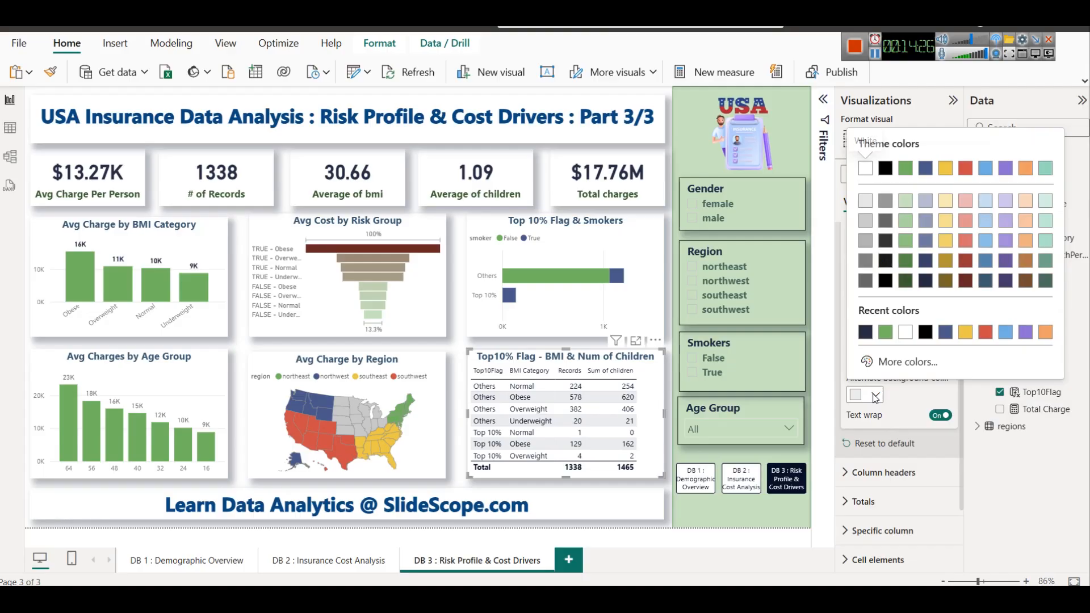
pyautogui.click(910, 200)
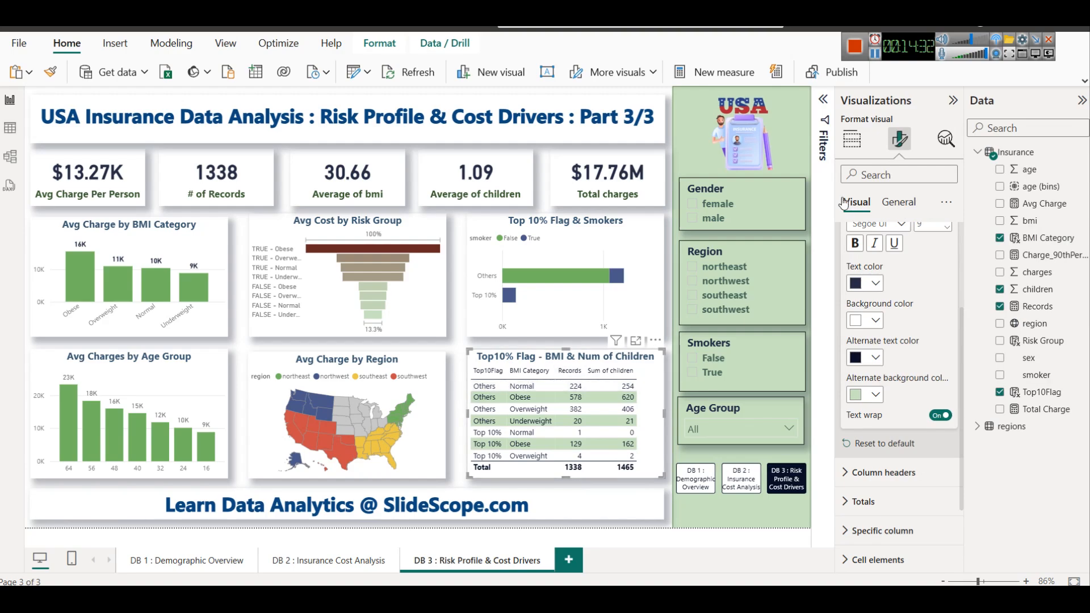
# Rename the Sum of children column as "Children" for this table and widen the columns to fill the visual
pyautogui.scroll(3, 855, 244)
pyautogui.click(851, 140)
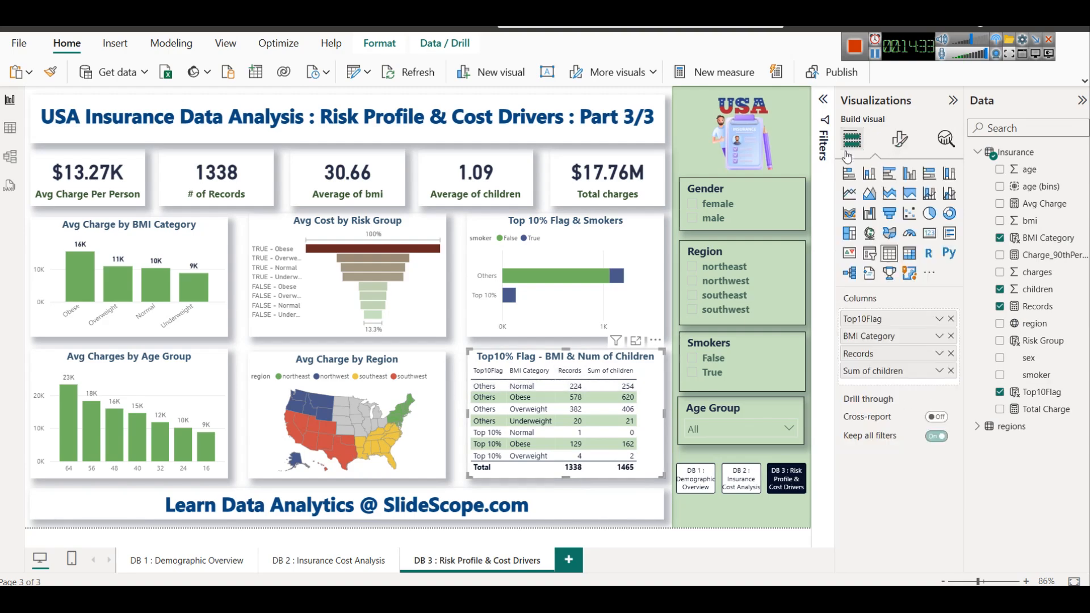
pyautogui.click(940, 370)
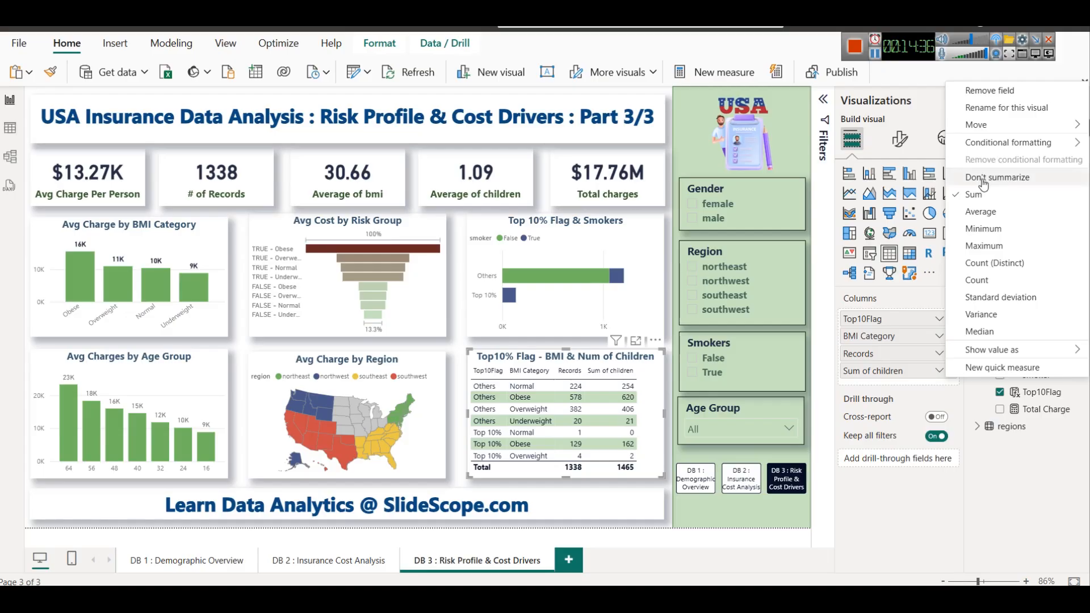
pyautogui.click(1005, 108)
pyautogui.hotkey('ctrl', 'a')
pyautogui.write('Ch')
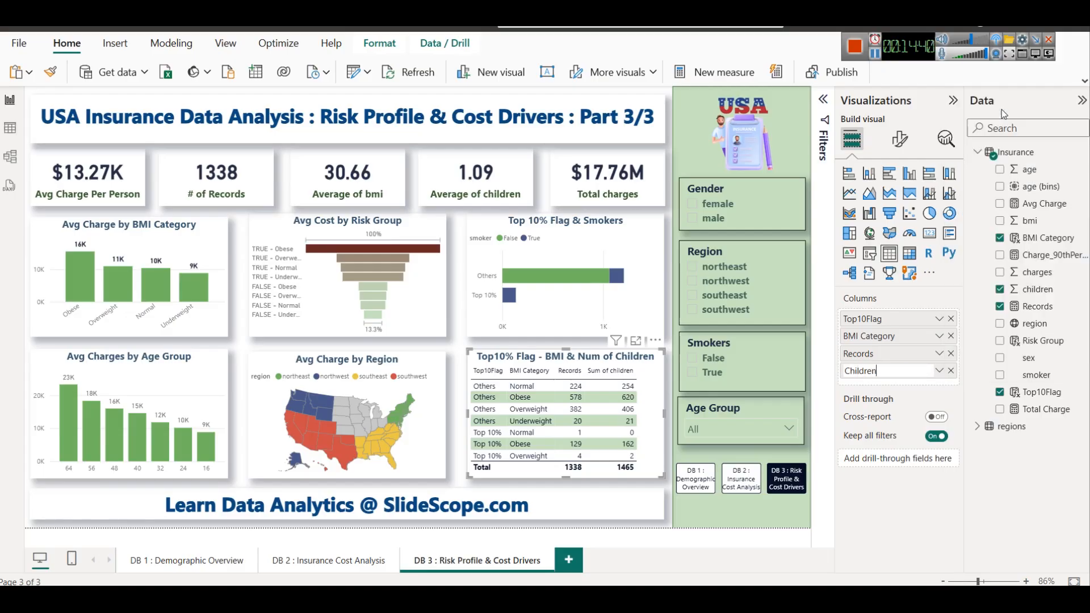
pyautogui.write('ildren')
pyautogui.press('Return')
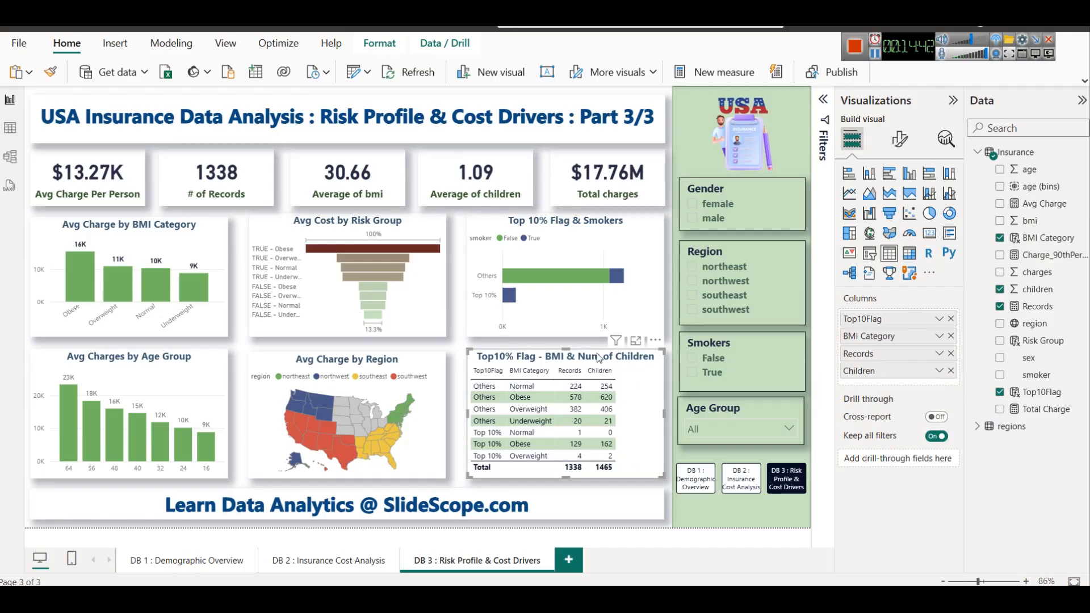
pyautogui.moveTo(583, 368)
pyautogui.mouseDown()
pyautogui.moveTo(609, 368)
pyautogui.moveTo(564, 371)
pyautogui.mouseUp()
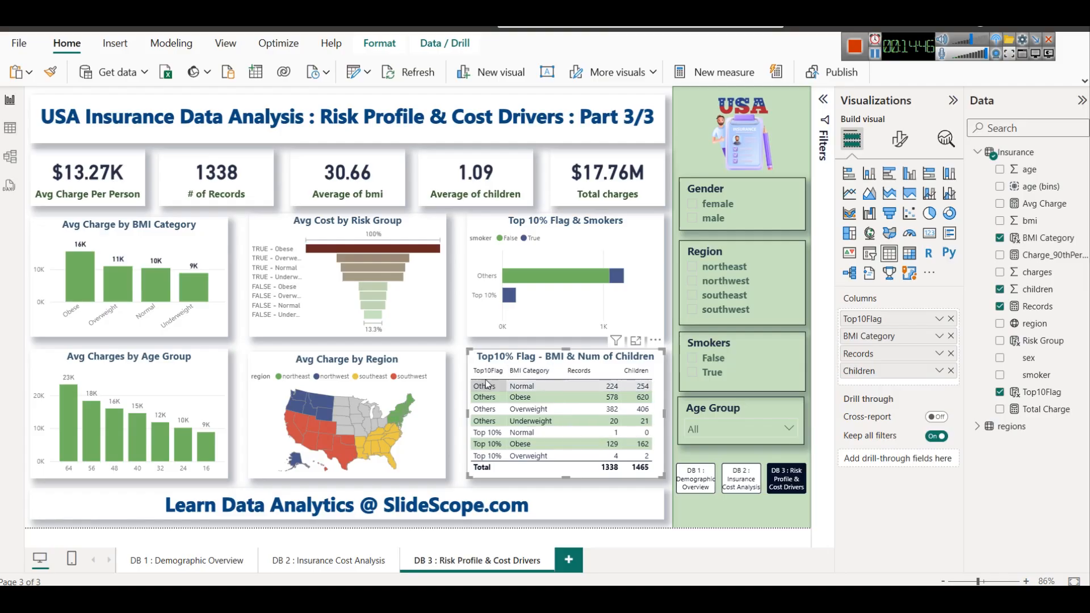
pyautogui.click(454, 384)
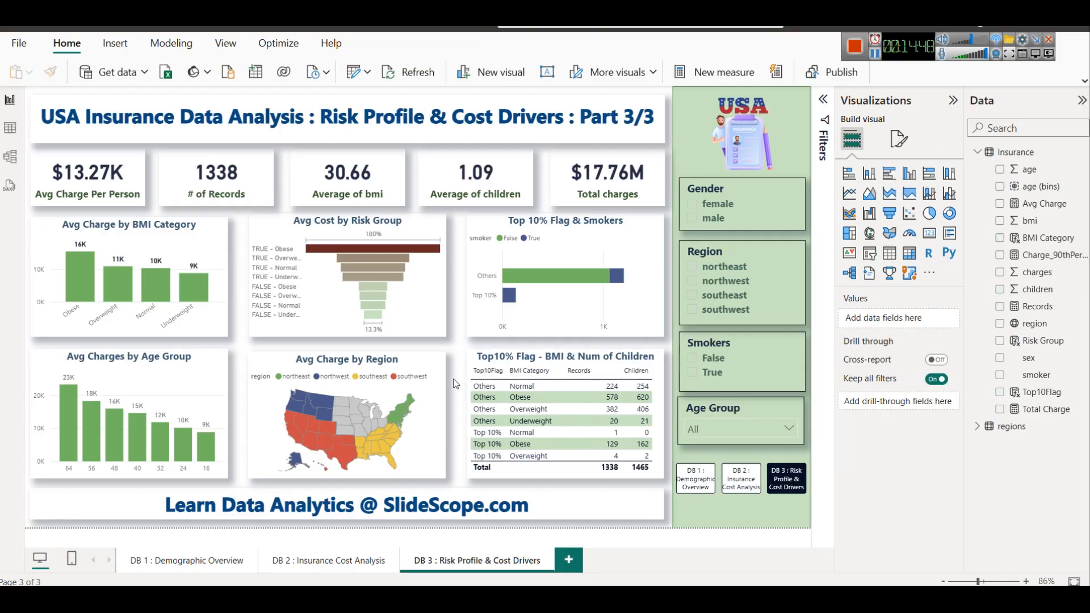
# Make the Top10% Flag table's column headers bold with dark red text
pyautogui.click(629, 475)
pyautogui.click(909, 147)
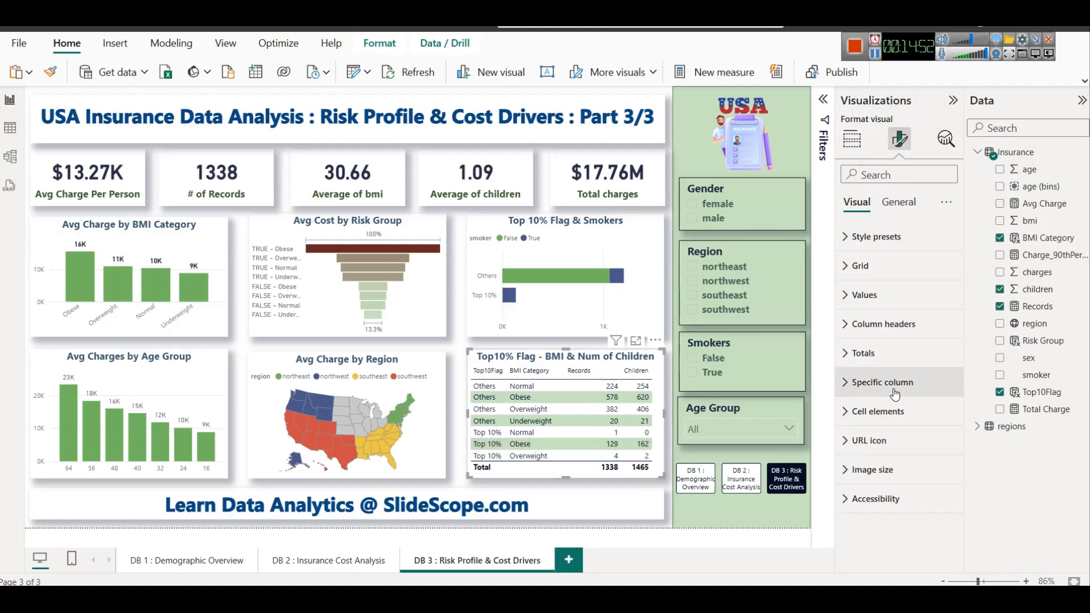
pyautogui.click(885, 325)
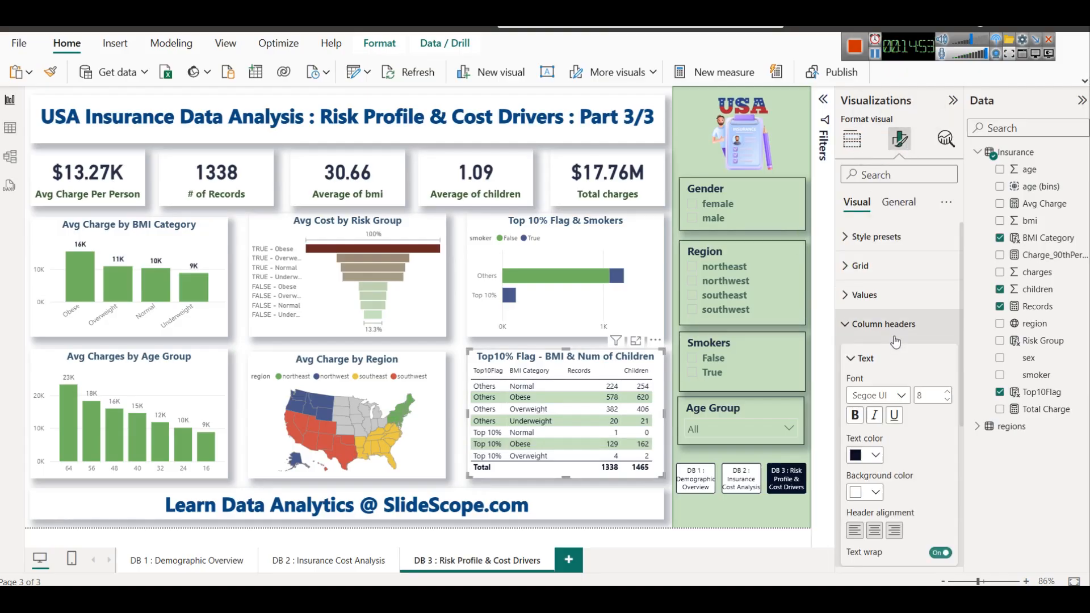
pyautogui.click(859, 420)
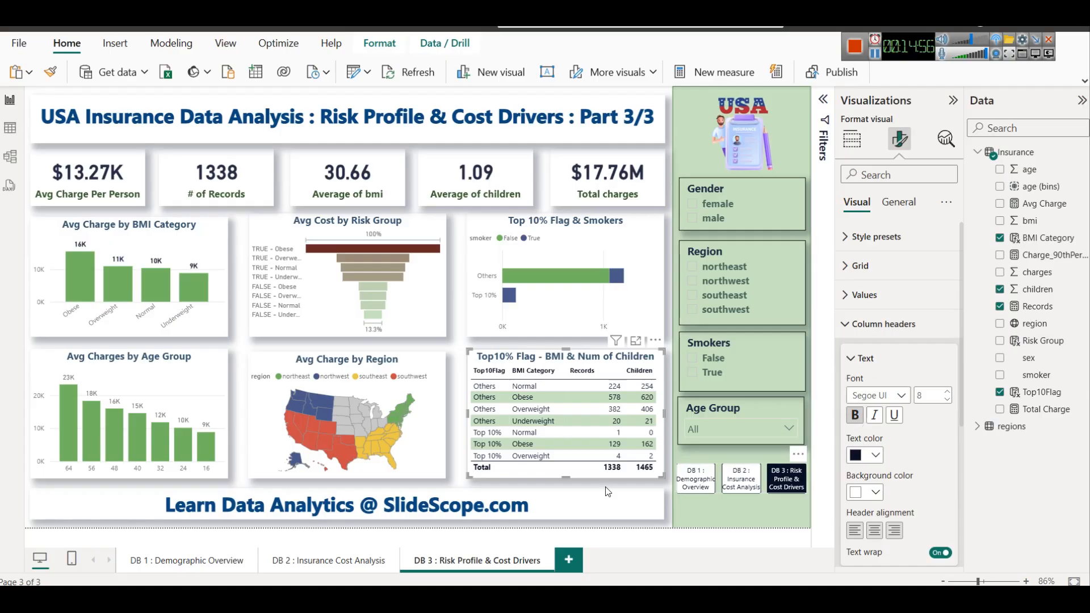
pyautogui.click(875, 454)
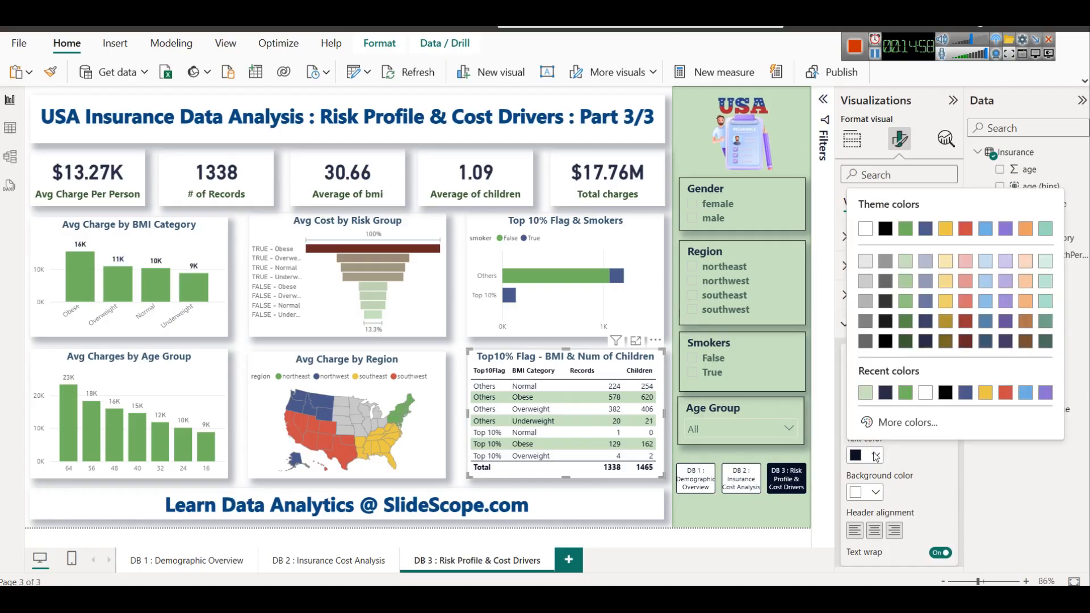
pyautogui.click(967, 342)
pyautogui.click(617, 502)
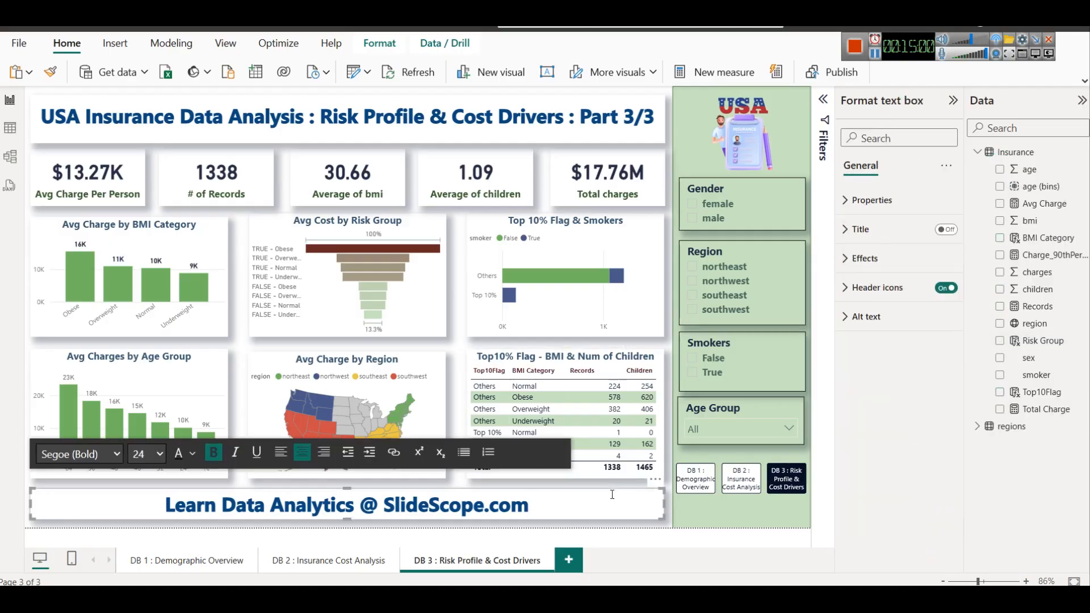
pyautogui.click(461, 352)
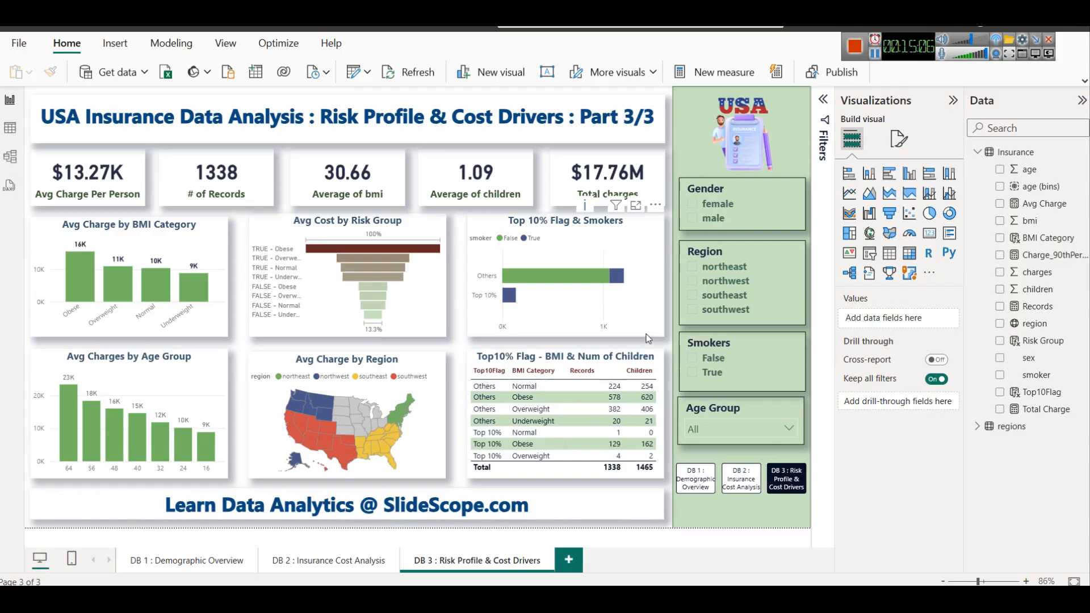
# After consulting the browser guide's Top10Flag visuals, convert the Avg Charge by Region map to a ribbon chart and remove its region, Avg Charge and Name fields
pyautogui.hotkey('alt', 'Tab')
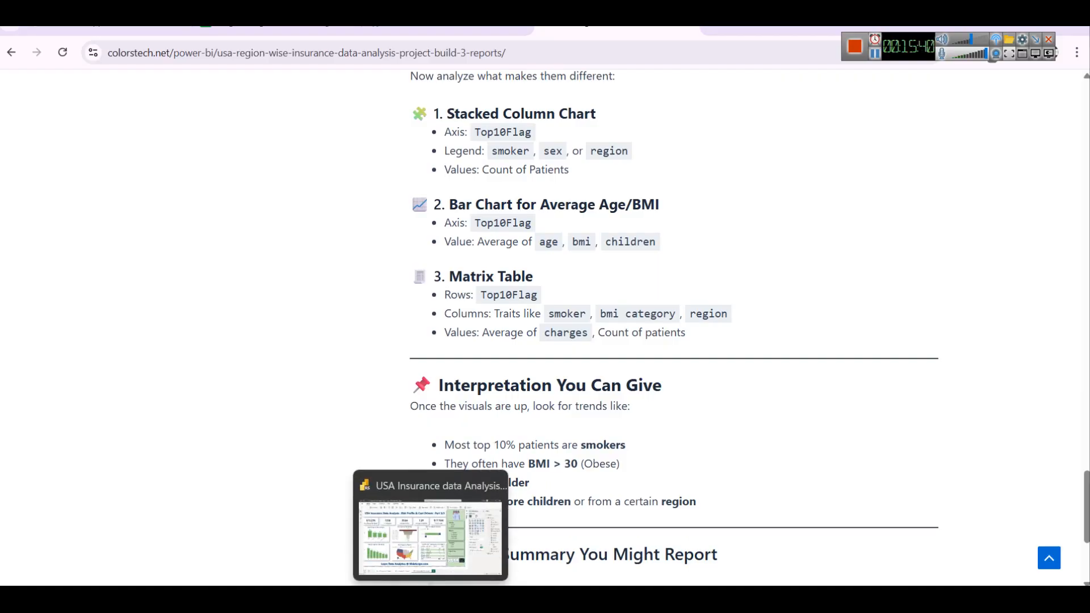
pyautogui.click(430, 597)
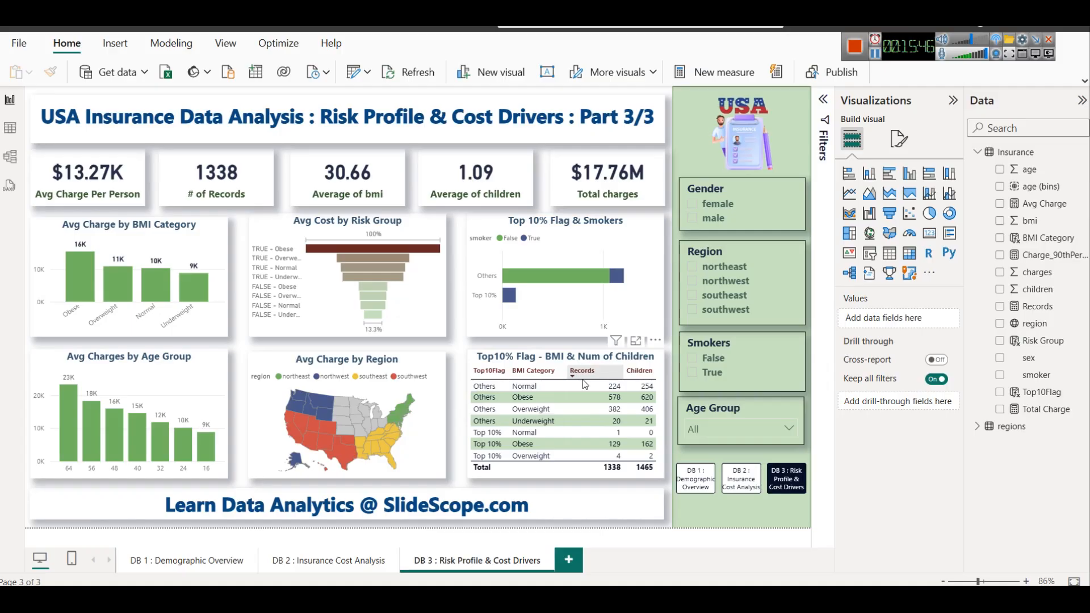
pyautogui.click(438, 373)
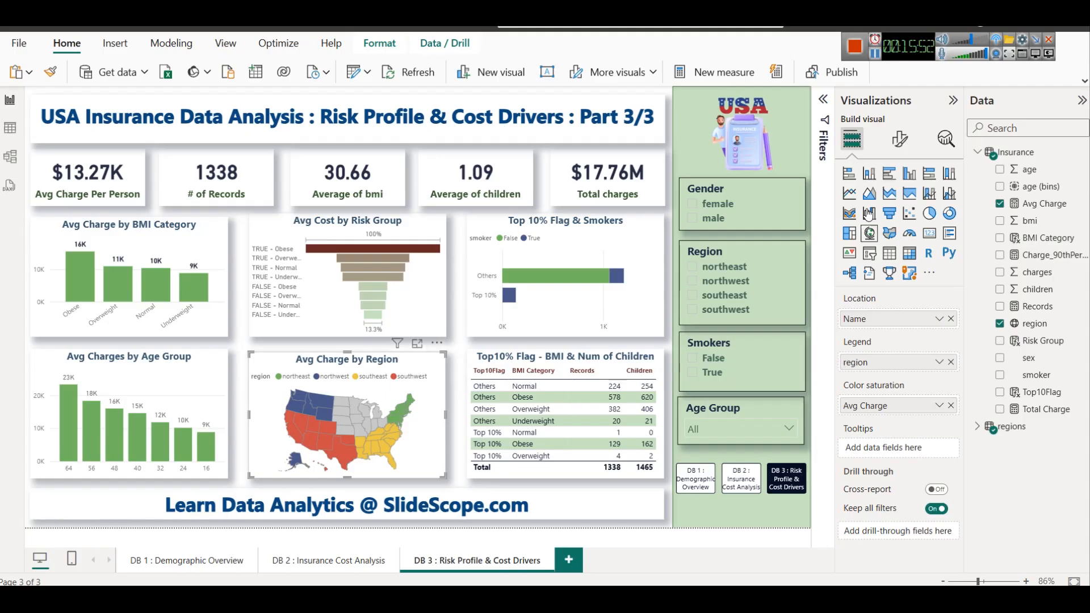
pyautogui.click(849, 213)
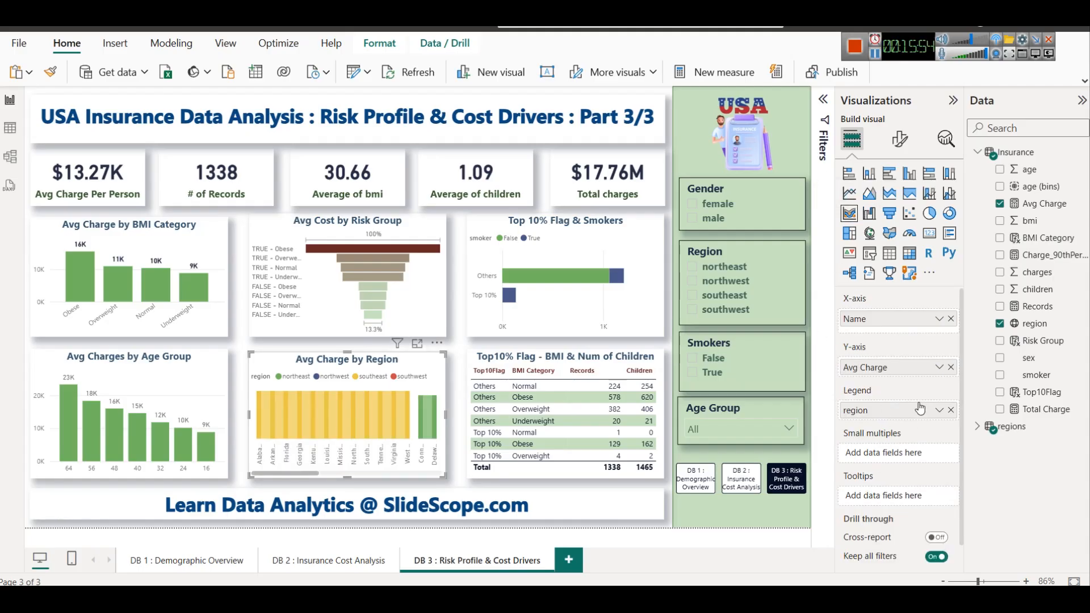
pyautogui.click(951, 410)
pyautogui.click(951, 366)
pyautogui.click(951, 319)
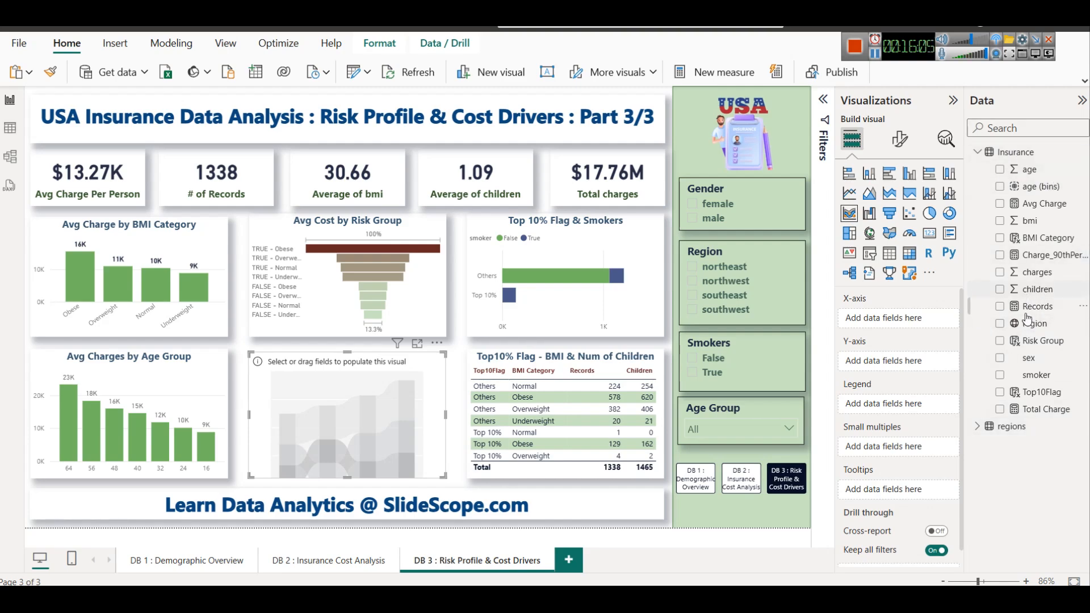
# Set the ribbon chart's X-axis to region, legend to Top10Flag and Y-axis to Avg Charge, and view it enlarged
pyautogui.moveTo(1046, 327); pyautogui.dragTo(896, 319)
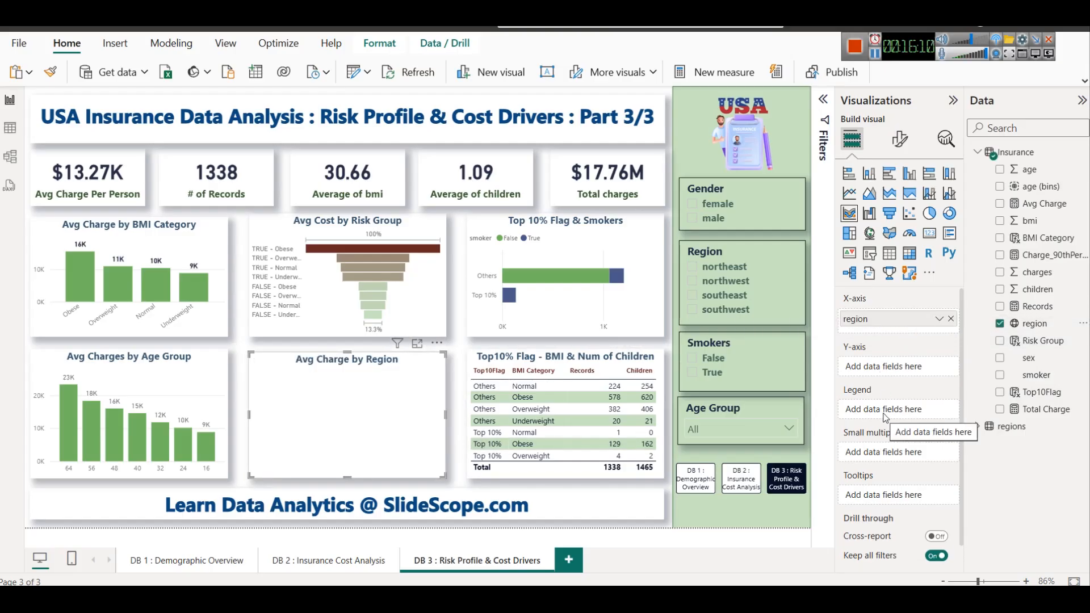
pyautogui.moveTo(1042, 397); pyautogui.dragTo(910, 411)
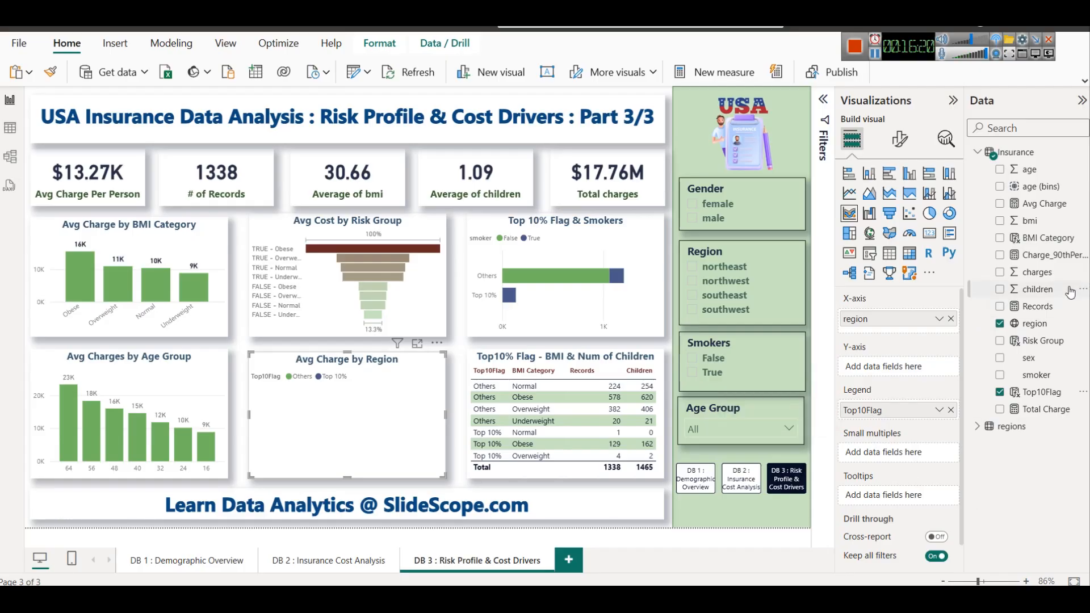
pyautogui.moveTo(1044, 204); pyautogui.dragTo(952, 366)
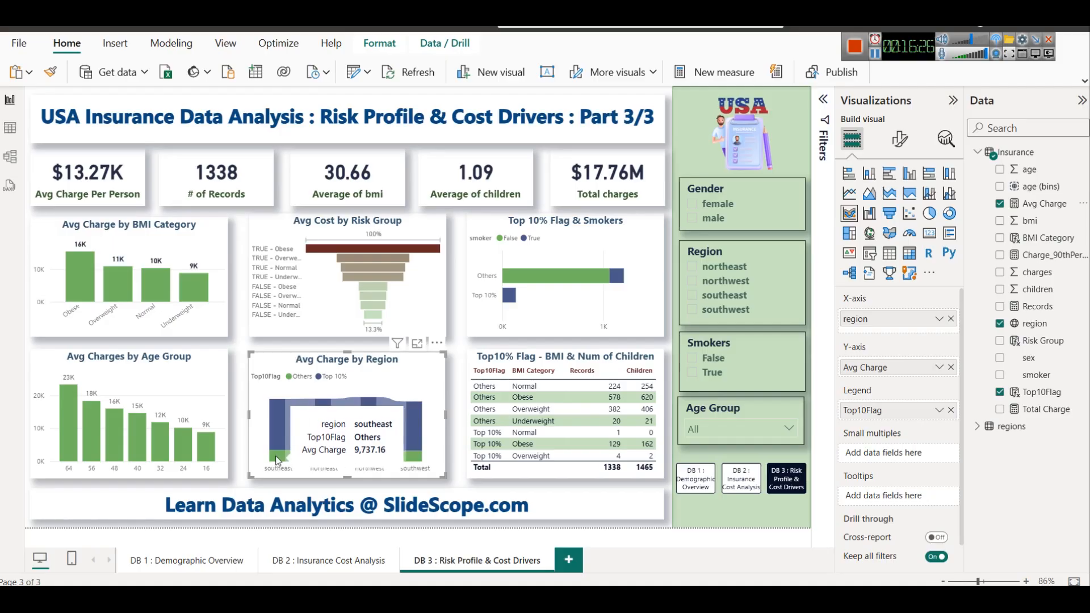
pyautogui.moveTo(379, 424)
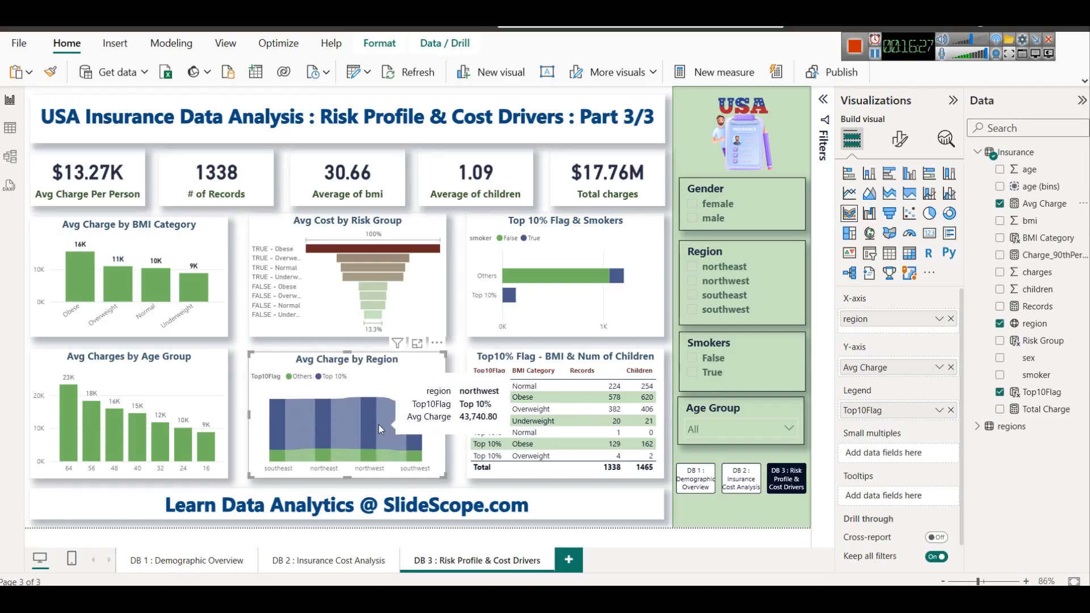
pyautogui.click(418, 344)
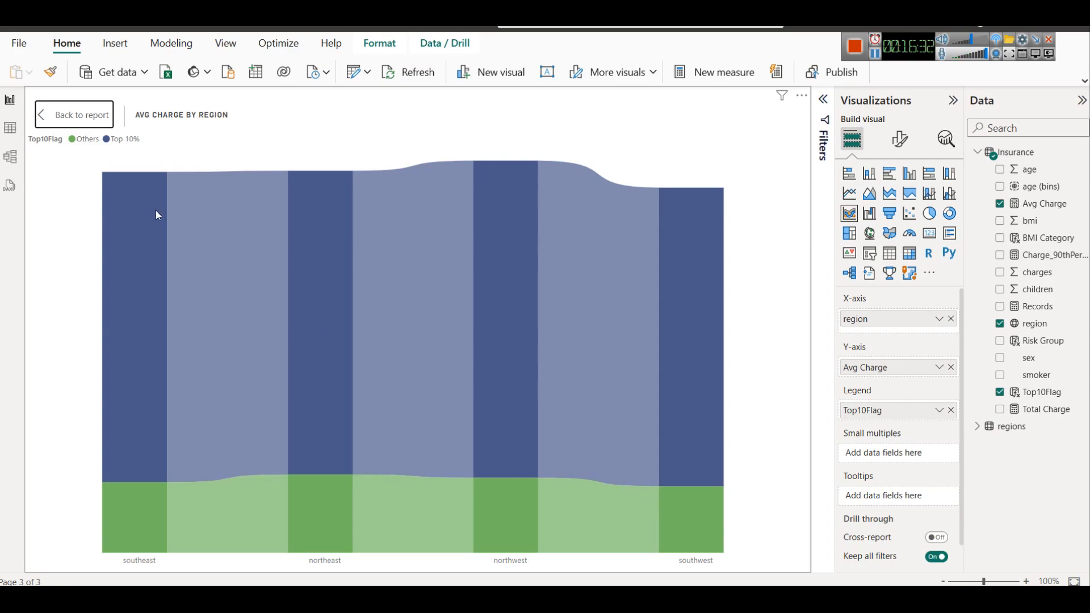
pyautogui.click(74, 115)
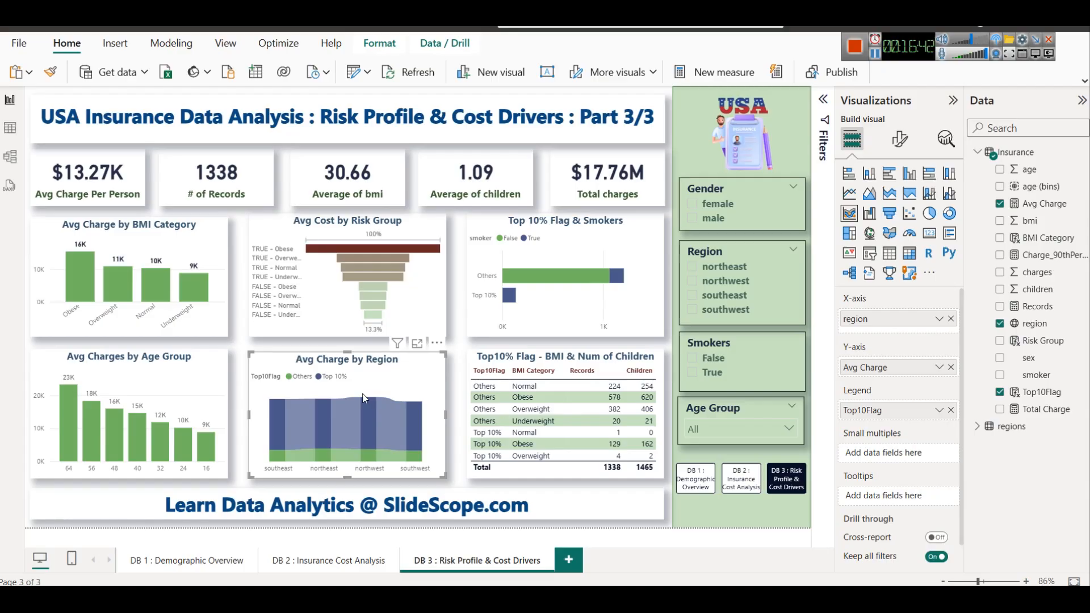
# Replace Avg Charge with Records on the ribbon chart's Y-axis
pyautogui.click(951, 366)
pyautogui.moveTo(1034, 306); pyautogui.dragTo(906, 359)
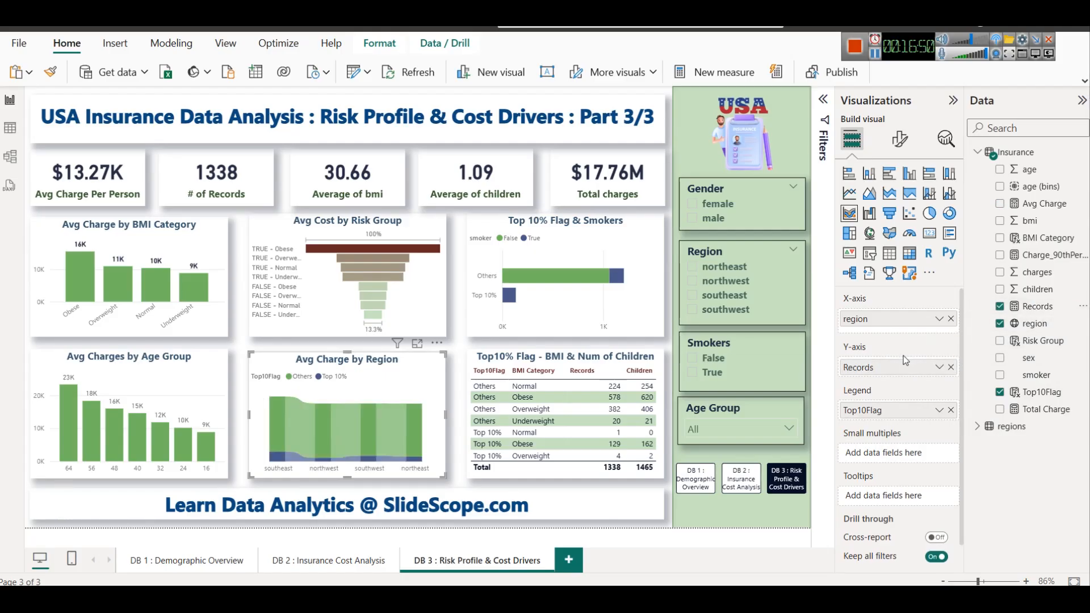
# Replace Records with Avg Charge on the ribbon chart's Y-axis
pyautogui.click(950, 368)
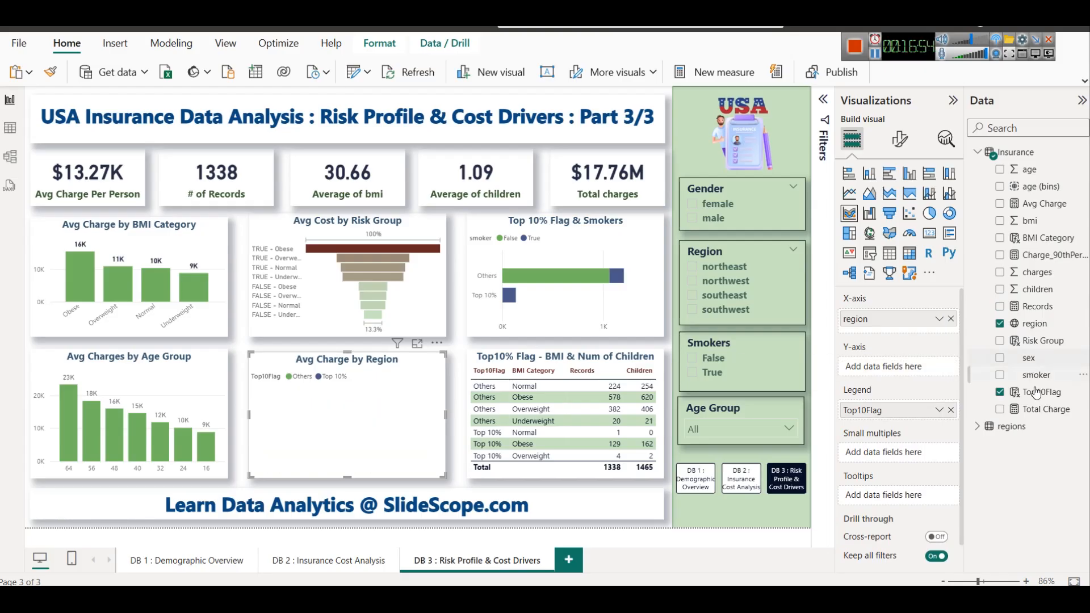
pyautogui.moveTo(1047, 205)
pyautogui.mouseDown()
pyautogui.moveTo(817, 368)
pyautogui.moveTo(864, 364)
pyautogui.mouseUp()
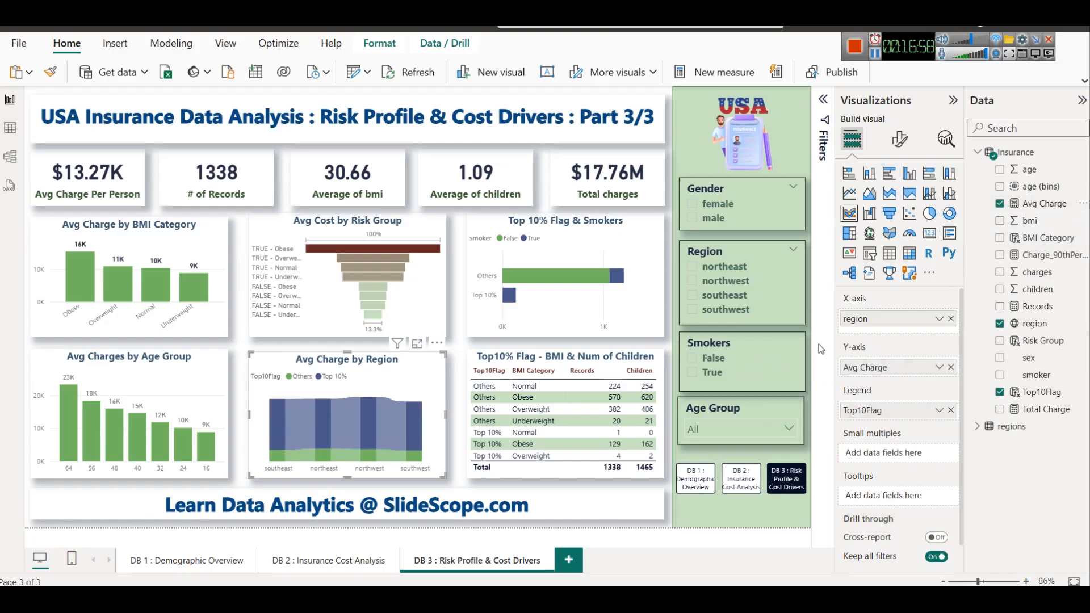
# Retitle the ribbon chart "Top 10% Flag - Avg Charges by Region"
pyautogui.click(900, 139)
pyautogui.click(908, 204)
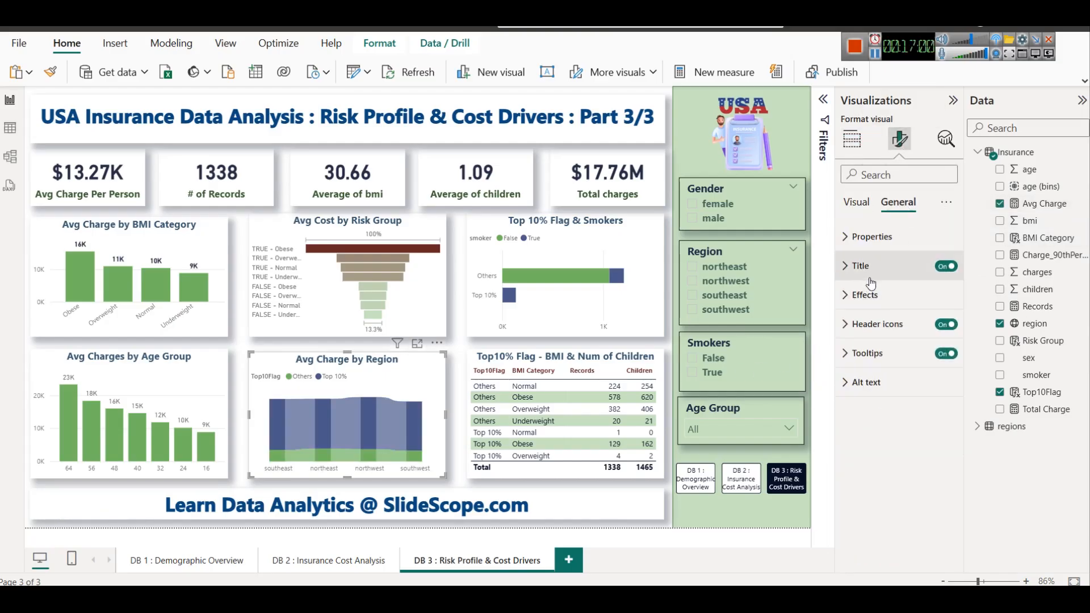
pyautogui.click(858, 266)
pyautogui.click(883, 339)
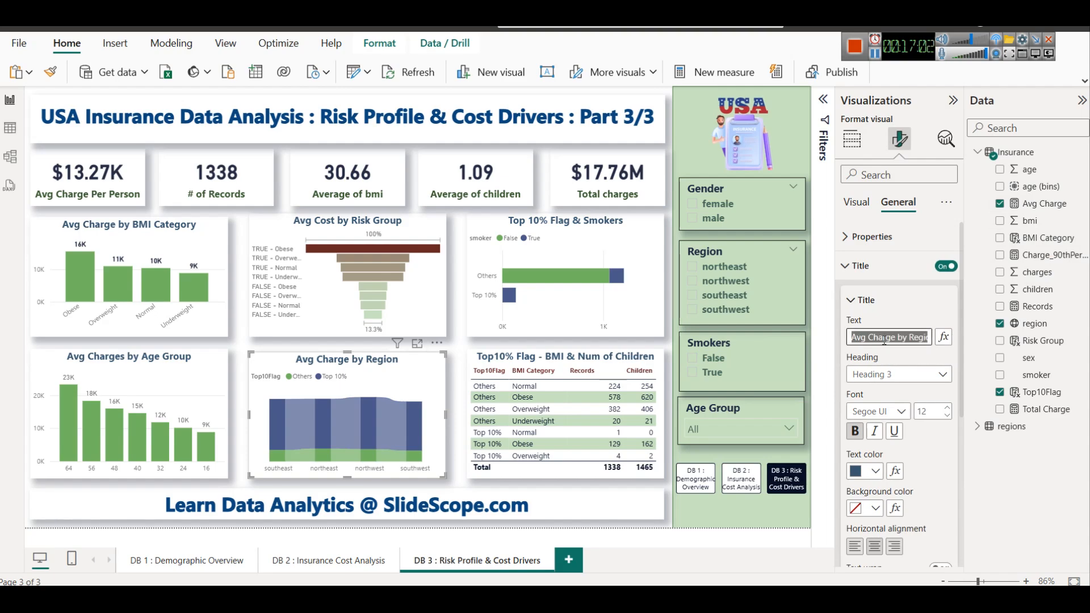
pyautogui.write('Top 10% Flah')
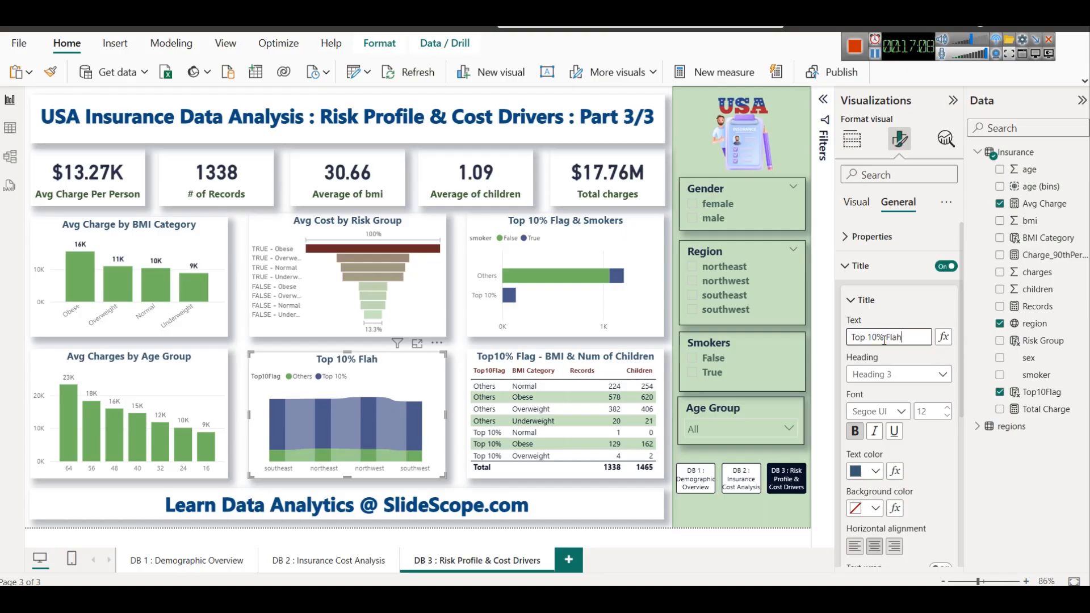
pyautogui.press('BackSpace')
pyautogui.write('g - Avg Charges by Re')
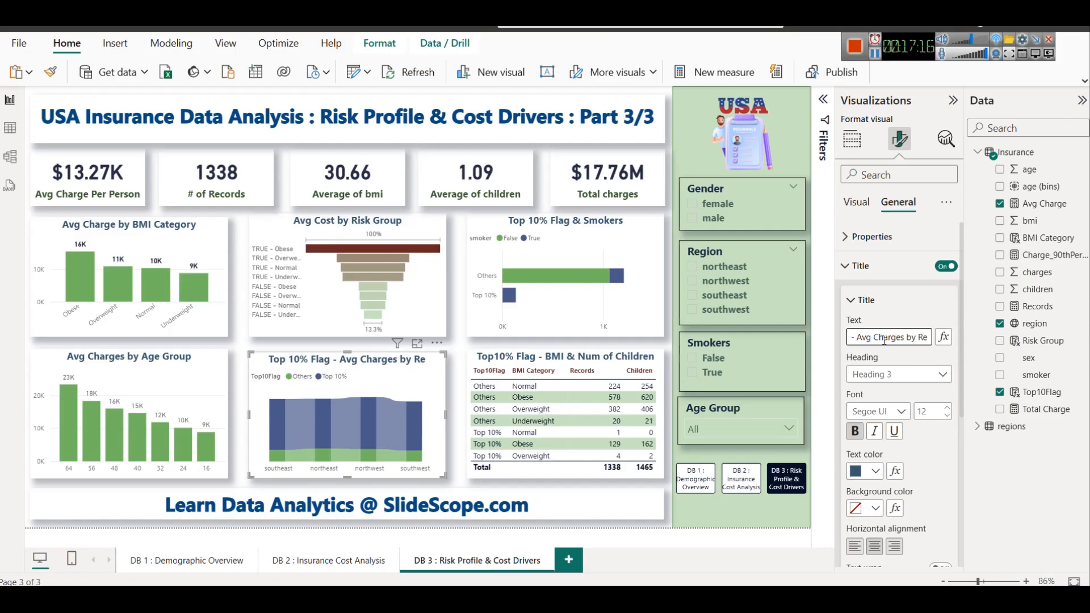
pyautogui.write('gion')
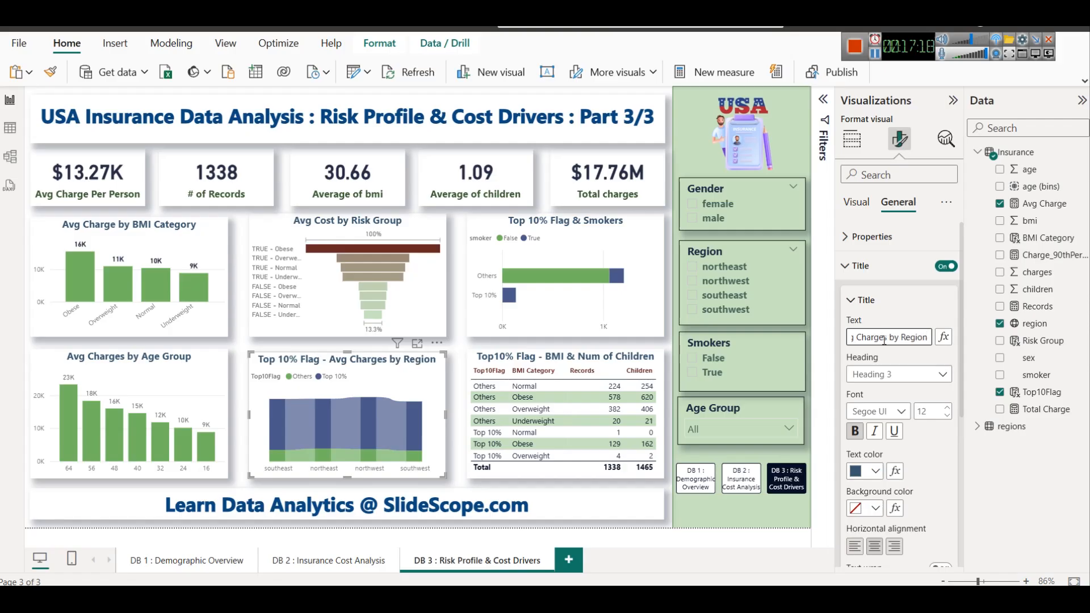
# After checking the browser guide's Dashboard 3 questions, convert the Avg Charge by BMI Category column chart to a treemap
pyautogui.hotkey('alt', 'Tab')
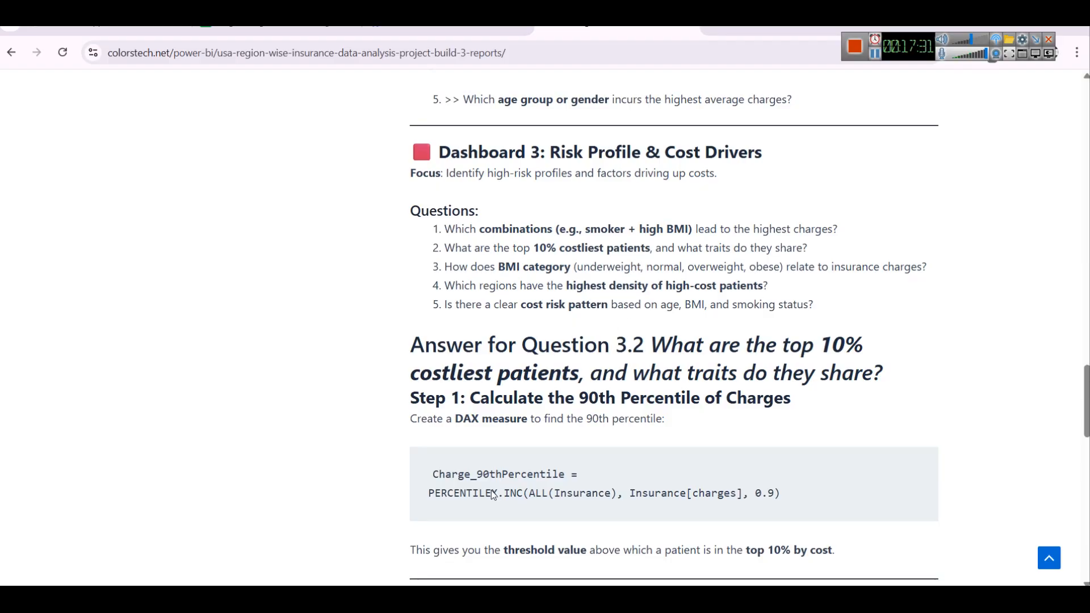
pyautogui.hotkey('alt', 'Tab')
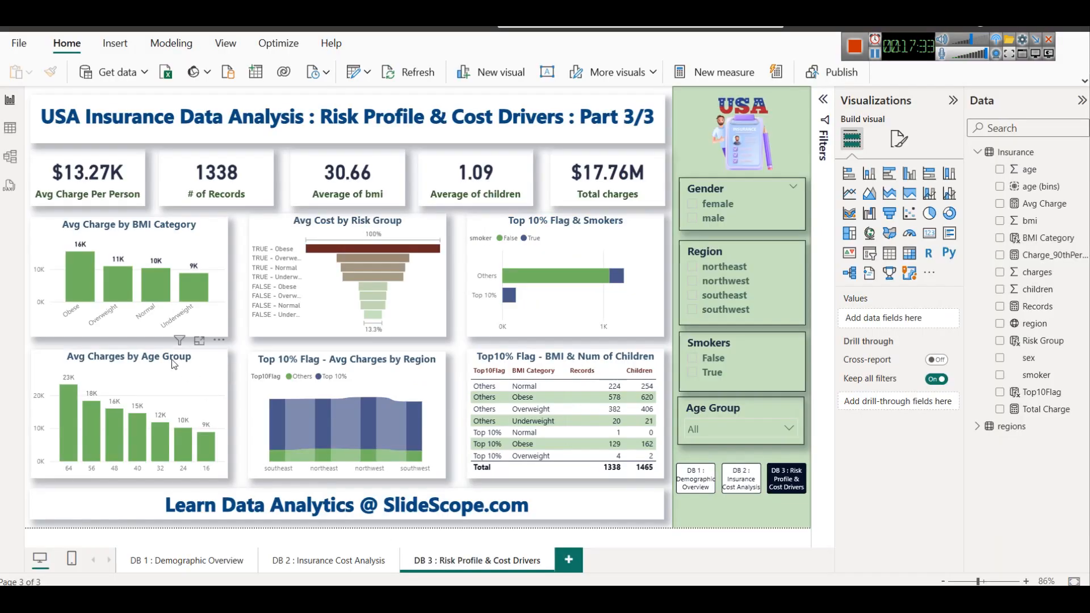
pyautogui.click(134, 238)
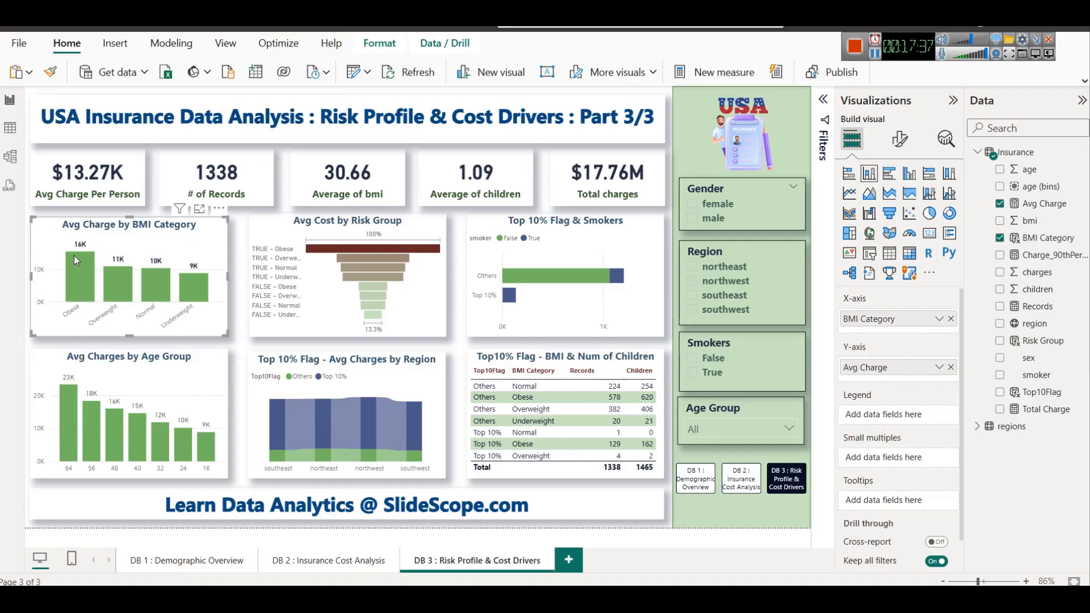
pyautogui.moveTo(74, 255)
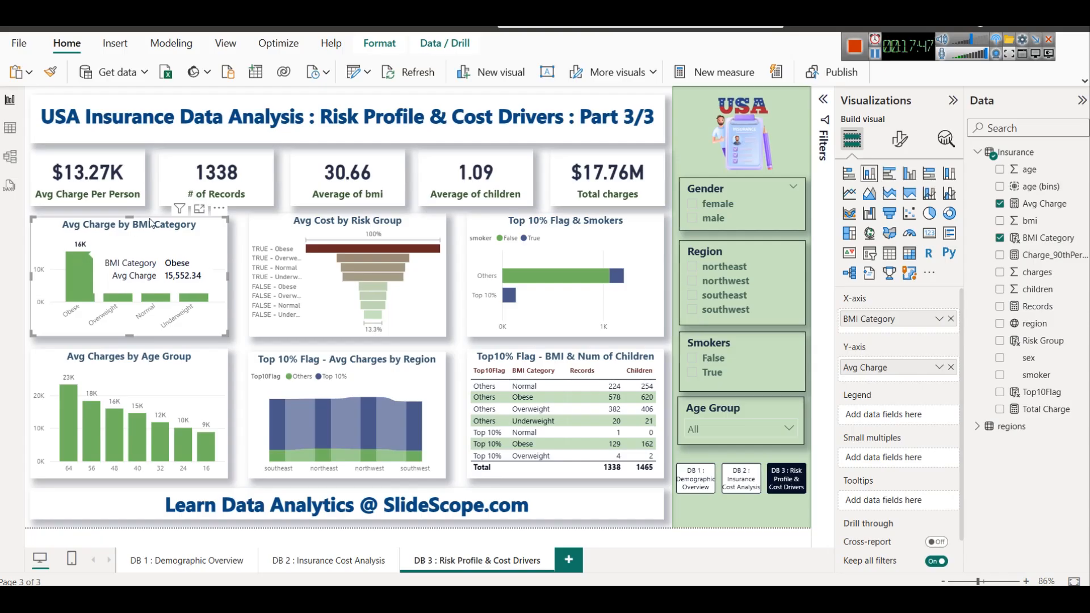
pyautogui.click(855, 239)
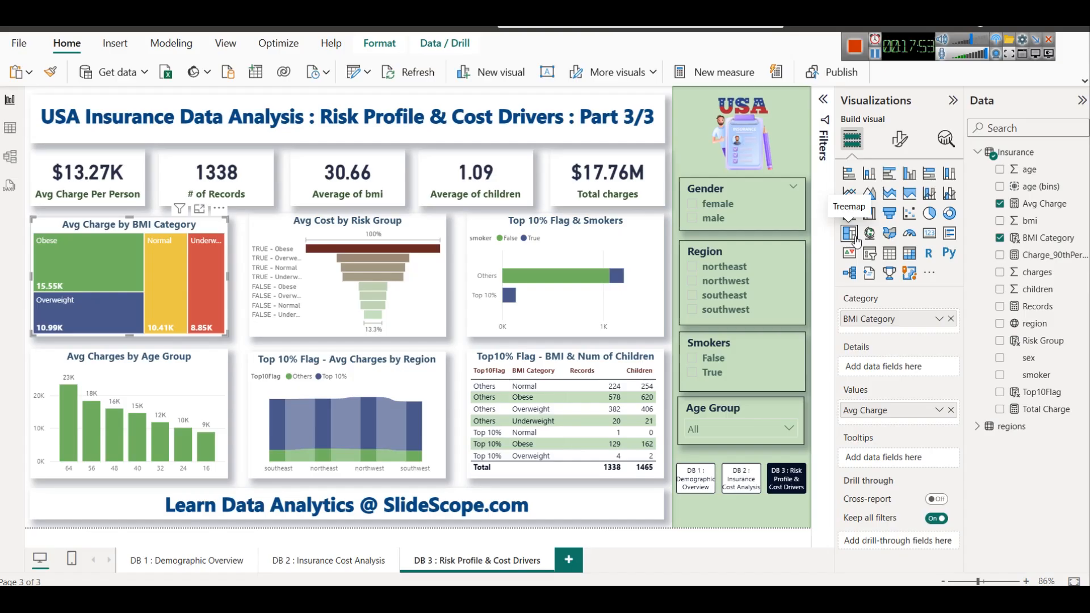
pyautogui.click(243, 254)
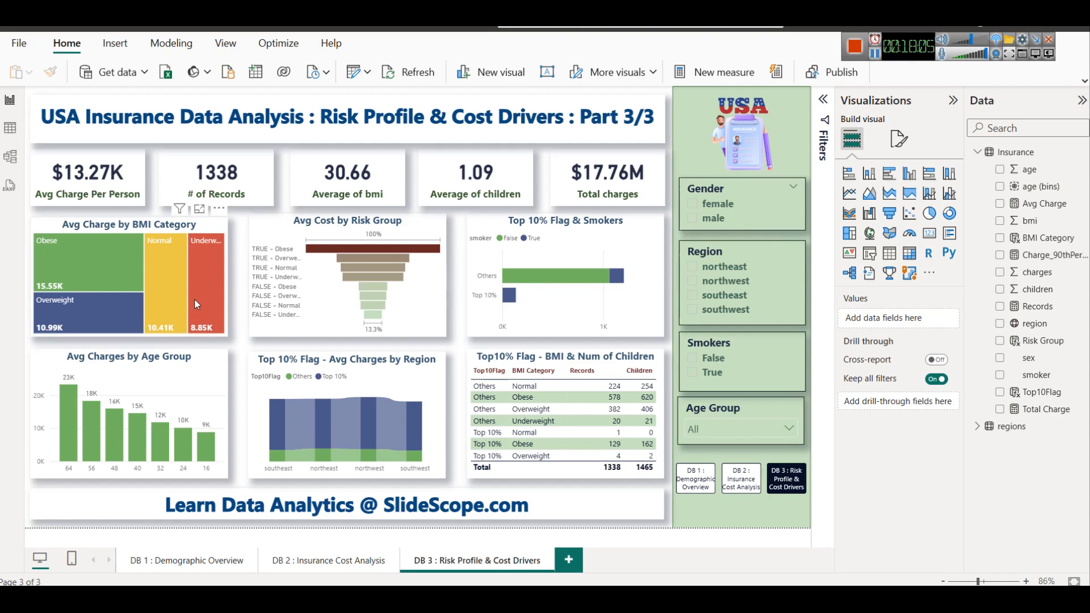
pyautogui.moveTo(98, 280)
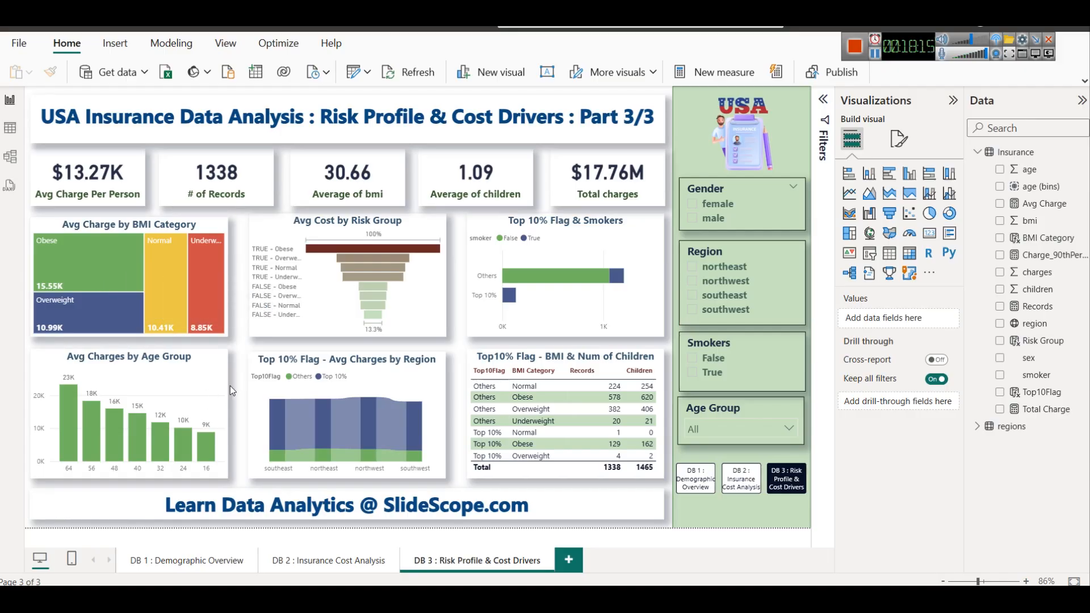
# After reviewing the browser guide, set the HighCostDensity measure's filter condition to Insurance[Top10Flag] = "Top 10%" and commit the formula
pyautogui.click(383, 597)
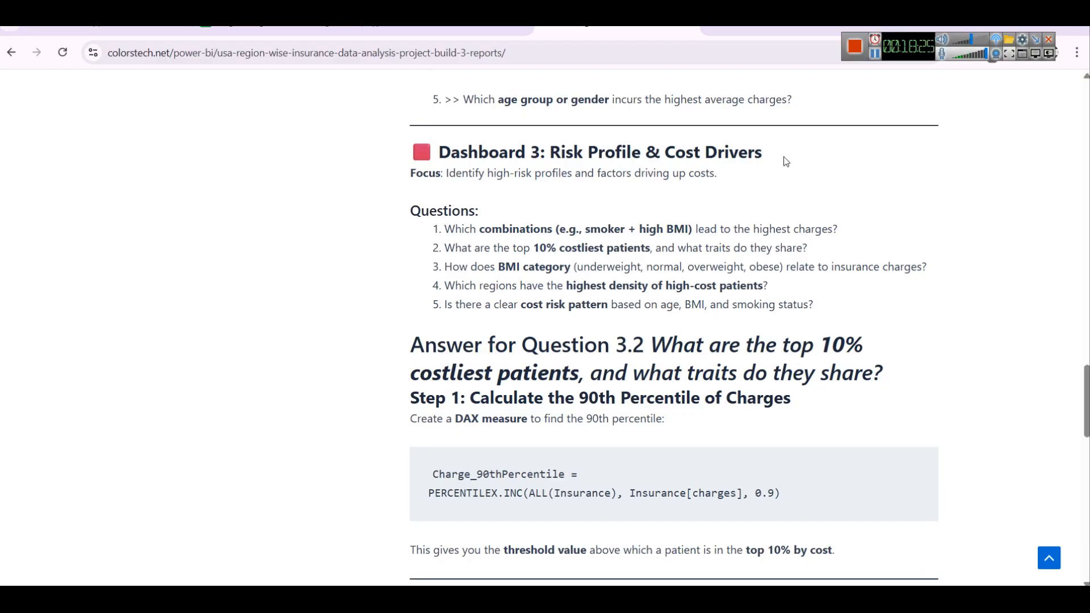
pyautogui.hotkey('alt', 'Tab')
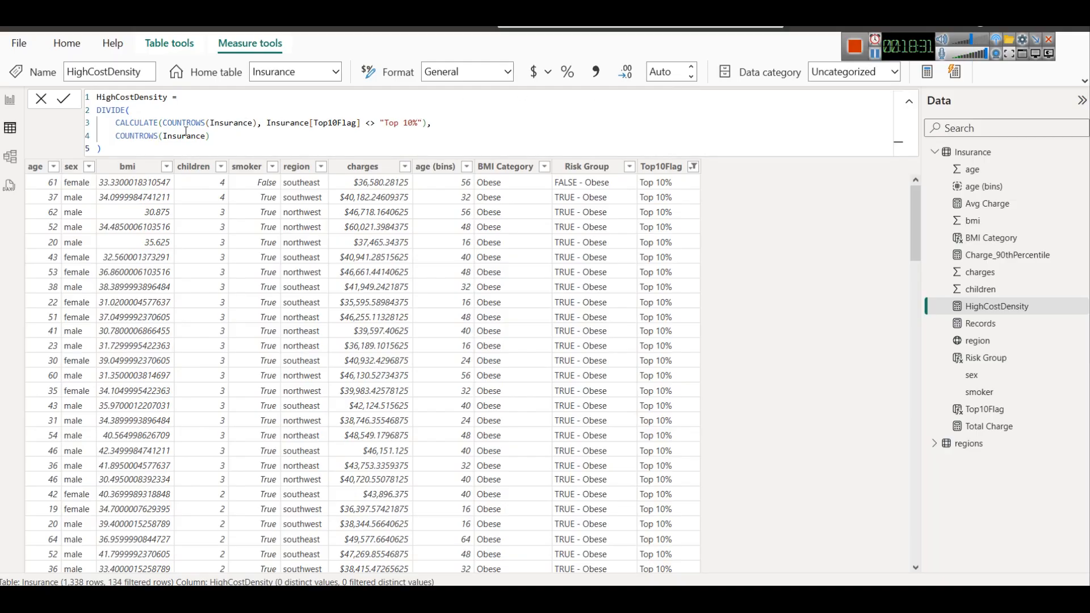
pyautogui.moveTo(210, 136); pyautogui.dragTo(115, 136)
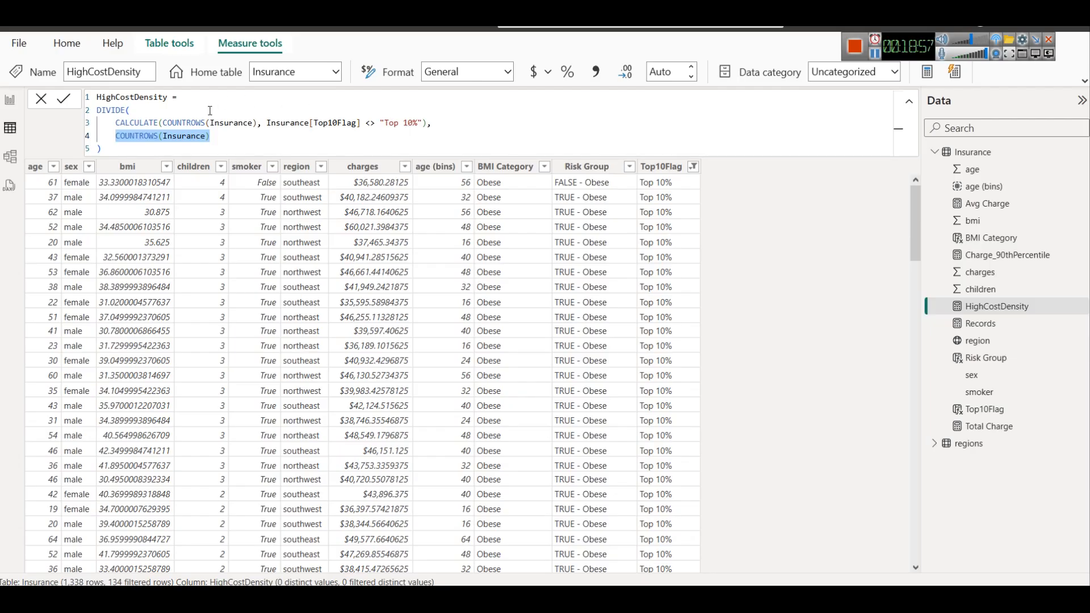
pyautogui.moveTo(111, 123); pyautogui.dragTo(424, 122)
pyautogui.click(167, 124)
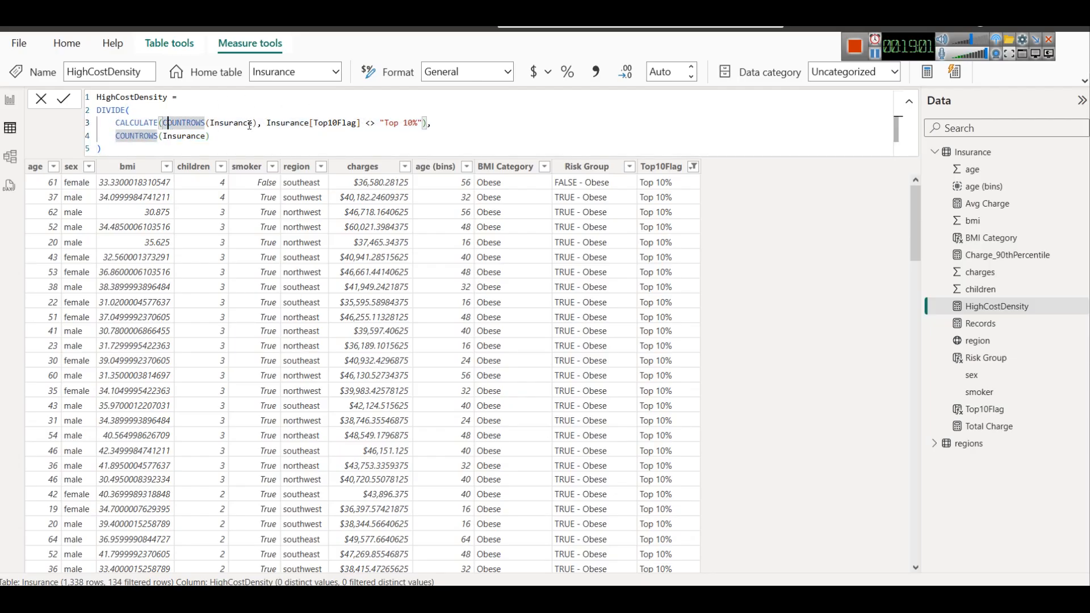
pyautogui.click(262, 123)
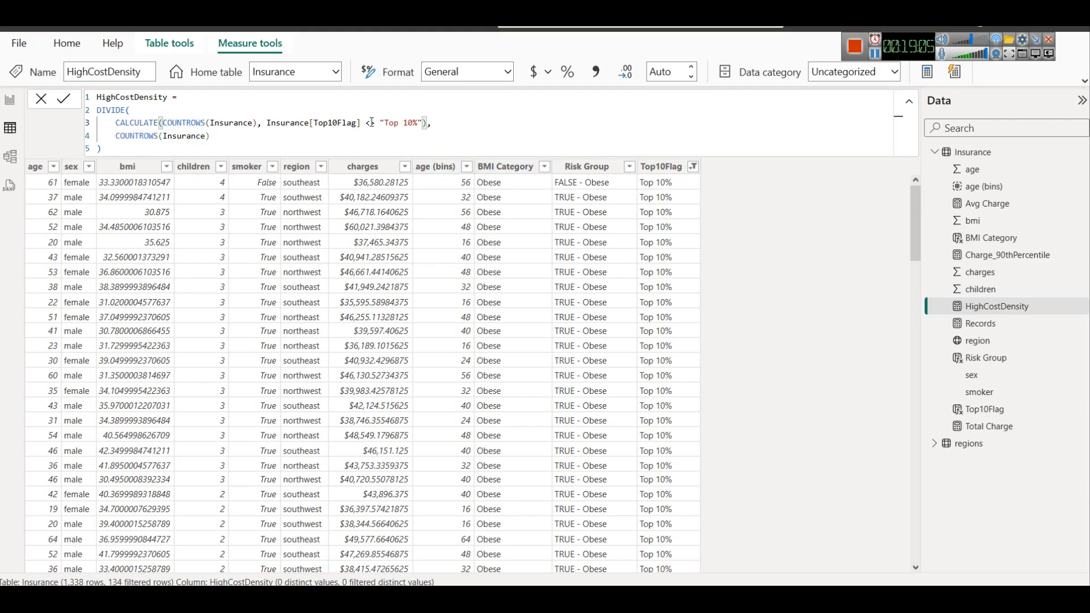
pyautogui.press('Left')
pyautogui.hotkey('shift', 'Right')
pyautogui.hotkey('shift', 'Right')
pyautogui.write('=')
pyautogui.click(59, 101)
# In the report view, replace the Average of children card's field with HighCostDensity
pyautogui.click(10, 100)
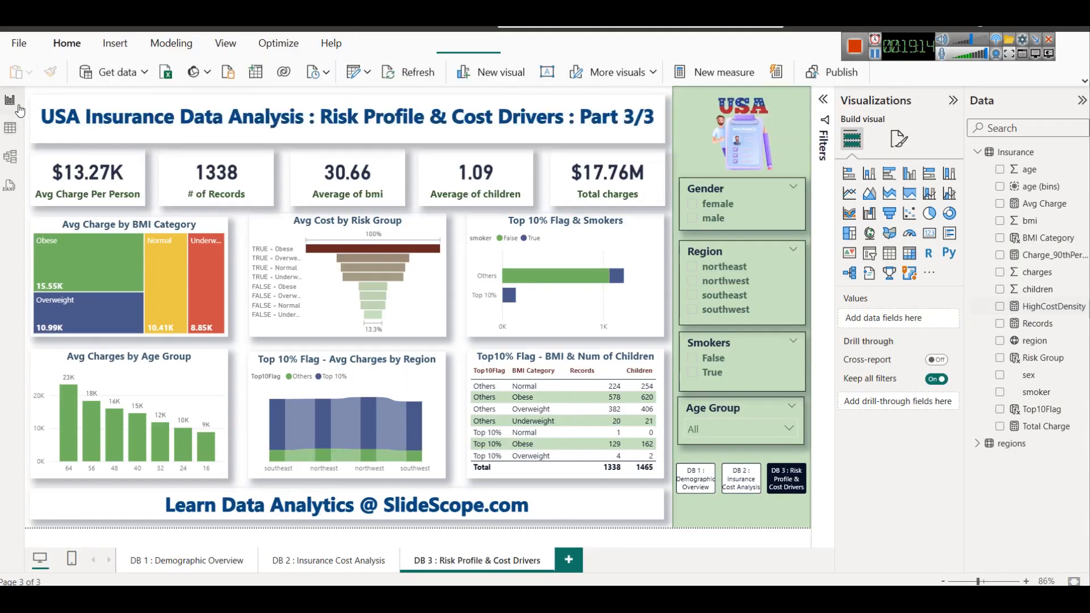
pyautogui.click(492, 192)
pyautogui.click(951, 319)
pyautogui.moveTo(1065, 310); pyautogui.dragTo(907, 321)
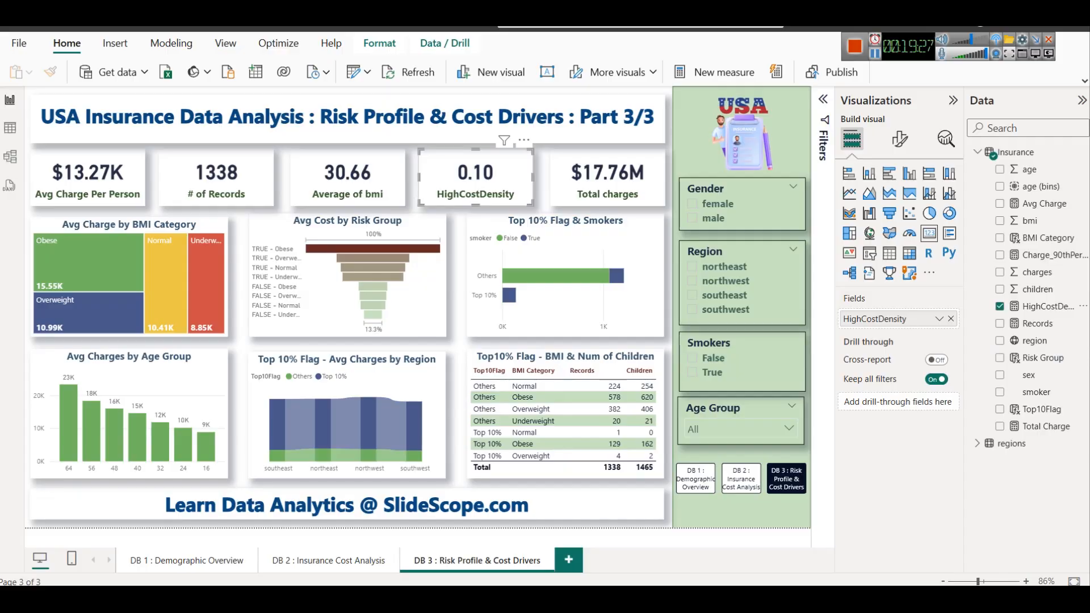
# After rereading the guide's high-cost region question, turn the ribbon chart into a stacked column chart of HighCostDensity by region, removing Avg Charge and Top10Flag
pyautogui.hotkey('alt', 'Tab')
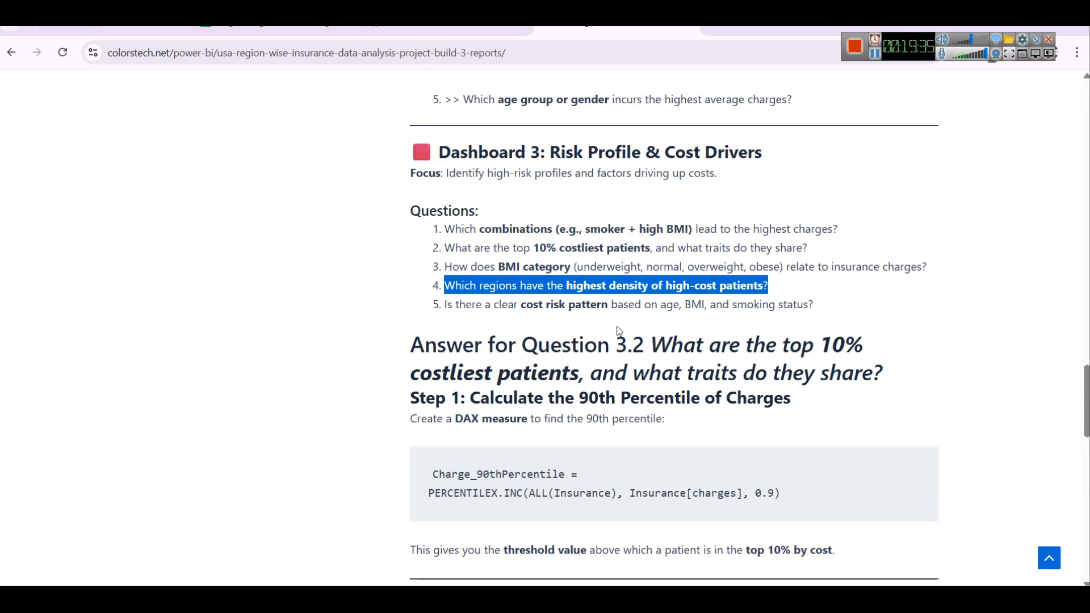
pyautogui.click(388, 600)
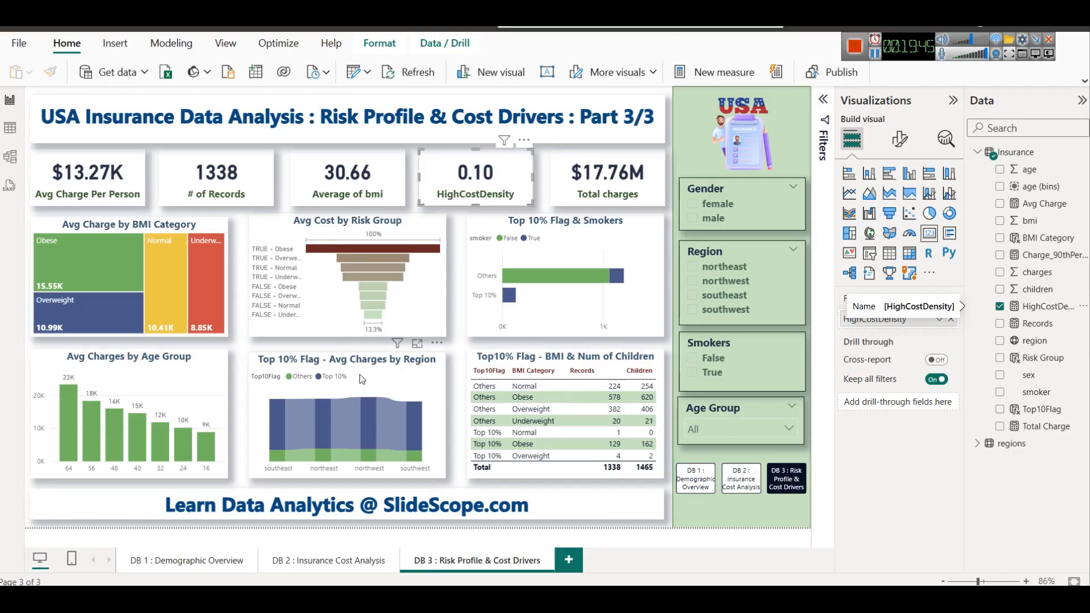
pyautogui.click(380, 391)
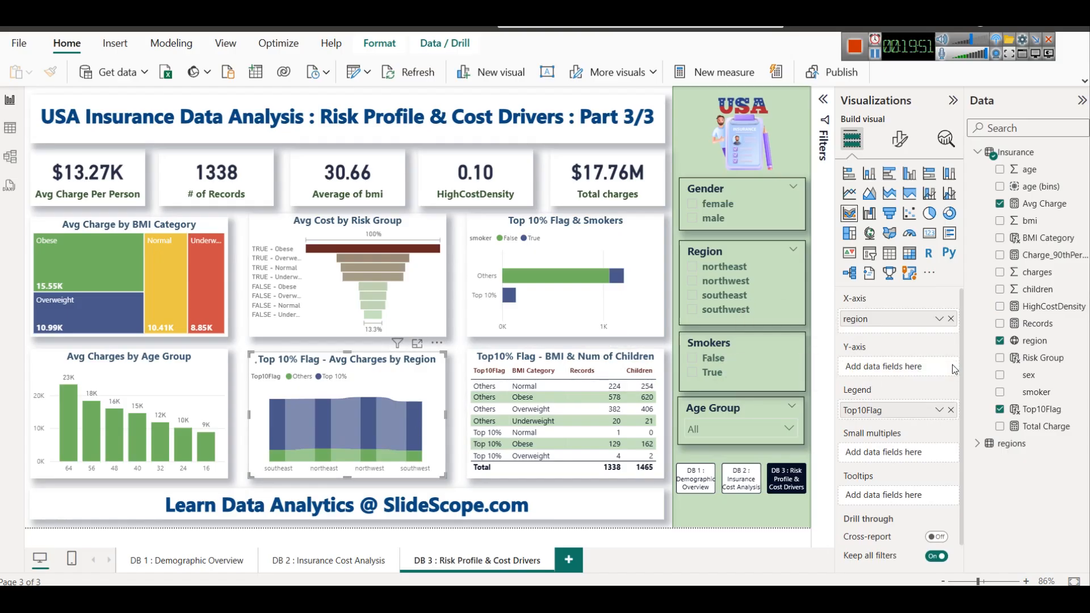
pyautogui.click(951, 367)
pyautogui.click(950, 410)
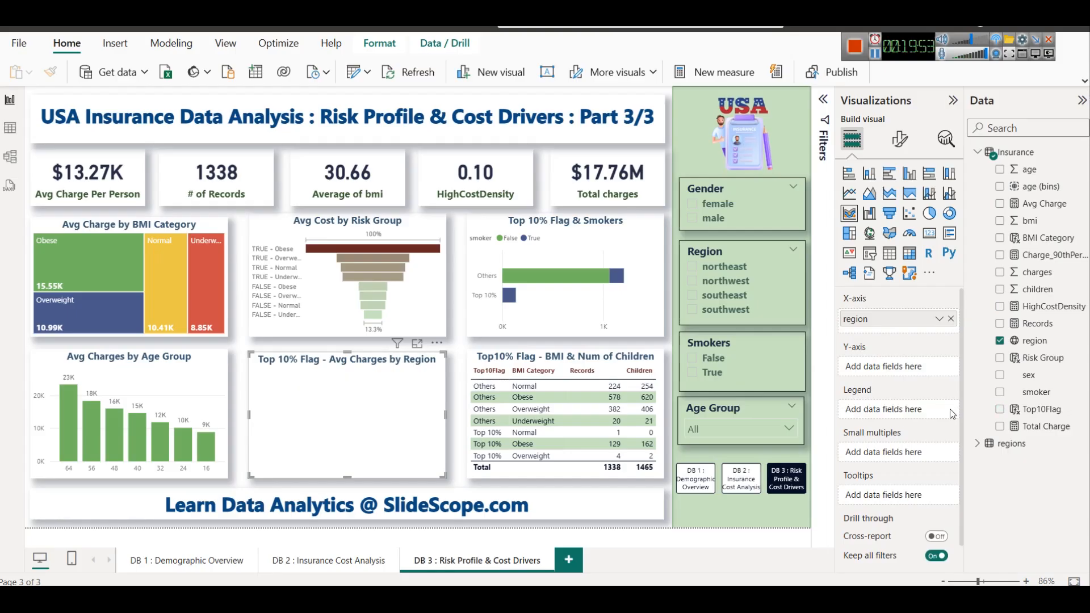
pyautogui.click(870, 181)
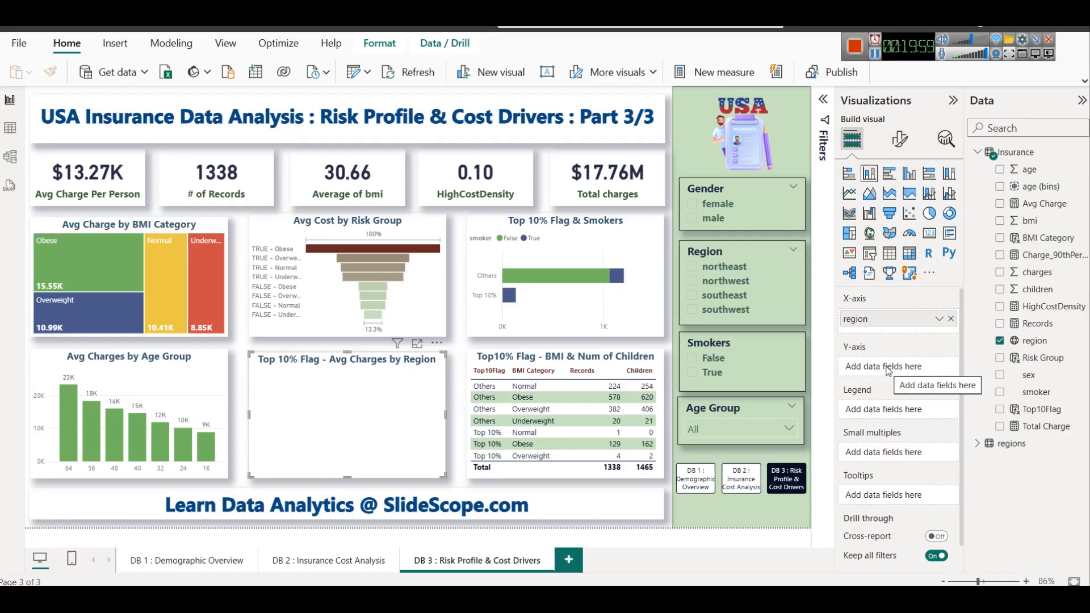
pyautogui.moveTo(1047, 307); pyautogui.dragTo(915, 360)
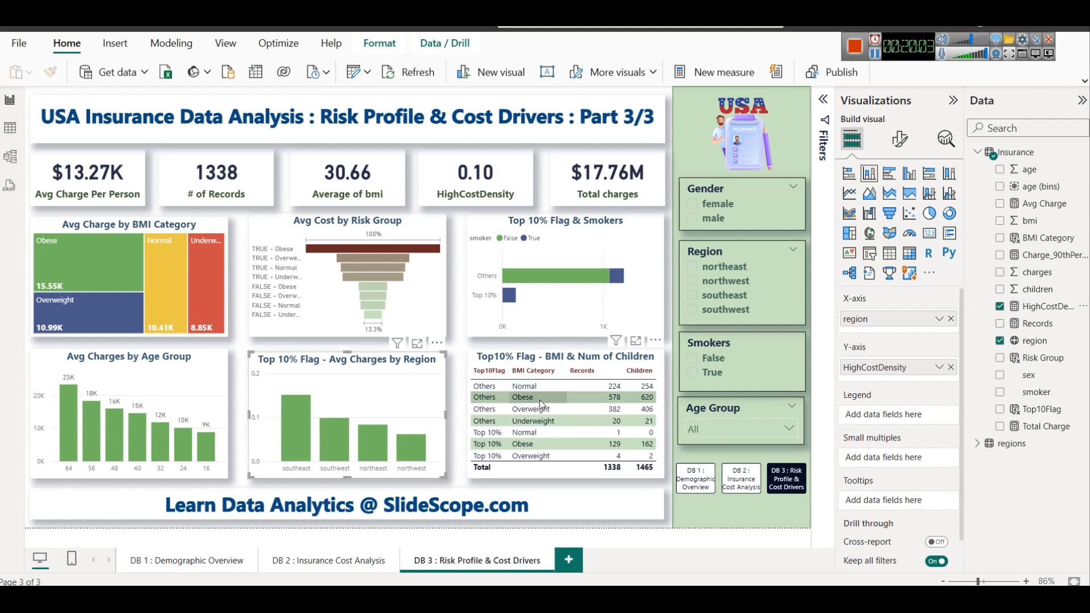
pyautogui.moveTo(298, 421)
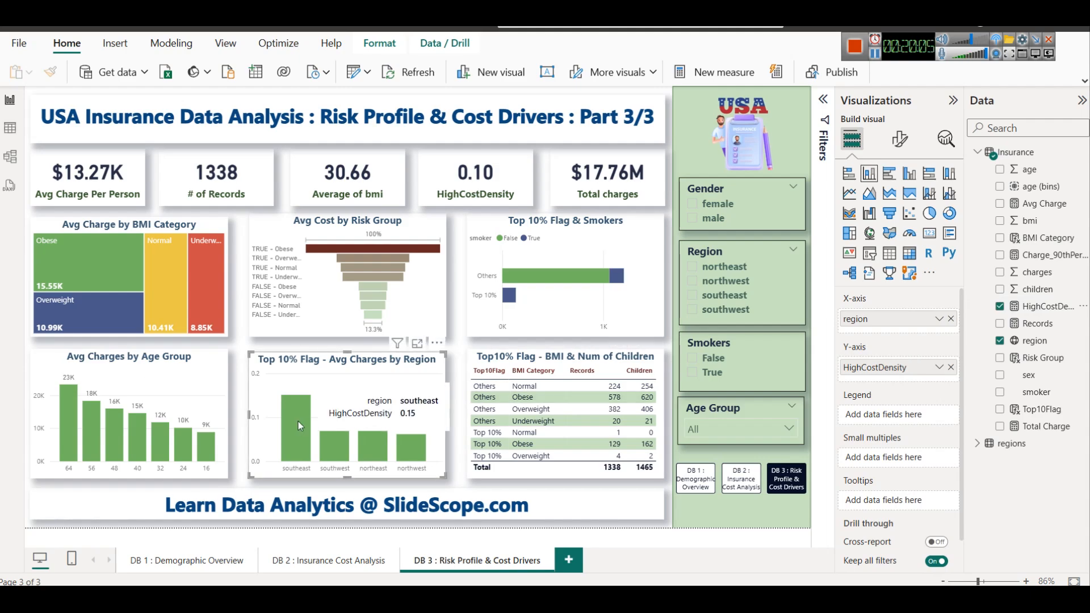
pyautogui.moveTo(336, 447)
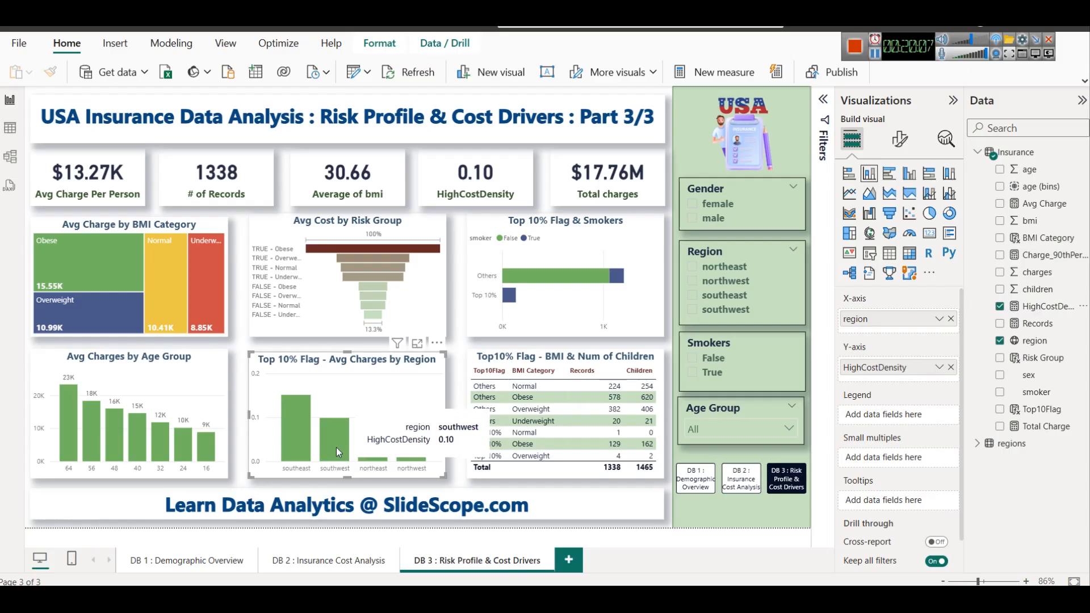
# Format the HighCostDensity measure as a percentage in the table view and return to the report
pyautogui.click(5, 130)
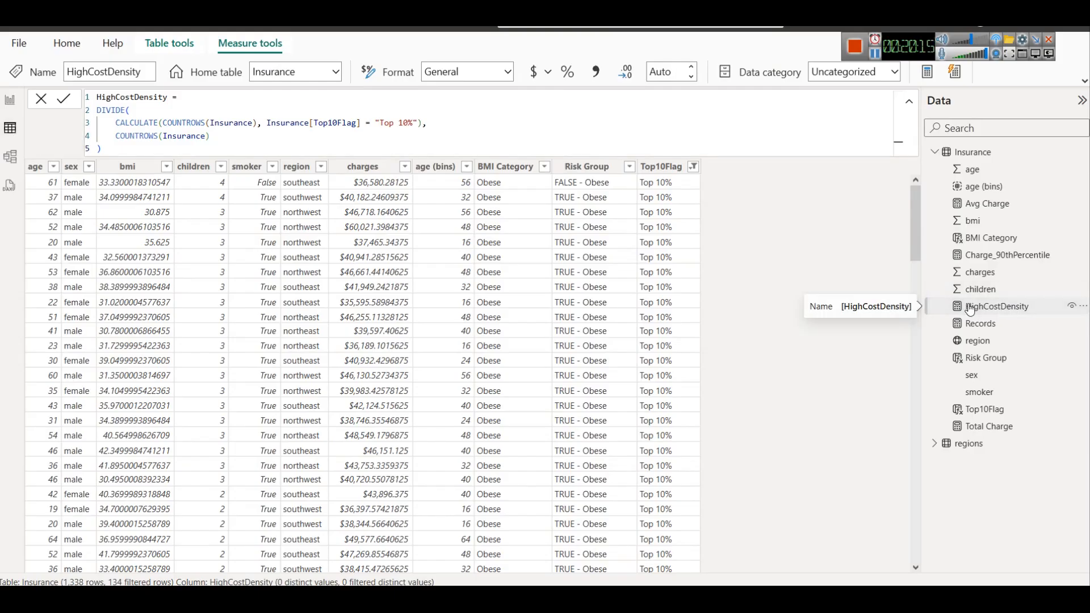
pyautogui.click(574, 78)
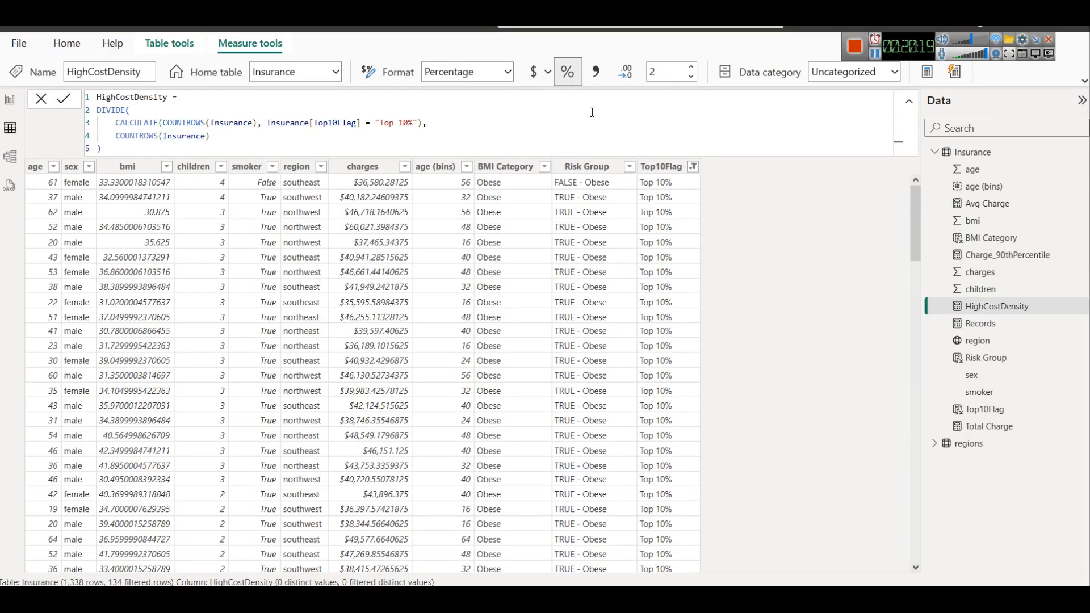
pyautogui.click(10, 99)
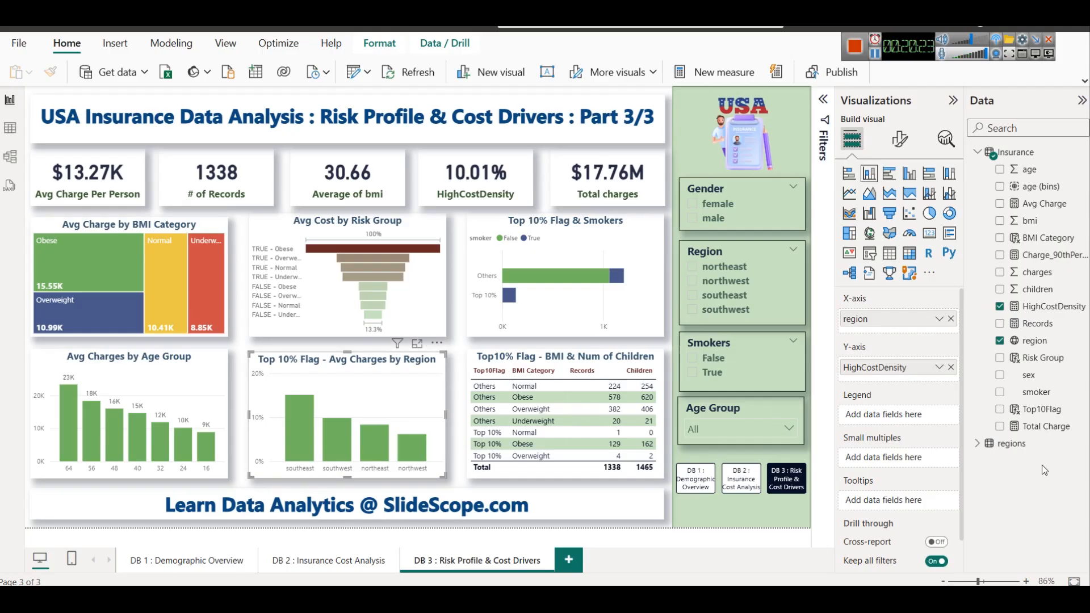
# Turn on data labels for the region column chart and copy "highest density of high-cost patients" from the browser guide's question 4
pyautogui.click(899, 139)
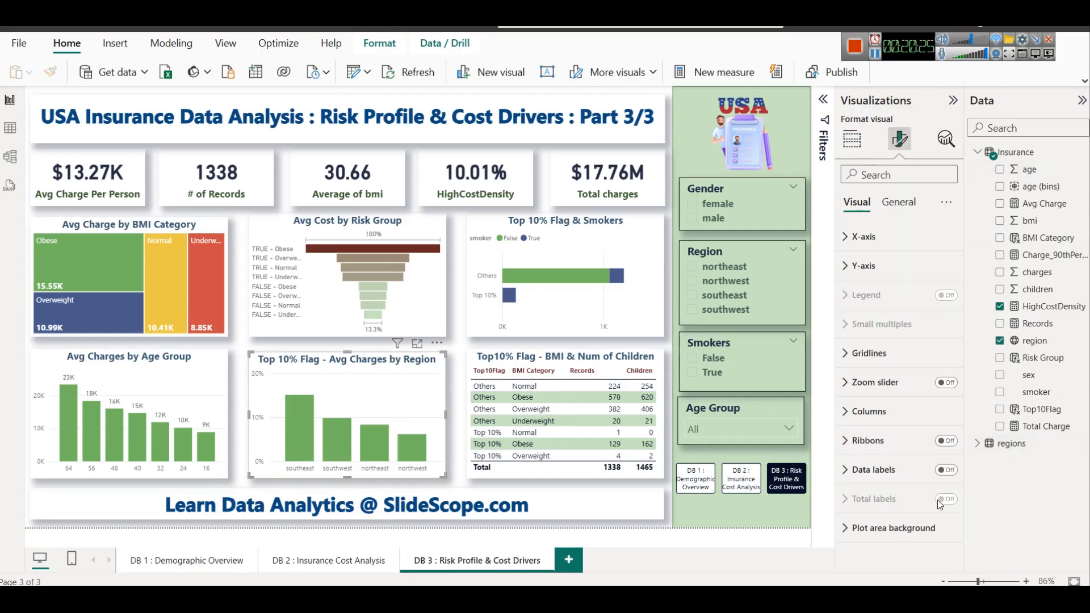
pyautogui.click(943, 473)
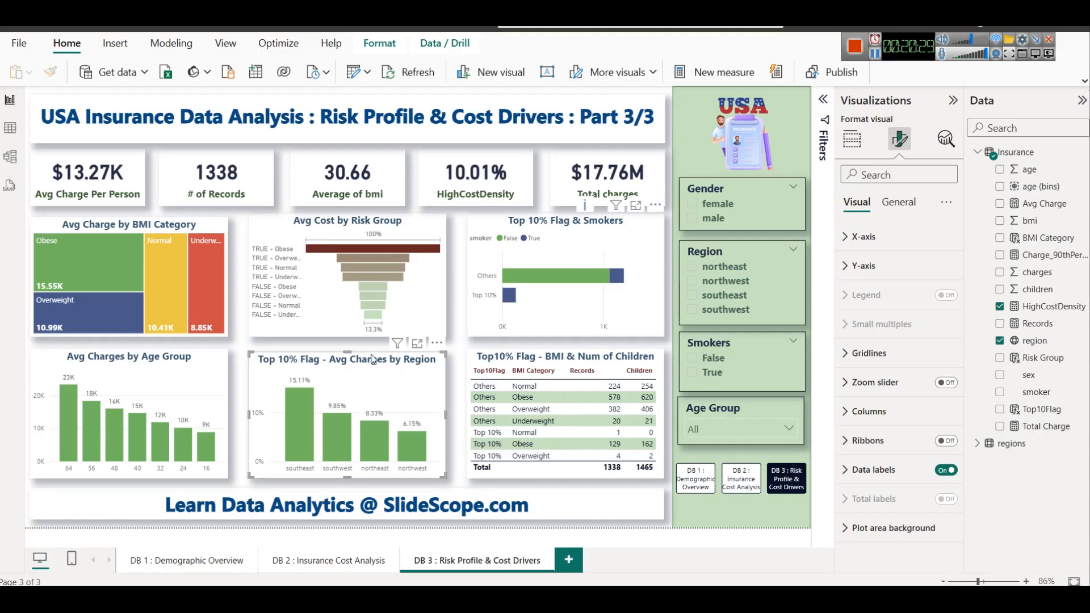
pyautogui.click(350, 599)
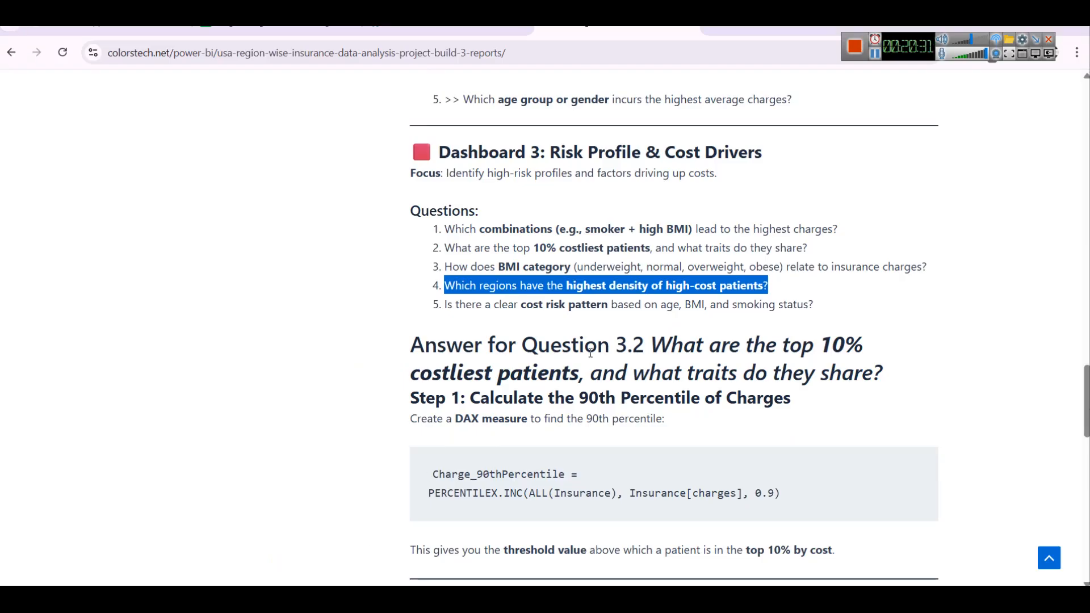
pyautogui.click(576, 290)
pyautogui.moveTo(565, 285); pyautogui.dragTo(765, 279)
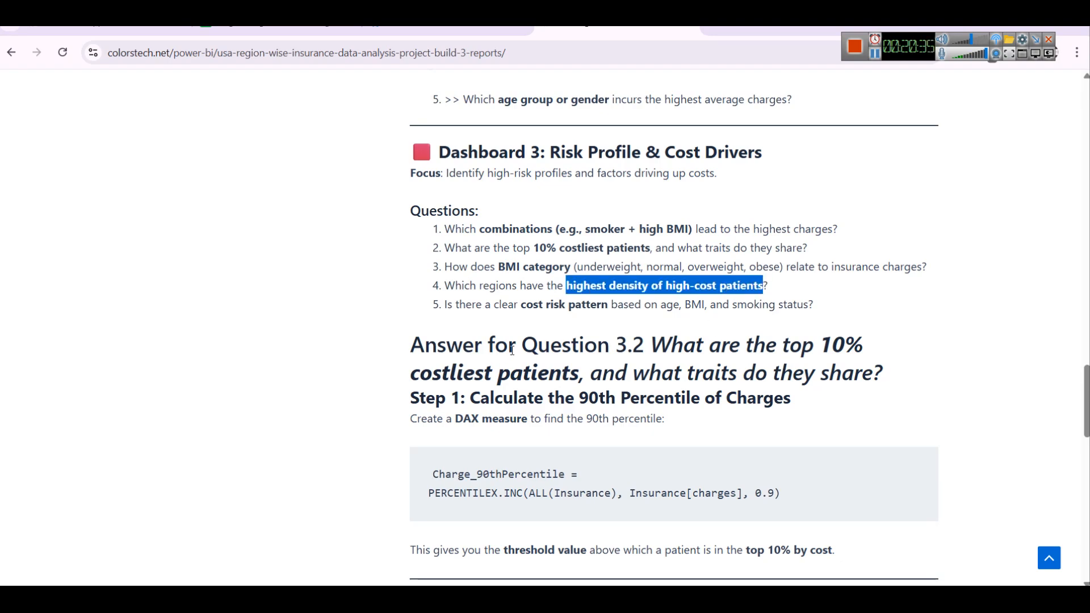
pyautogui.hotkey('alt', 'Tab')
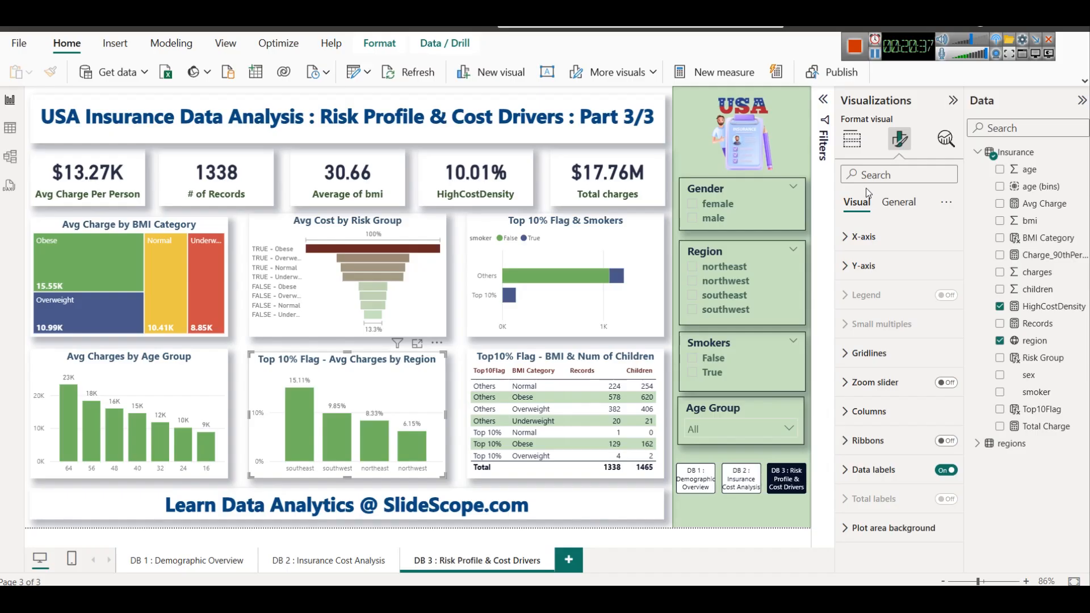
# Retitle the region column chart "Highest density of high-cost patients"
pyautogui.click(905, 208)
pyautogui.click(887, 269)
pyautogui.click(897, 338)
pyautogui.hotkey('ctrl', 'a')
pyautogui.hotkey('ctrl', 'v')
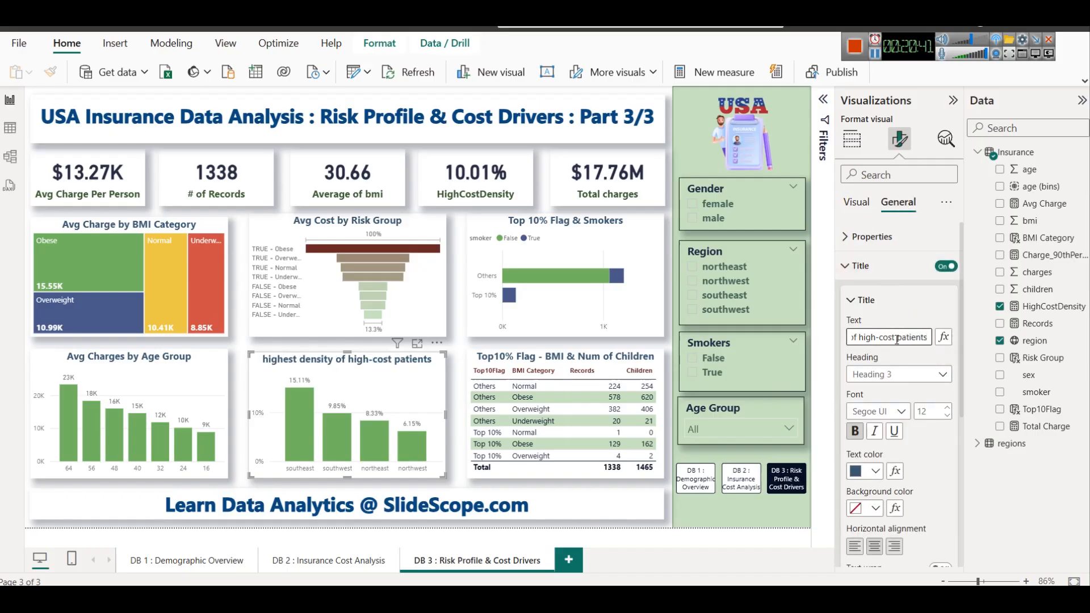
pyautogui.press('Home')
pyautogui.write('H')
pyautogui.press('Delete')
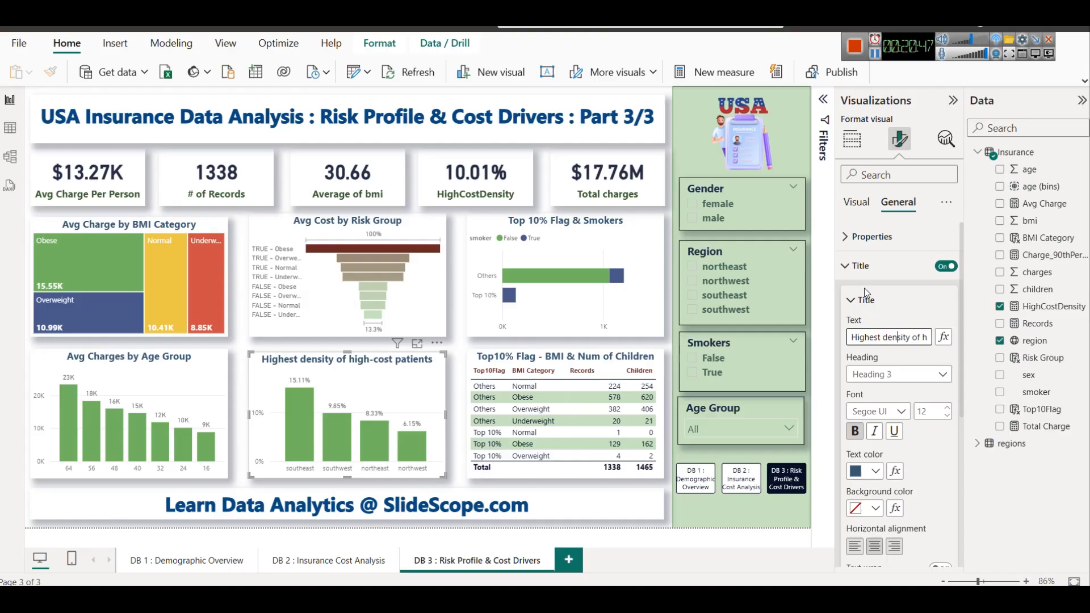
# Make the X-axis region labels of the high-cost patients chart dark red and bold
pyautogui.click(860, 266)
pyautogui.click(856, 202)
pyautogui.click(876, 275)
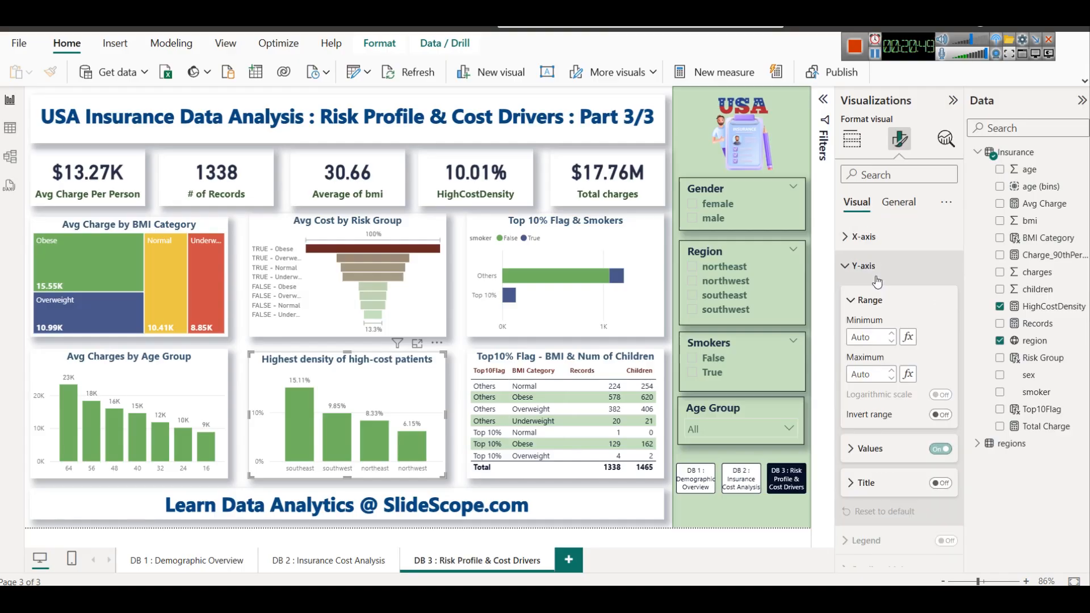
pyautogui.click(877, 273)
pyautogui.click(873, 241)
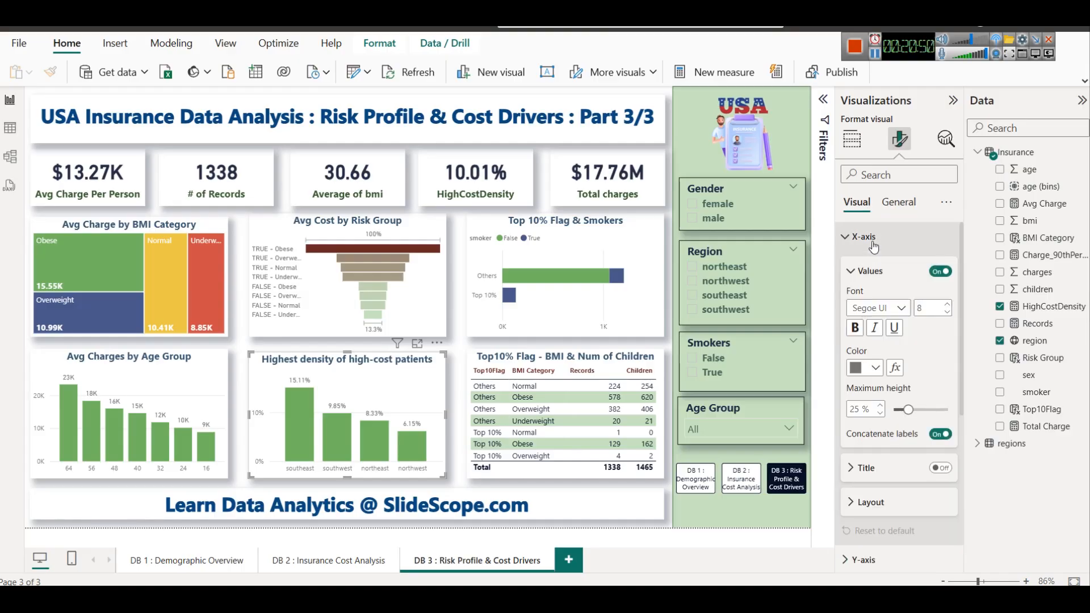
pyautogui.click(867, 370)
pyautogui.click(858, 308)
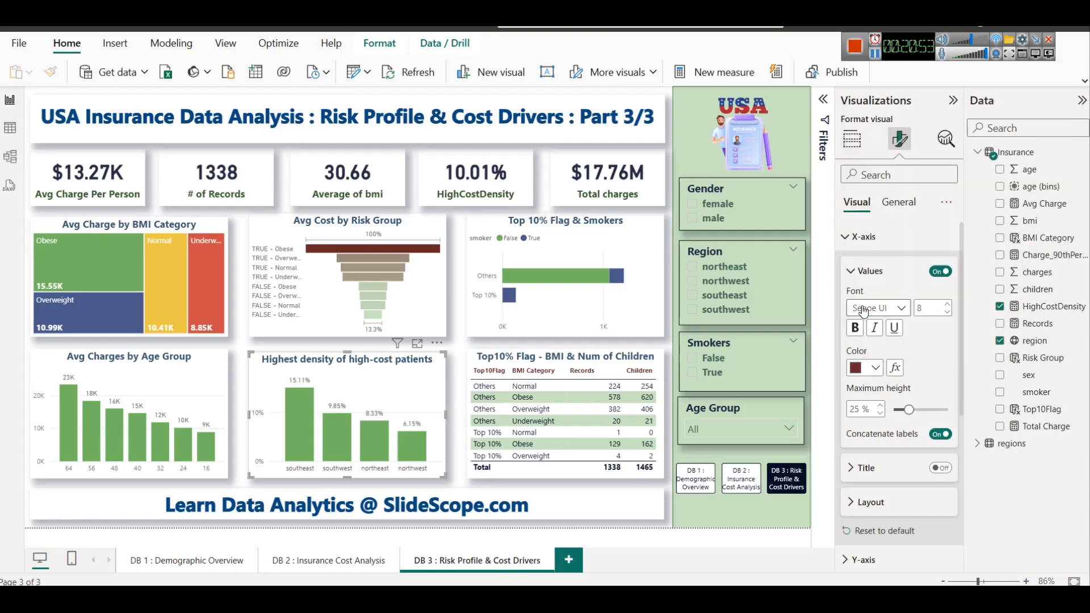
pyautogui.click(861, 332)
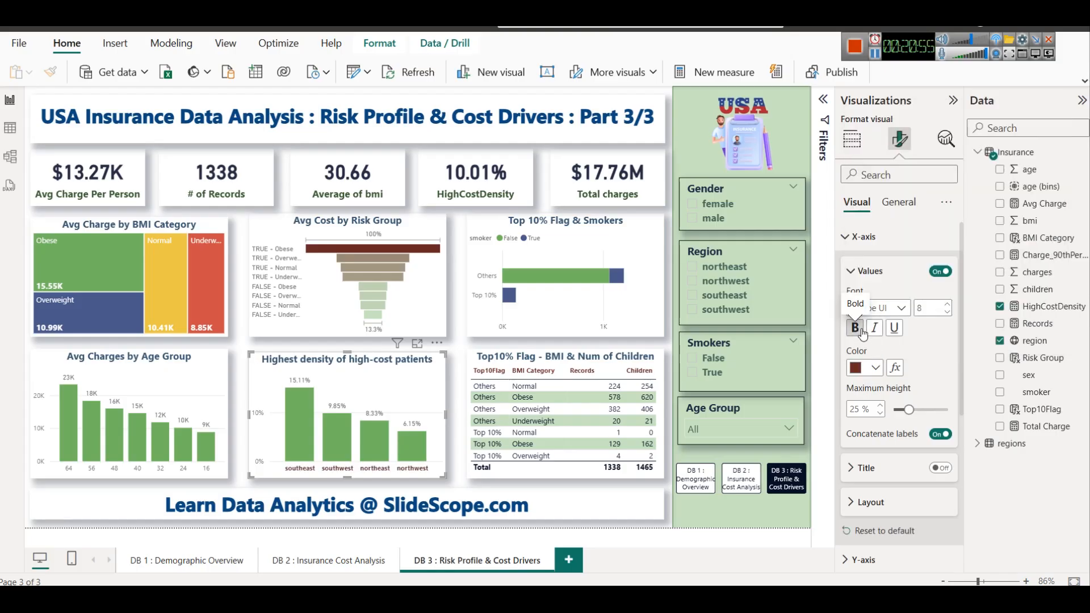
pyautogui.click(450, 473)
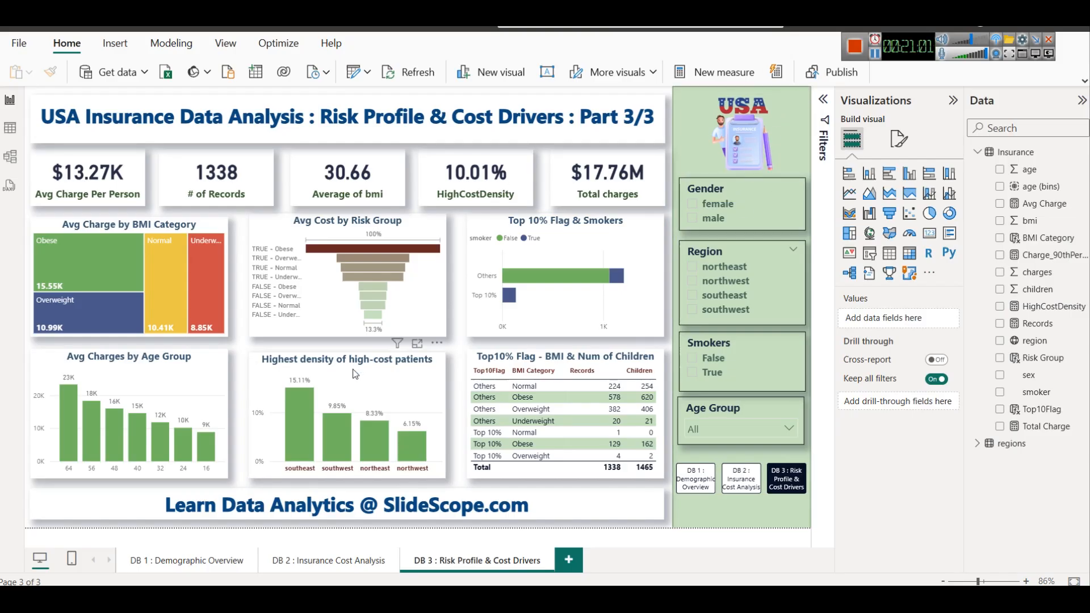
# After reading the guide's cost risk pattern question, add smoker as legend to BMI vs Insurance Charges on the DB 2 page
pyautogui.hotkey('alt', 'Tab')
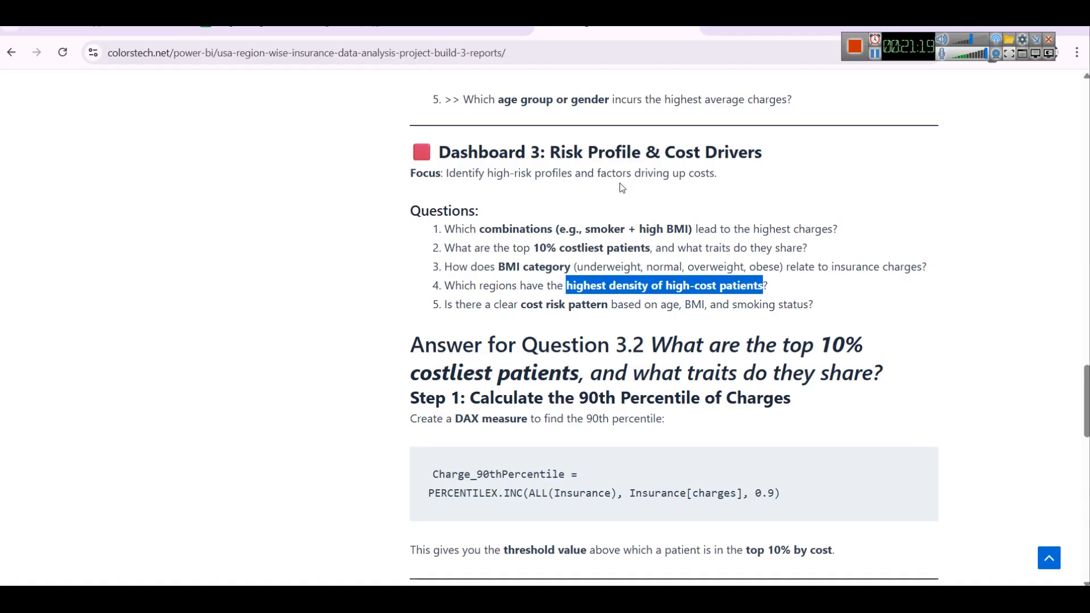
pyautogui.moveTo(444, 305); pyautogui.dragTo(830, 302)
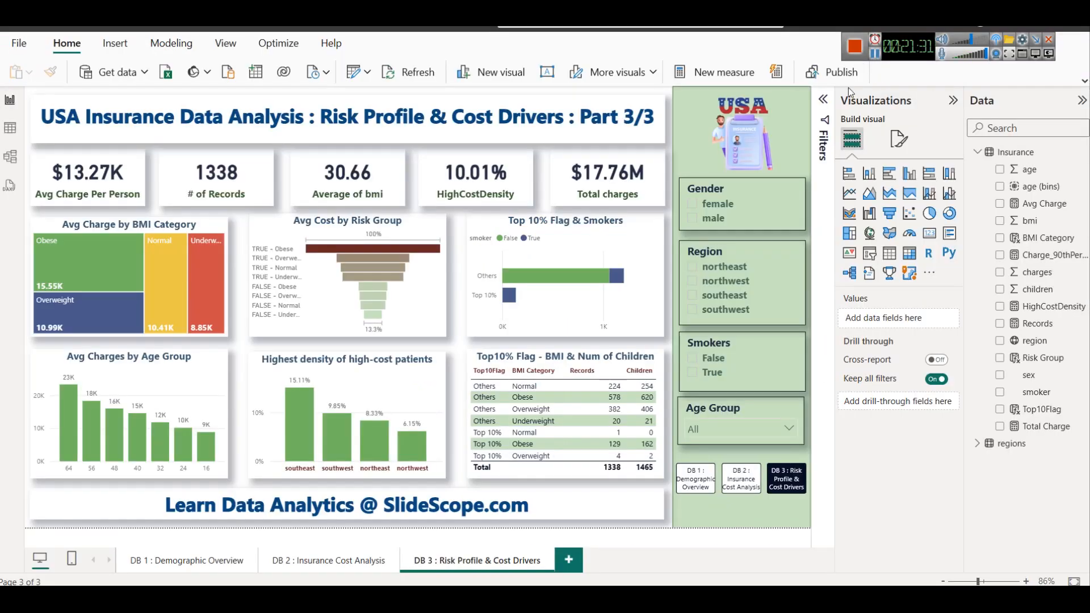
pyautogui.click(278, 560)
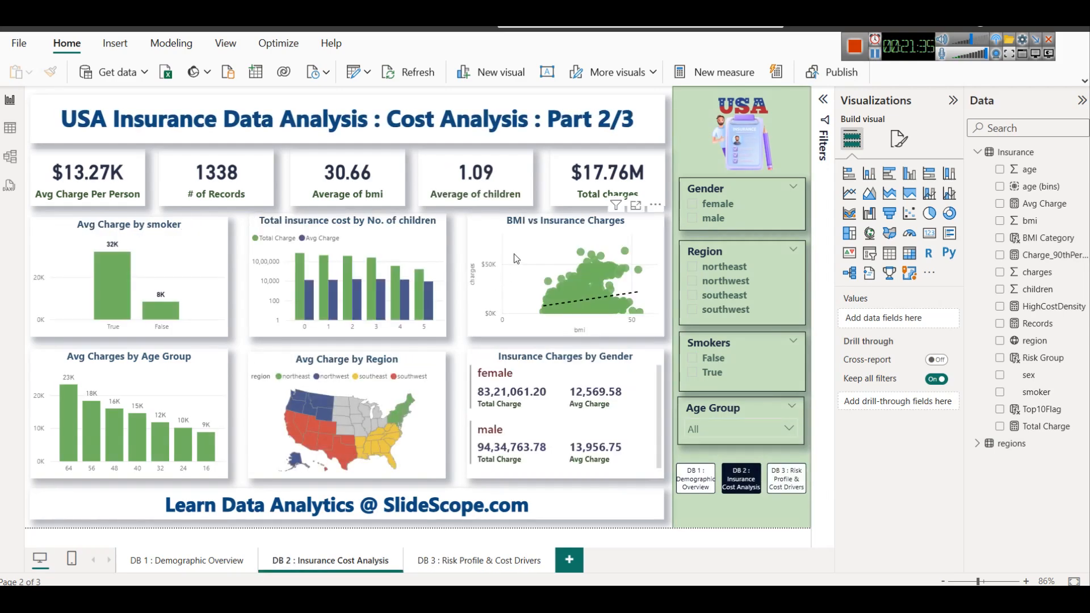
pyautogui.click(514, 254)
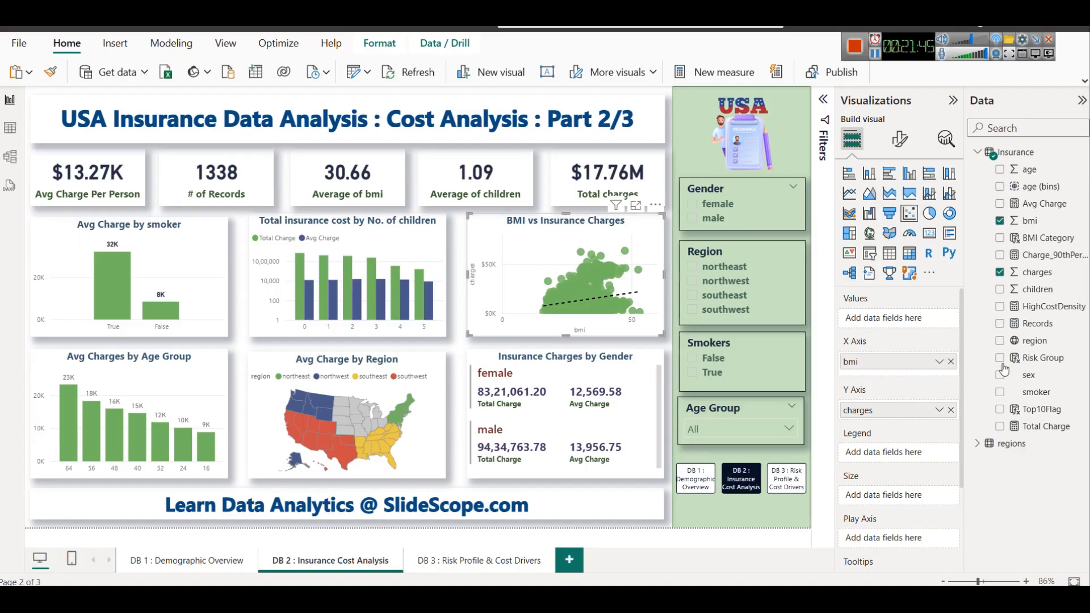
pyautogui.moveTo(1030, 392); pyautogui.dragTo(896, 460)
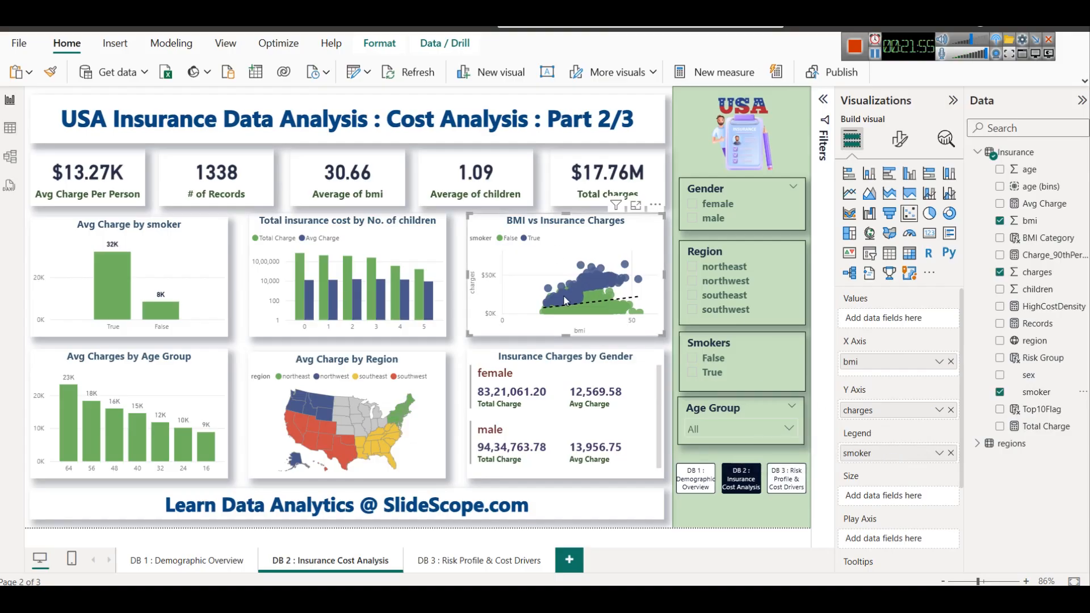
# Examine the BMI vs Insurance Charges scatter chart in focus mode and recheck the guide's question on BMI and smoking status
pyautogui.click(635, 207)
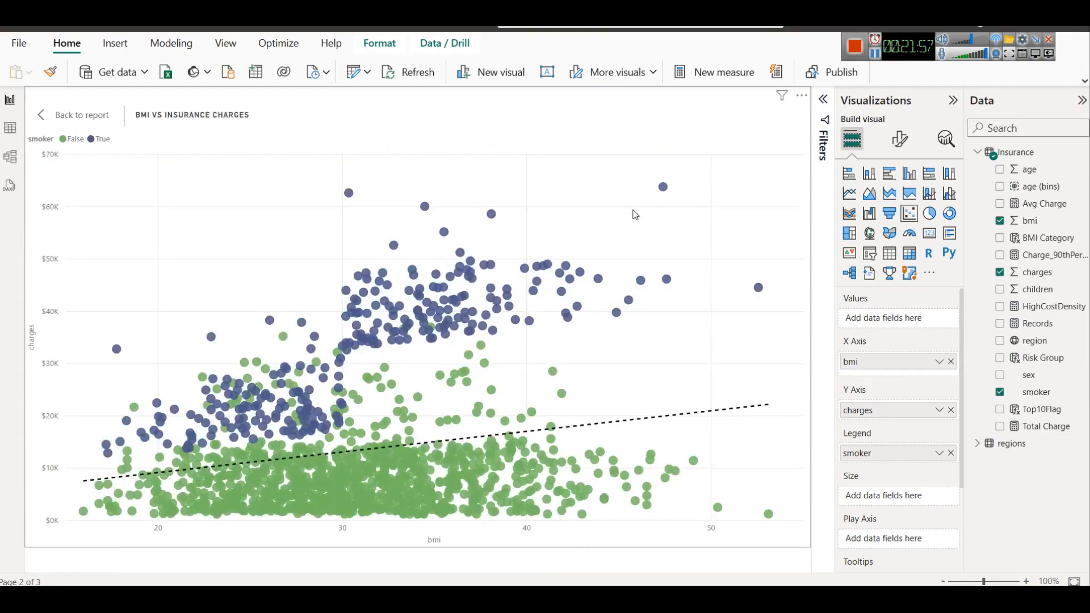
pyautogui.click(63, 117)
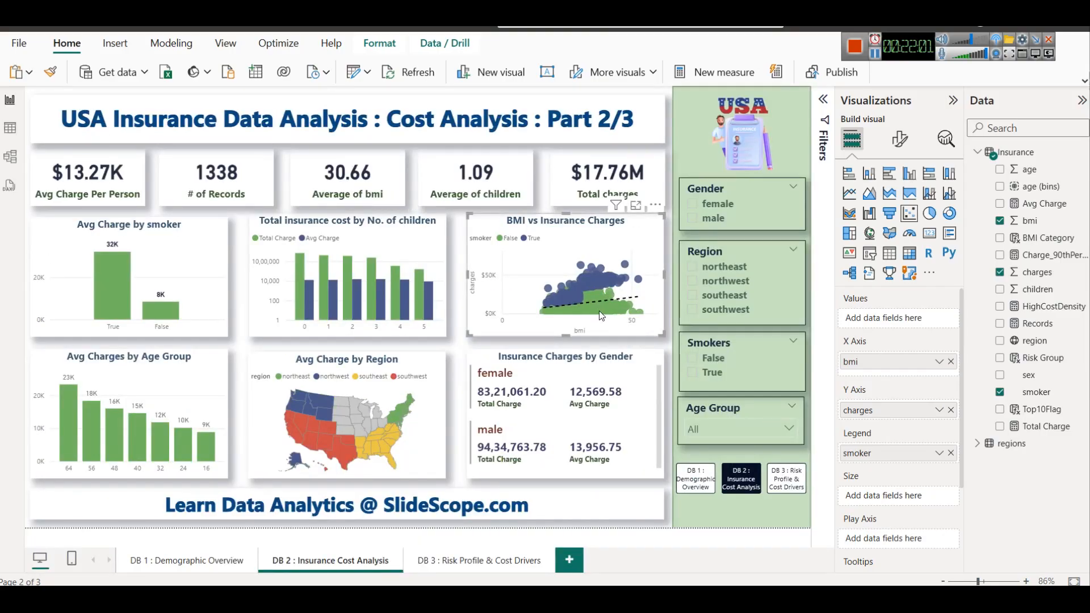
pyautogui.moveTo(598, 311)
pyautogui.click(636, 206)
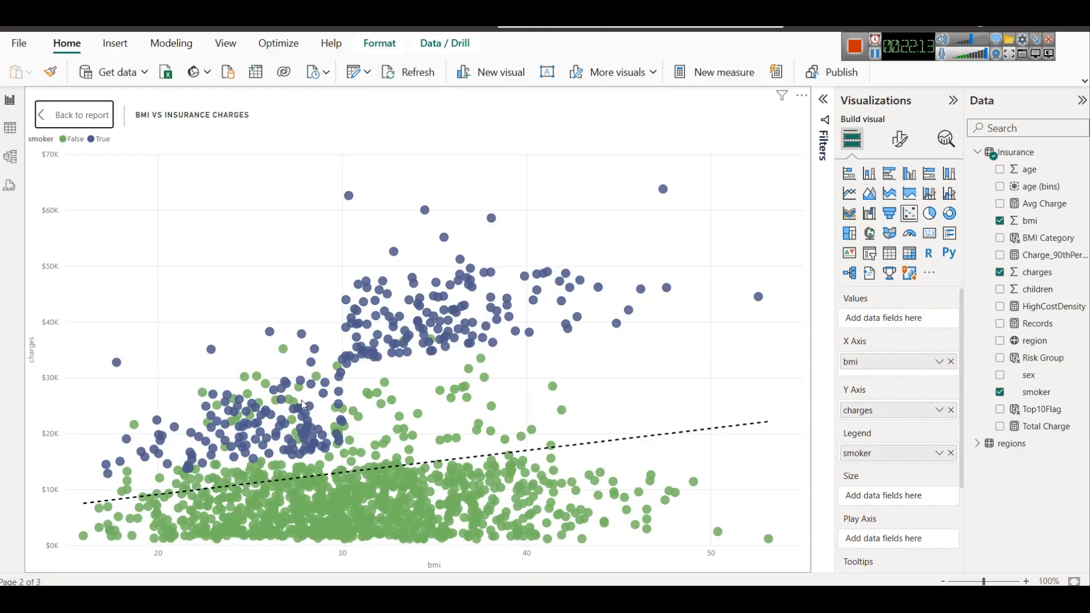
pyautogui.click(70, 120)
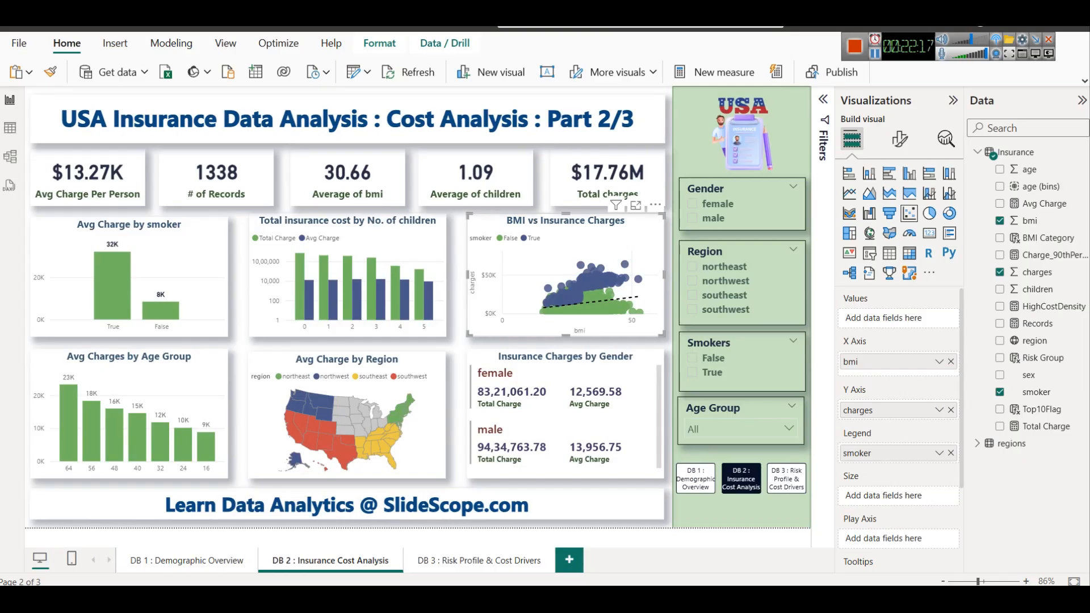
pyautogui.click(323, 599)
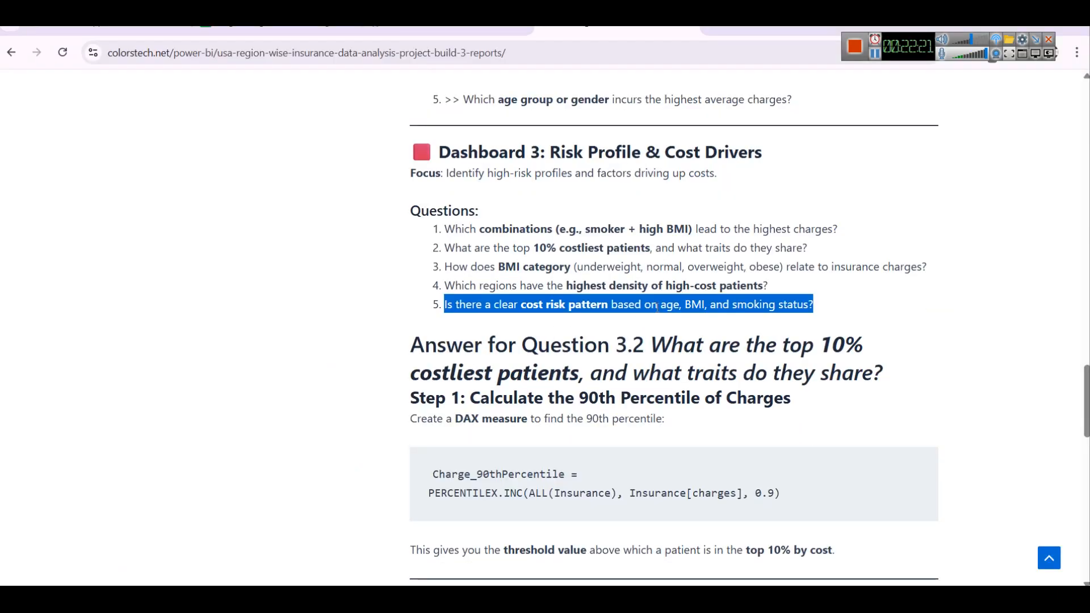
pyautogui.moveTo(685, 304); pyautogui.dragTo(788, 305)
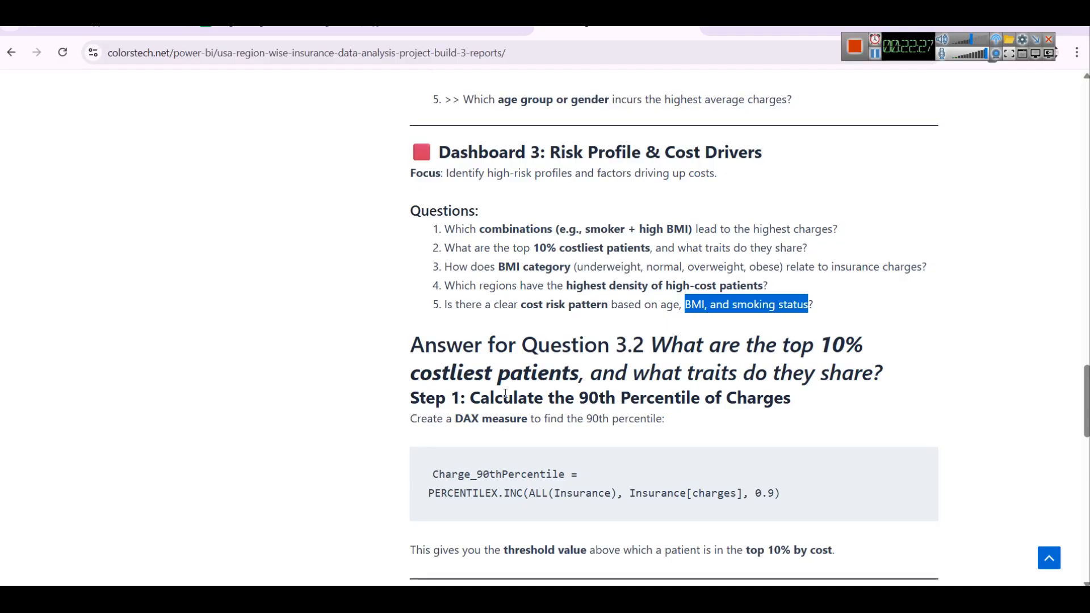
pyautogui.hotkey('alt', 'Tab')
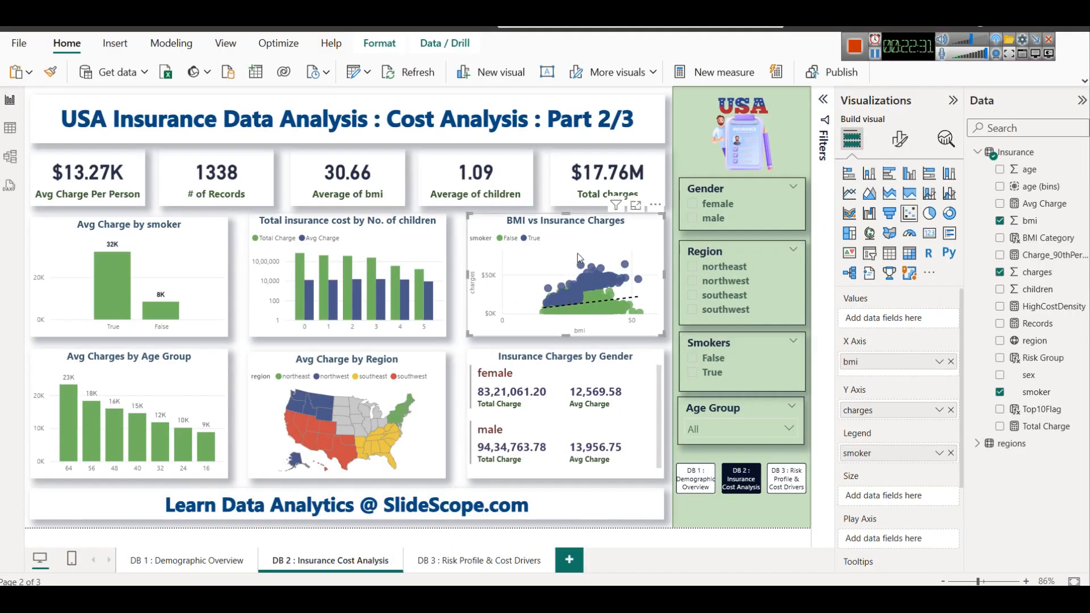
# Try the DB 2 Avg Charges by Age Group visual as a ribbon chart split by BMI Category, and undo both changes
pyautogui.click(877, 57)
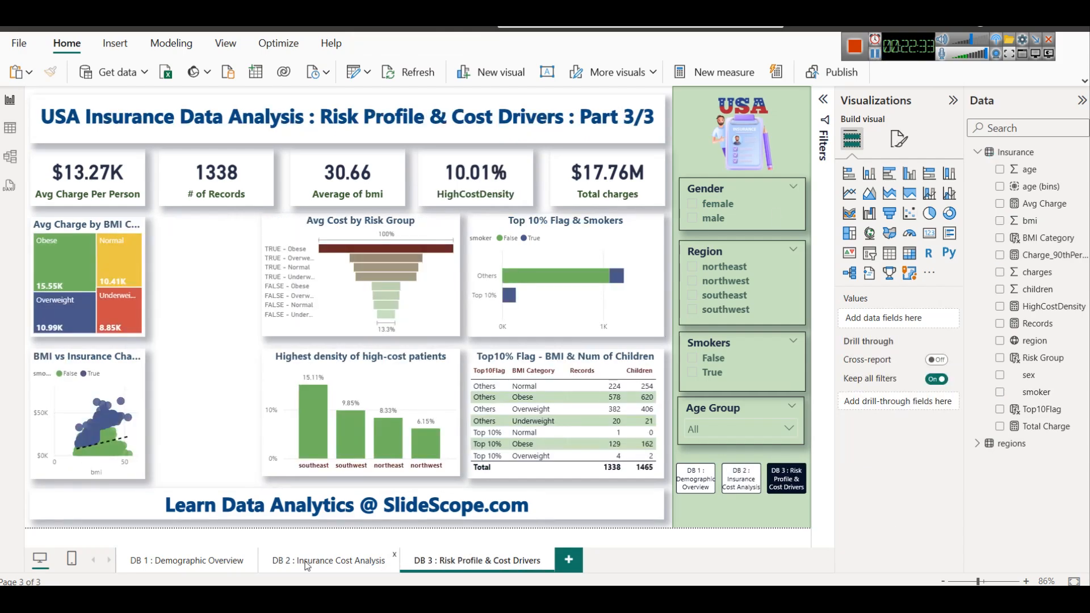
pyautogui.click(302, 563)
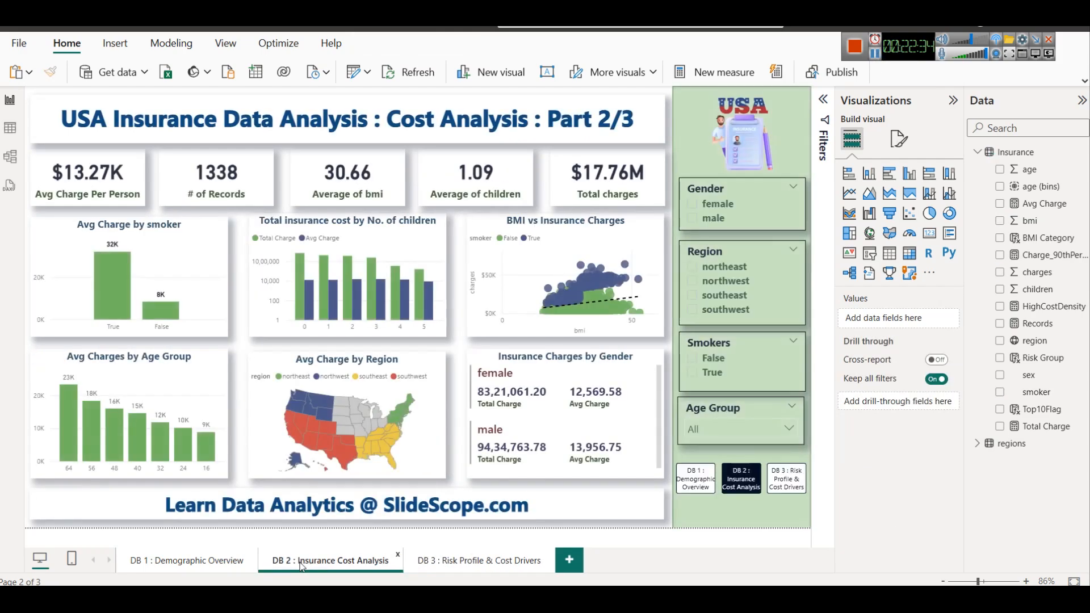
pyautogui.click(136, 384)
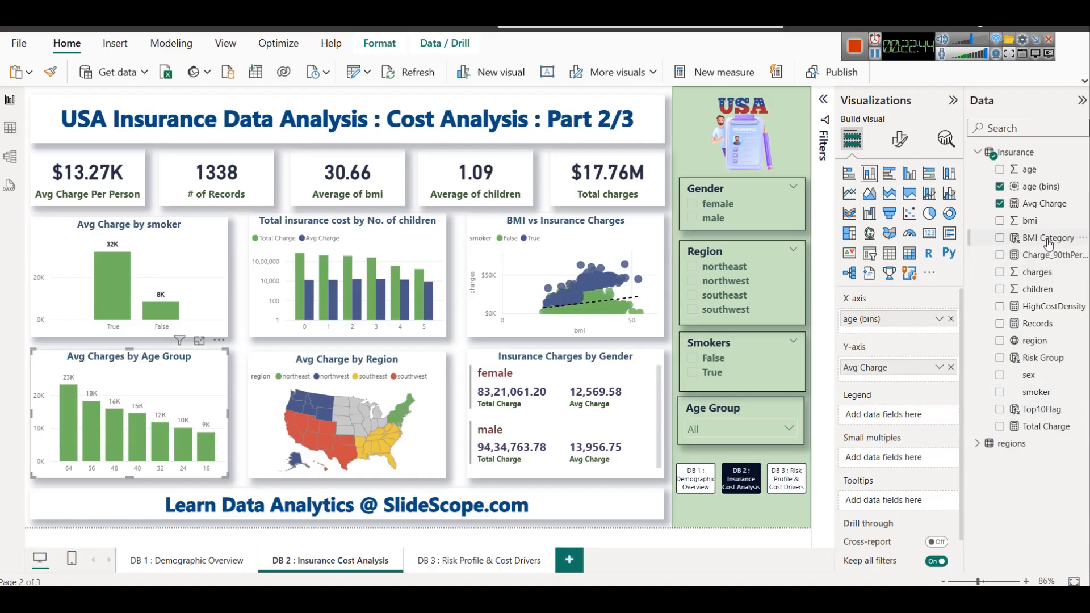
pyautogui.moveTo(1038, 244); pyautogui.dragTo(878, 415)
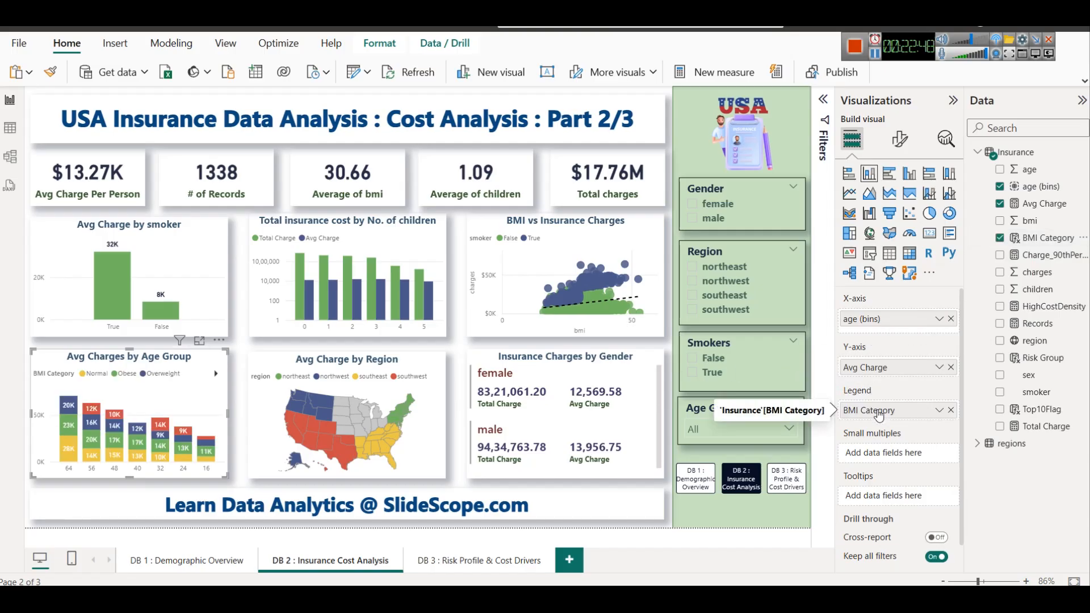
pyautogui.click(849, 215)
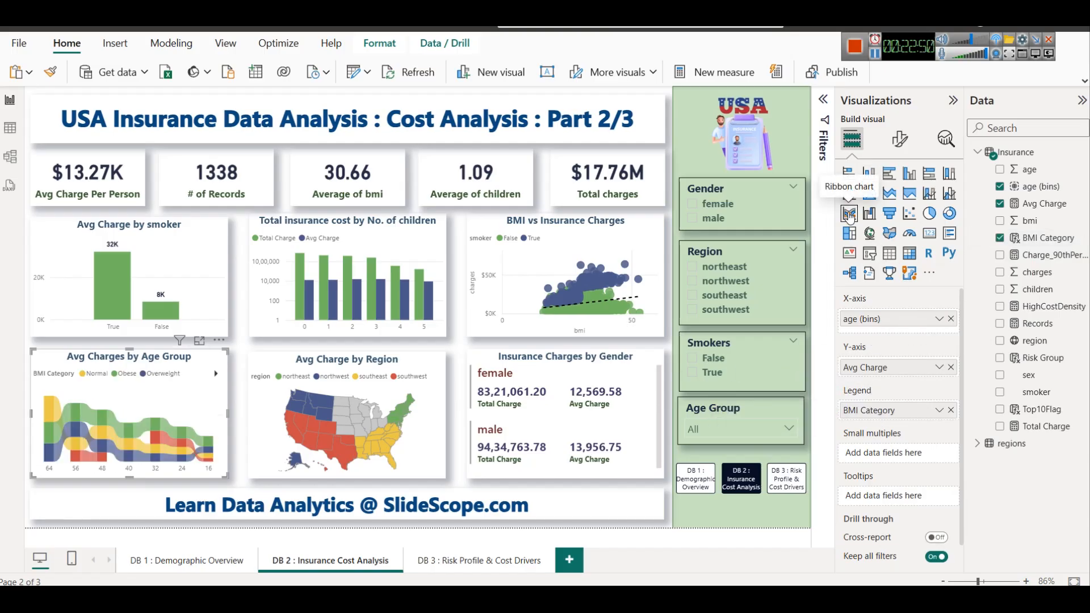
pyautogui.hotkey('ctrl', 'z')
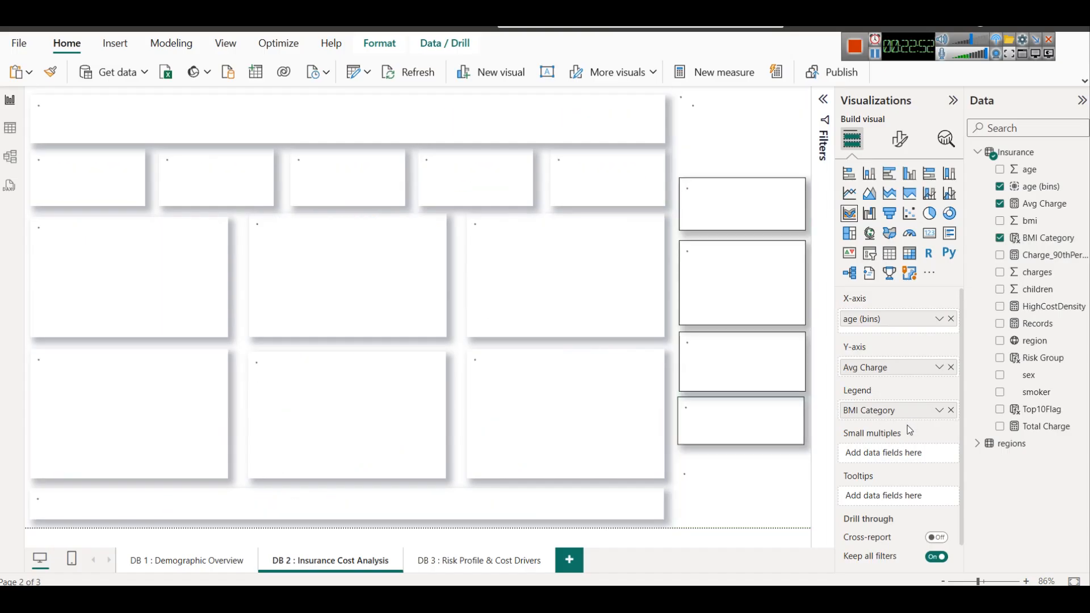
pyautogui.hotkey('ctrl', 'z')
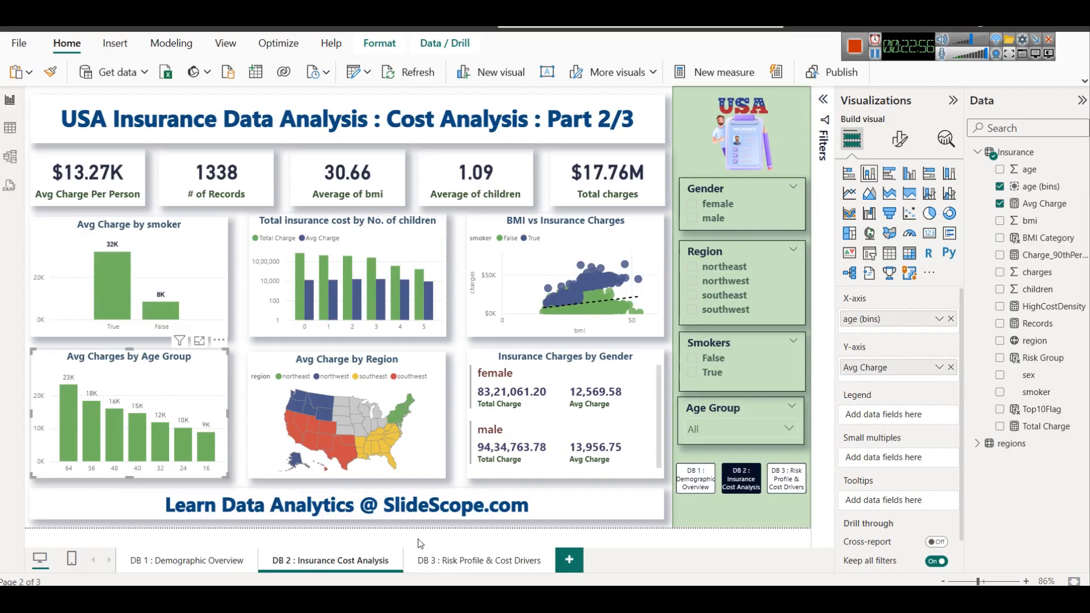
# On the DB 3 page, turn Avg Charges by Age Group into a ribbon chart with BMI Category as legend and view it in focus mode
pyautogui.click(475, 561)
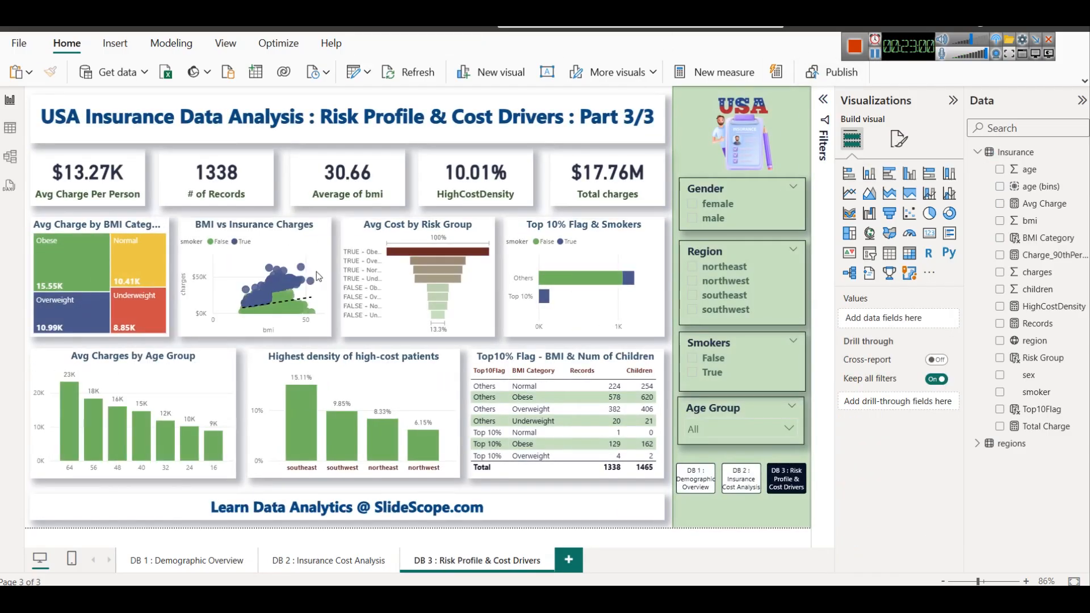
pyautogui.click(203, 367)
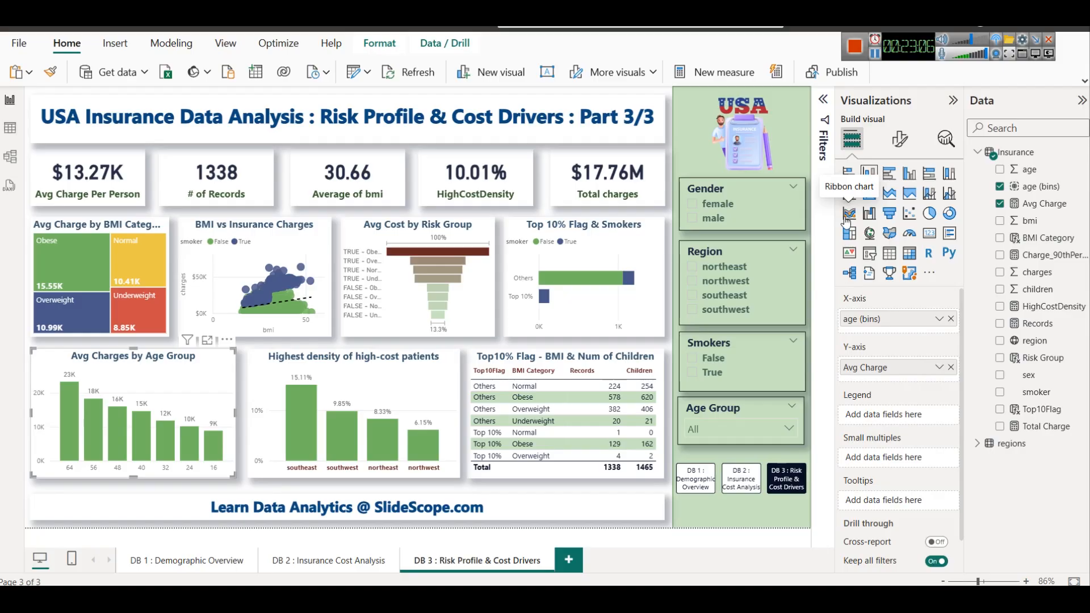
pyautogui.click(848, 214)
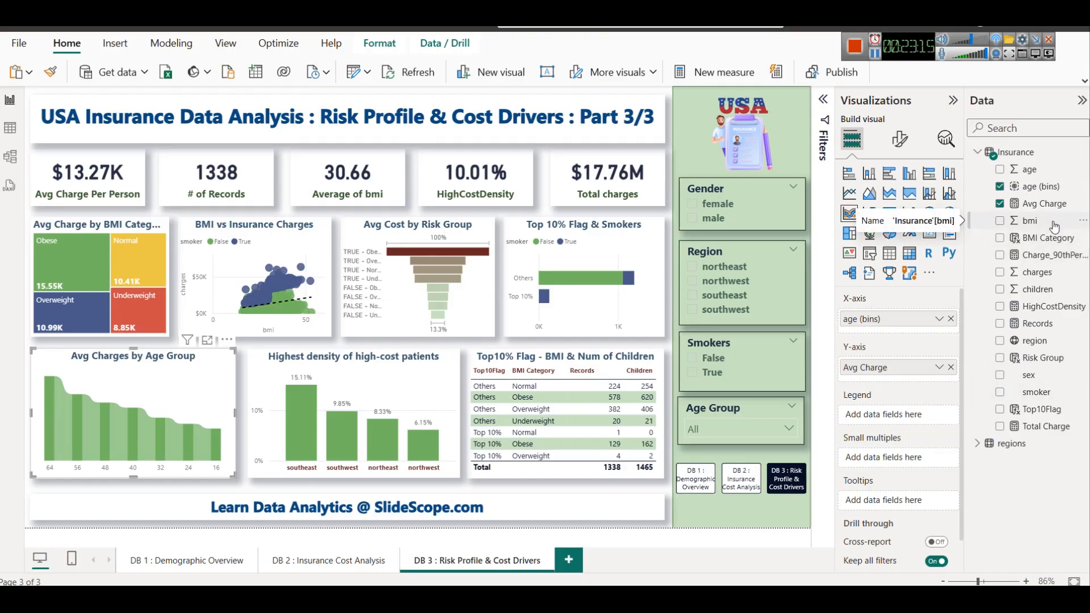
pyautogui.moveTo(1048, 238); pyautogui.dragTo(834, 420)
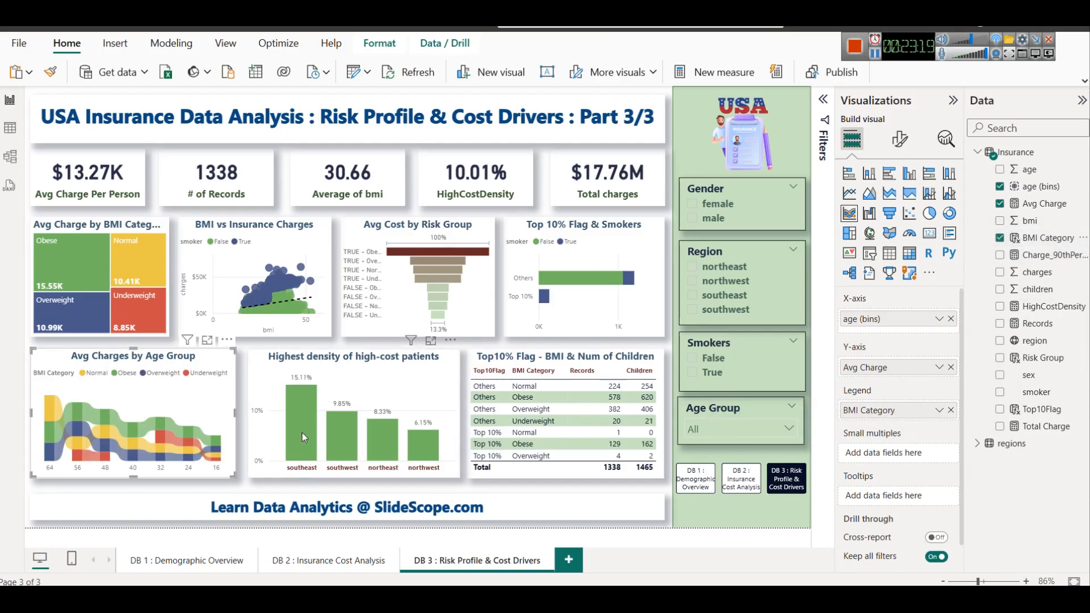
pyautogui.click(207, 340)
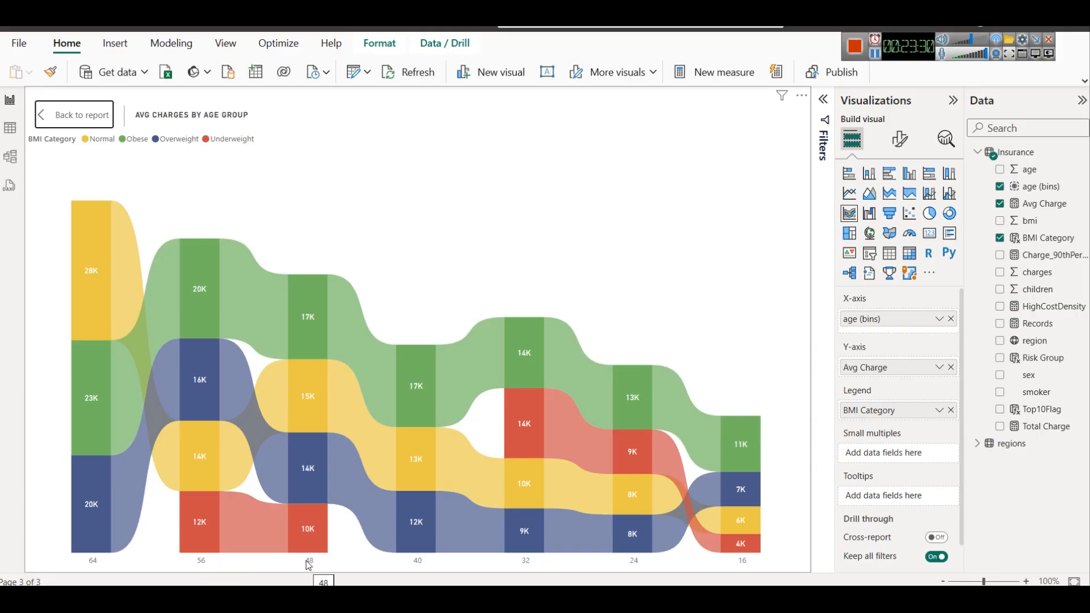
# Review the group settings of the age (bins) field, including its minimum and maximum values and bin size, without changing them
pyautogui.click(1084, 189)
pyautogui.click(1028, 440)
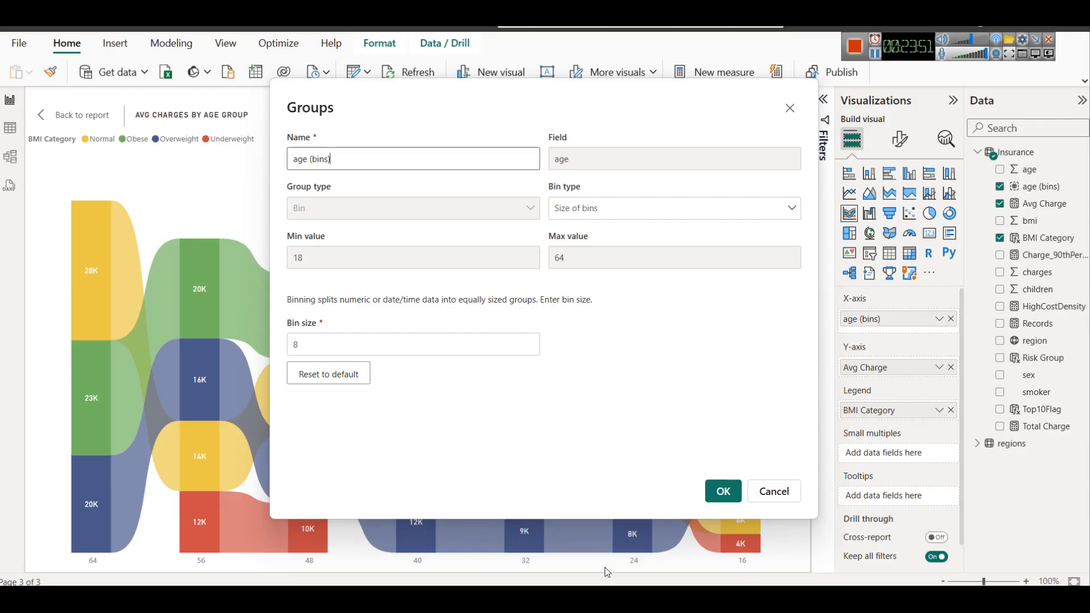
pyautogui.click(342, 256)
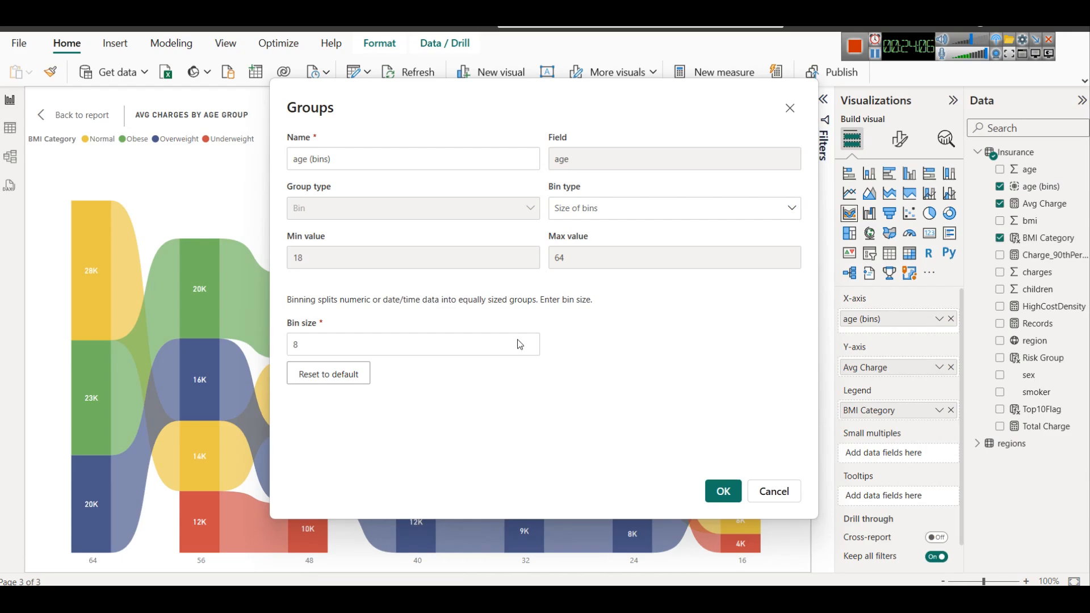
pyautogui.click(790, 109)
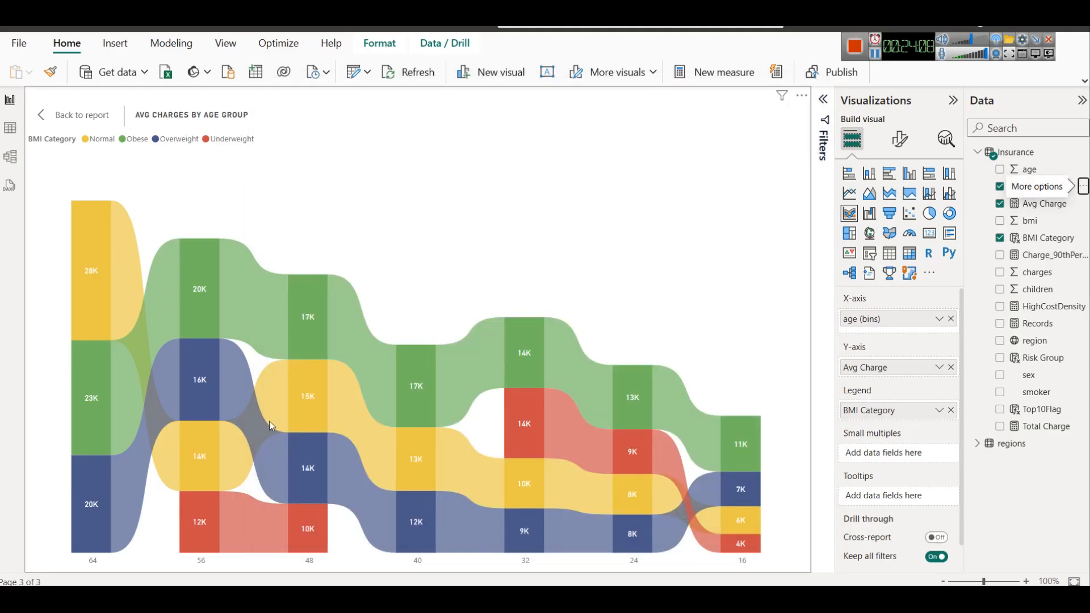
# Examine the average charge per BMI category in the ribbon chart, comparing the oldest and youngest age bins
pyautogui.moveTo(202, 530)
pyautogui.moveTo(748, 434)
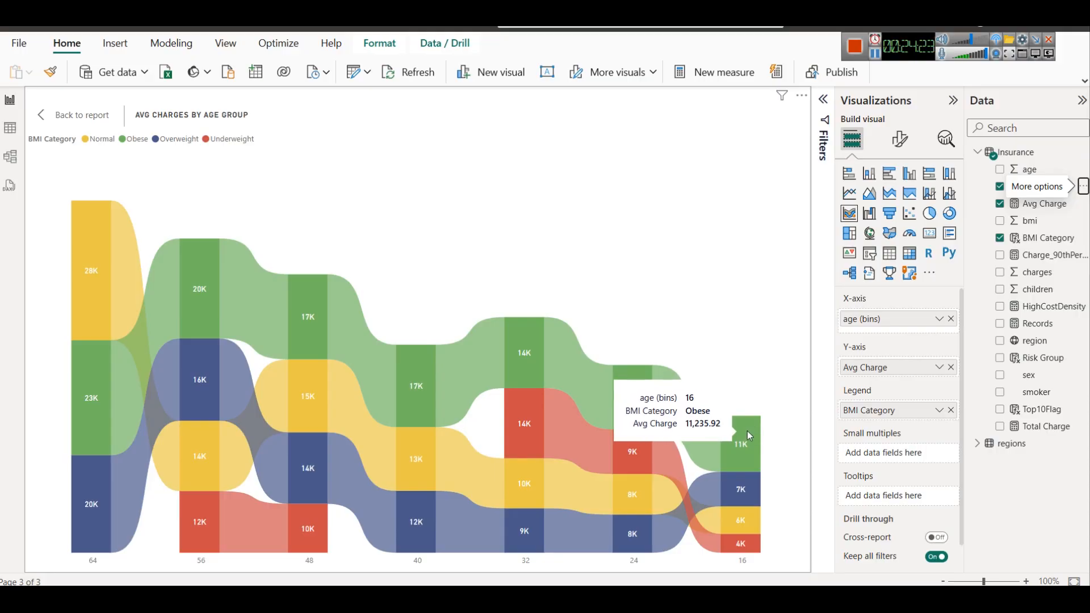
pyautogui.moveTo(160, 278)
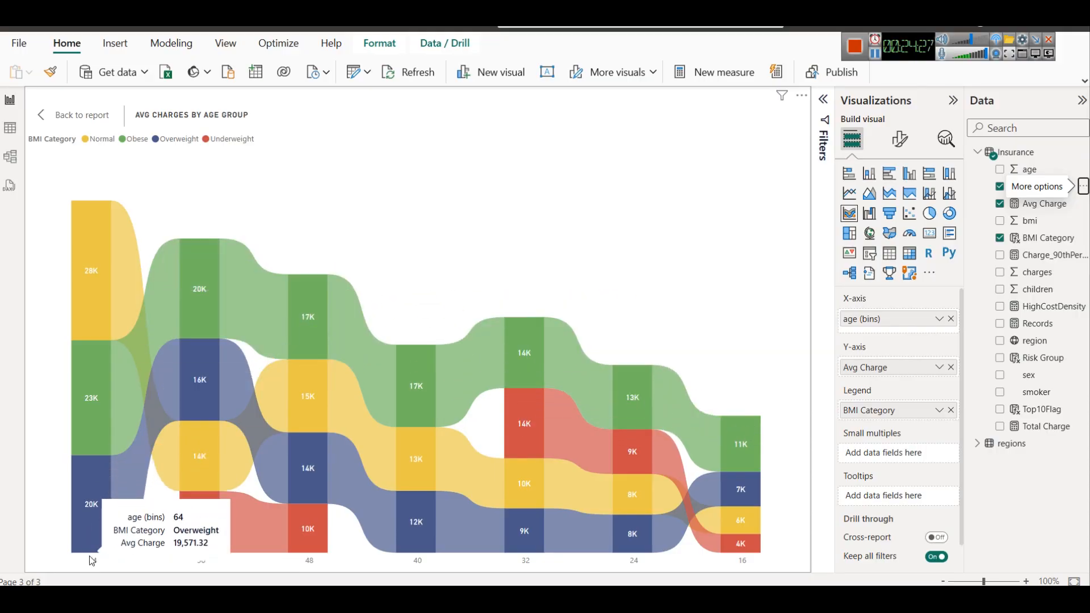
pyautogui.moveTo(95, 548)
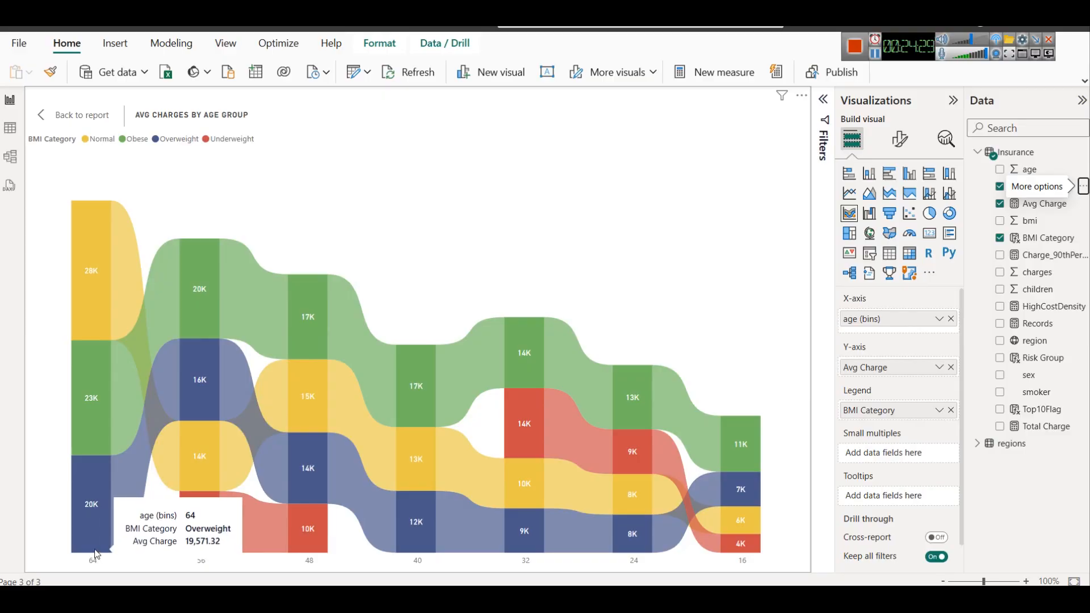
pyautogui.moveTo(89, 308)
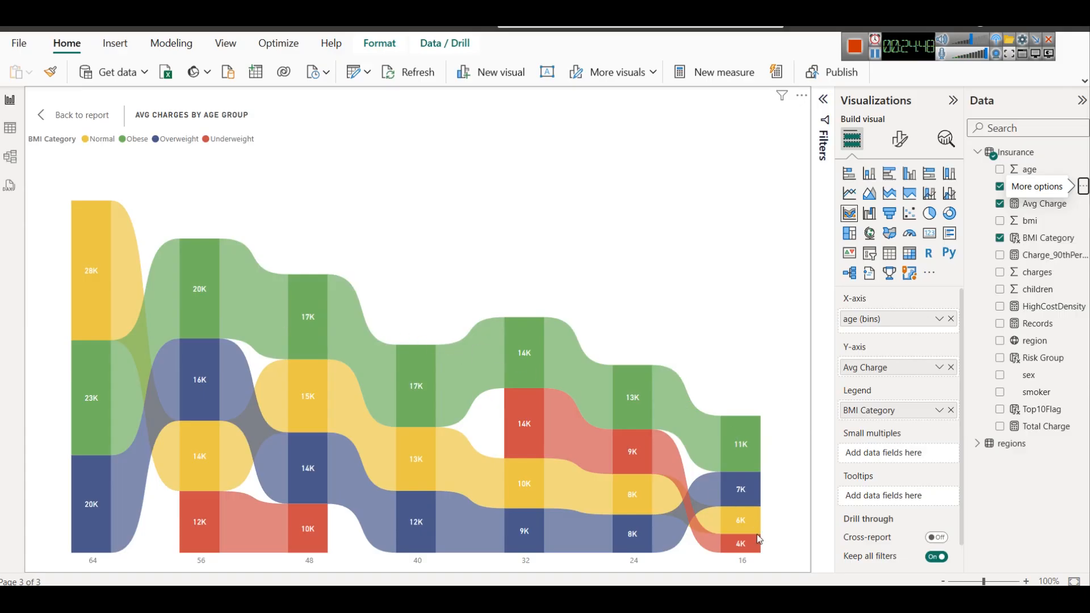
pyautogui.moveTo(751, 527)
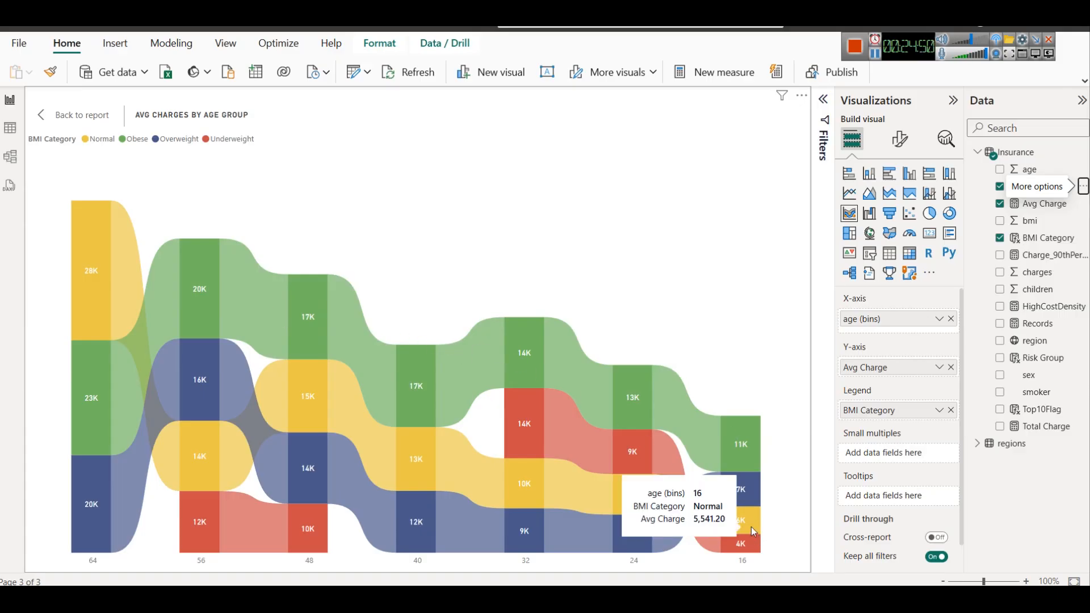
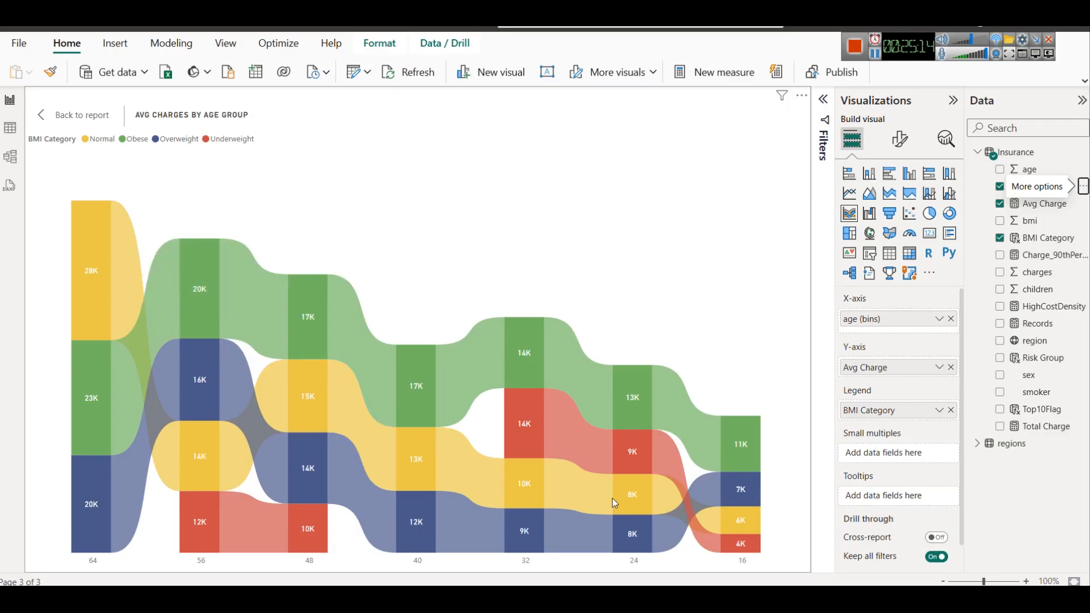
# Leave focus mode and set the Avg Charge Per Person card's callout value color to dark blue
pyautogui.click(53, 112)
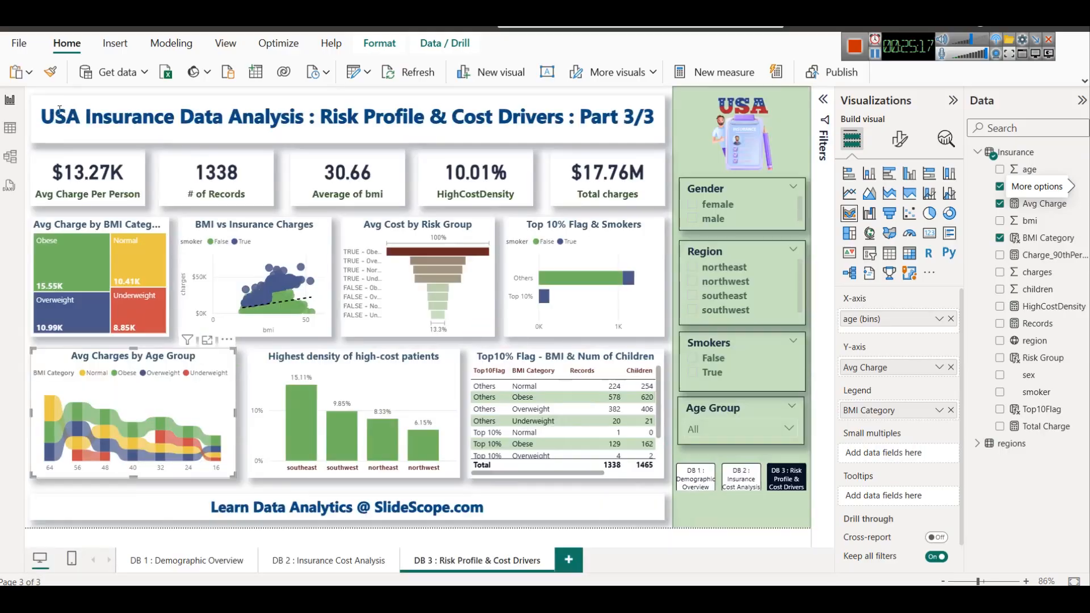
pyautogui.click(244, 438)
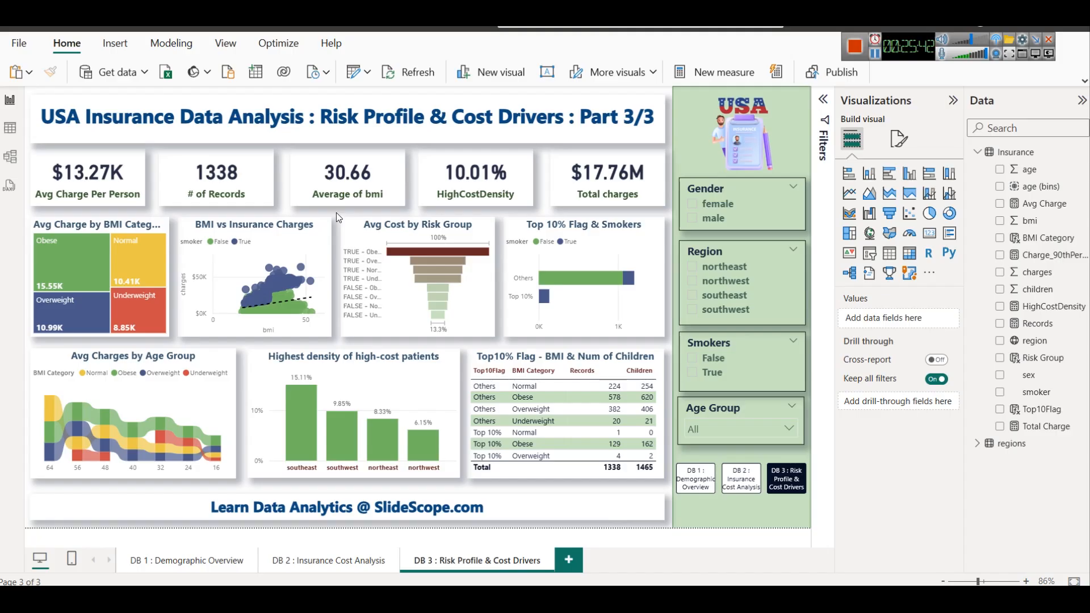
pyautogui.click(77, 170)
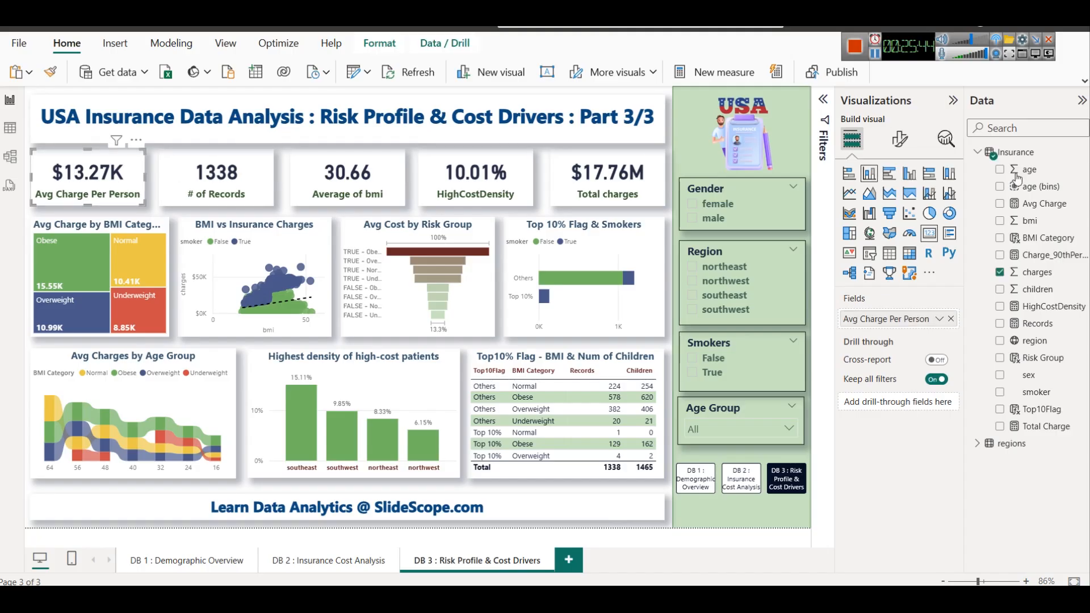
pyautogui.click(900, 138)
pyautogui.click(874, 237)
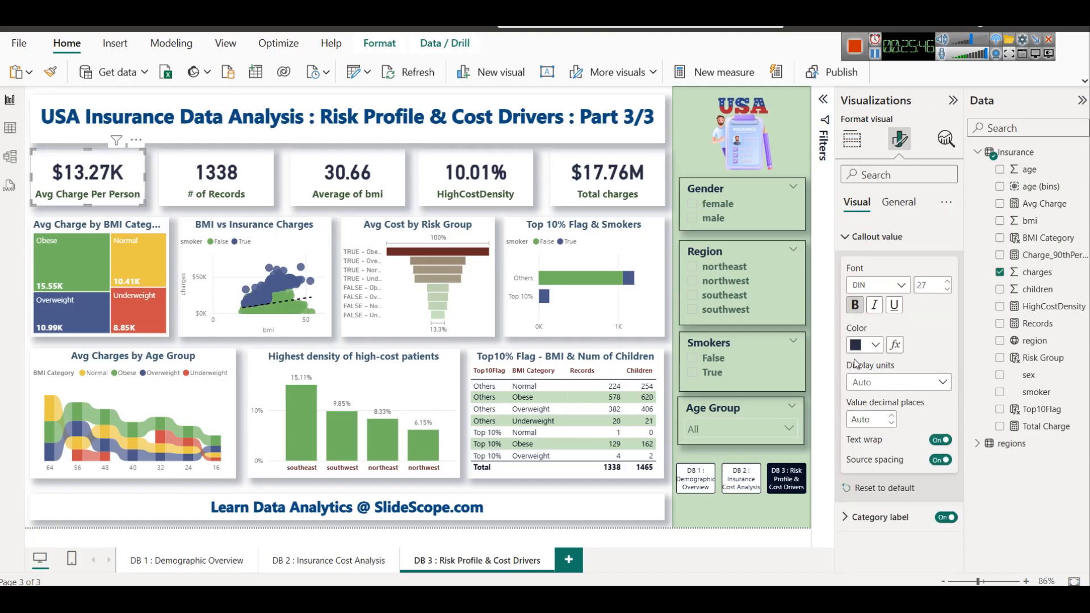
pyautogui.click(874, 344)
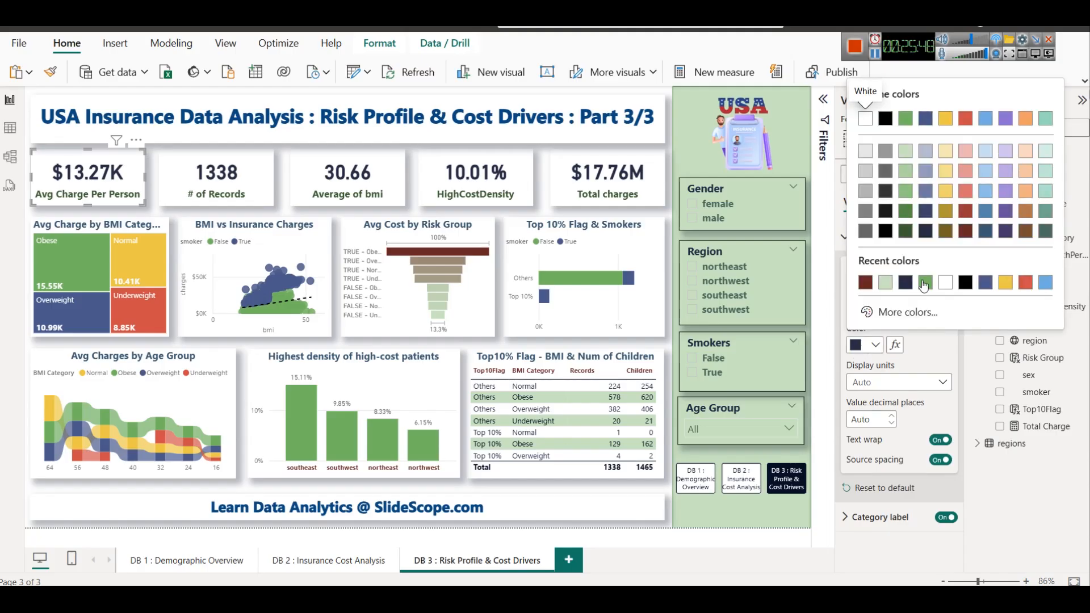
pyautogui.click(985, 231)
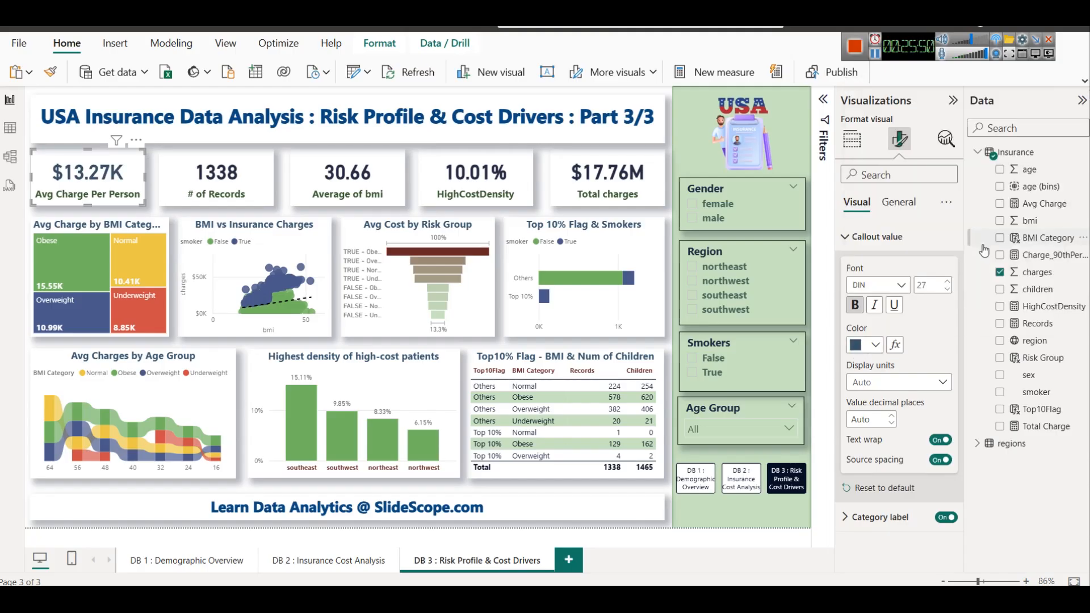
# Try a medium blue callout value color on the # of Records and Average of bmi cards
pyautogui.click(247, 189)
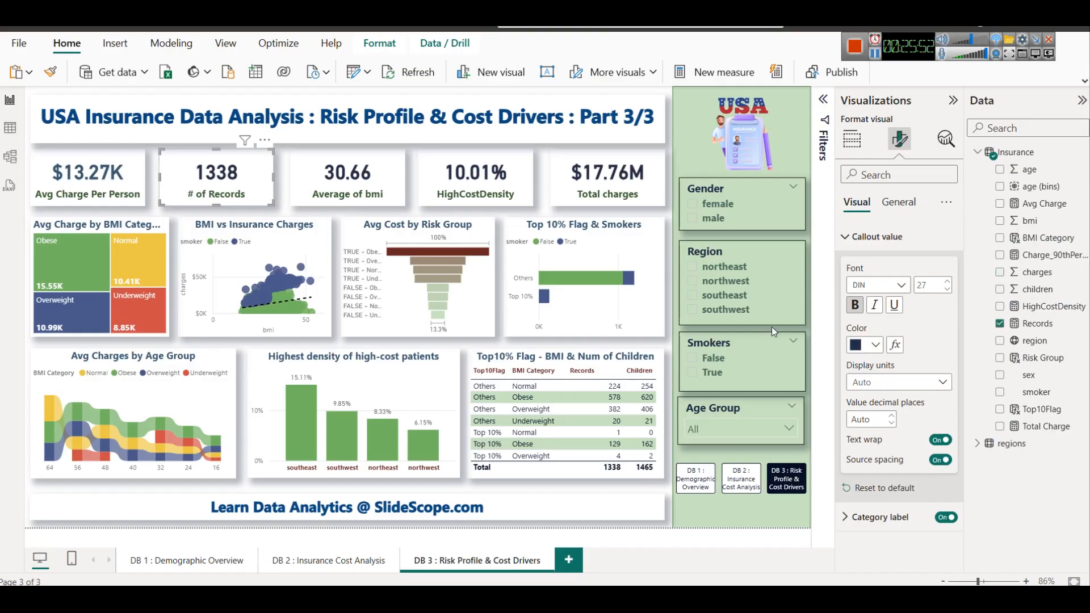
pyautogui.click(875, 344)
pyautogui.click(989, 224)
pyautogui.click(361, 170)
pyautogui.click(879, 346)
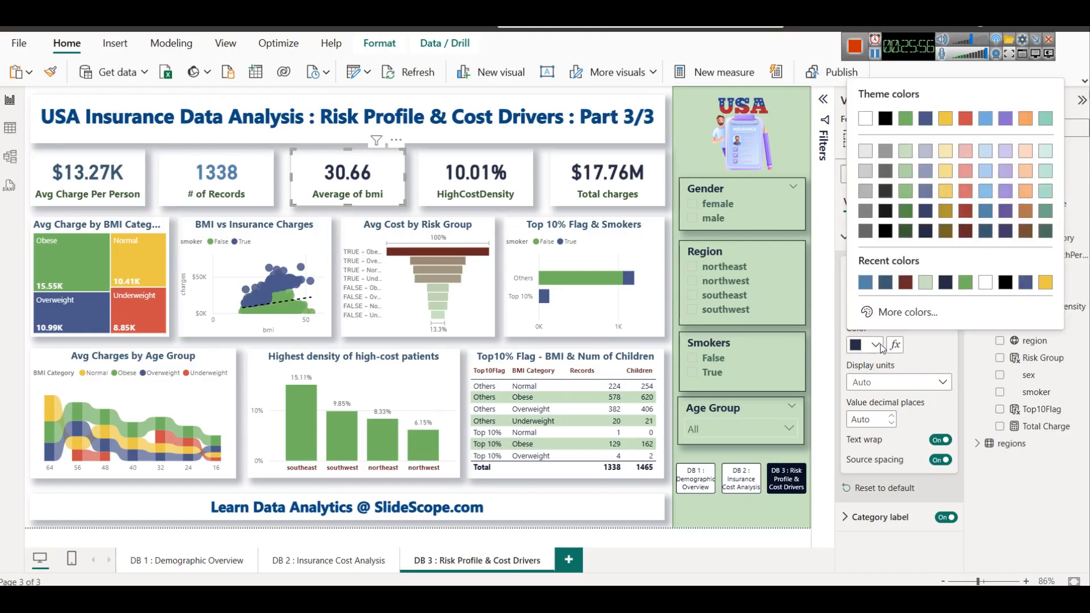
pyautogui.click(990, 223)
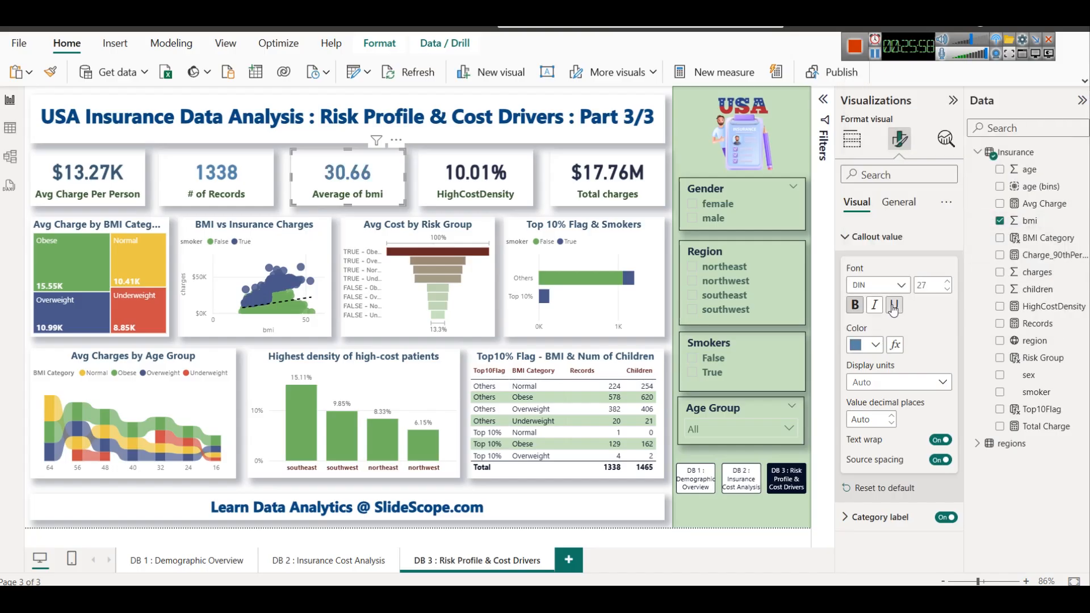
# Set the callout values of the Average of bmi and # of Records cards to the dark blue used on Avg Charge Per Person
pyautogui.click(877, 345)
pyautogui.click(913, 190)
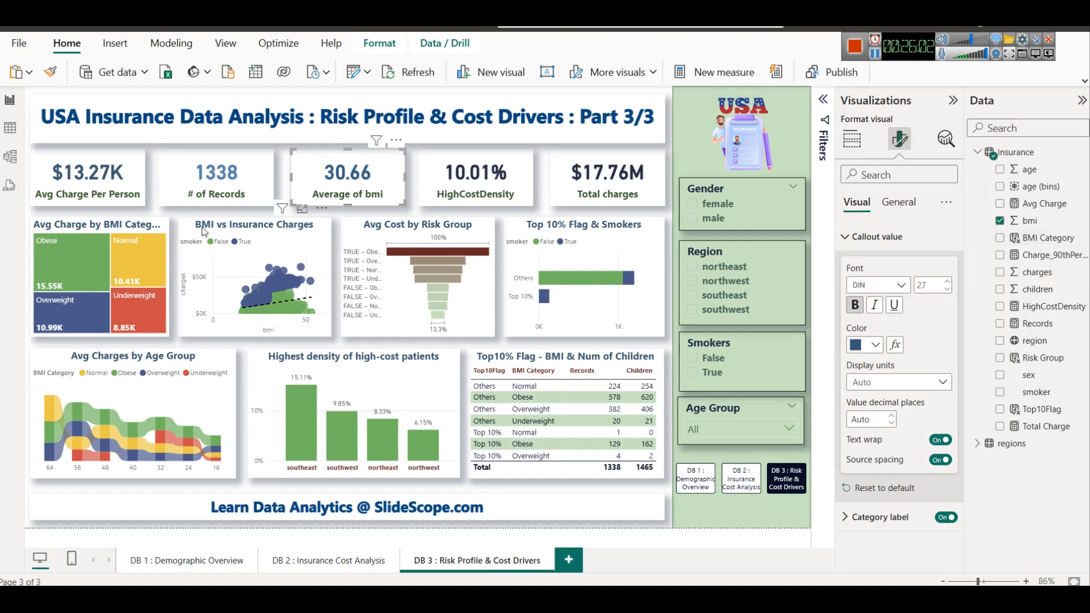
pyautogui.click(219, 177)
pyautogui.click(874, 346)
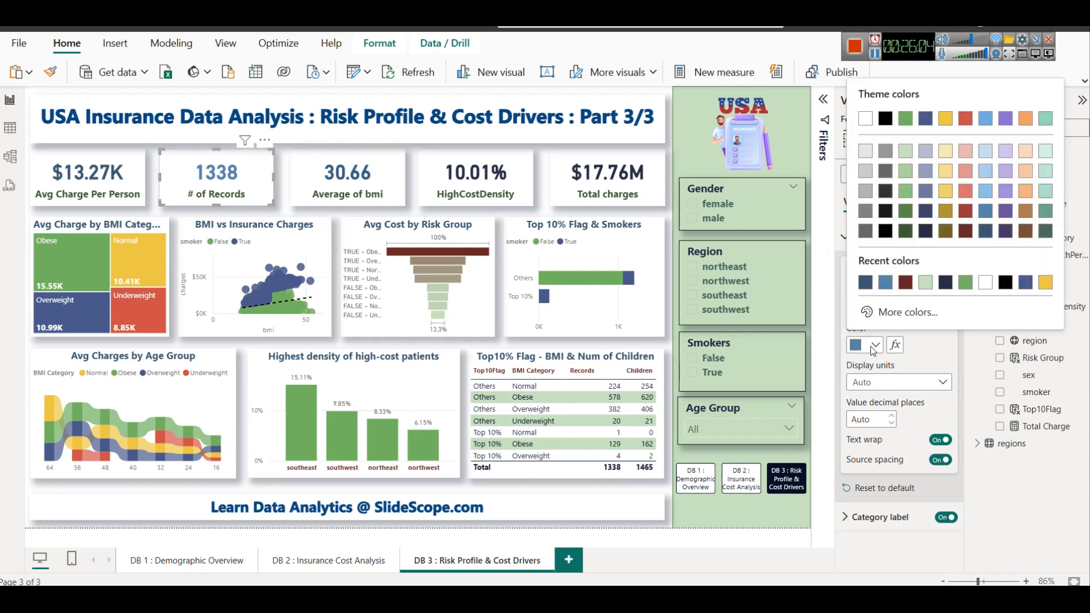
pyautogui.click(986, 231)
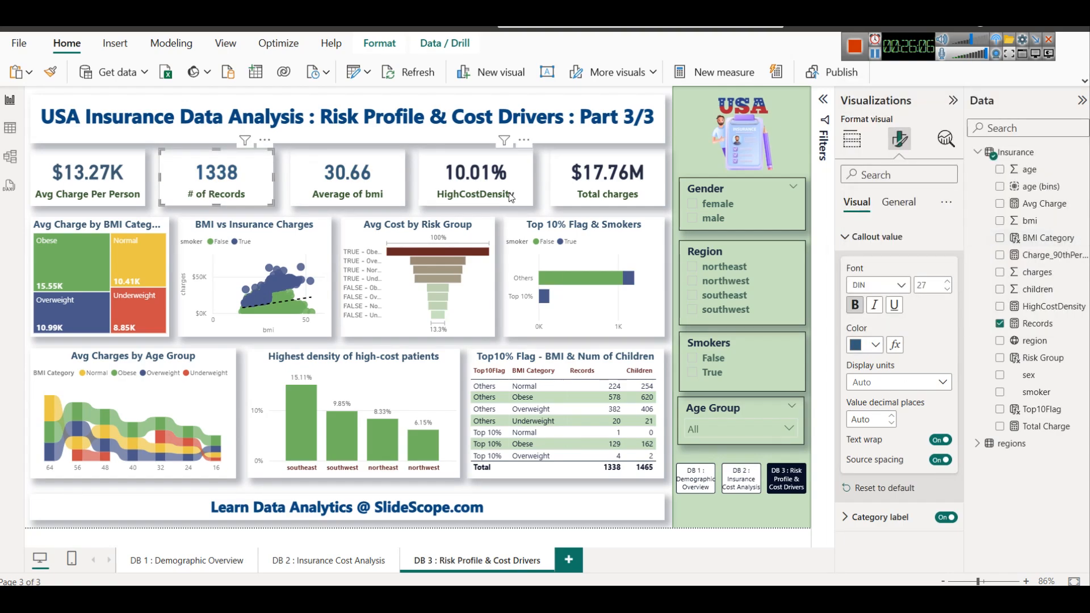
# Copy the Average of bmi card's formatting onto the HighCostDensity and Total charges cards
pyautogui.click(594, 182)
pyautogui.click(336, 181)
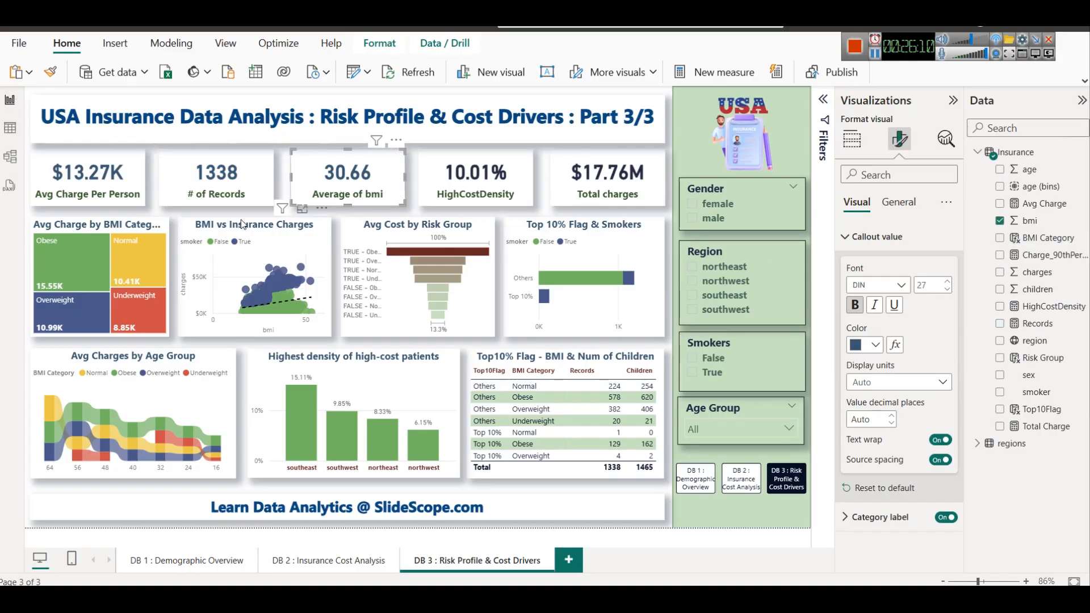
pyautogui.click(50, 72)
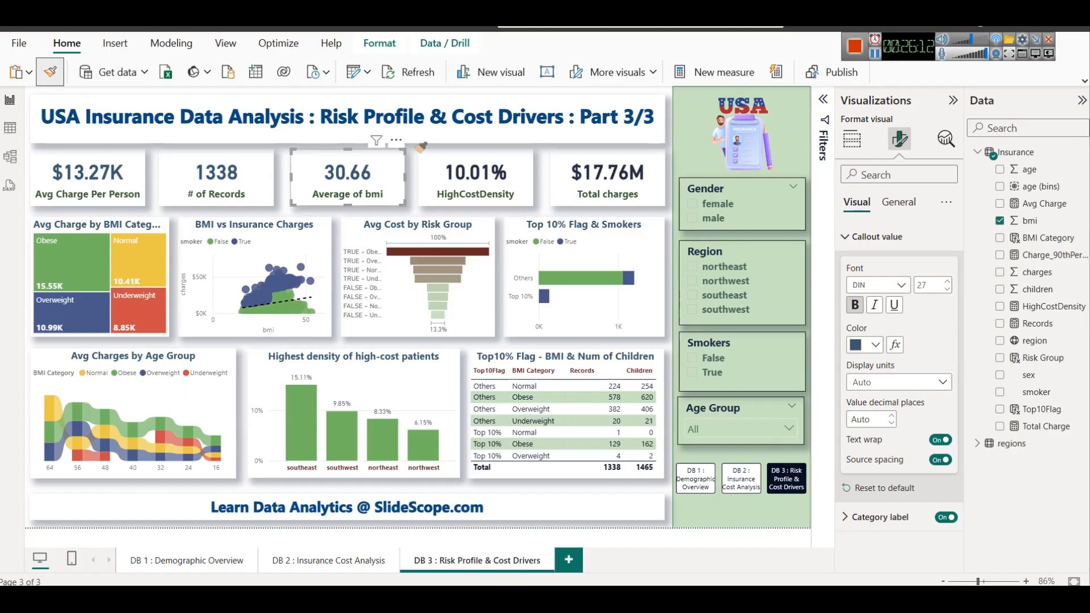
pyautogui.click(454, 177)
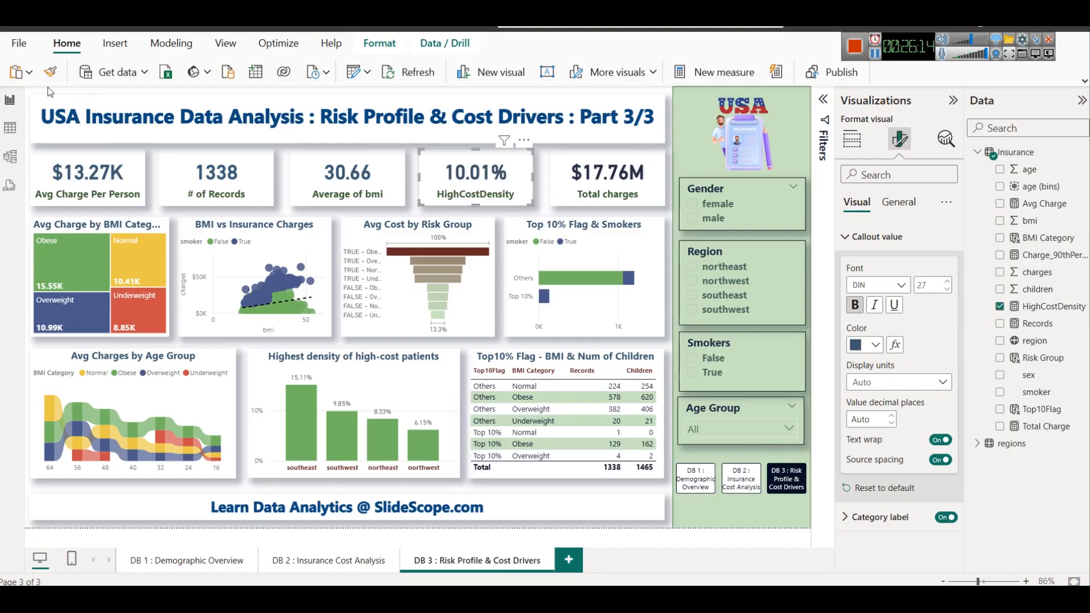
pyautogui.click(615, 177)
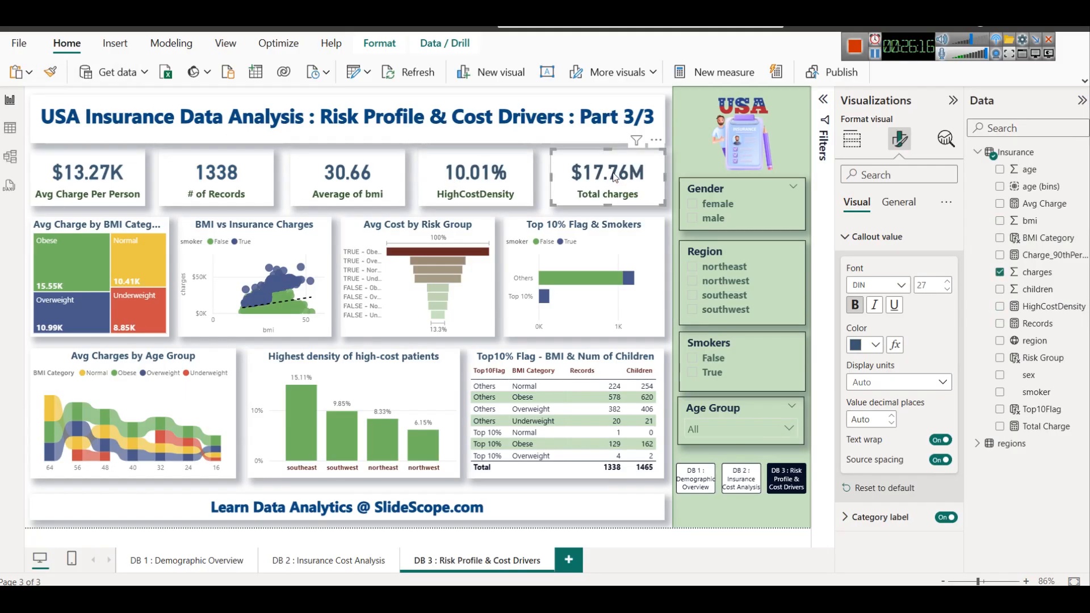
pyautogui.click(536, 199)
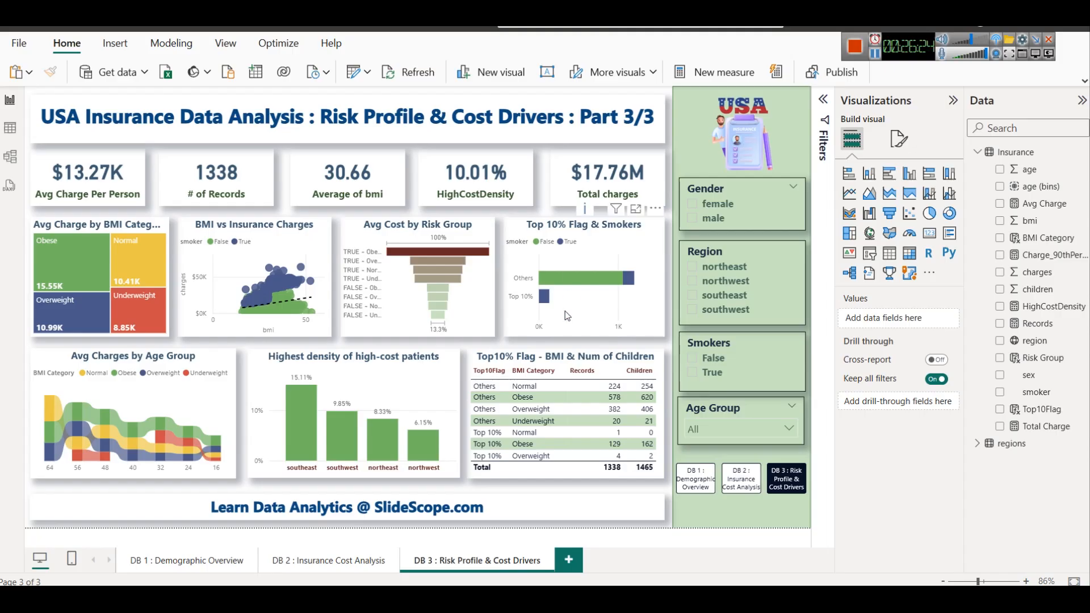
# Extend the ribbon chart, high-cost density chart and Top10% Flag table slightly downward to the same height
pyautogui.click(135, 479)
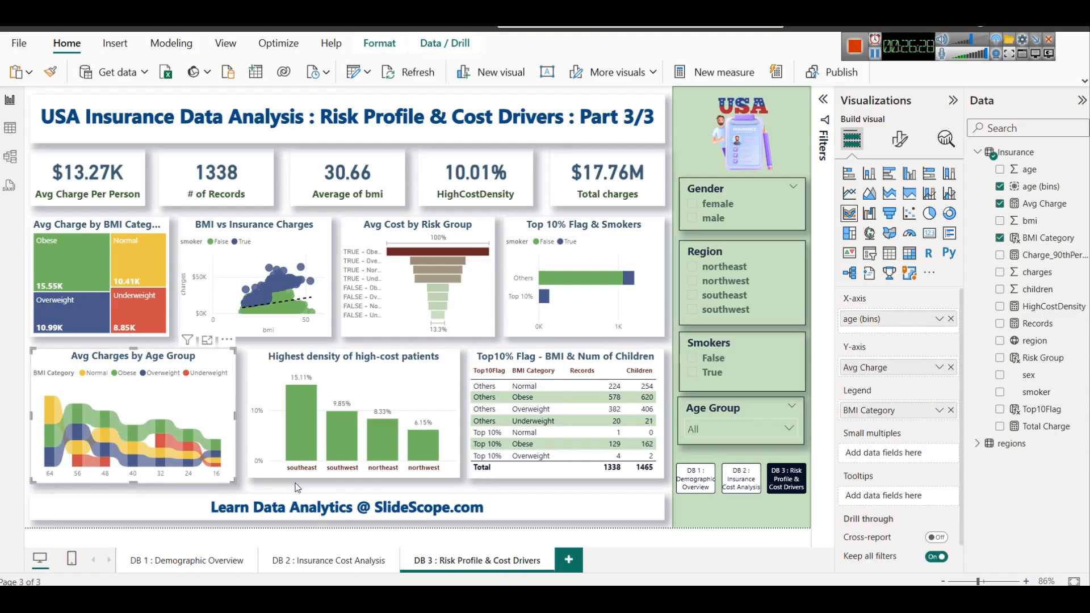
pyautogui.click(325, 475)
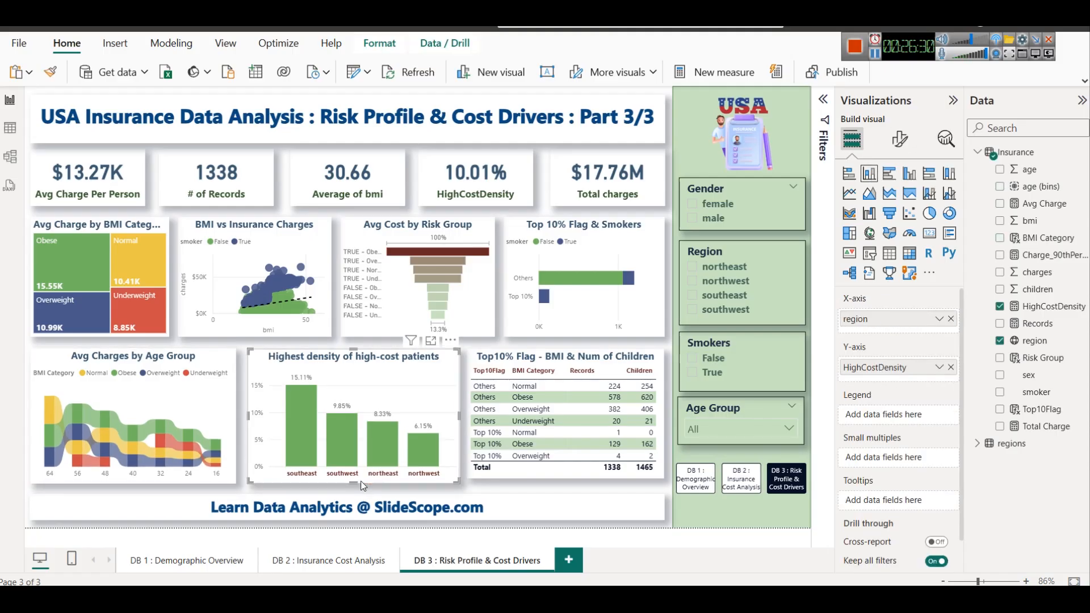
pyautogui.click(570, 478)
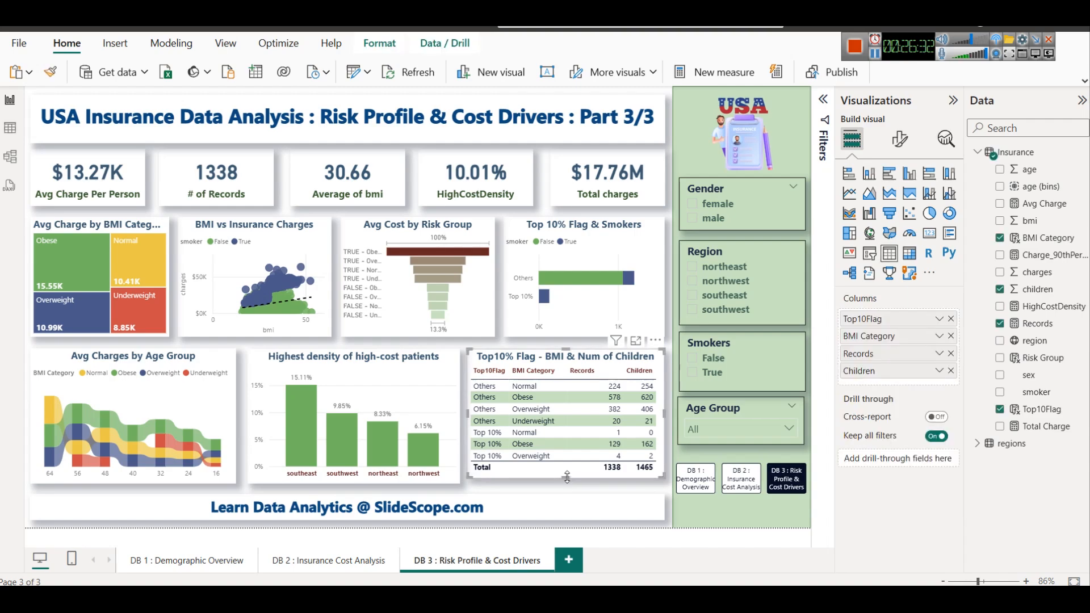
pyautogui.click(535, 492)
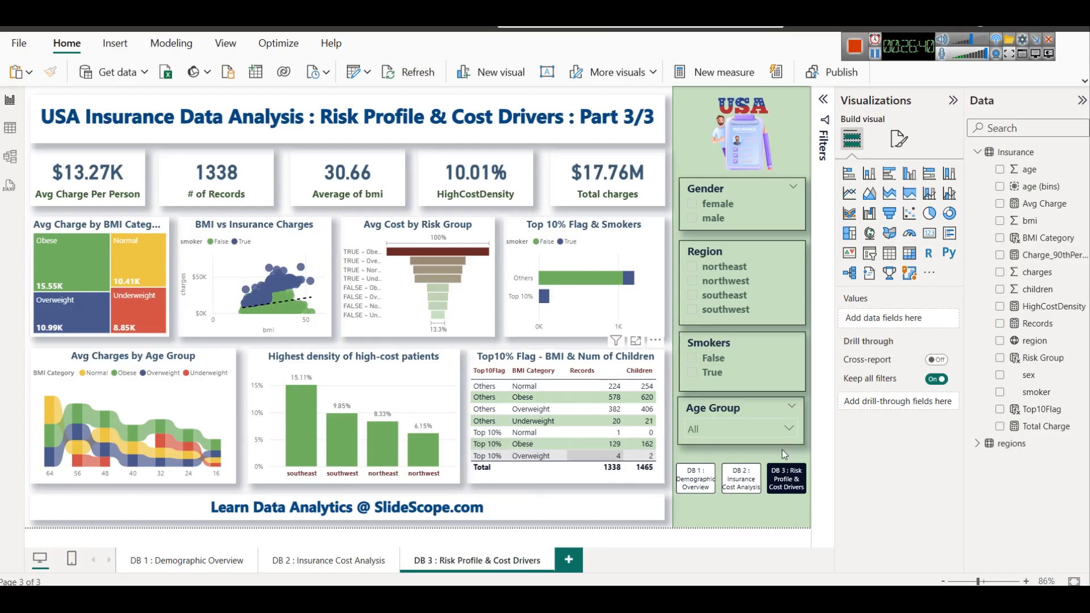
# Test the Region slicer by filtering the dashboard to northwest and southeast in turn, and clear the filter
pyautogui.click(708, 281)
pyautogui.click(708, 281)
pyautogui.click(708, 281)
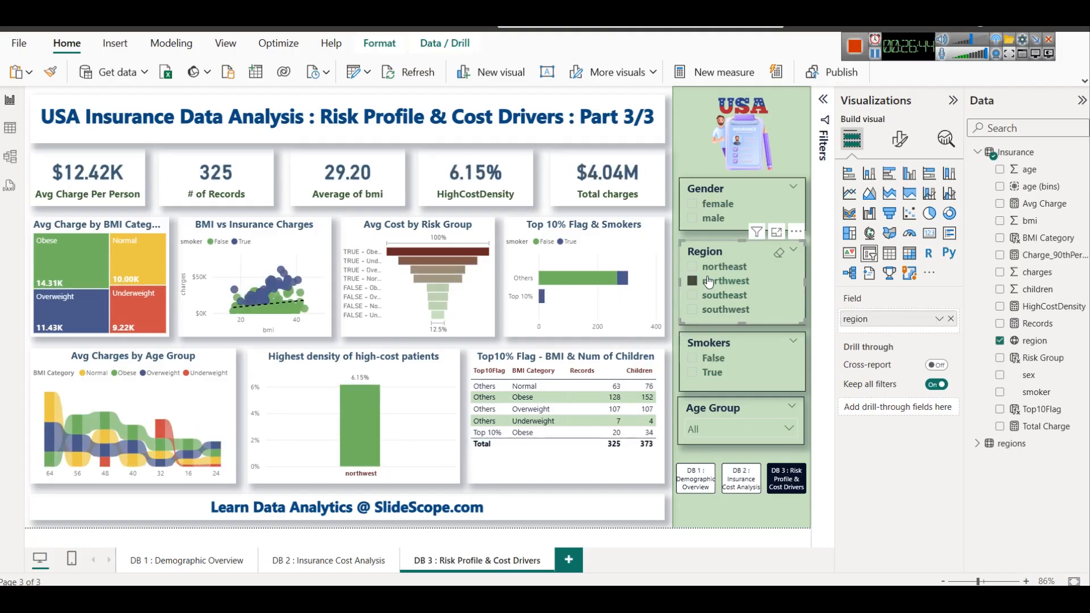
pyautogui.click(708, 281)
pyautogui.click(718, 297)
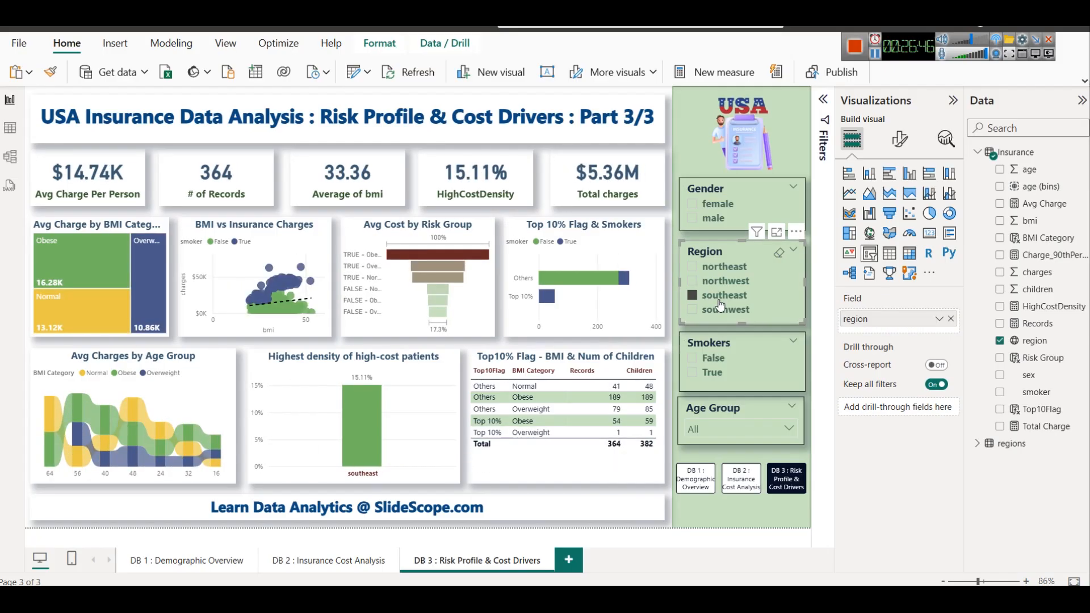
pyautogui.click(719, 305)
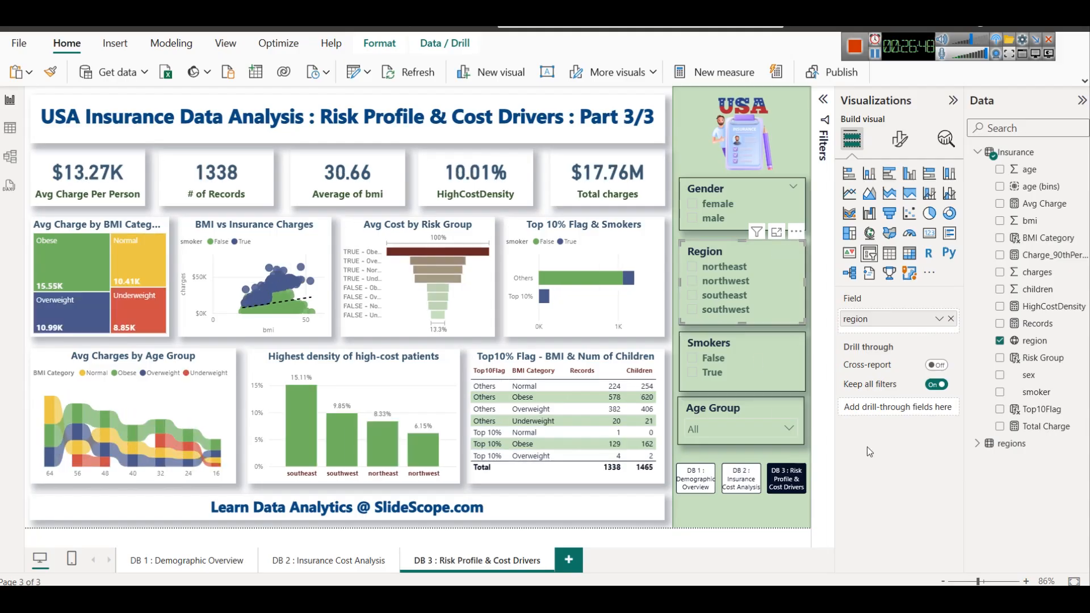
# Test the page navigation by visiting DB 1 and DB 2 and returning to DB 3
pyautogui.keyDown('ctrl'); pyautogui.click(705, 483); pyautogui.keyUp('ctrl')
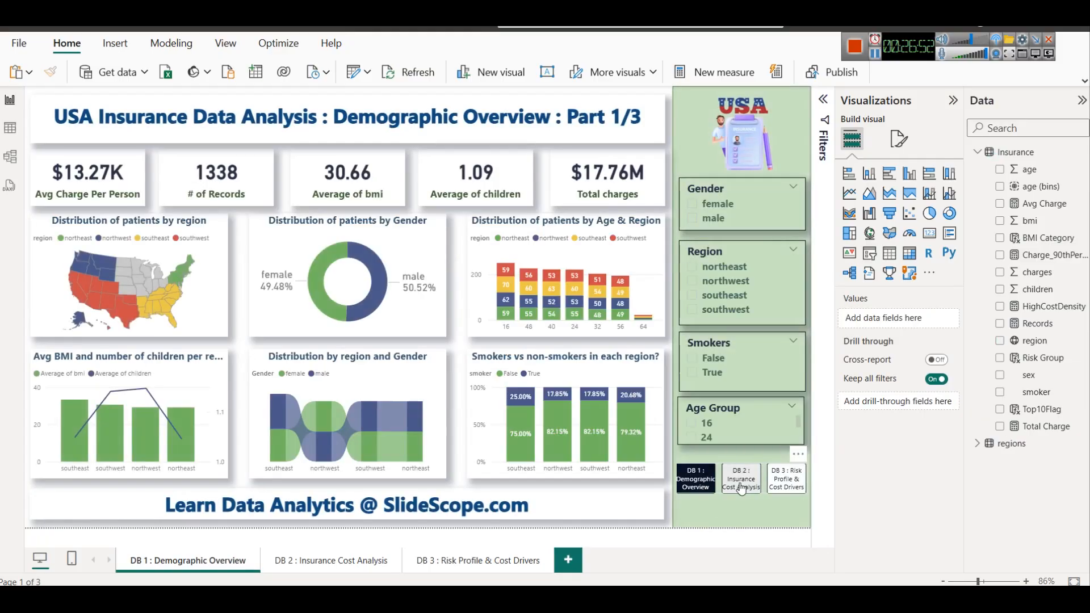
pyautogui.keyDown('ctrl'); pyautogui.click(741, 485); pyautogui.keyUp('ctrl')
pyautogui.keyDown('ctrl'); pyautogui.click(786, 481); pyautogui.keyUp('ctrl')
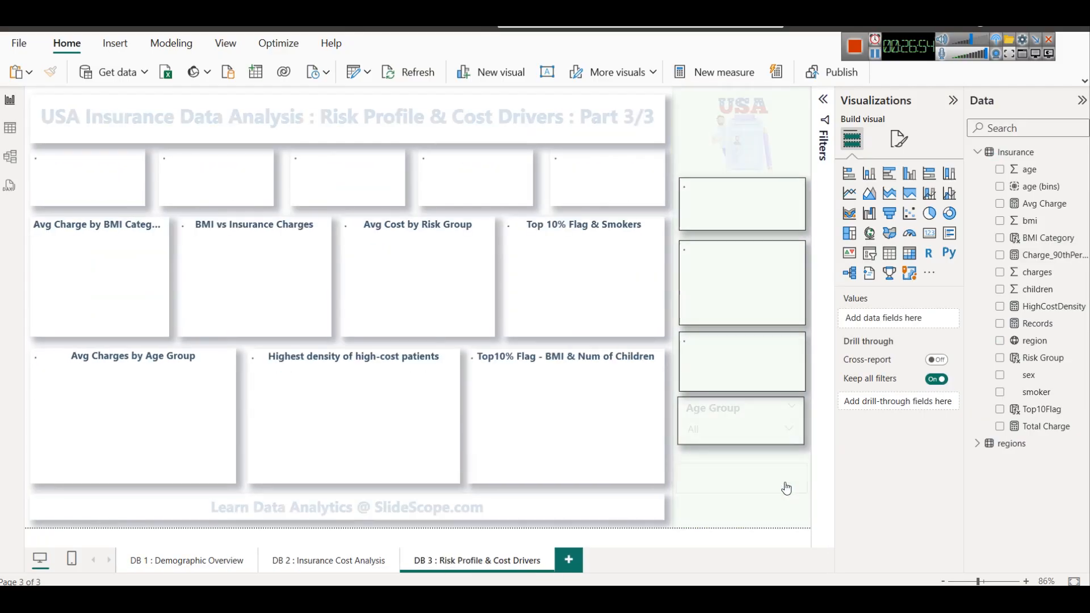